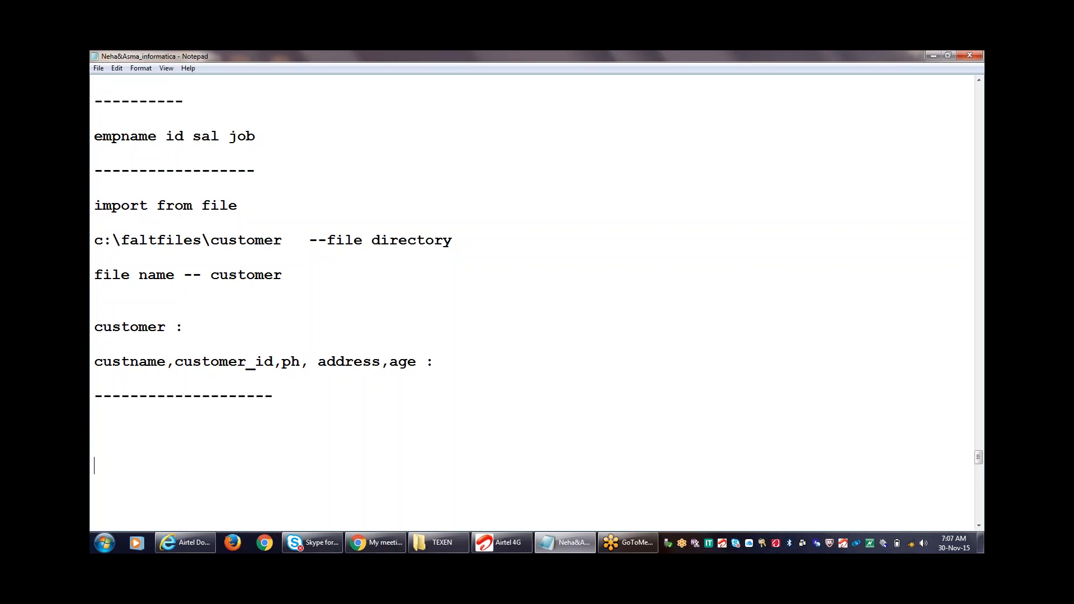
- Add a 'files -- path' heading, 'customer_all.txt' and a '----' line to the notes
text(files -)
text(- path)
text(cust)
text(o)
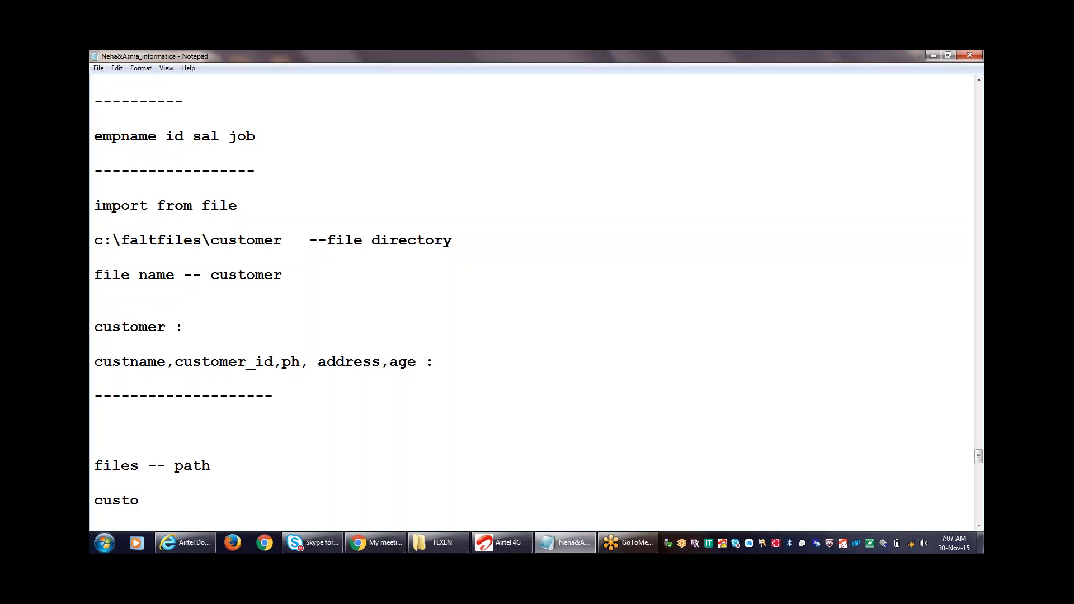
text(mer_all)
text(.txt)
key(Return)
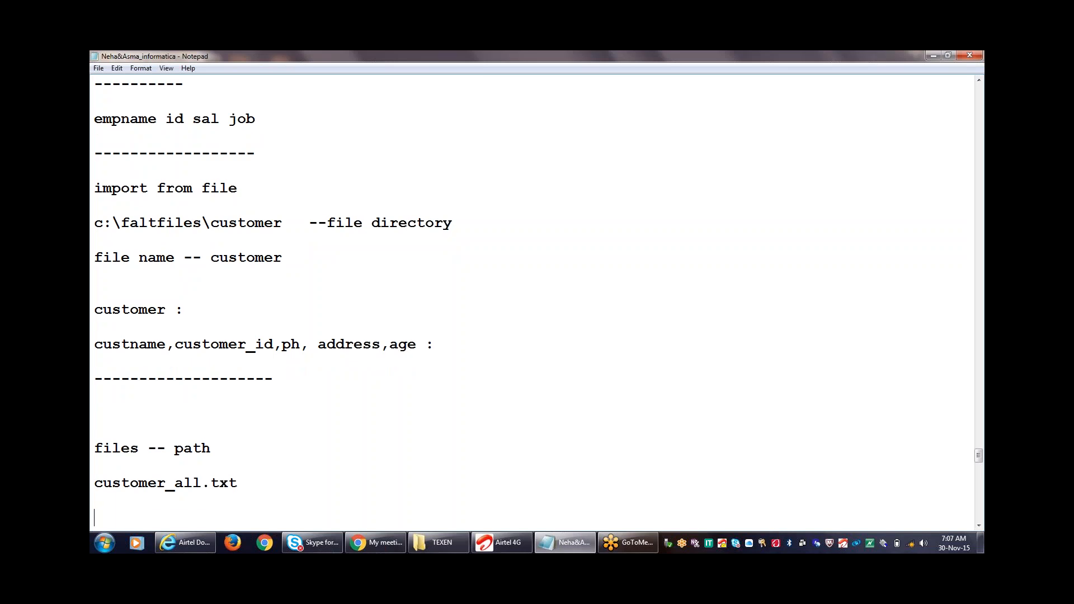
text(----)
- Copy the path c:\faltfiles\customer and paste it onto its own line below the dashes
drag(286, 222, 94, 223)
key(ctrl+c)
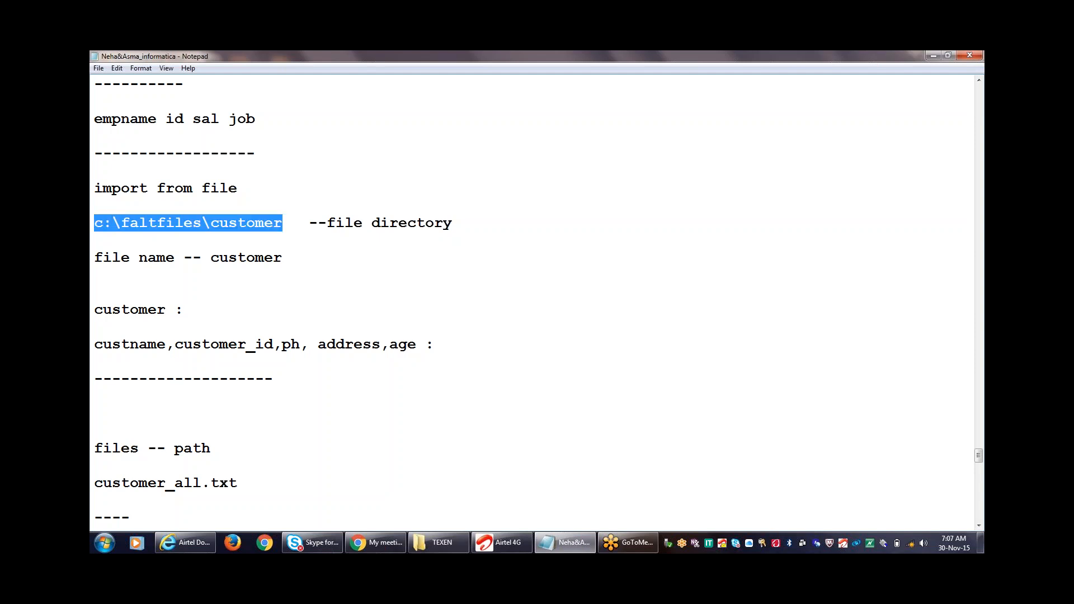
click(148, 520)
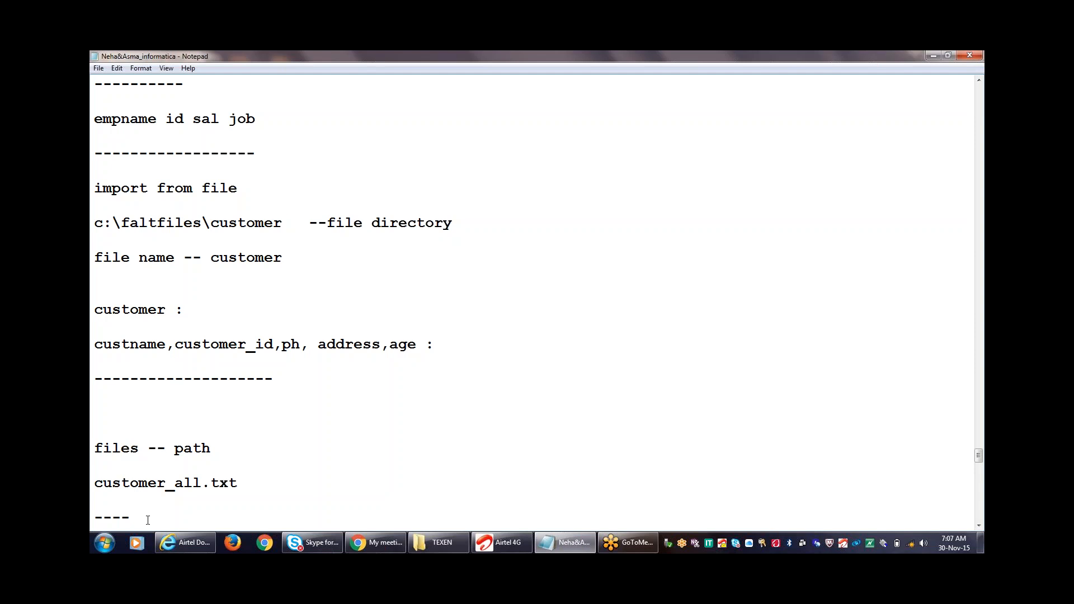
key(ctrl+v)
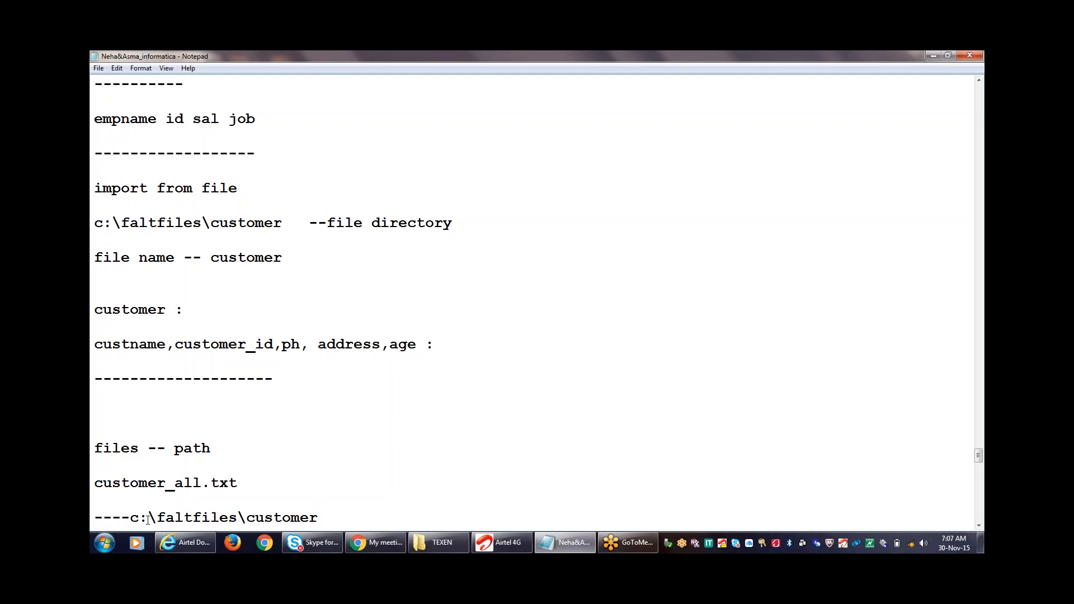
key(Return)
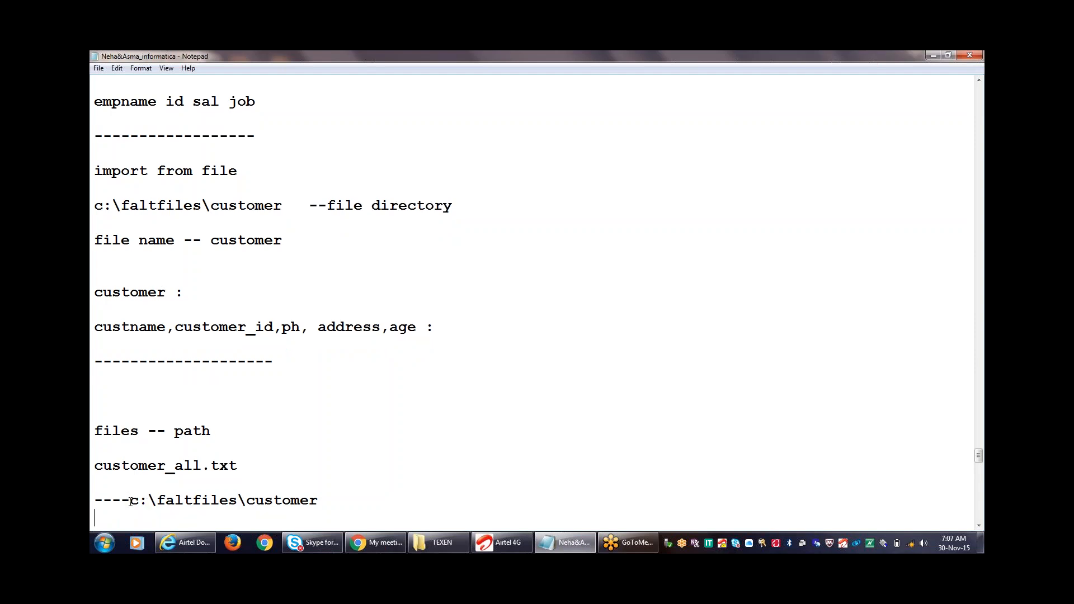
click(130, 499)
key(Return)
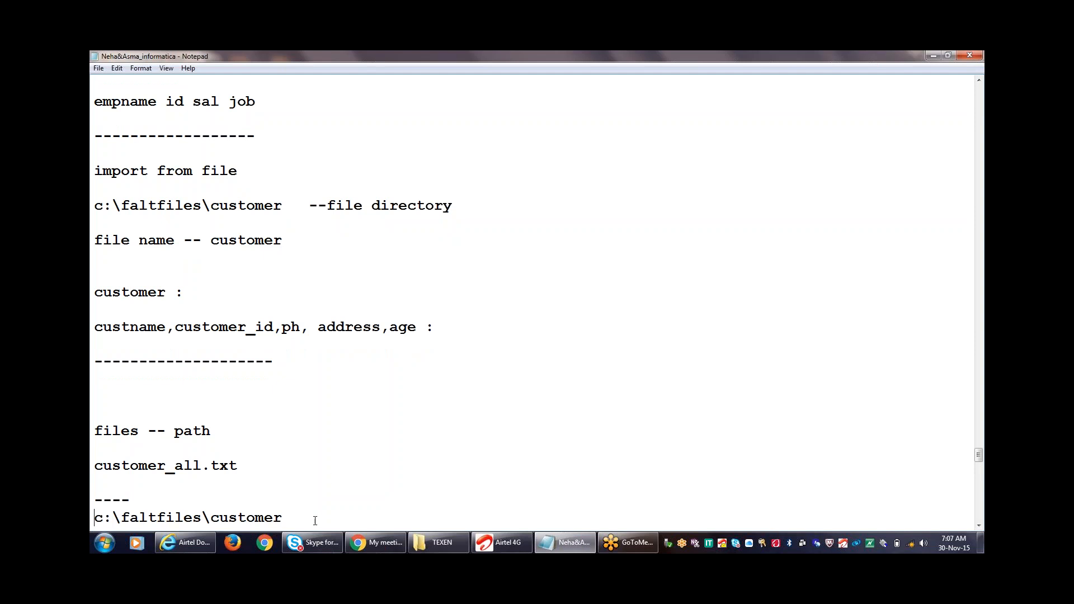
- Add c:\faltfiles\customer1 and c:\faltfiles\customer2 lines below the first path
scroll(201, 373, down, 2)
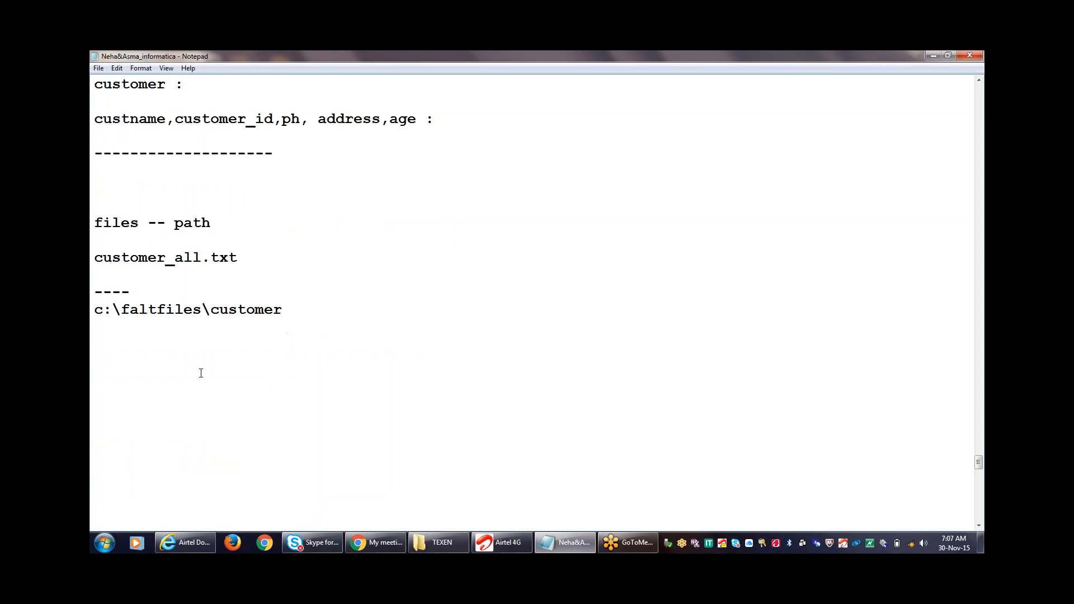
drag(282, 311, 94, 311)
key(ctrl+c)
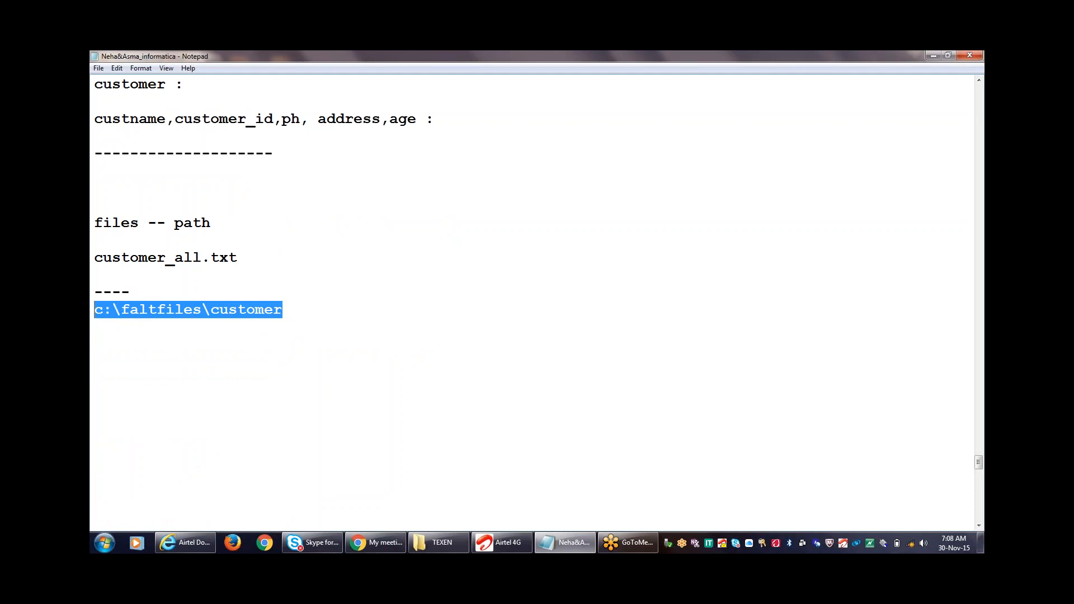
click(103, 327)
key(ctrl+v)
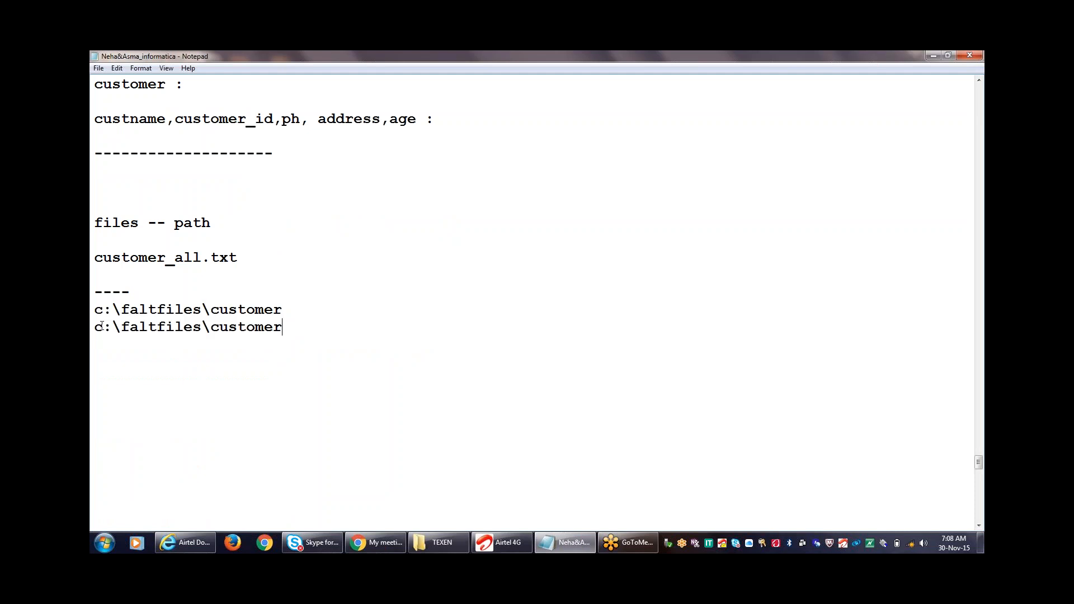
text(1)
key(Return)
key(ctrl+v)
text(2)
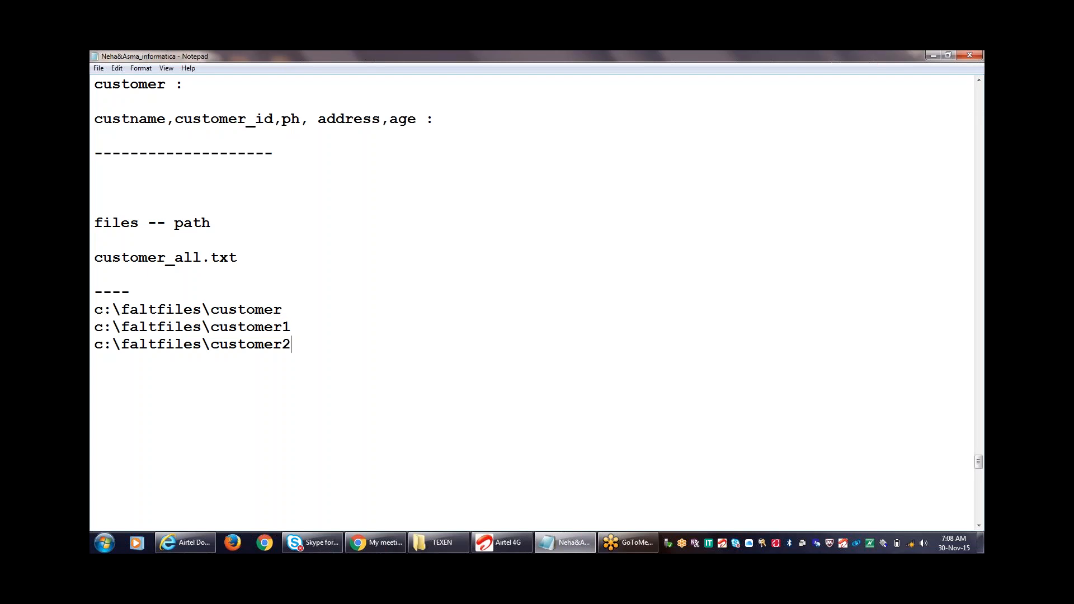
key(Return)
key(Return)
text(---- indirect)
- Add a '---- customer_all.txt' line, pasting the file name copied from above after the dashes
key(Return)
key(Return)
text(----)
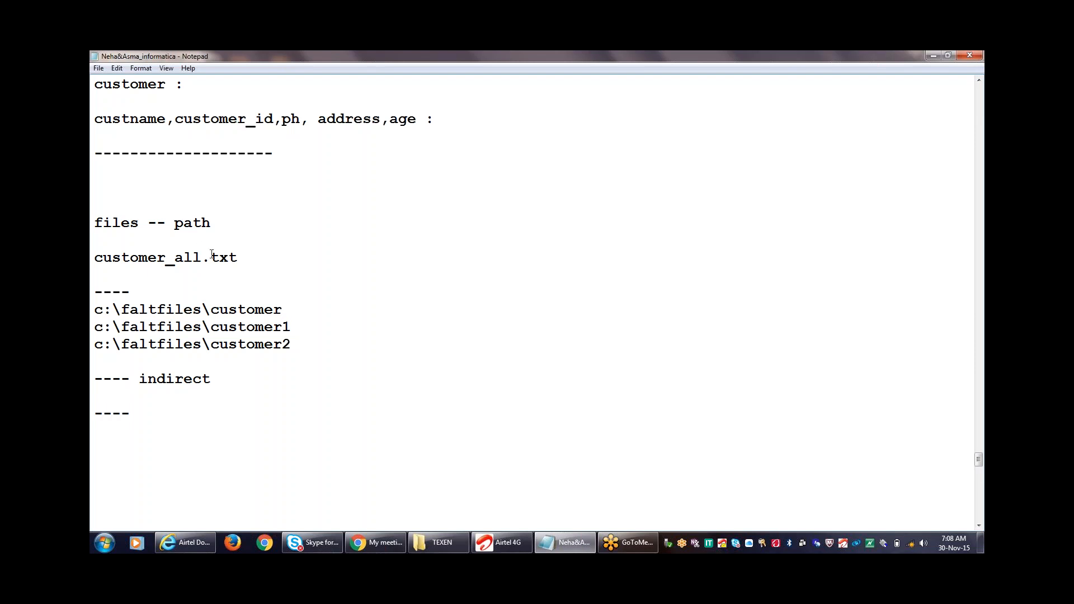
drag(239, 256, 147, 257)
click(95, 292)
drag(247, 250, 95, 267)
key(ctrl+c)
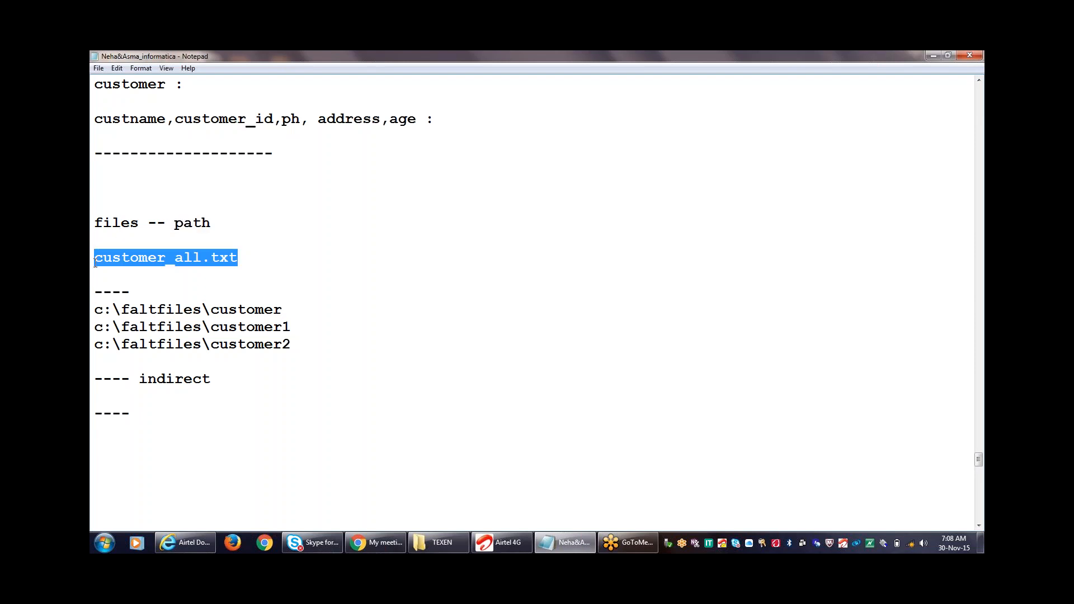
click(159, 420)
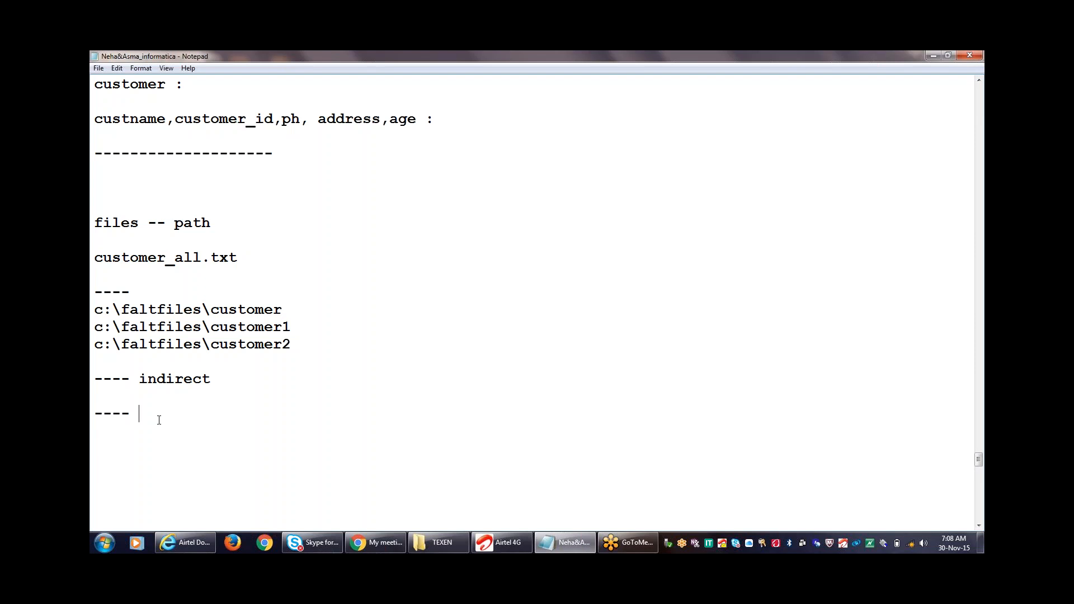
key(ctrl+v)
click(282, 413)
drag(281, 414, 139, 413)
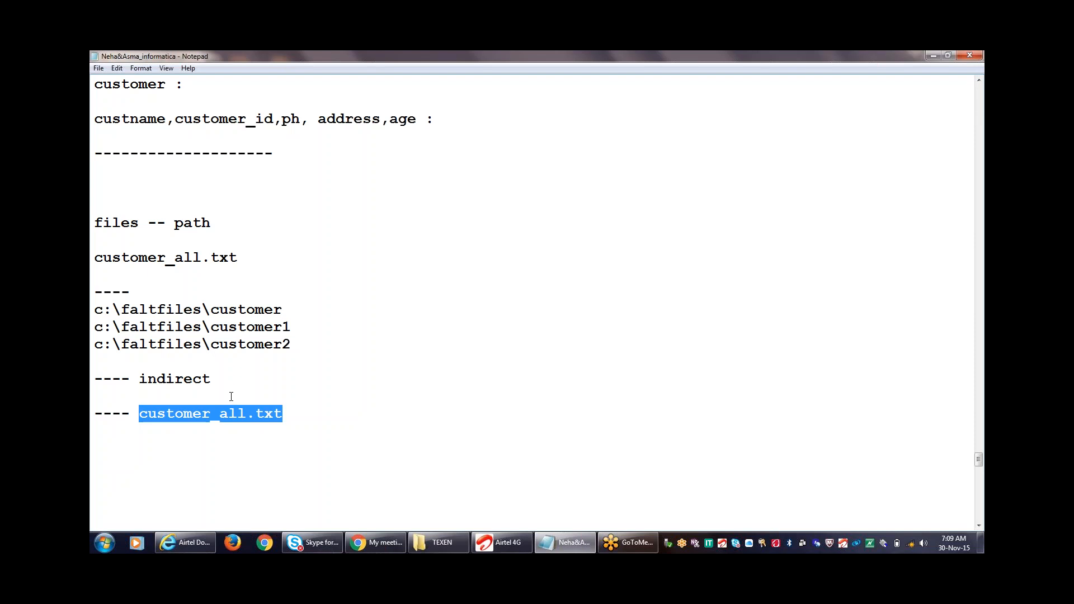
click(331, 421)
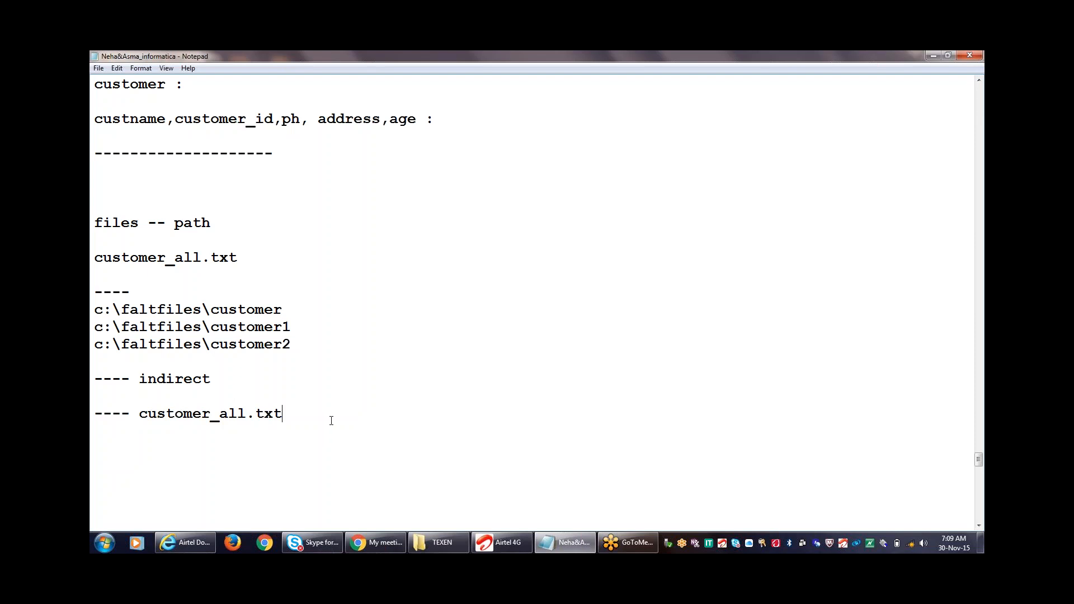
key(Return)
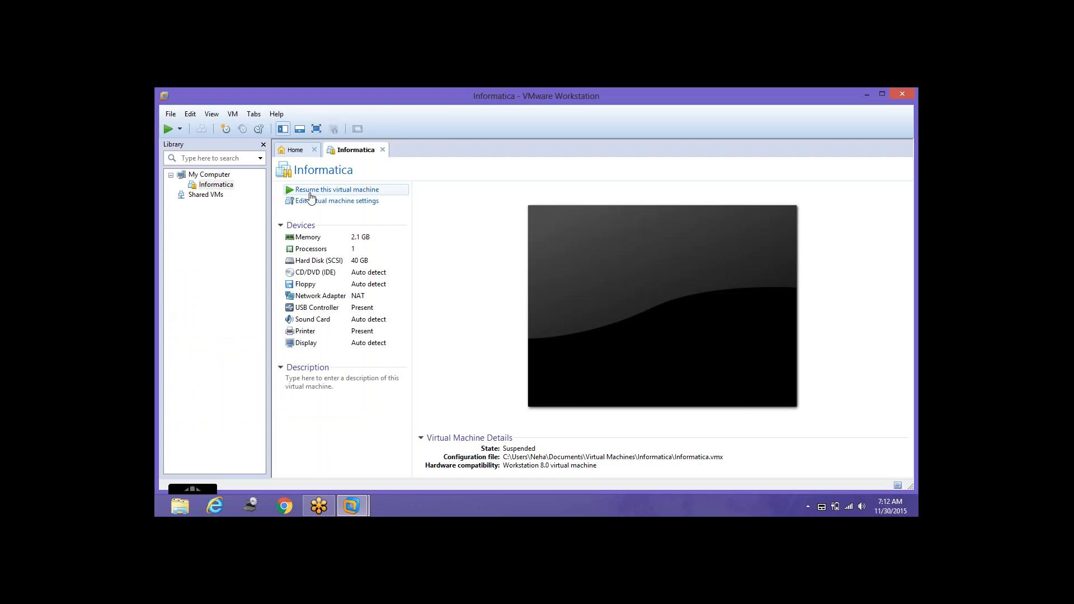
- Resume the Informatica virtual machine, show it full screen, and log on to the user account
click(311, 193)
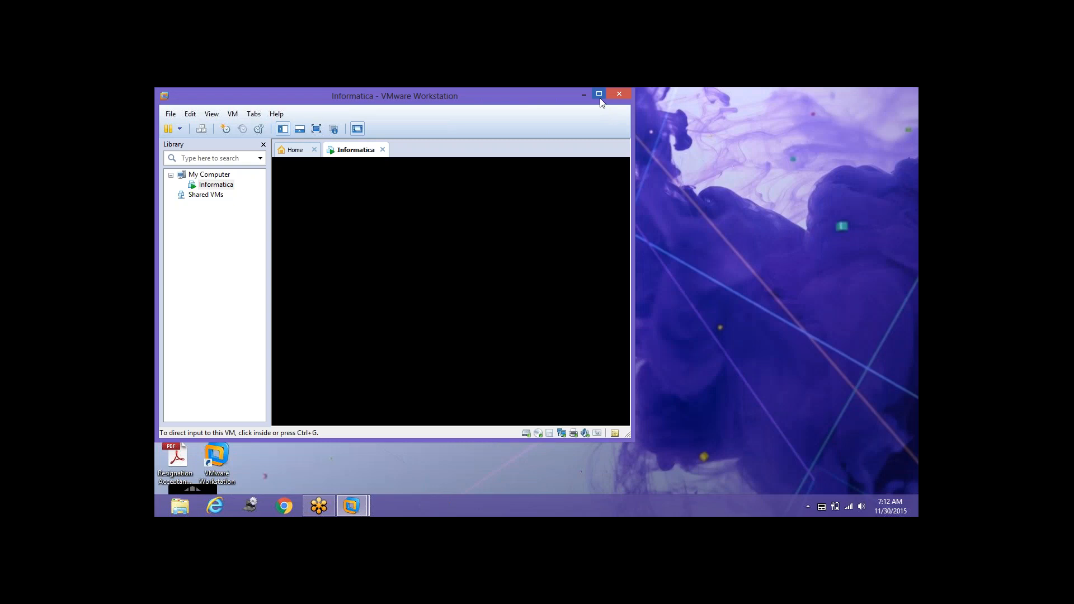
click(600, 98)
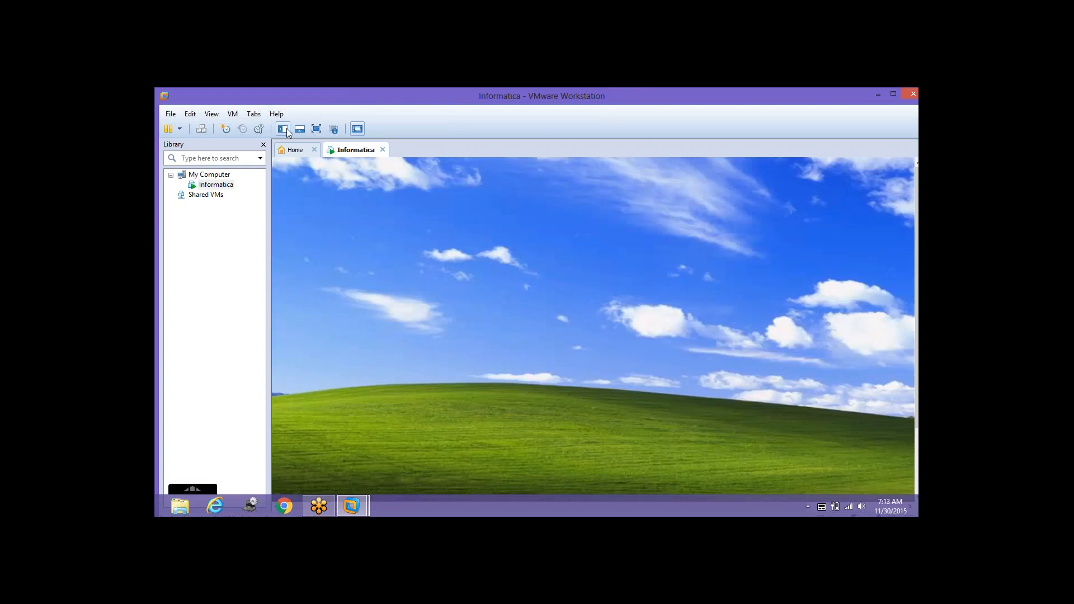
click(316, 129)
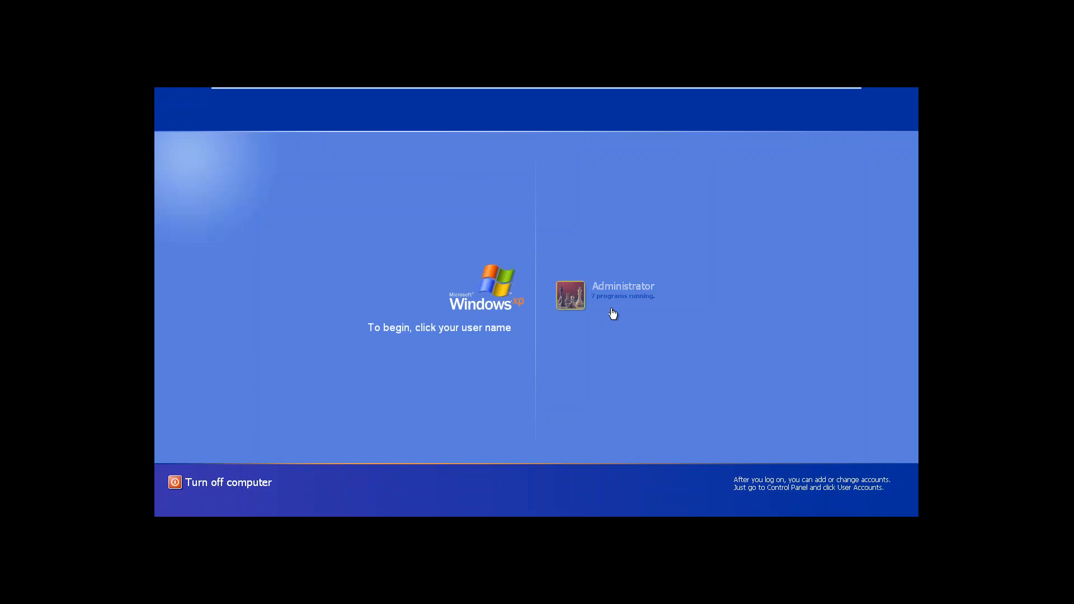
click(613, 291)
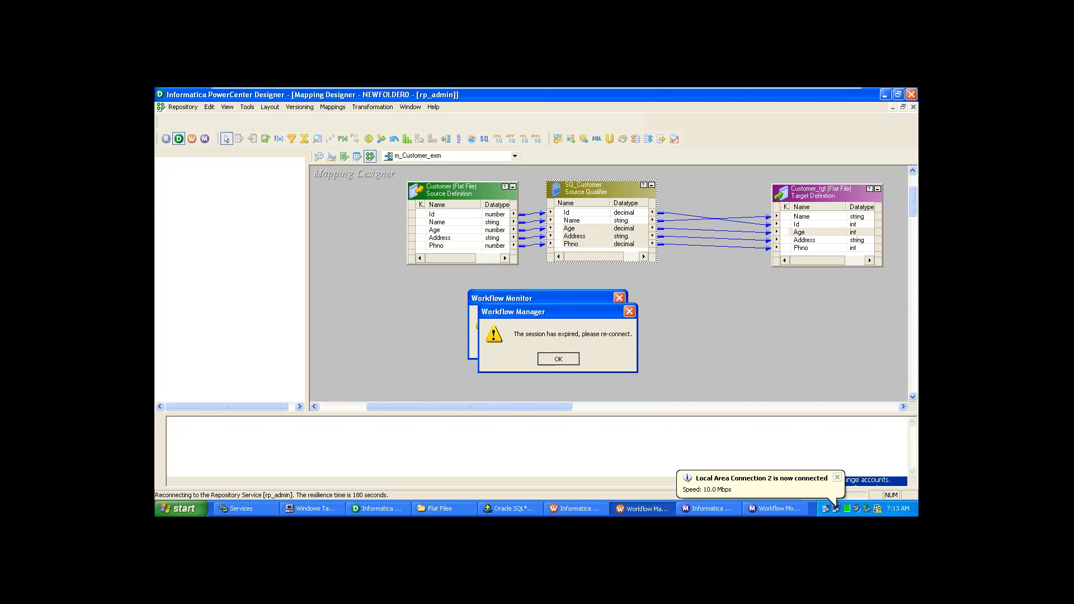
- Dismiss the session-expired messages, stop rp_admin auto-reconnecting, and close the connection failure error
click(564, 352)
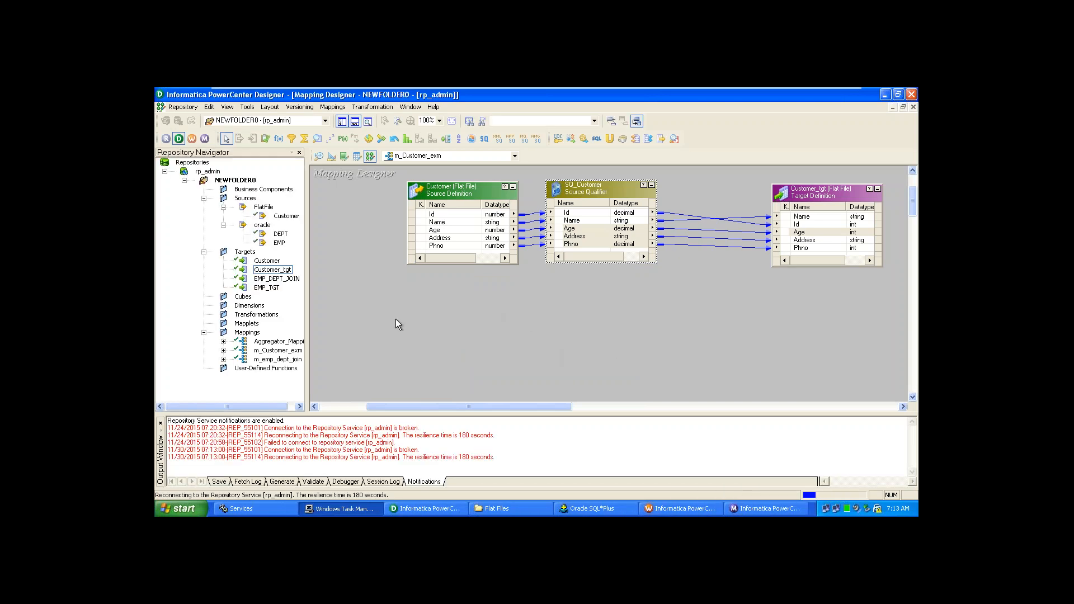
click(211, 173)
right_click(211, 174)
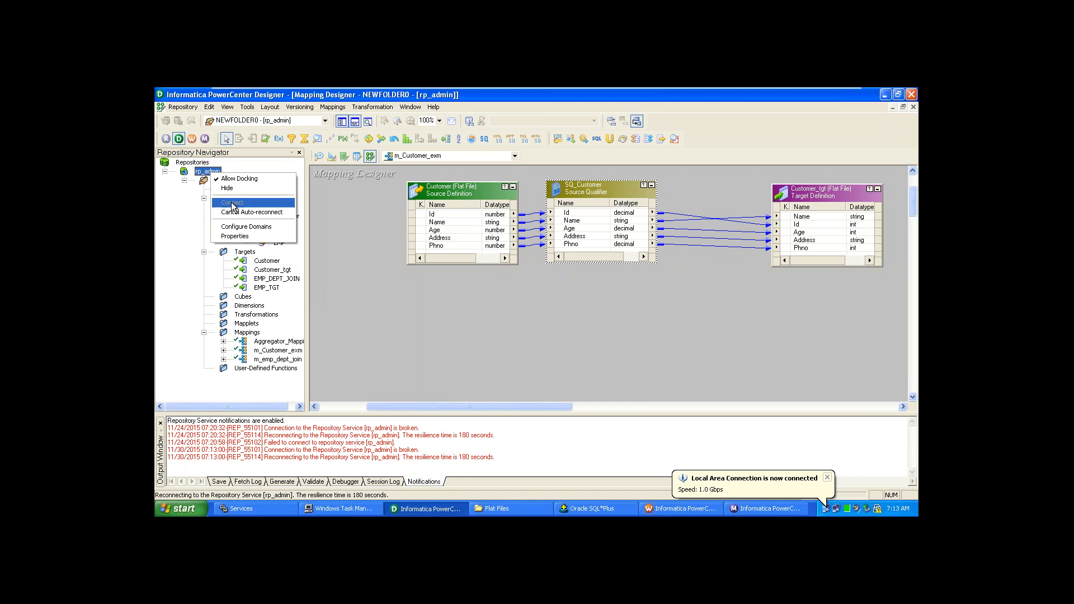
click(349, 278)
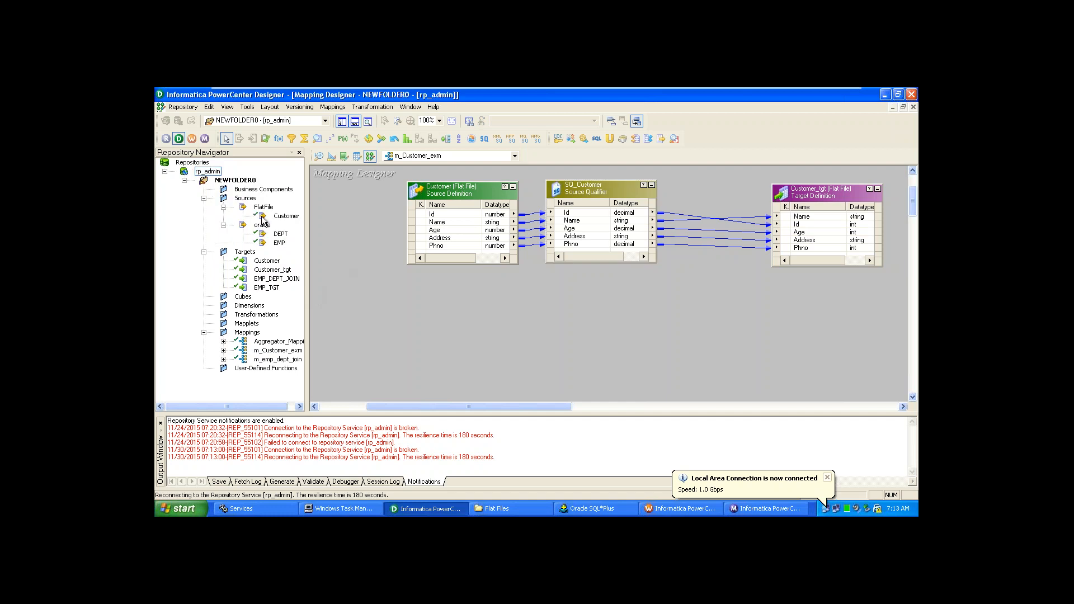
click(212, 173)
right_click(213, 174)
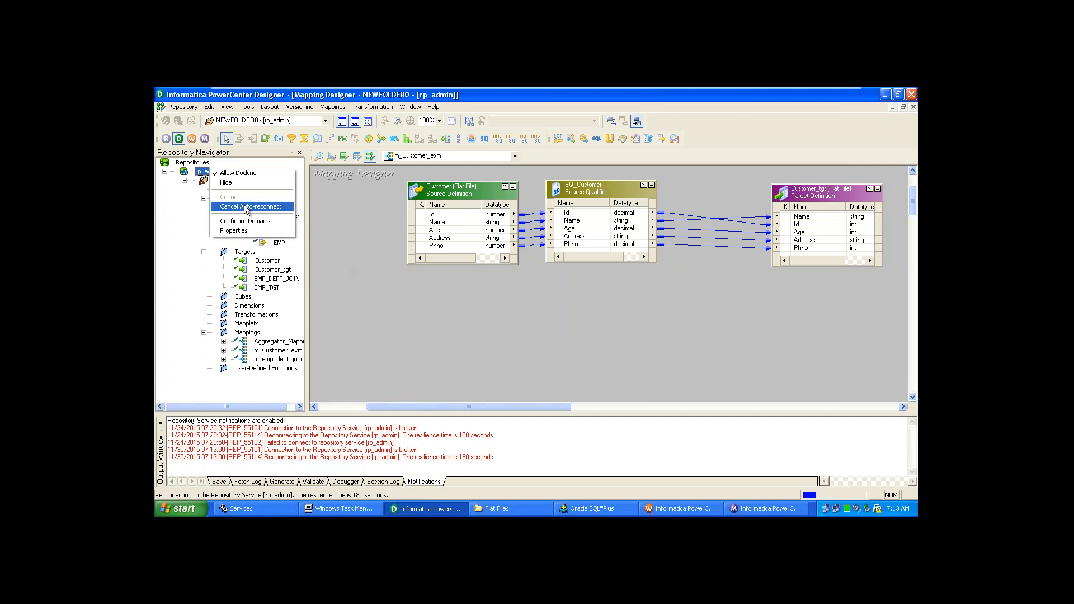
click(246, 207)
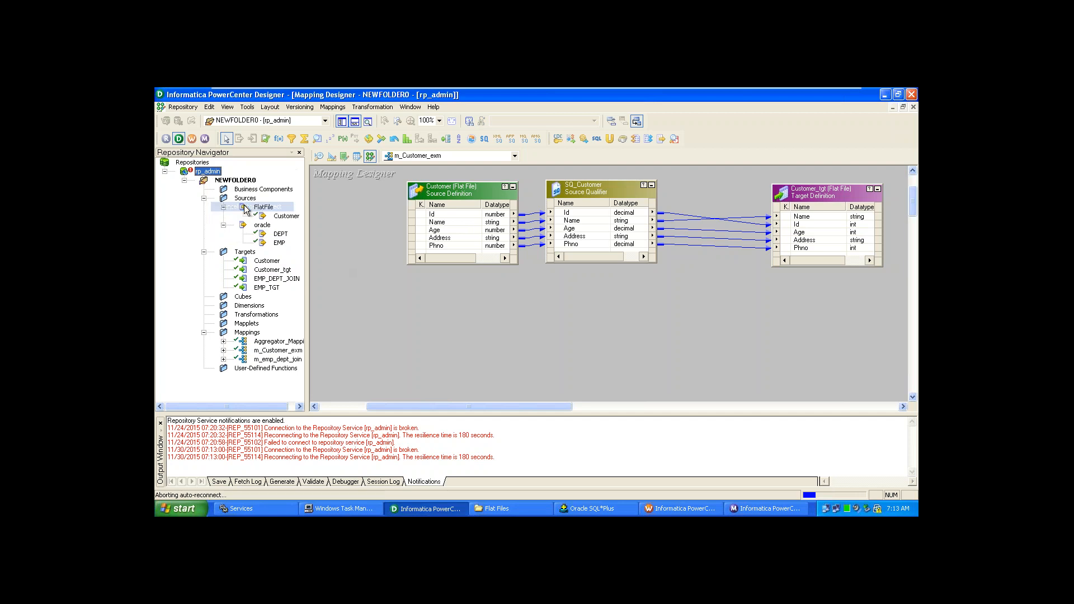
right_click(214, 174)
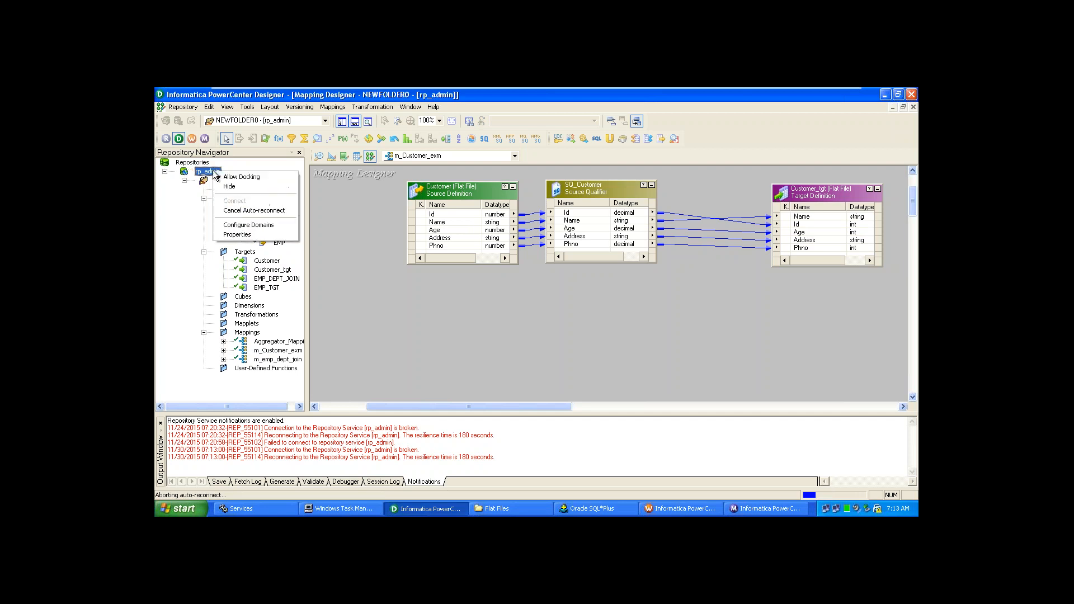
click(229, 211)
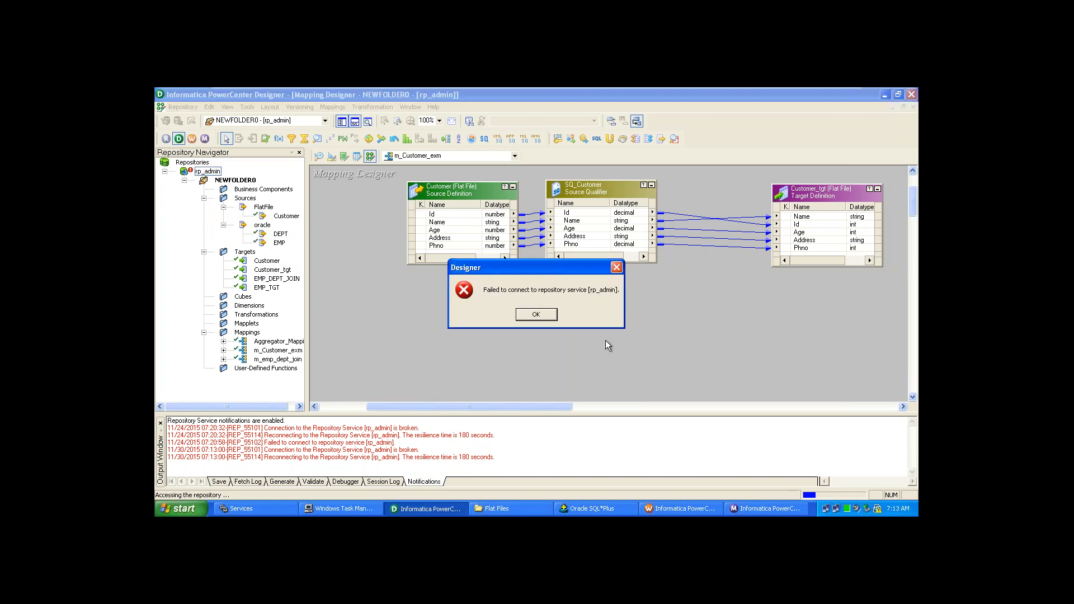
click(526, 313)
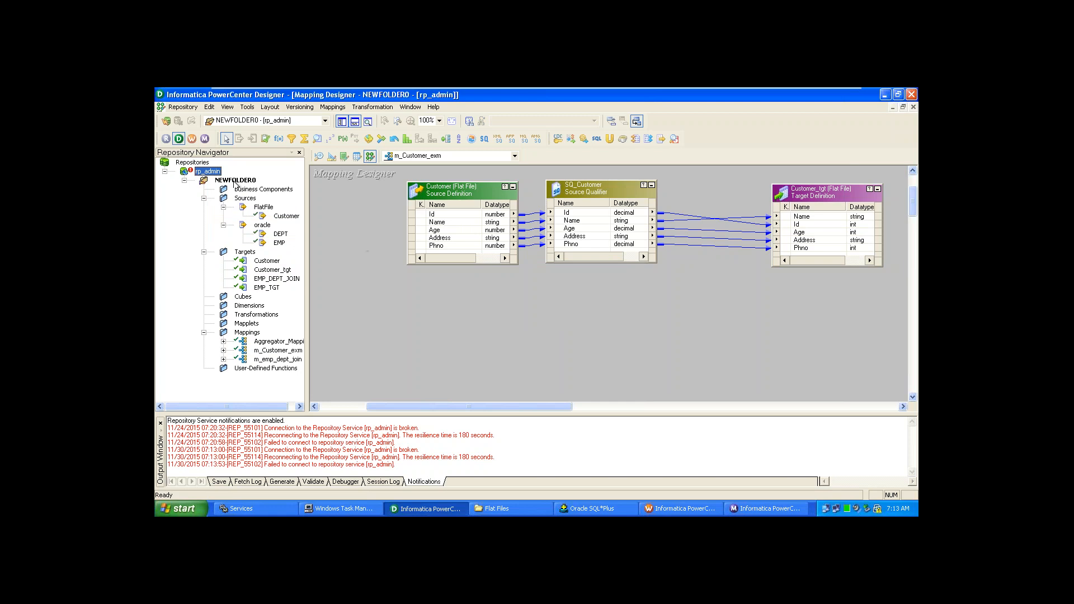
- Connect to the rp_admin repository as Administrator by entering the account password
right_click(214, 174)
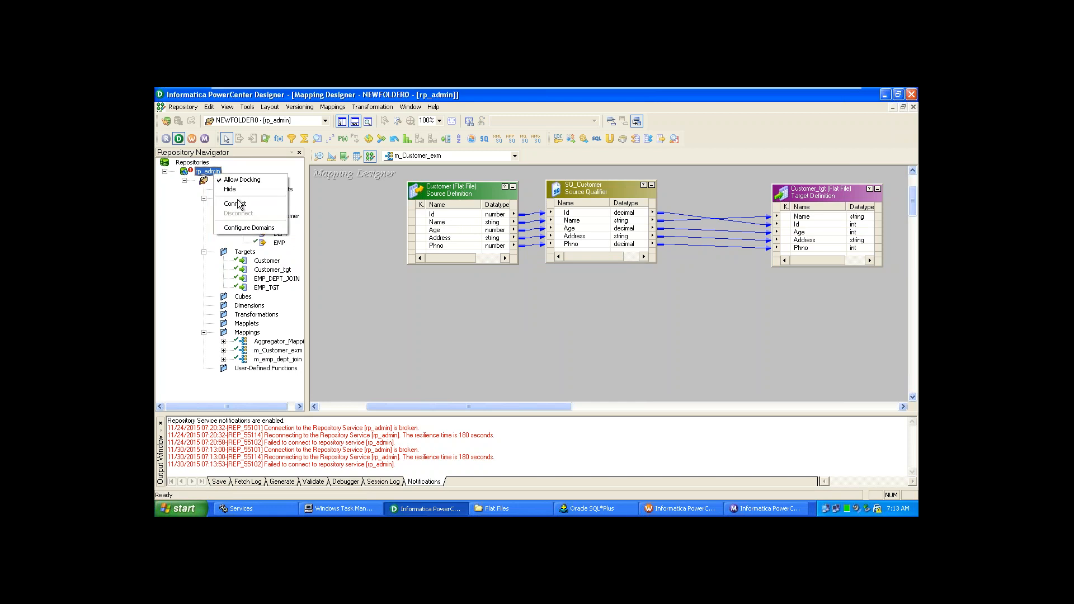
click(263, 205)
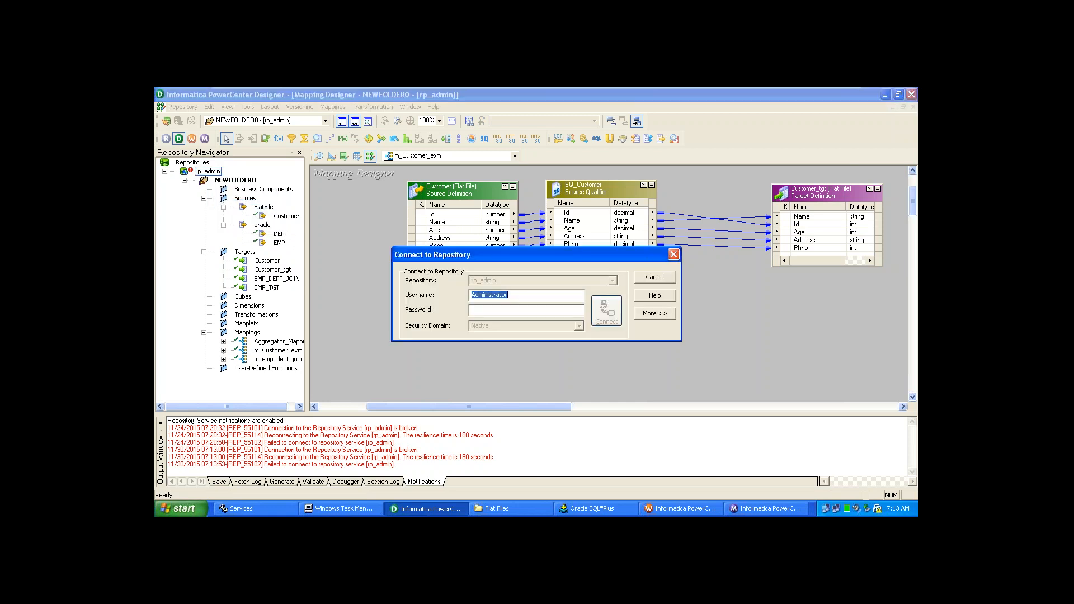
click(512, 314)
text(A)
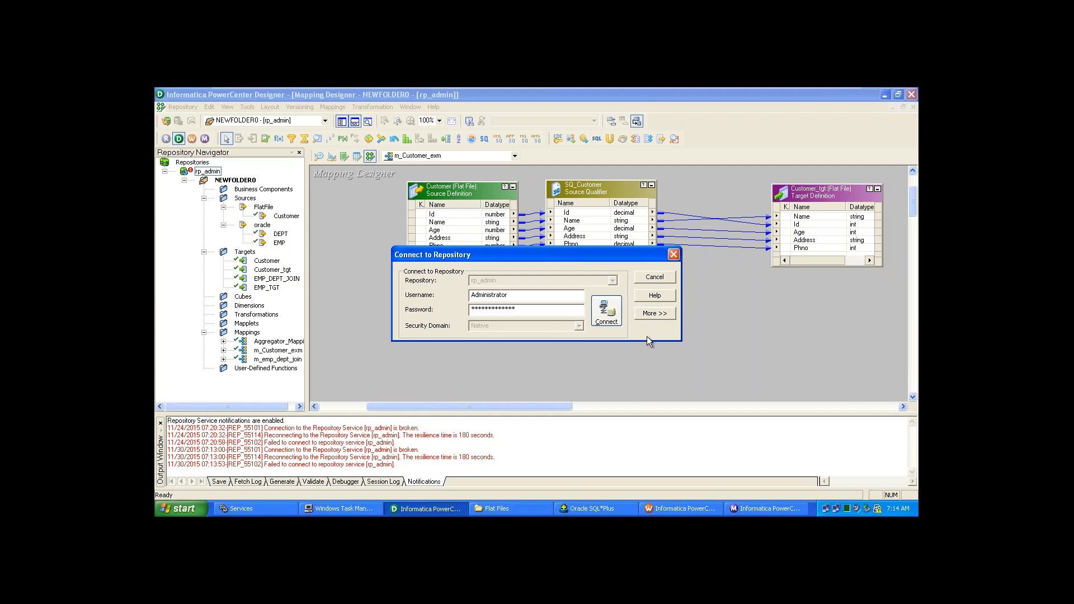
click(606, 308)
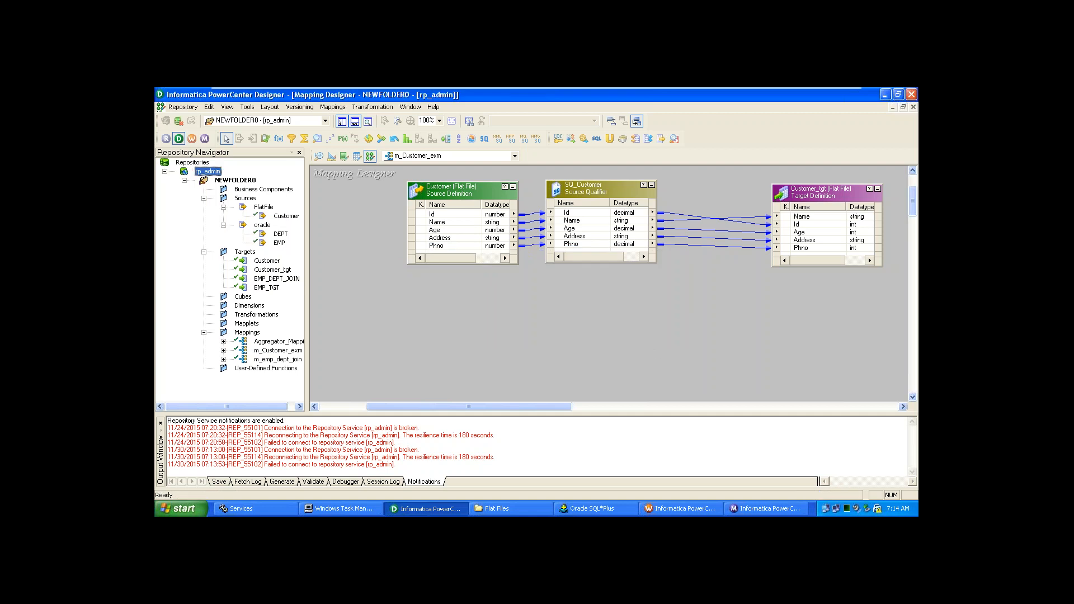
- Close the m_Customer_exm mapping and switch to the Source Analyzer showing the Customer source
click(332, 107)
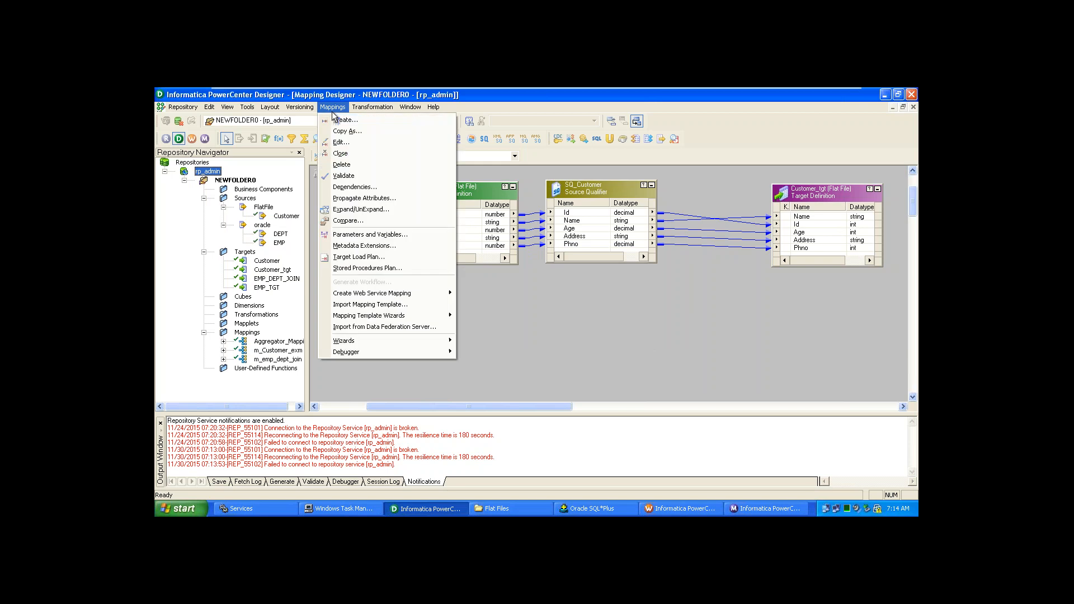
click(348, 156)
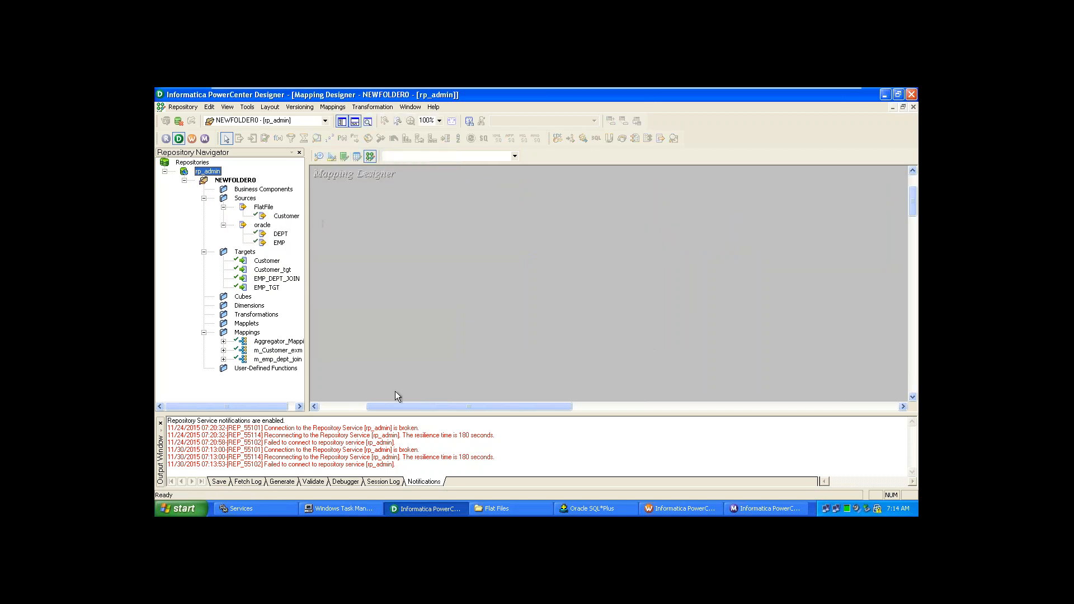
click(318, 156)
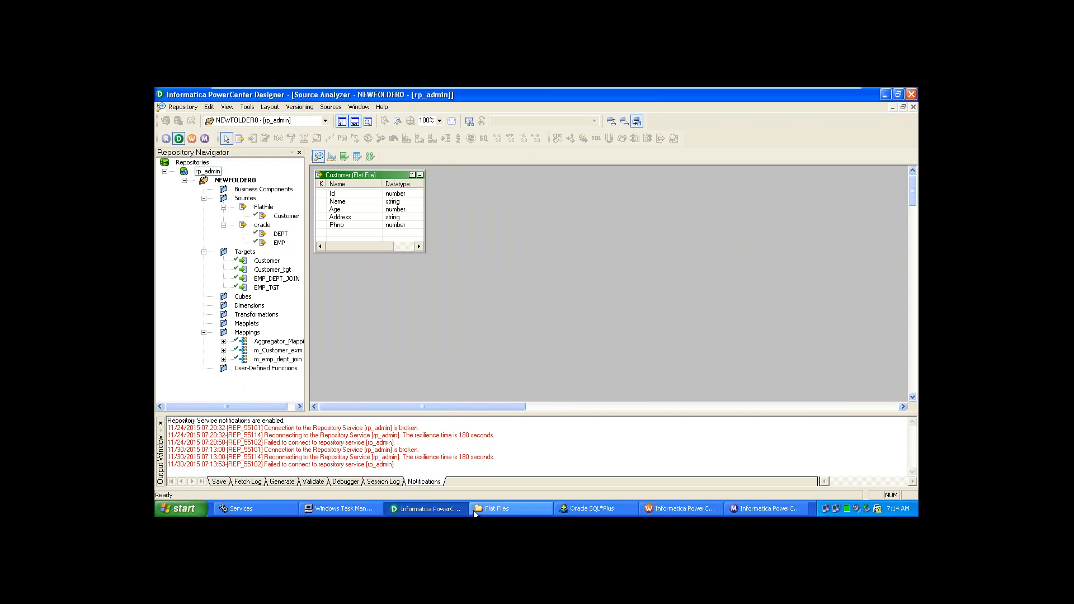
- Maximize the Flat Files folder and paste two copies of the Customer file
click(492, 508)
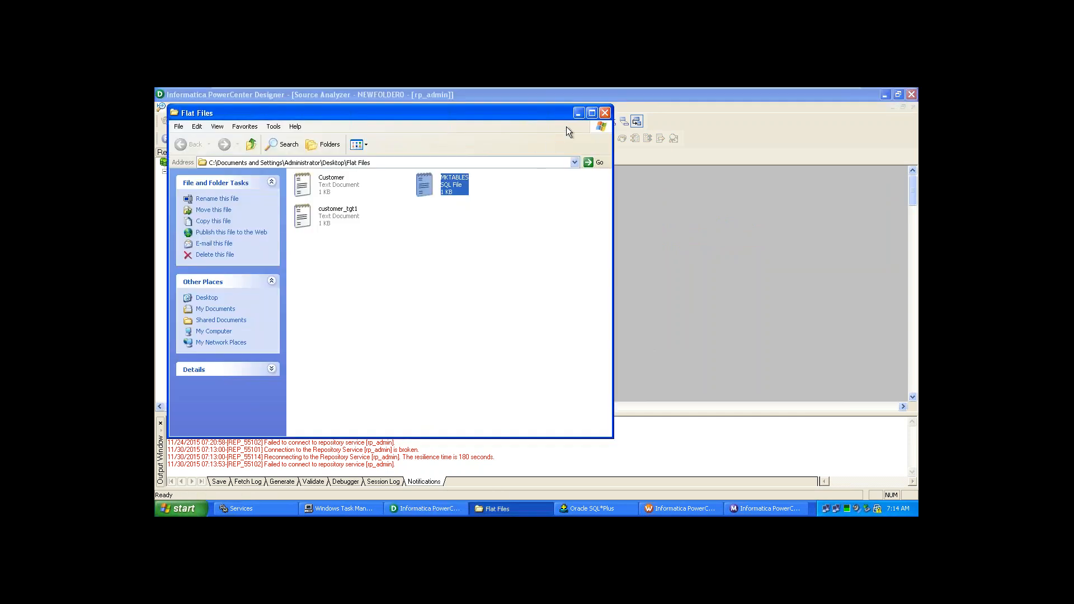
click(591, 114)
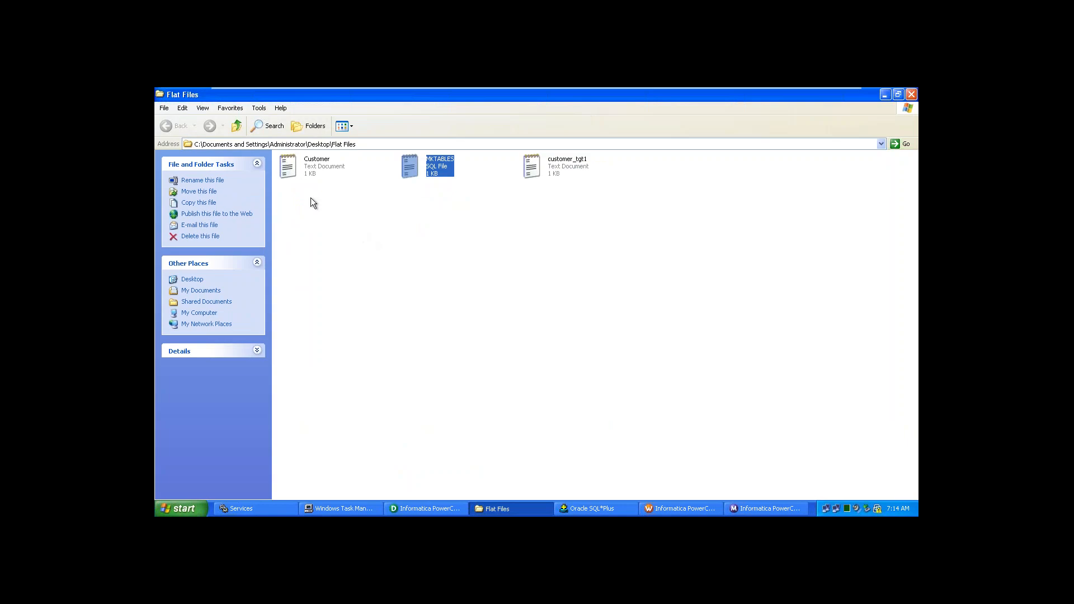
click(308, 174)
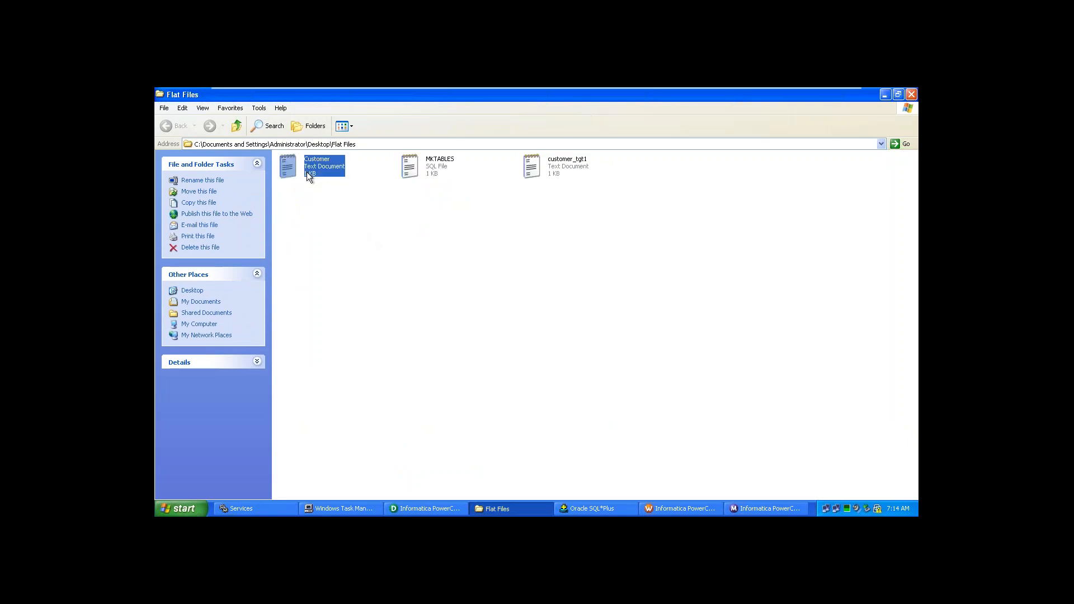
click(342, 224)
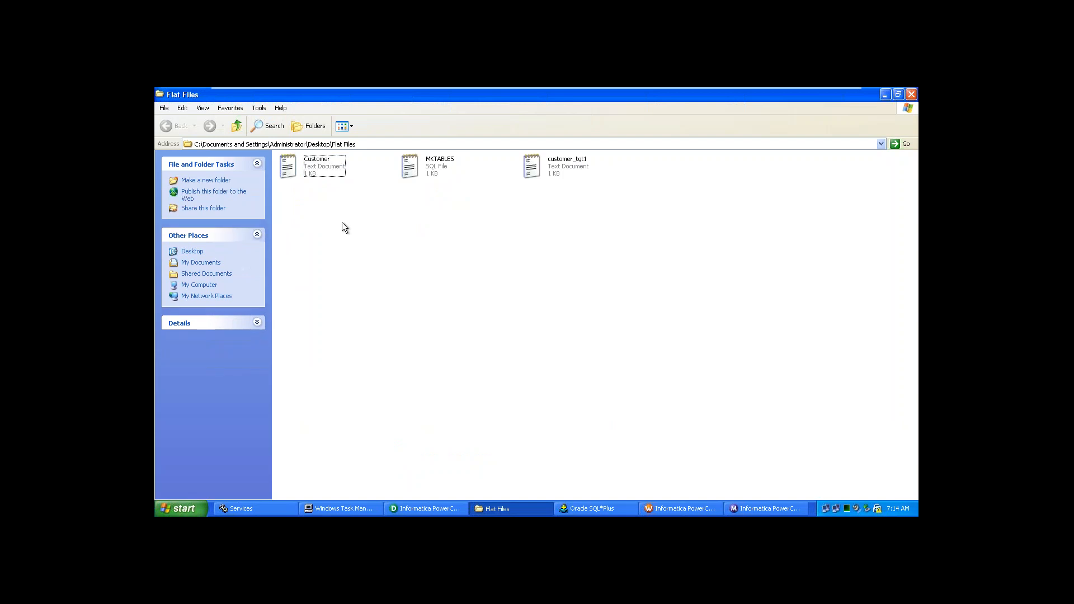
key(ctrl+v)
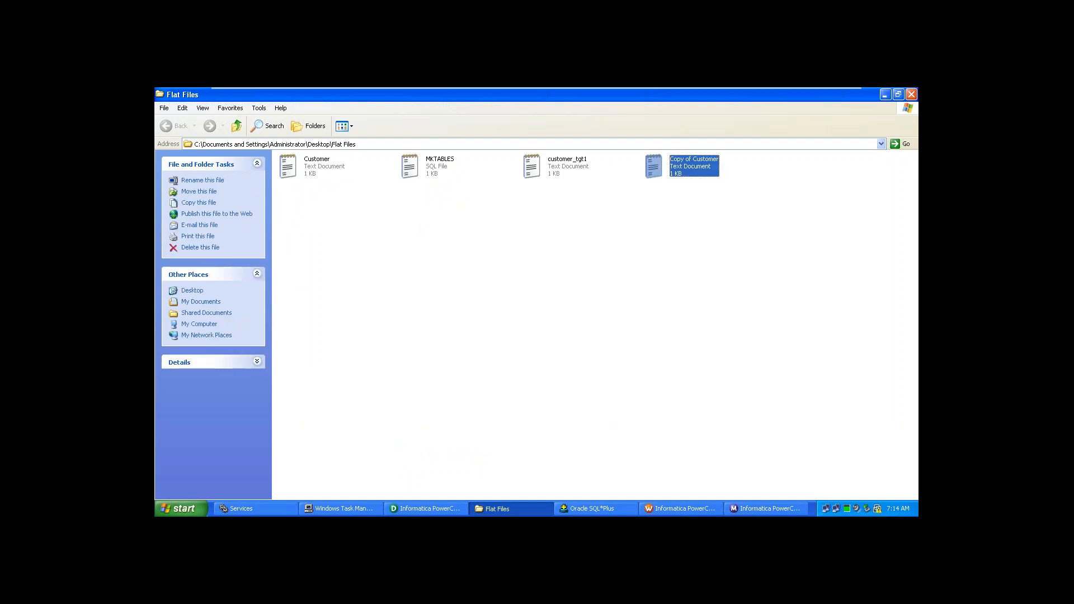
key(ctrl+v)
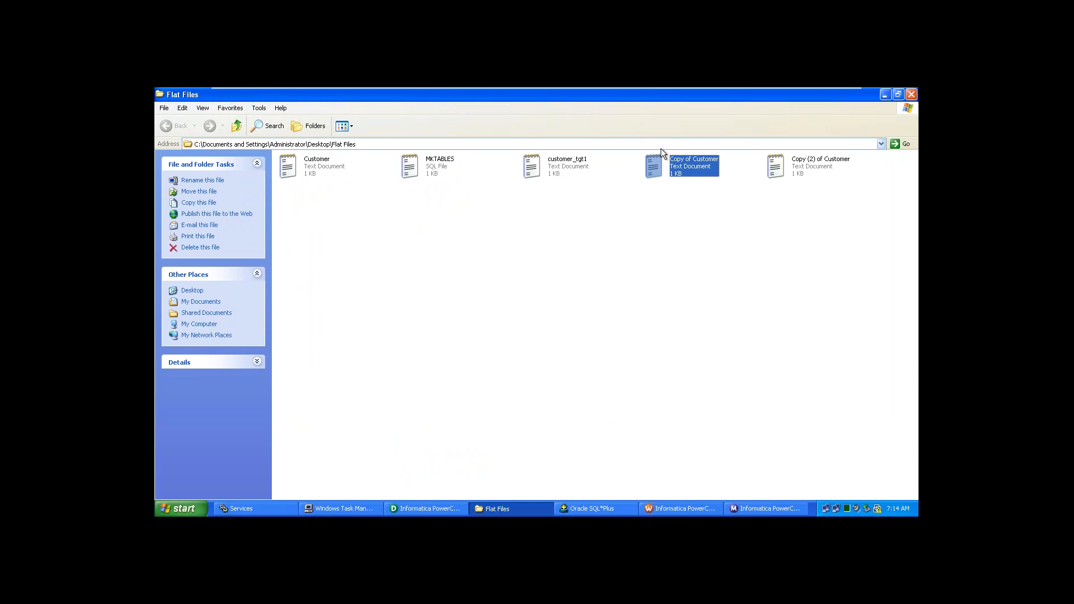
- Rename the two Customer copies to Customer1 and Customer2
key(F2)
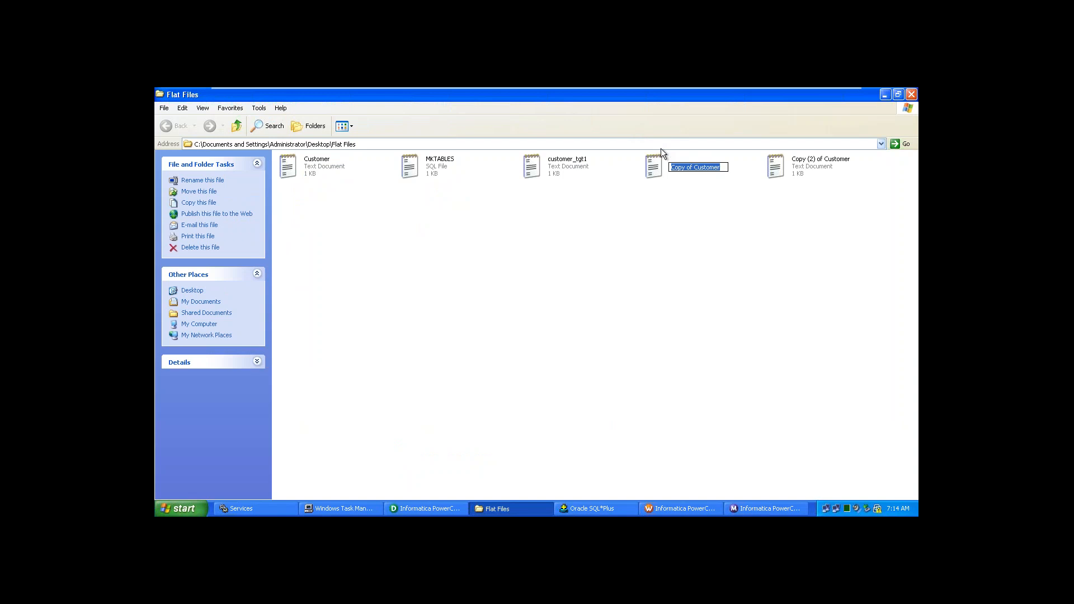
key(End)
text(1)
key(Delete)
key(Delete)
key(Delete)
key(Delete)
key(Delete)
key(Delete)
key(Delete)
key(Delete)
key(Delete)
key(Delete)
key(Return)
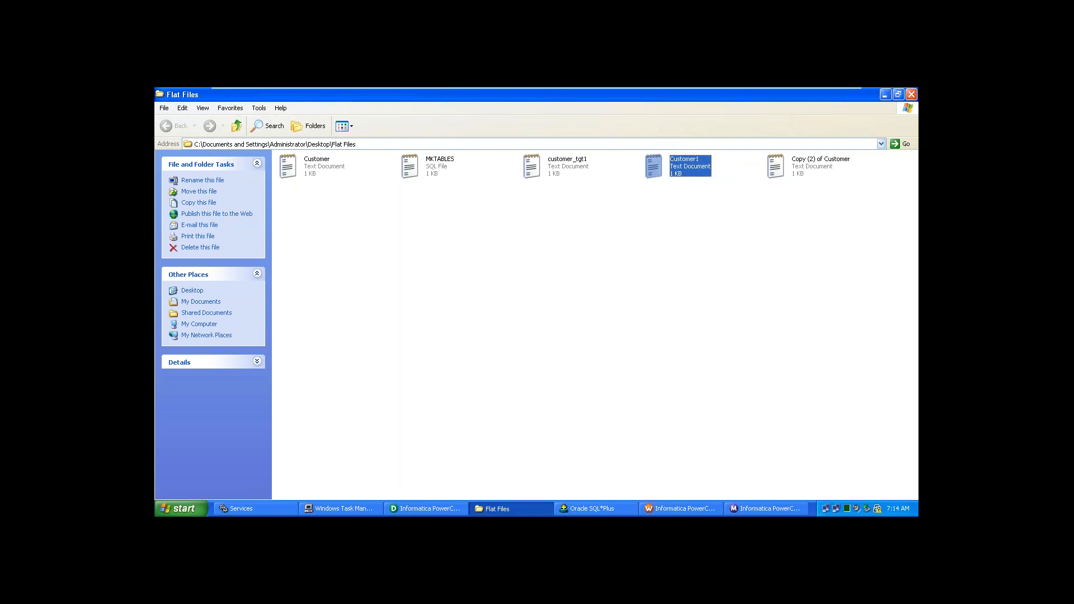
click(820, 168)
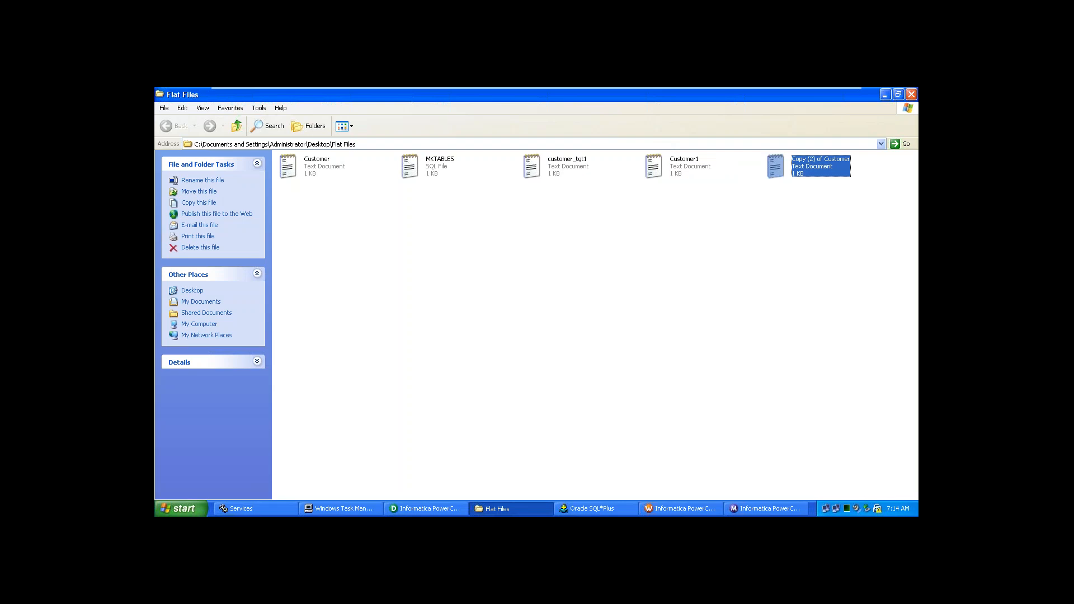
key(F2)
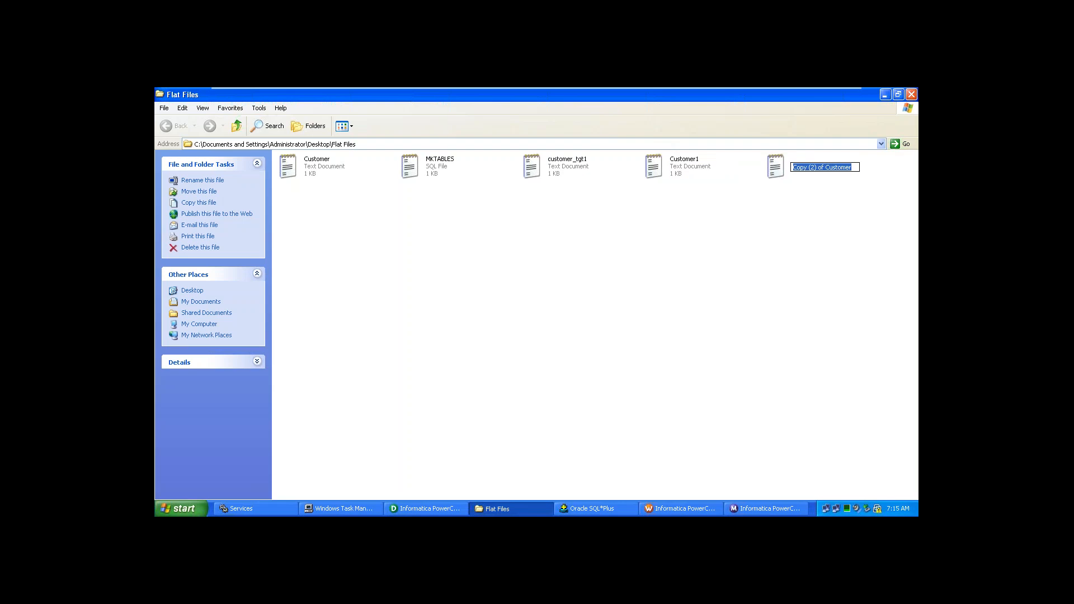
key(Home)
text(2)
key(Delete)
key(Delete)
key(Delete)
key(Delete)
key(Delete)
key(Delete)
key(Delete)
key(Delete)
key(Delete)
key(Delete)
key(Delete)
key(Delete)
key(Delete)
key(Return)
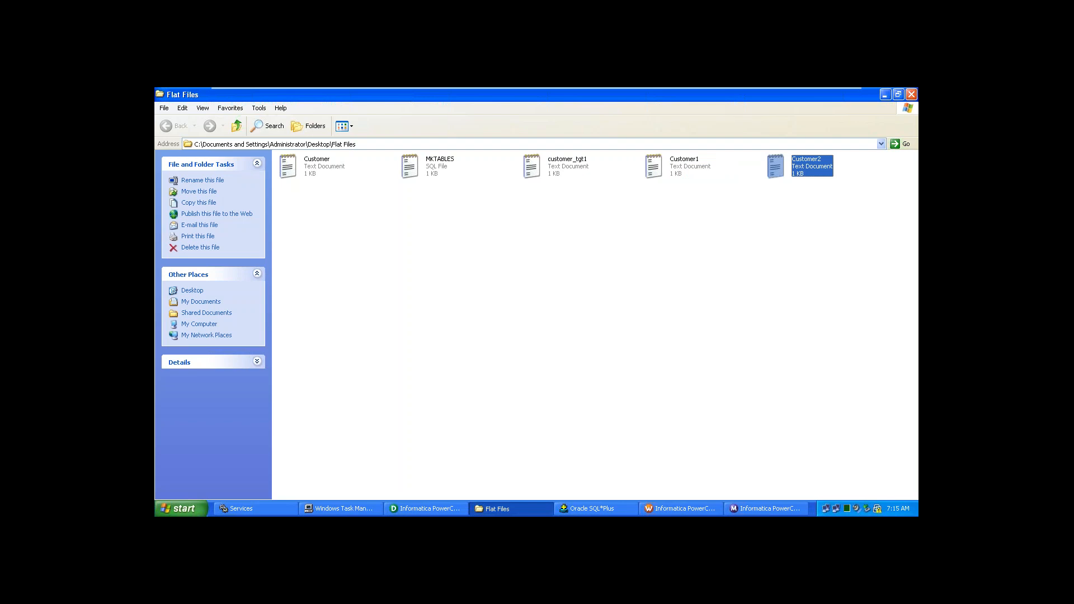
- Paste a third copy of Customer and rename it Customer_all
key(ctrl+v)
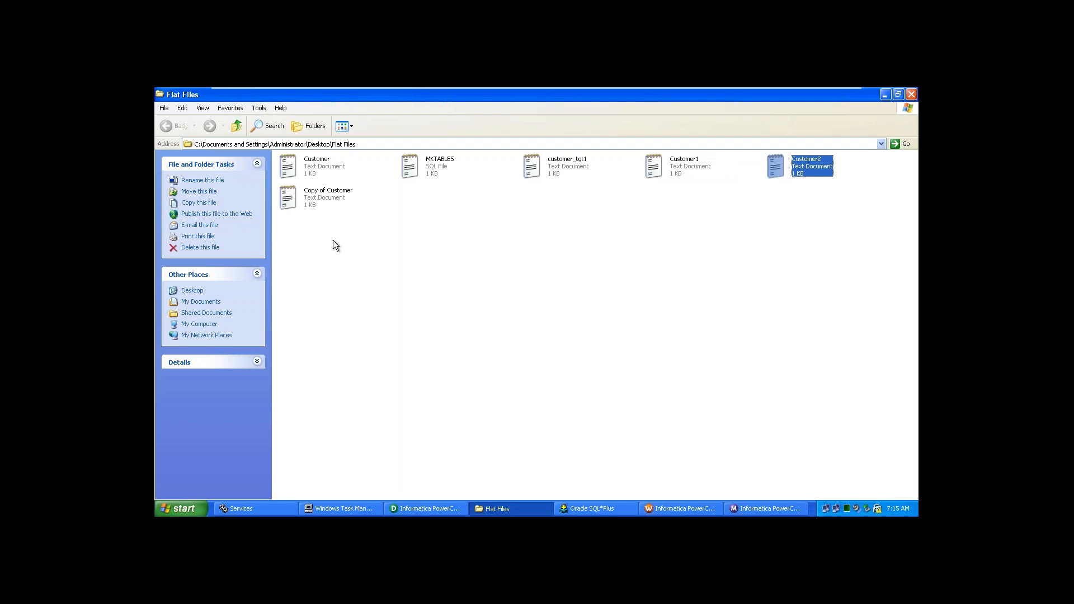
click(311, 212)
click(309, 207)
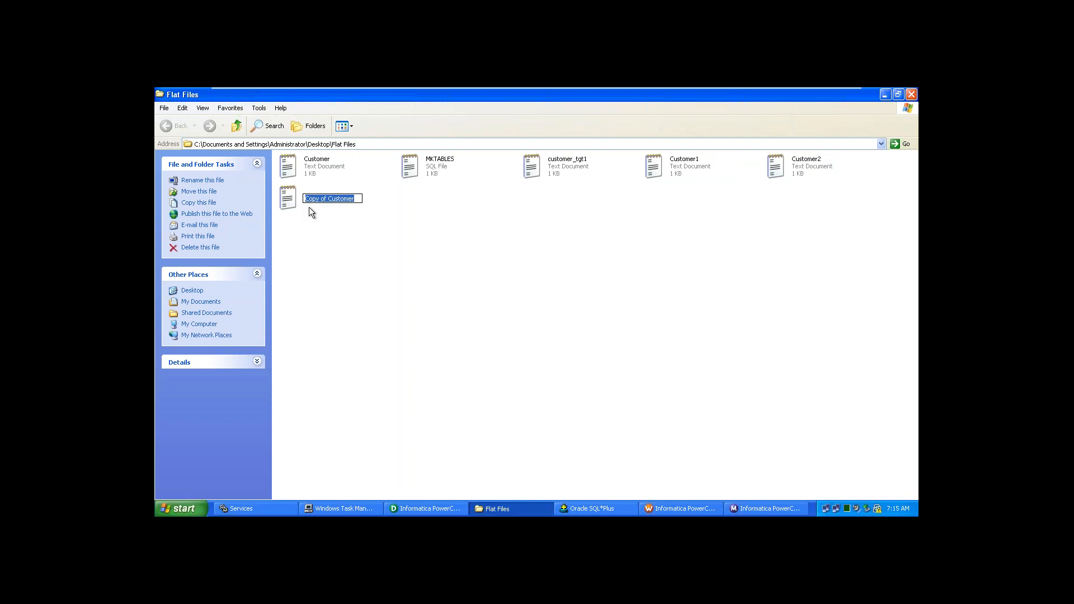
key(End)
text(_all)
key(Home)
key(Delete)
key(Delete)
key(Delete)
key(Delete)
key(Delete)
key(Delete)
key(Delete)
key(Delete)
key(Return)
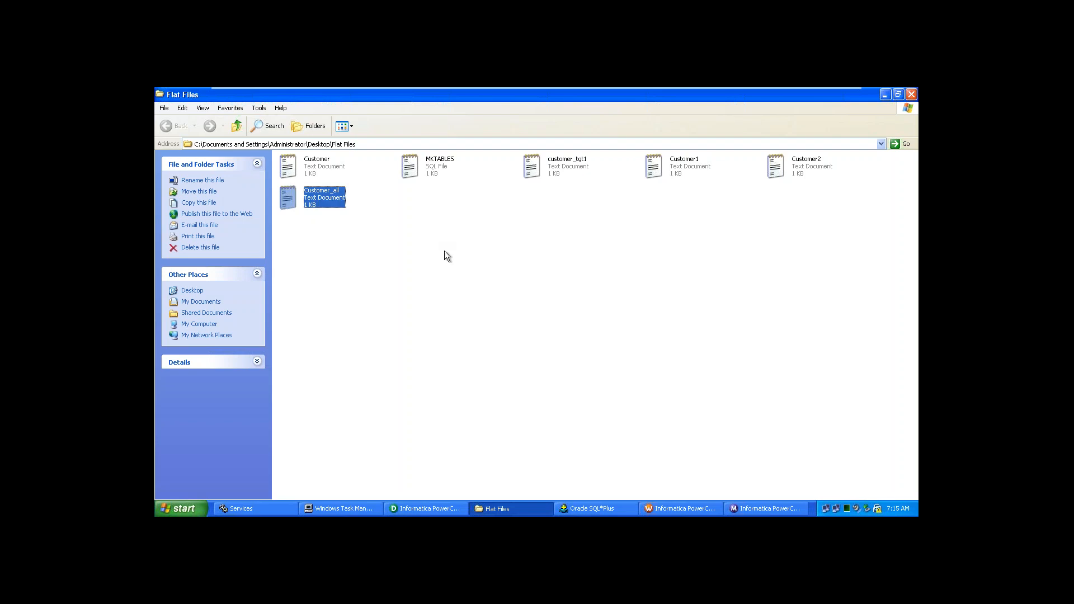
- Open Customer1, name the first record Rashi, and renumber the record Ids to 6–9
double_click(688, 167)
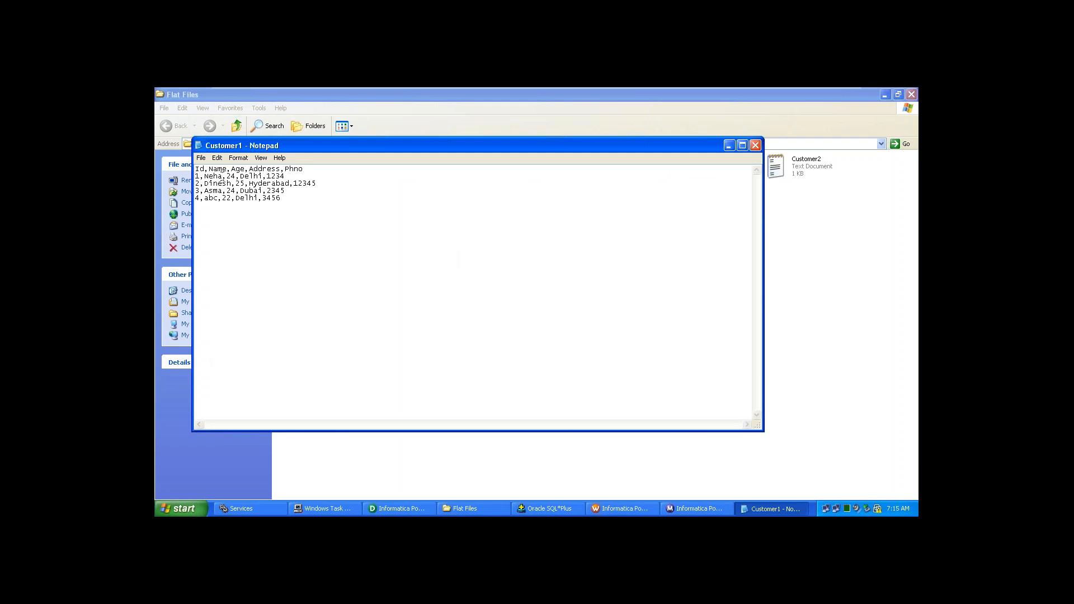
key(BackSpace)
key(BackSpace)
key(BackSpace)
key(BackSpace)
key(Delete)
key(Delete)
key(Delete)
key(Delete)
text(Rashi,D)
click(198, 176)
key(BackSpace)
text(6\)
key(BackSpace)
key(BackSpace)
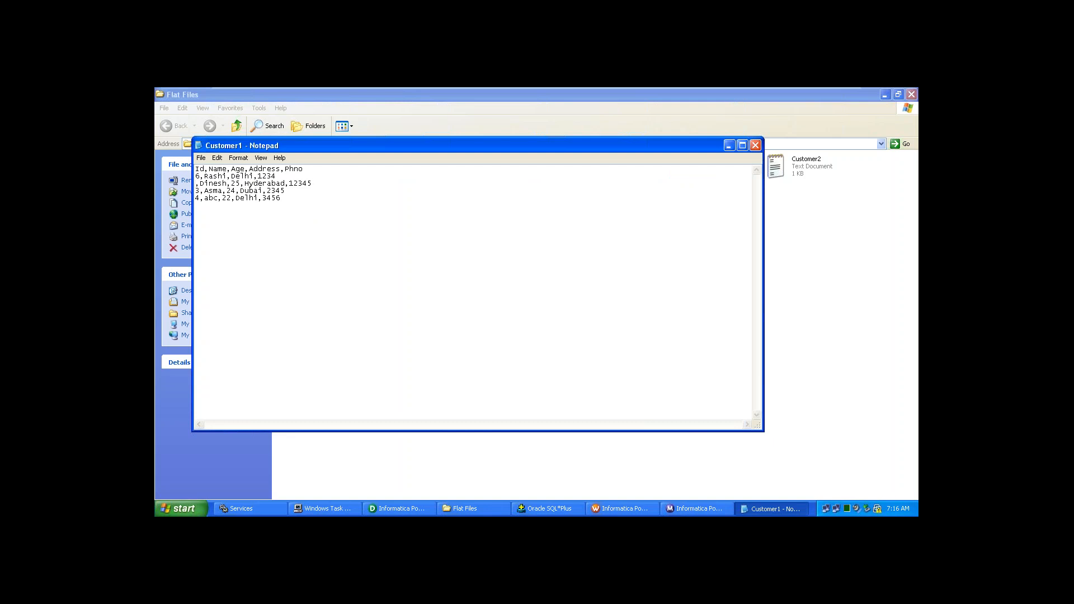
text(7)
key(BackSpace)
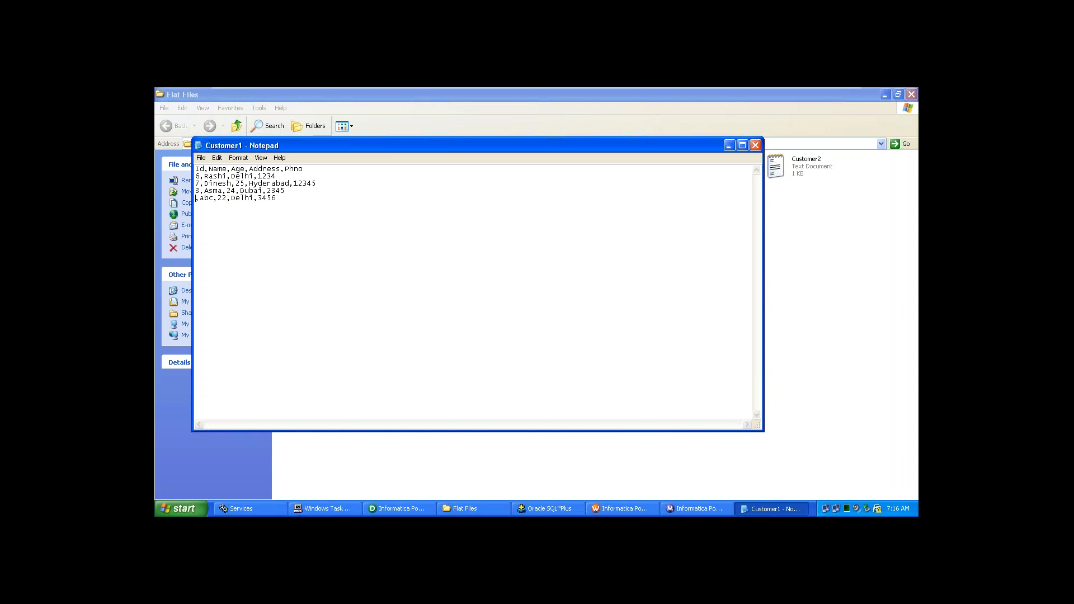
text(9)
key(Up)
key(BackSpace)
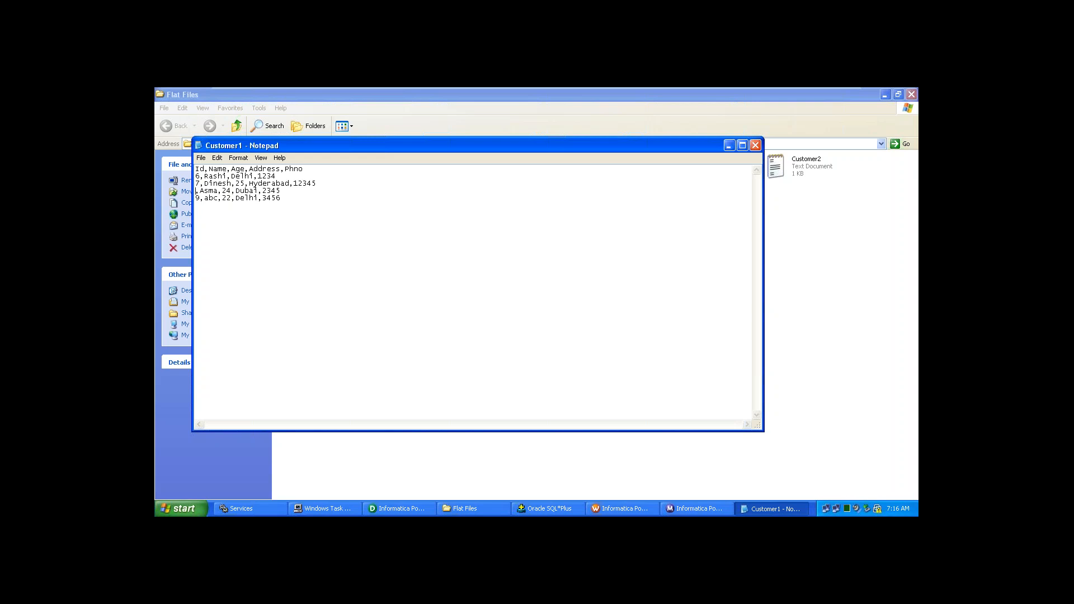
text(8)
- Change the remaining names to Dipti, Ashima and xyz, then close Customer1
double_click(221, 186)
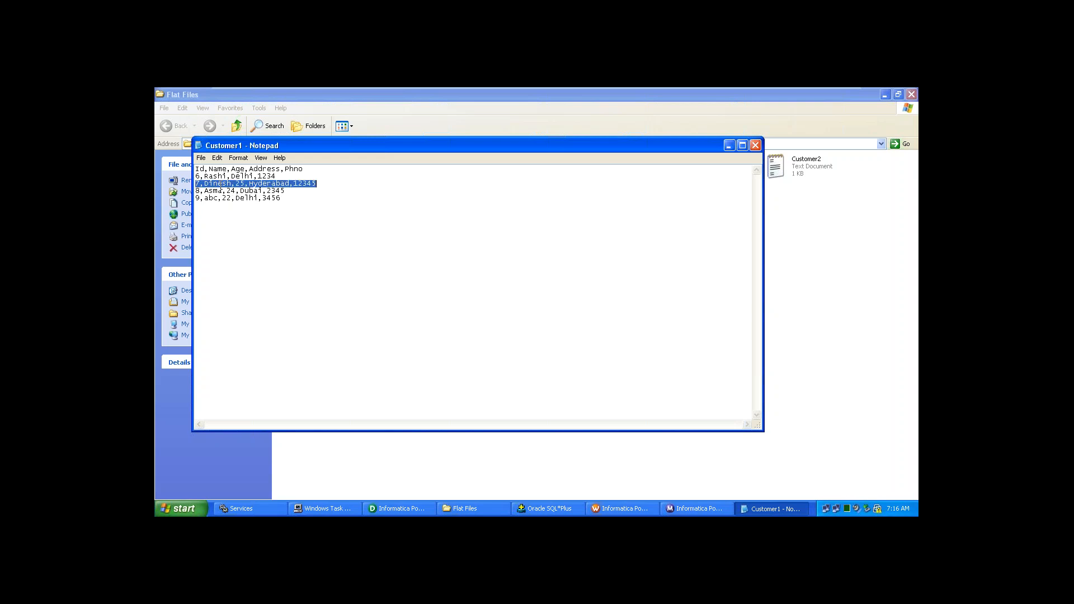
click(220, 185)
click(232, 186)
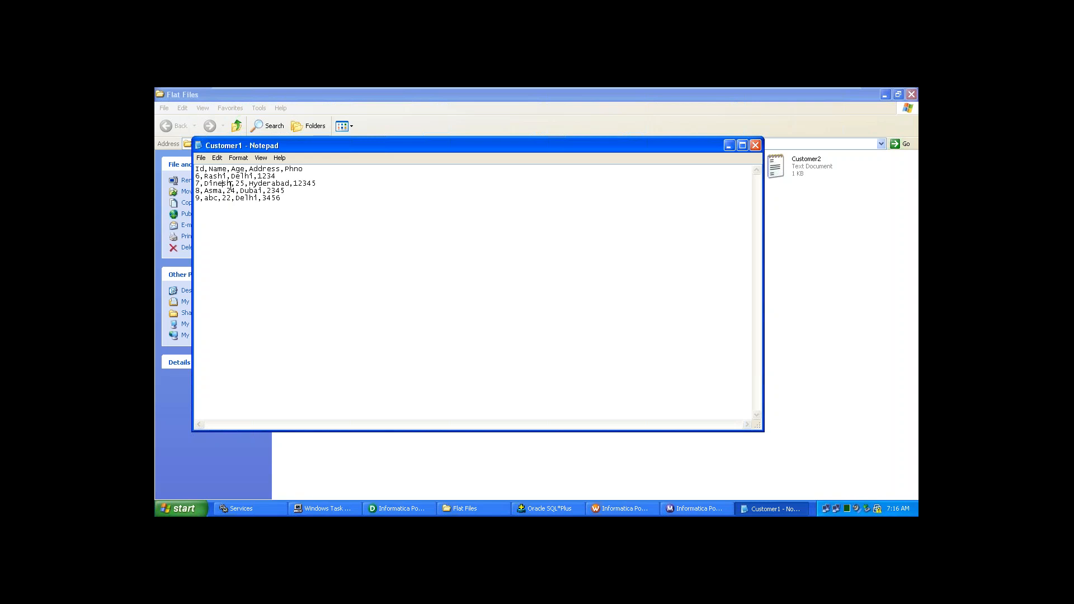
key(BackSpace)
key(BackSpace)
key(BackSpace)
key(BackSpace)
text(pti)
click(213, 191)
text(hi)
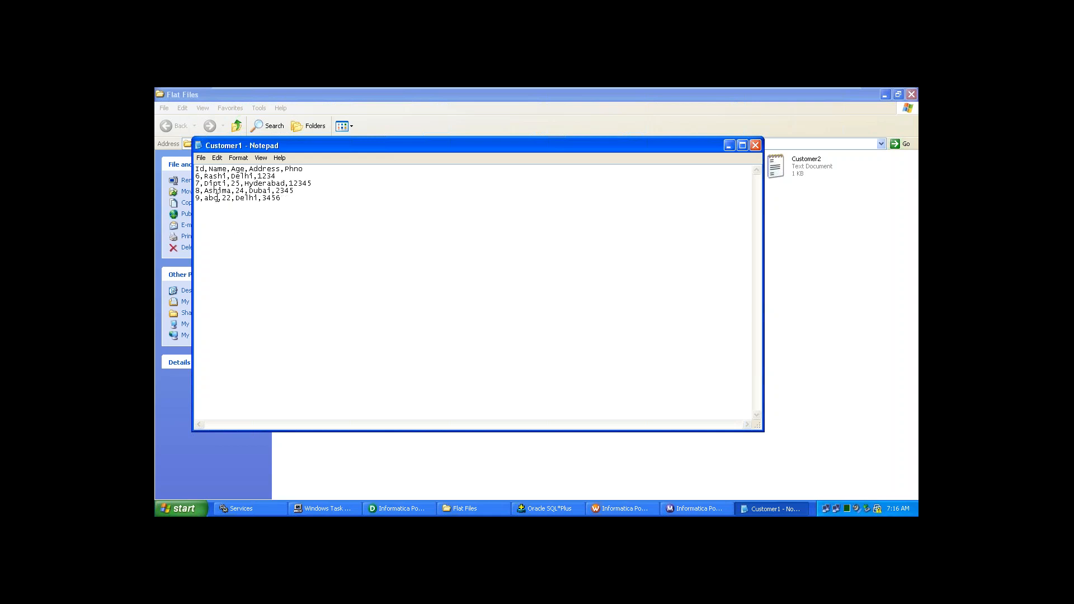
click(215, 198)
key(Delete)
key(BackSpace)
key(BackSpace)
text(xyz)
click(755, 146)
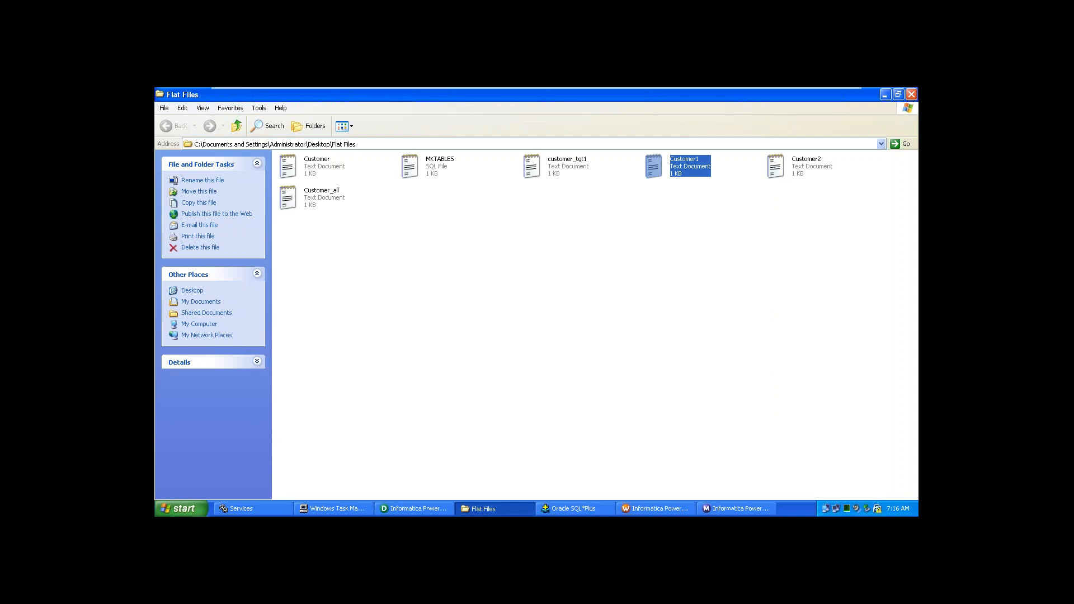
- Open Customer2 and renumber the record Ids to 10, 11, 12 and 13
double_click(807, 165)
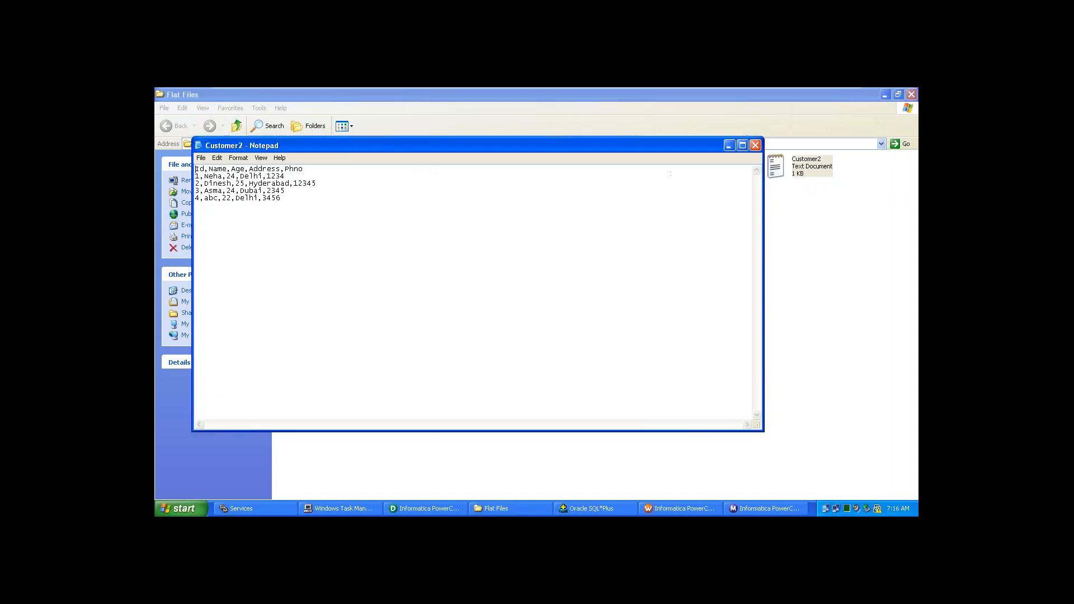
click(242, 206)
drag(242, 206, 205, 184)
click(203, 184)
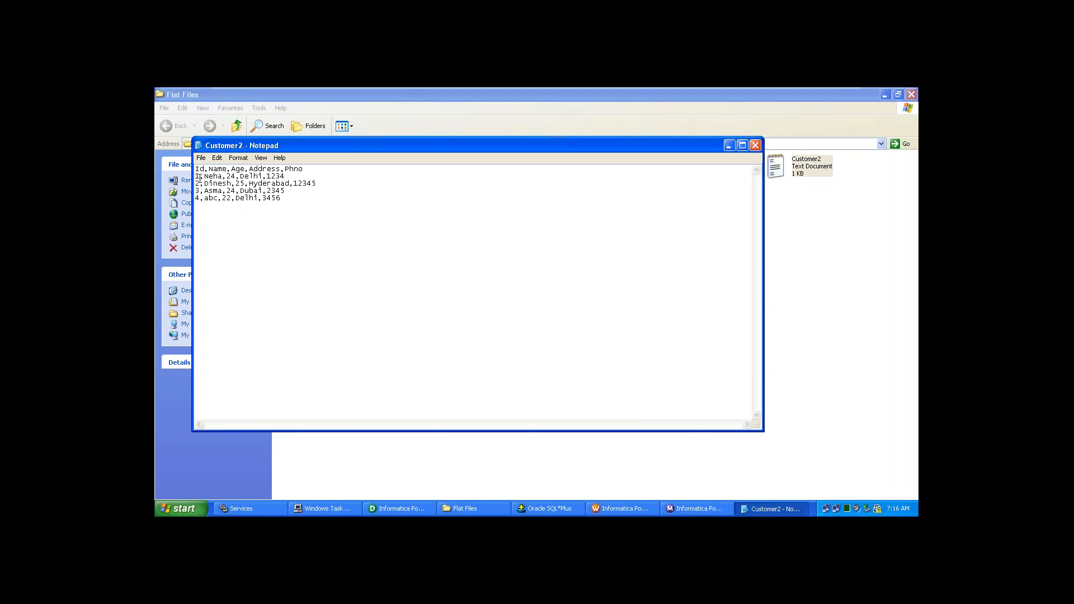
click(199, 177)
text(0)
click(197, 184)
key(Delete)
text(11)
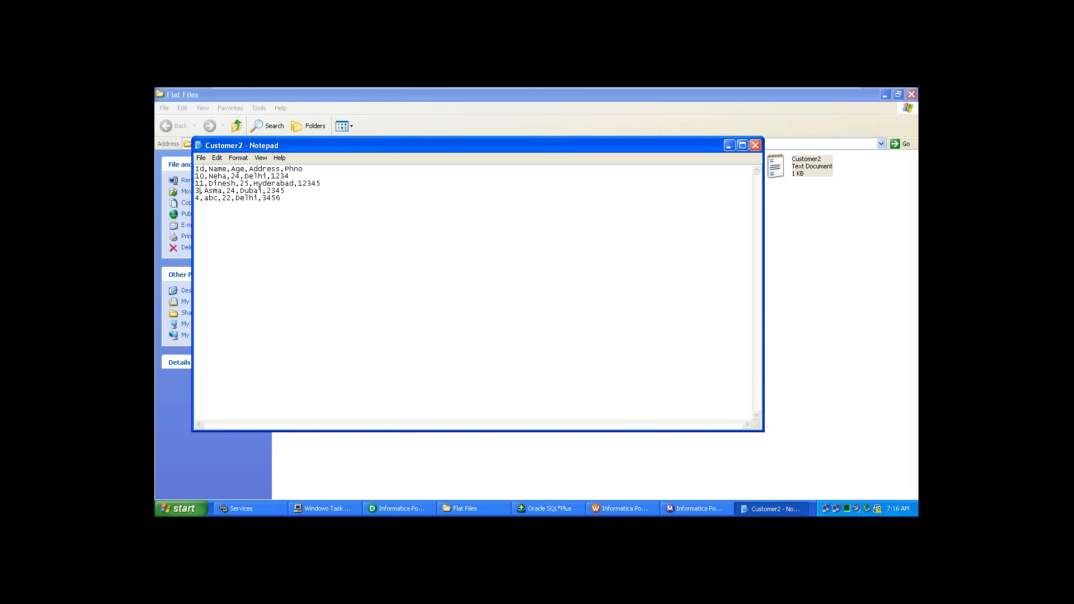
key(BackSpace)
text(12)
key(BackSpace)
text(13)
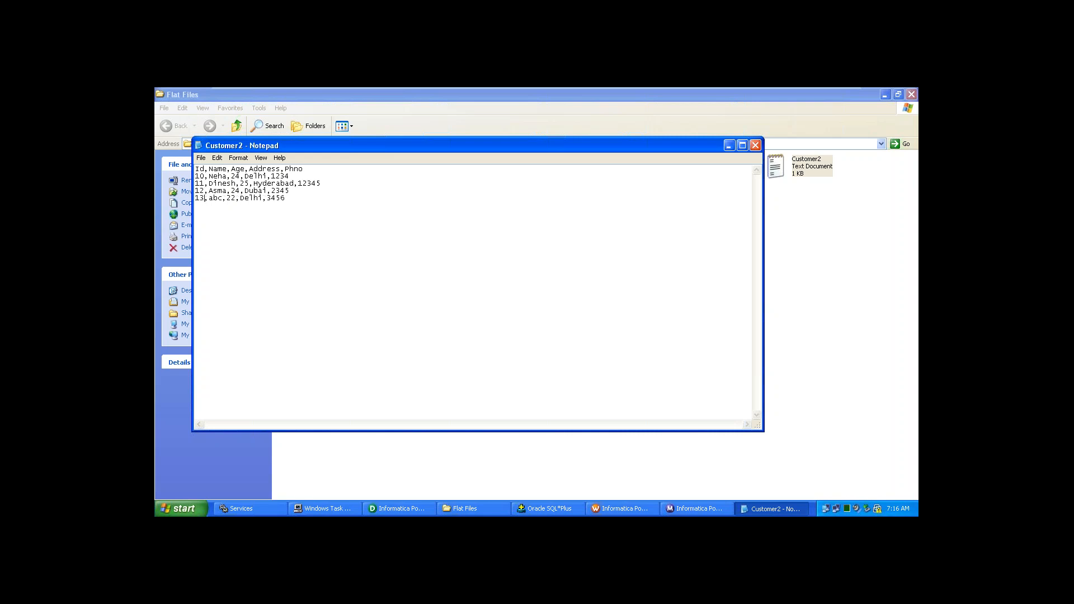
- Rename the last three customers to pqr, Arti and ruhi
click(220, 200)
key(BackSpace)
key(BackSpace)
key(BackSpace)
text(pqr)
triple_click(223, 191)
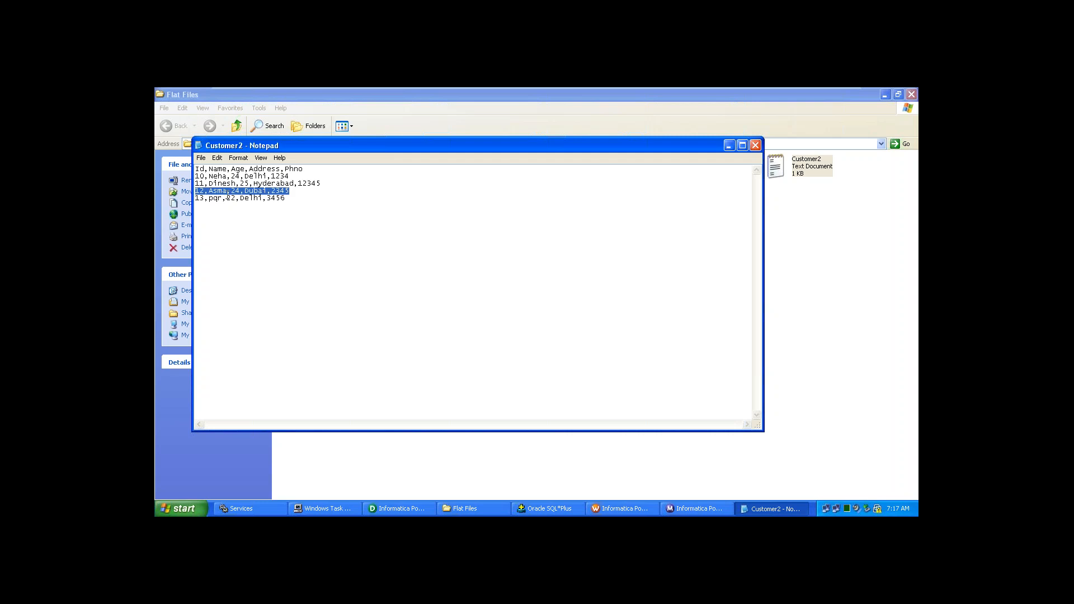
click(227, 193)
key(BackSpace)
key(BackSpace)
key(BackSpace)
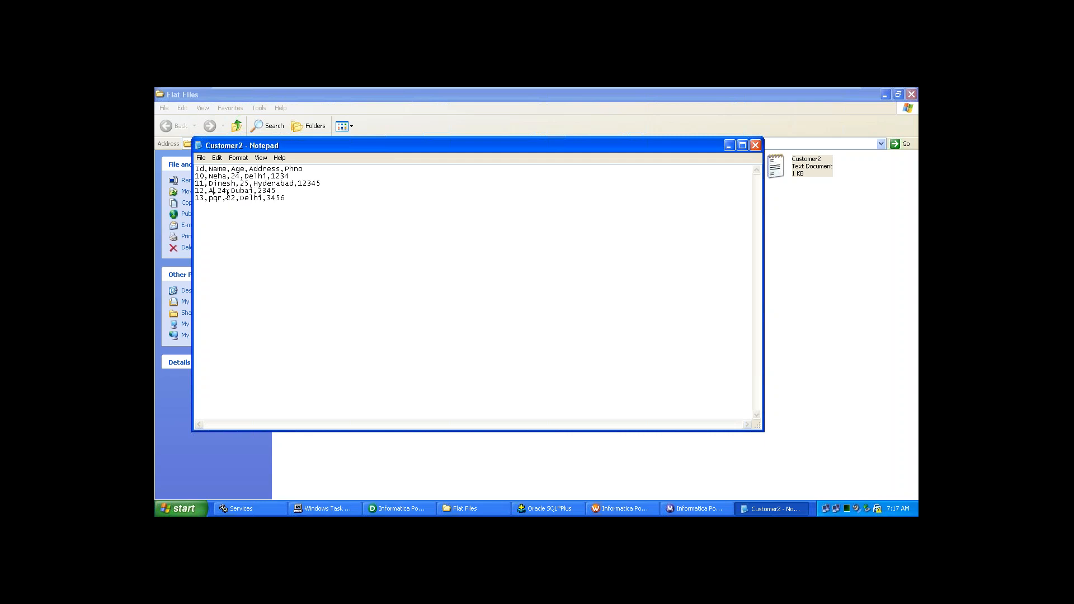
text(rti)
click(235, 185)
key(BackSpace)
key(BackSpace)
key(BackSpace)
key(BackSpace)
key(BackSpace)
key(BackSpace)
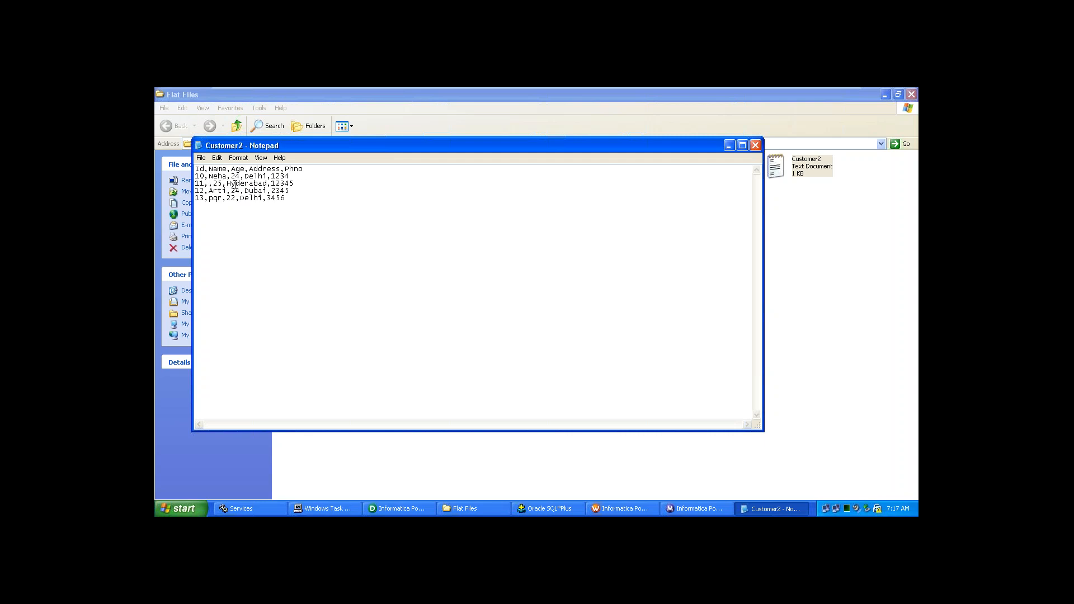
text(ruhi)
- Rename Neha to Sneha, capitalise Ruhi, and close Customer2
click(227, 176)
key(BackSpace)
key(BackSpace)
key(BackSpace)
key(BackSpace)
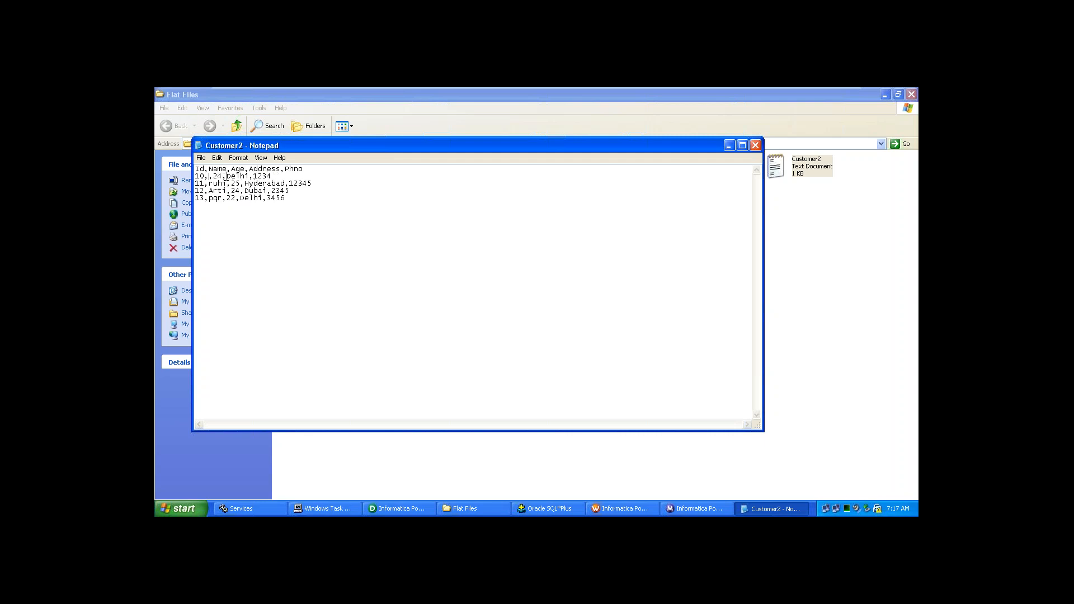
text(Sneha)
click(213, 182)
key(BackSpace)
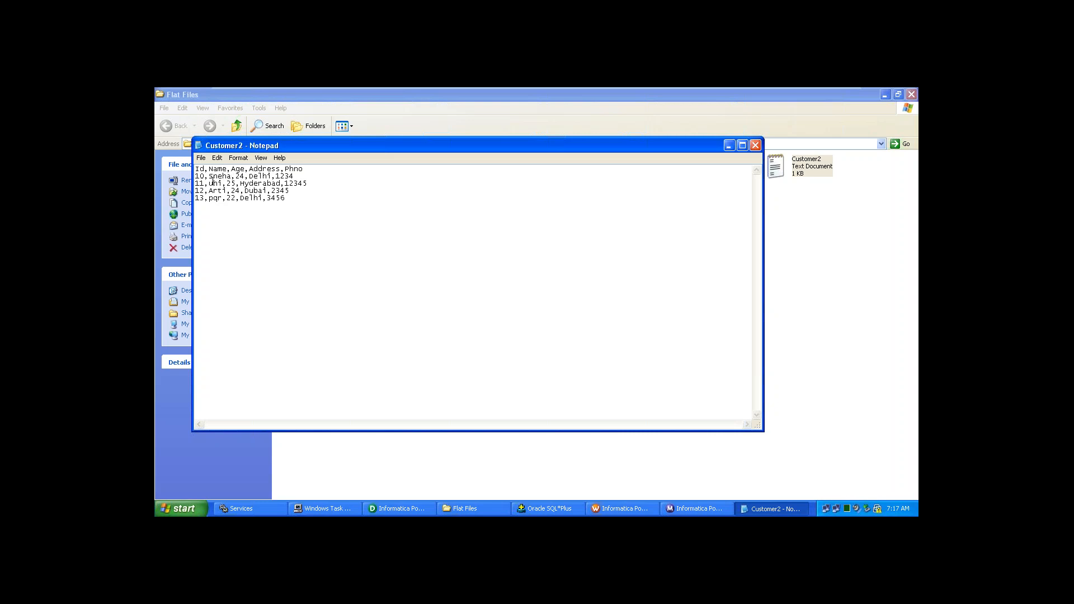
text(R)
click(752, 142)
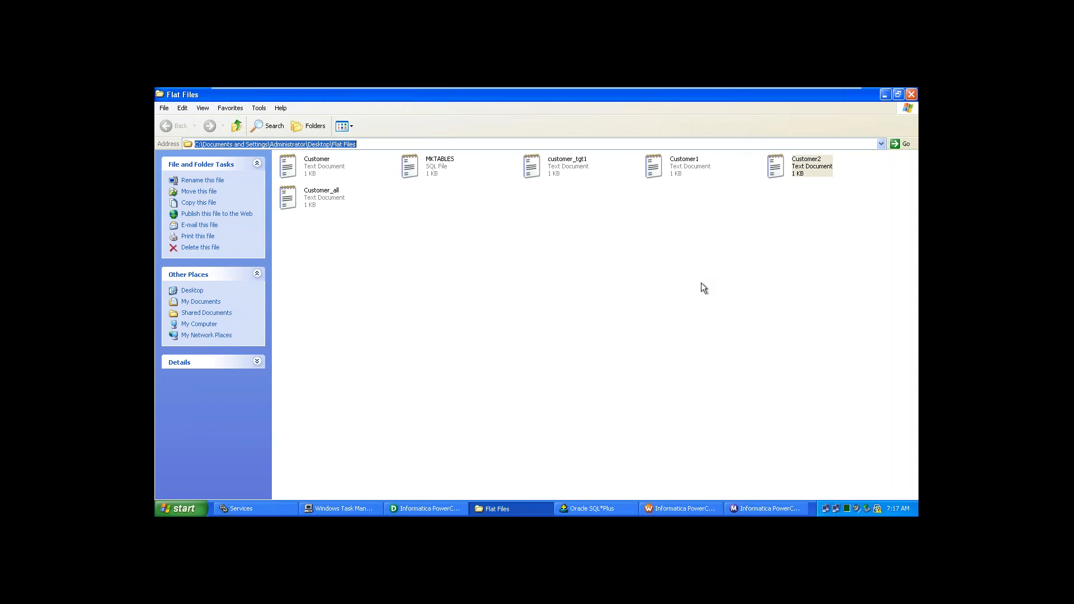
- Open Customer_all in Notepad, delete all its text, and select the Flat Files folder path
click(437, 509)
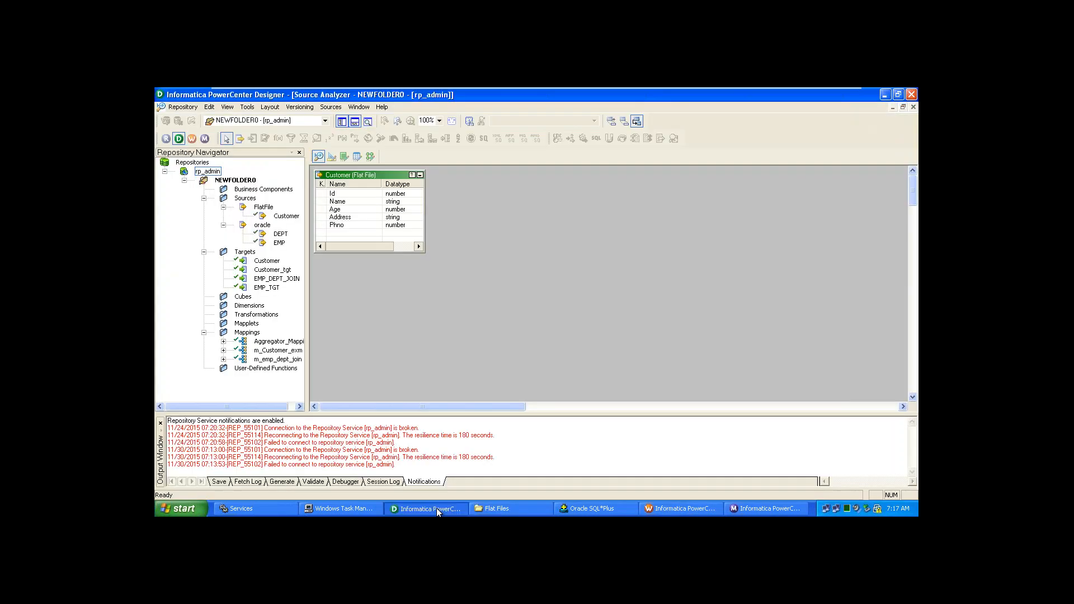
key(alt+Tab)
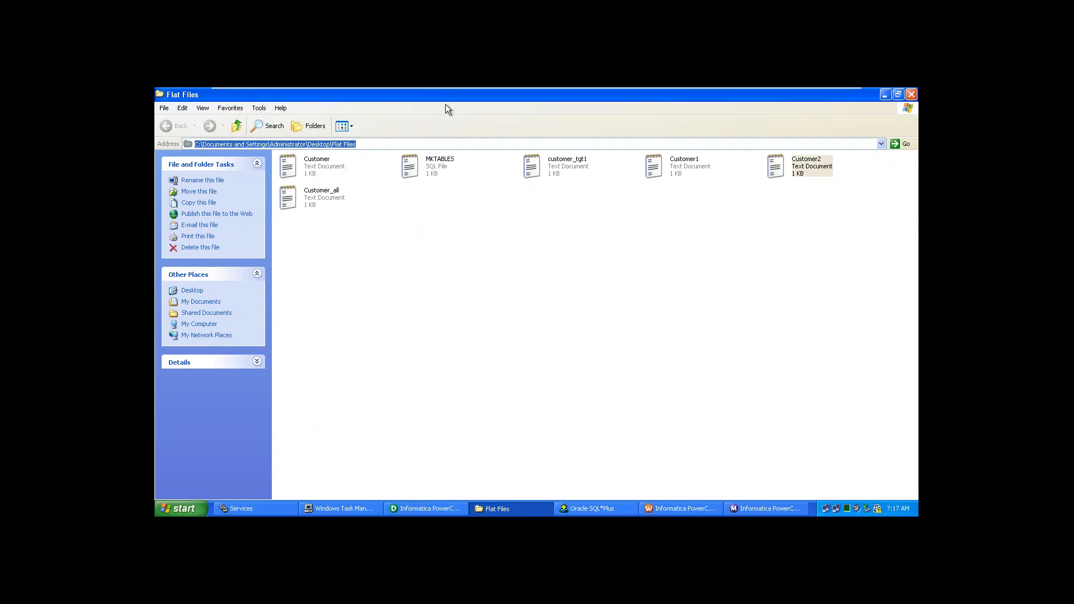
double_click(337, 198)
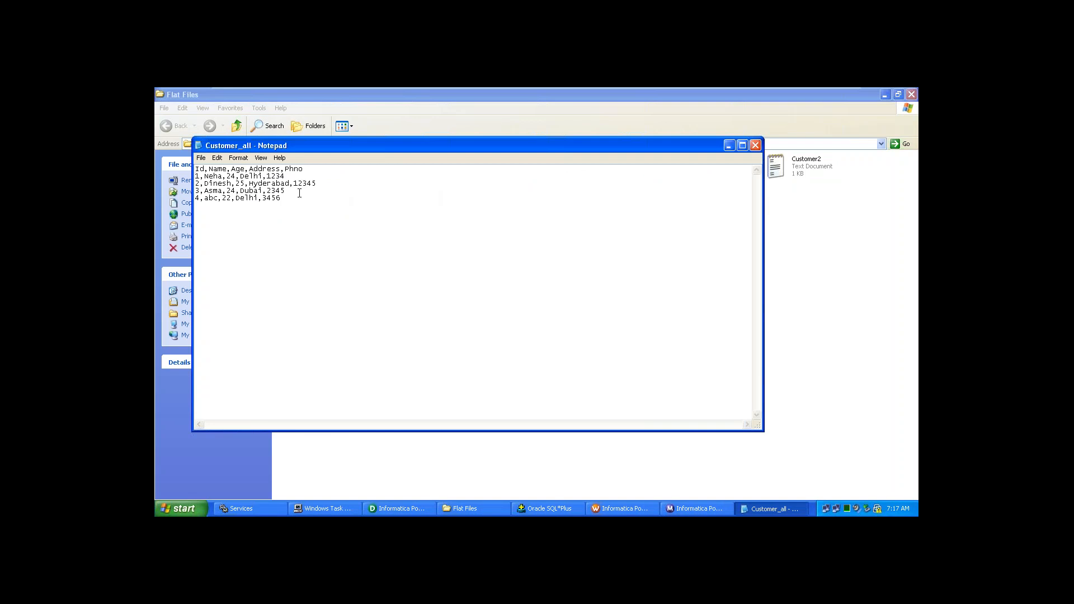
click(290, 197)
key(ctrl+a)
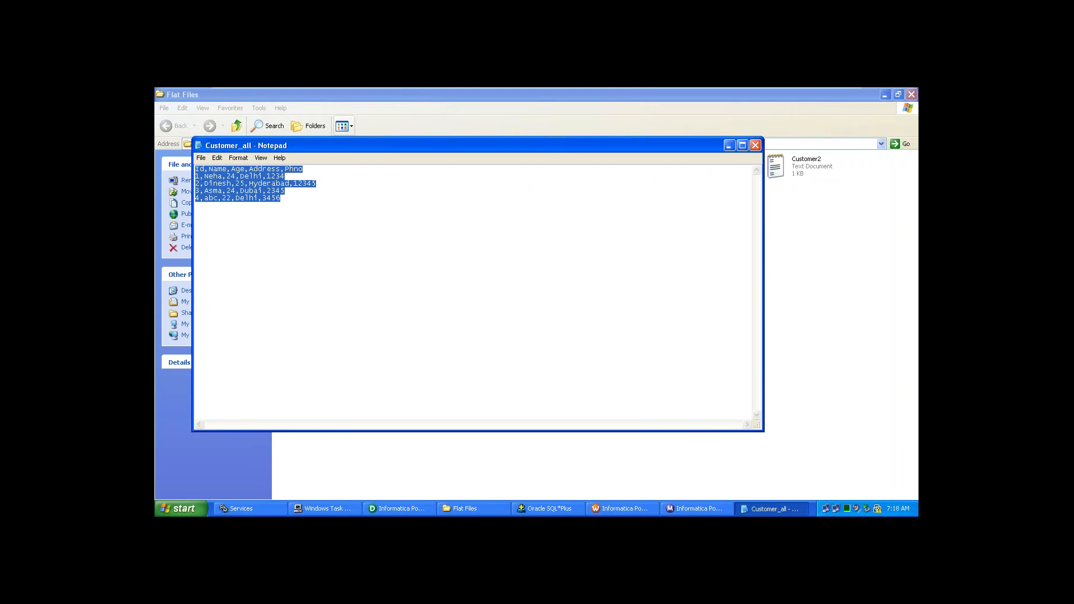
key(Delete)
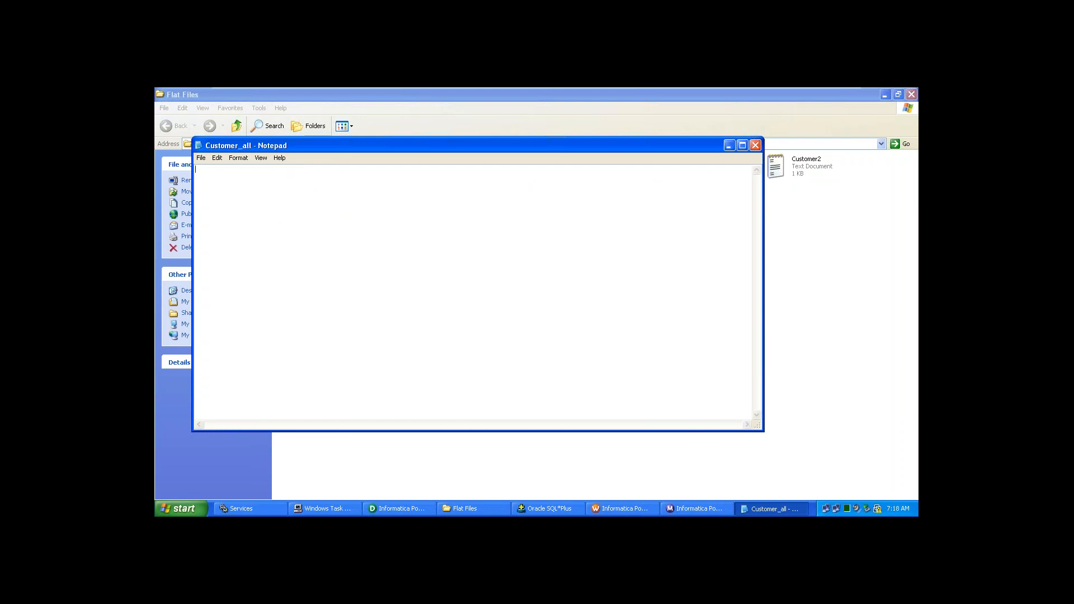
click(824, 227)
click(744, 146)
key(ctrl+c)
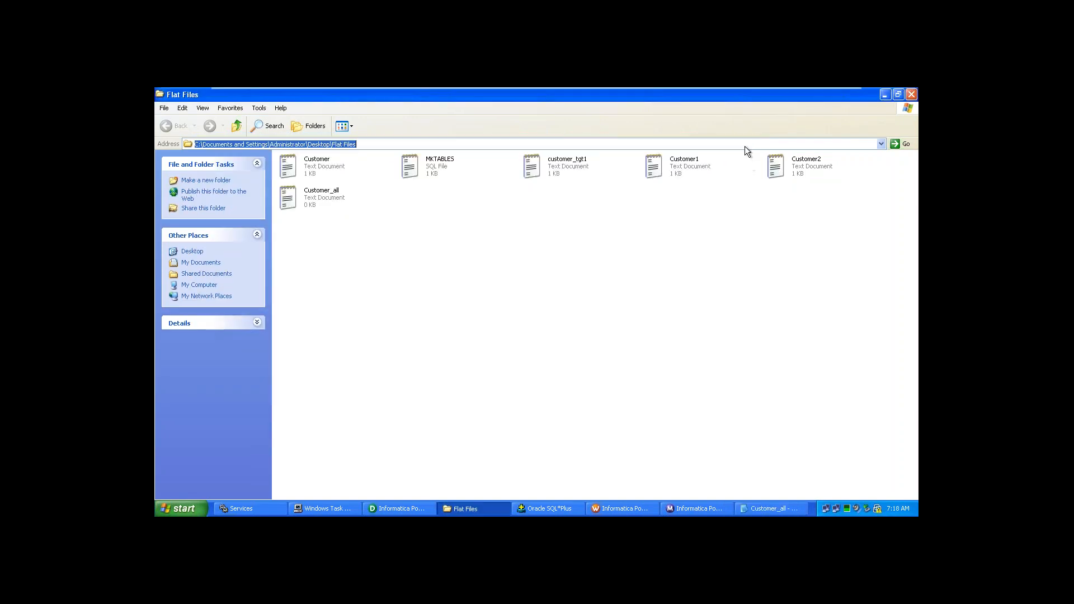
- Paste the Flat Files folder path into Customer_all followed by Customer.txt
key(alt+Tab)
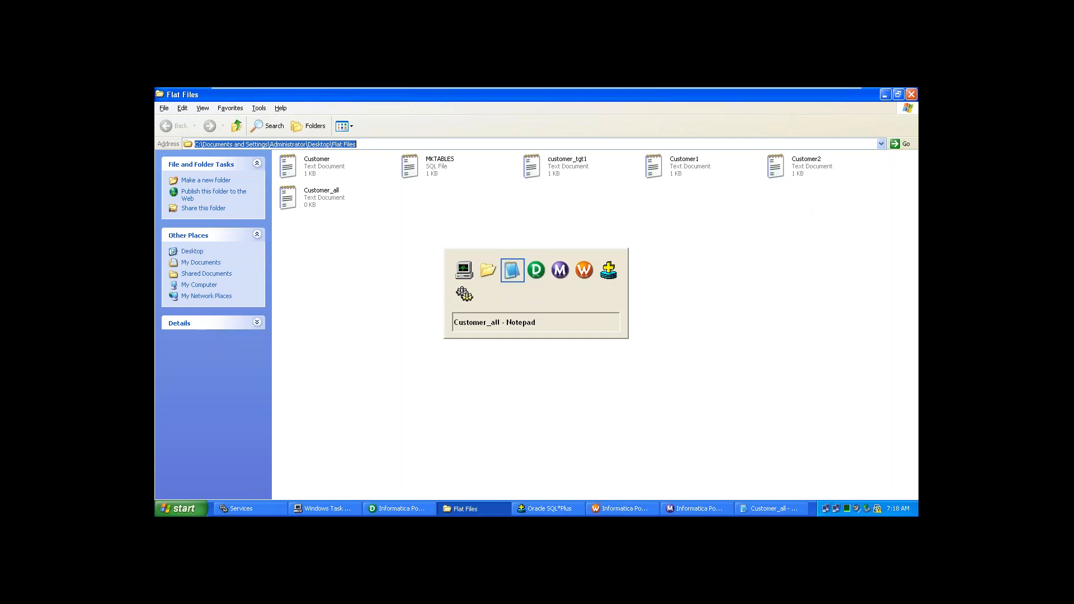
key(ctrl+v)
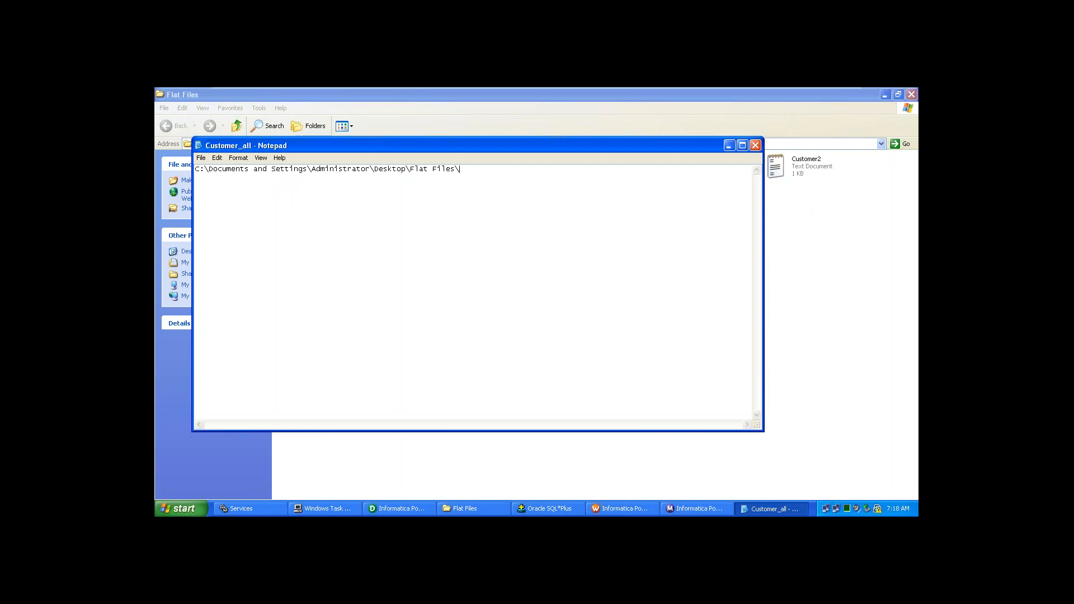
text(Customer.txt)
key(ctrl+a)
key(ctrl+c)
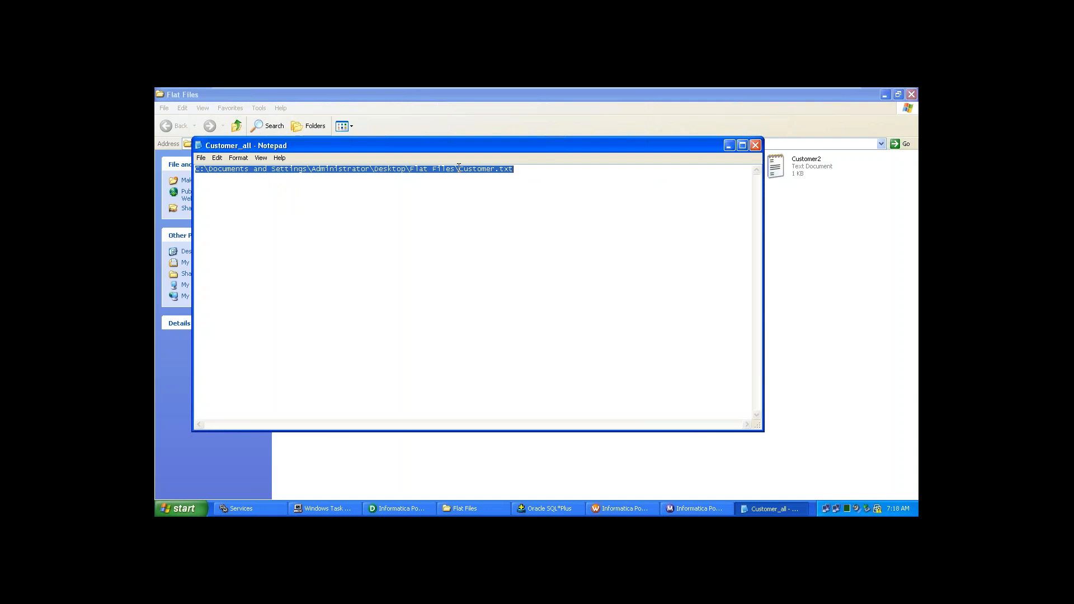
click(753, 146)
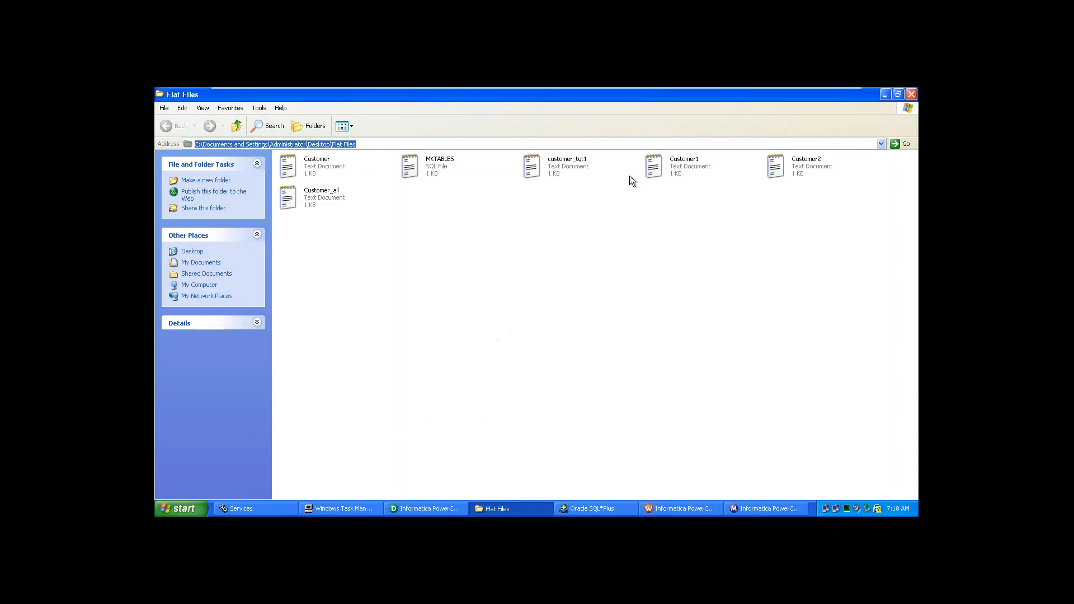
click(309, 197)
double_click(308, 197)
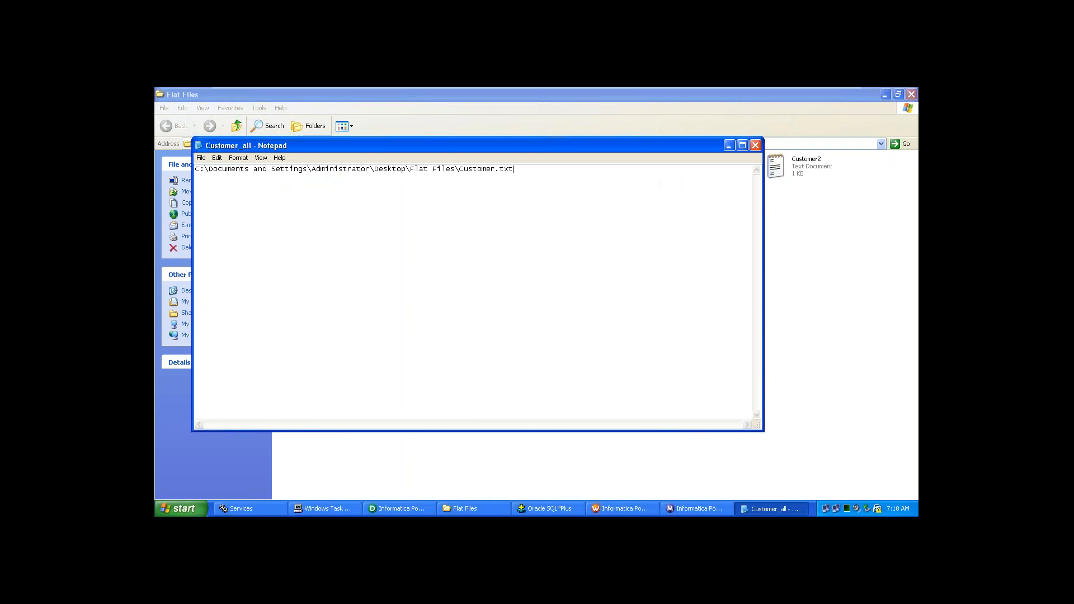
- Add two more copies of the path, changed to Customer1.txt and Customer2.txt
key(Return)
key(ctrl+v)
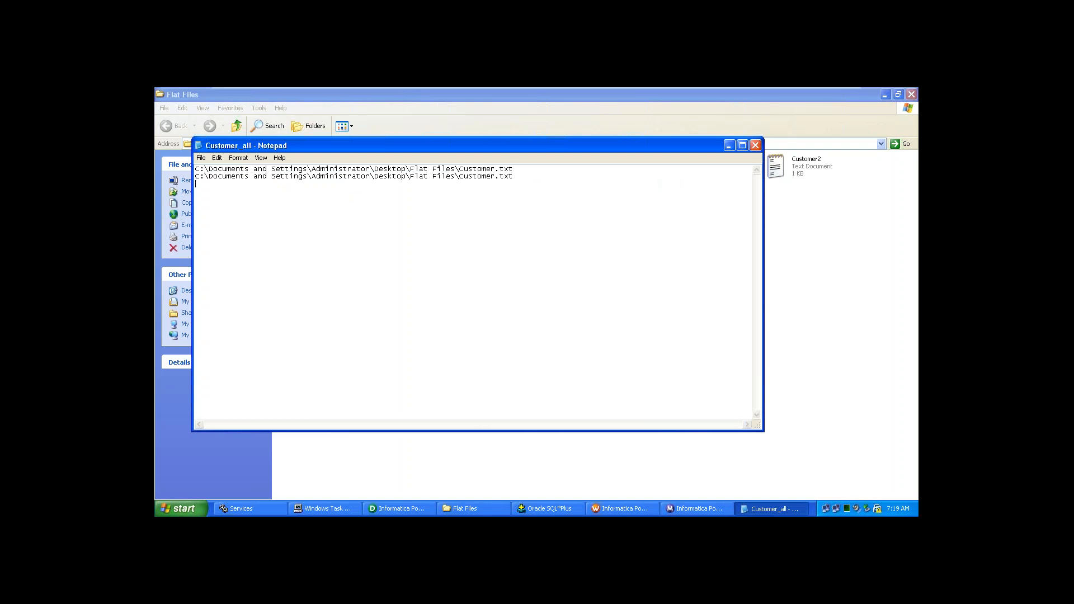
key(Return)
key(ctrl+v)
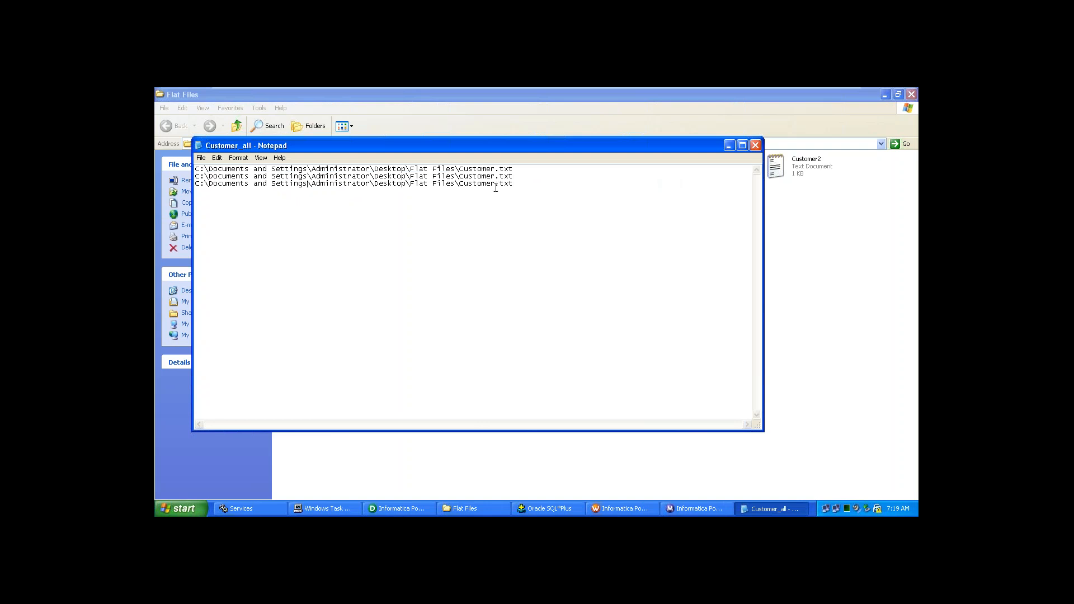
click(496, 176)
text(1)
text(2)
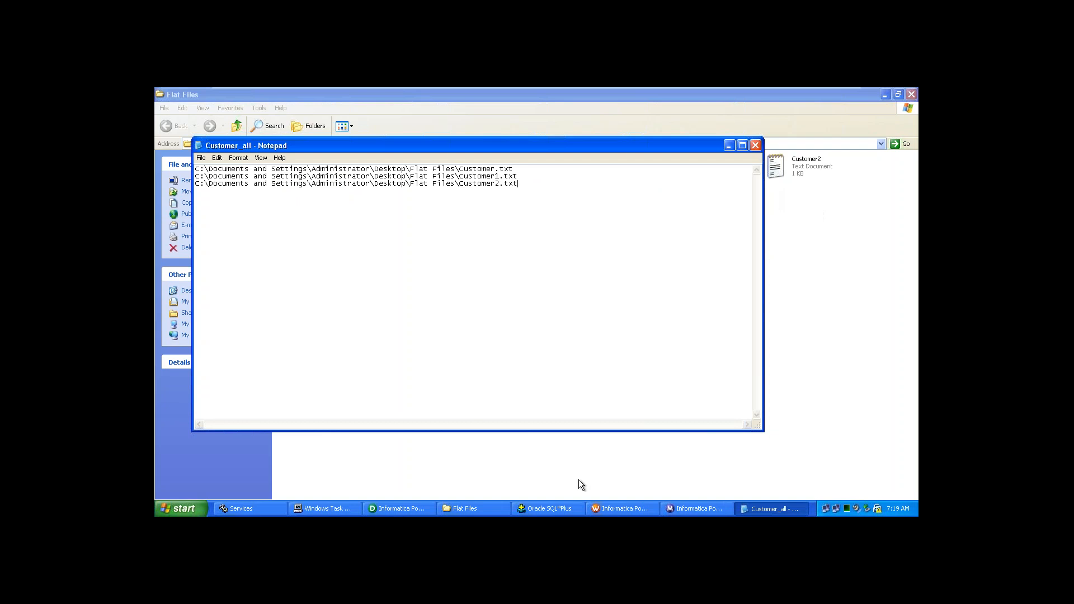
- Check the Customer_all file list in Notepad, then return to Designer's Source Analyzer
click(408, 507)
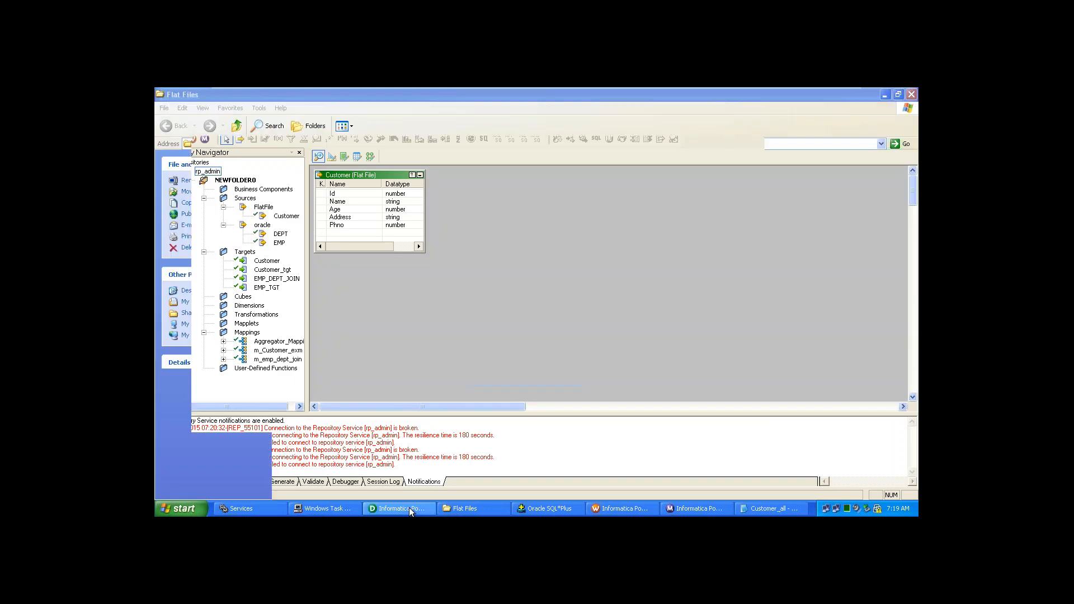
click(409, 508)
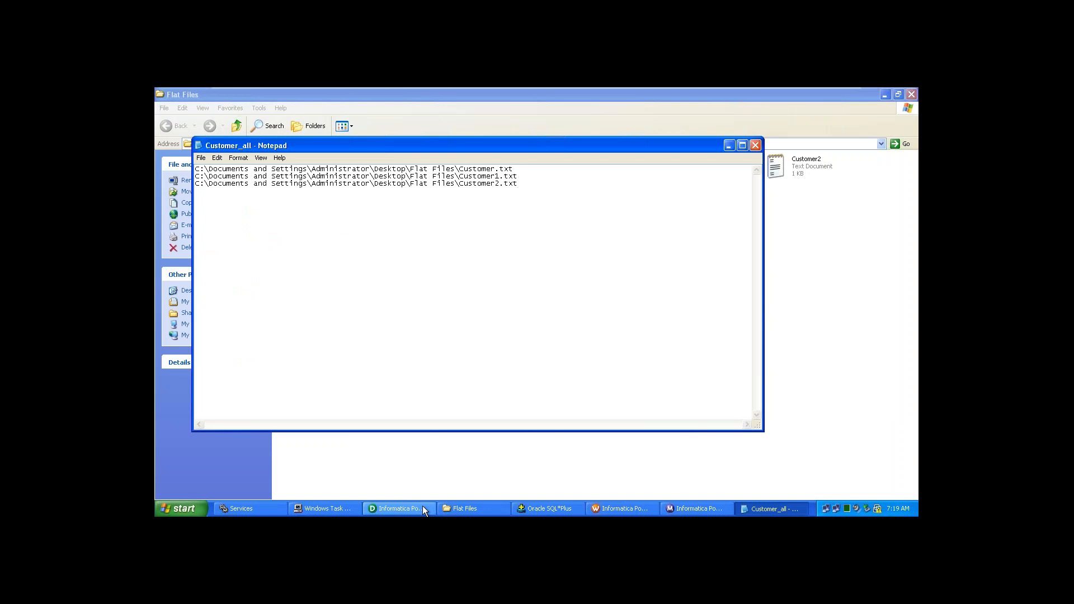
click(422, 506)
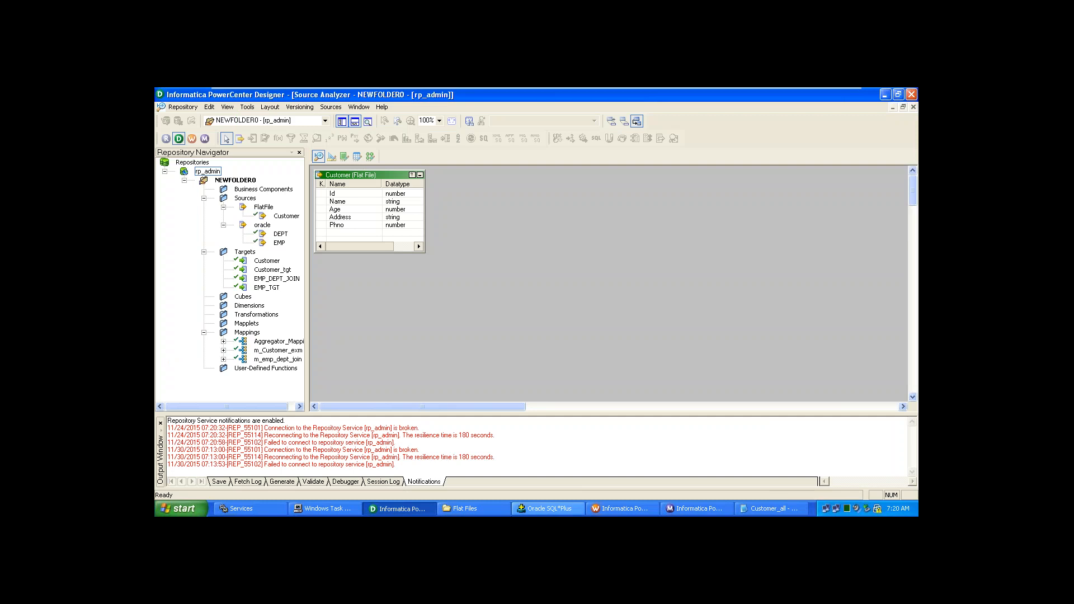
click(419, 509)
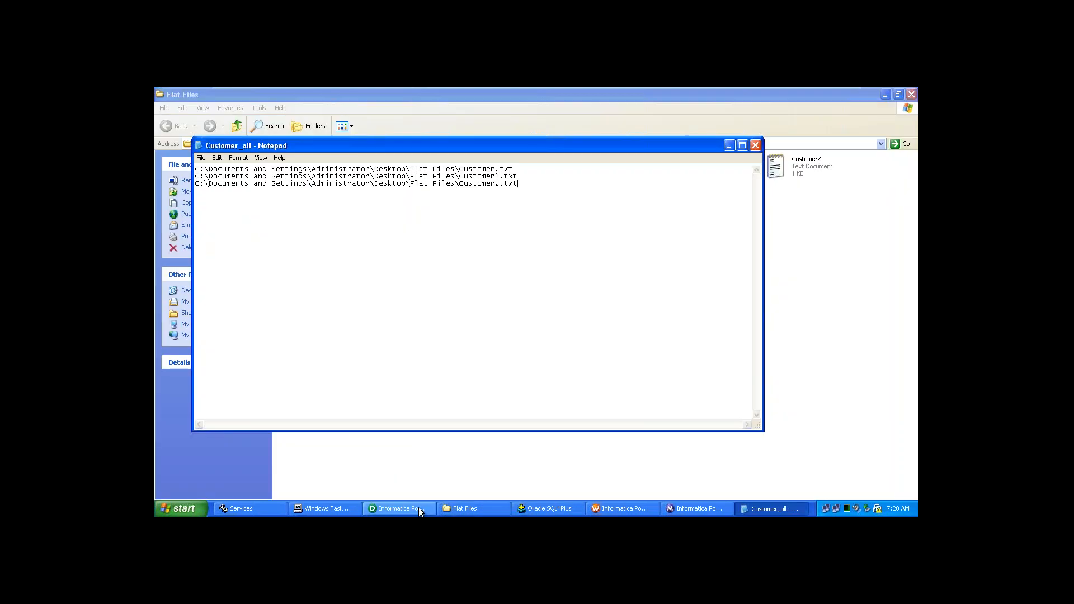
click(419, 508)
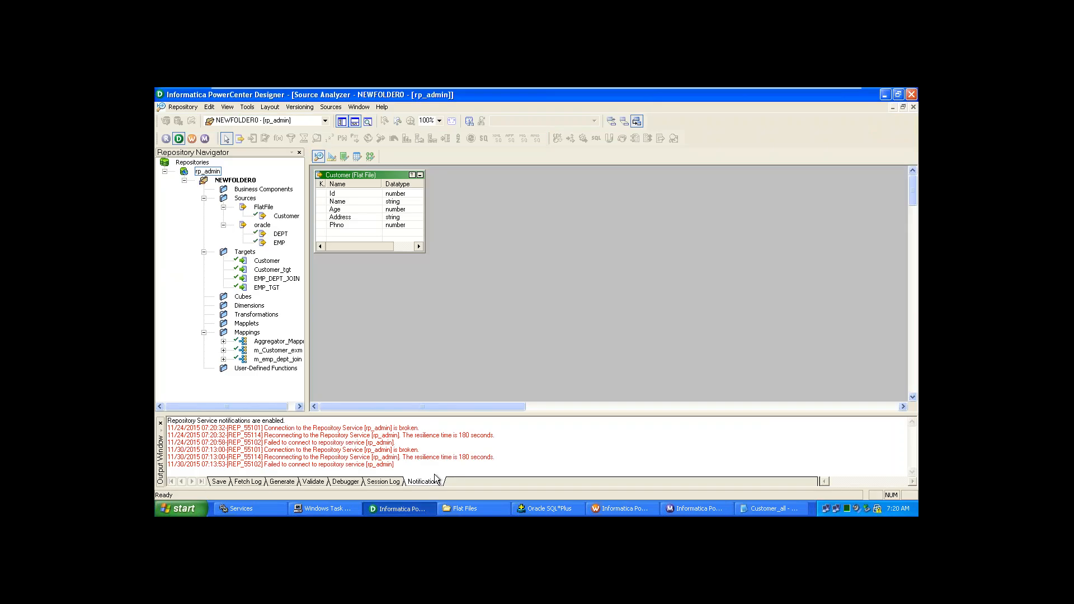
click(327, 106)
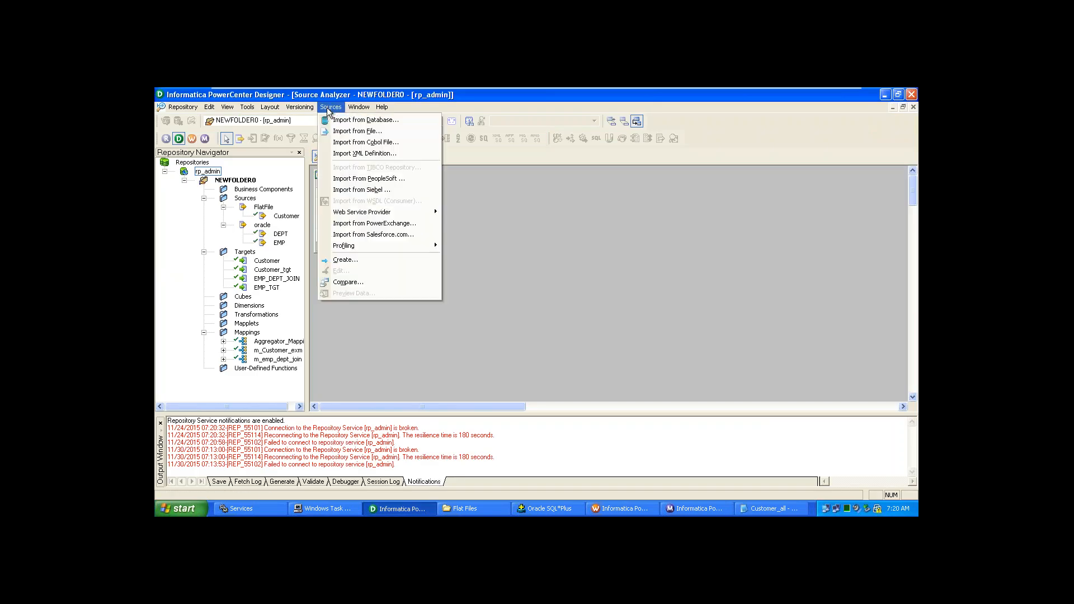
- Clear the Source Analyzer, drag the Customer flat-file source back in, and switch to Target Designer
click(551, 238)
right_click(553, 239)
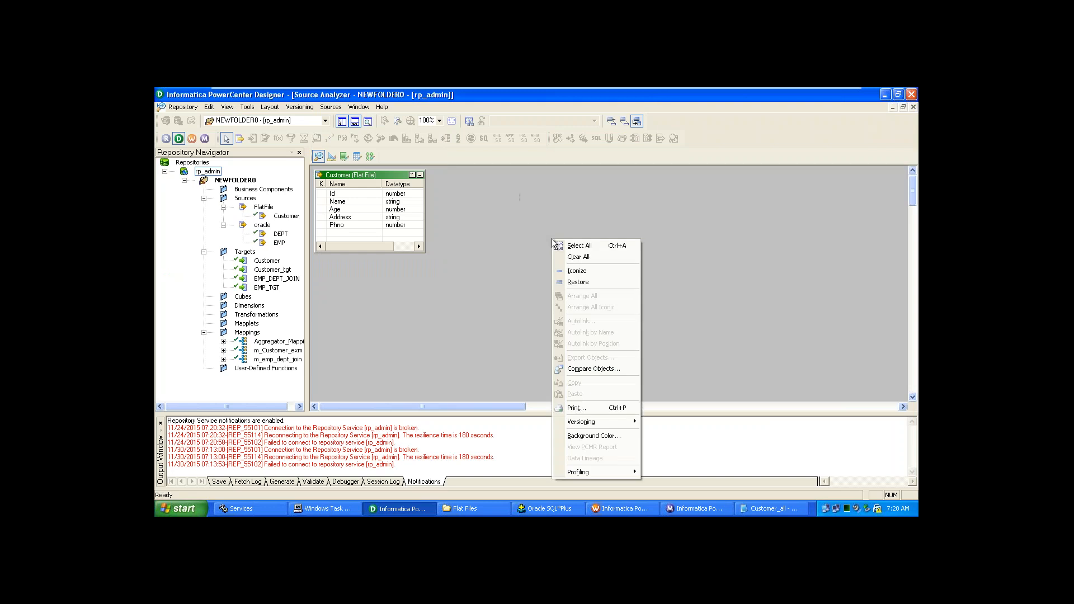
click(580, 258)
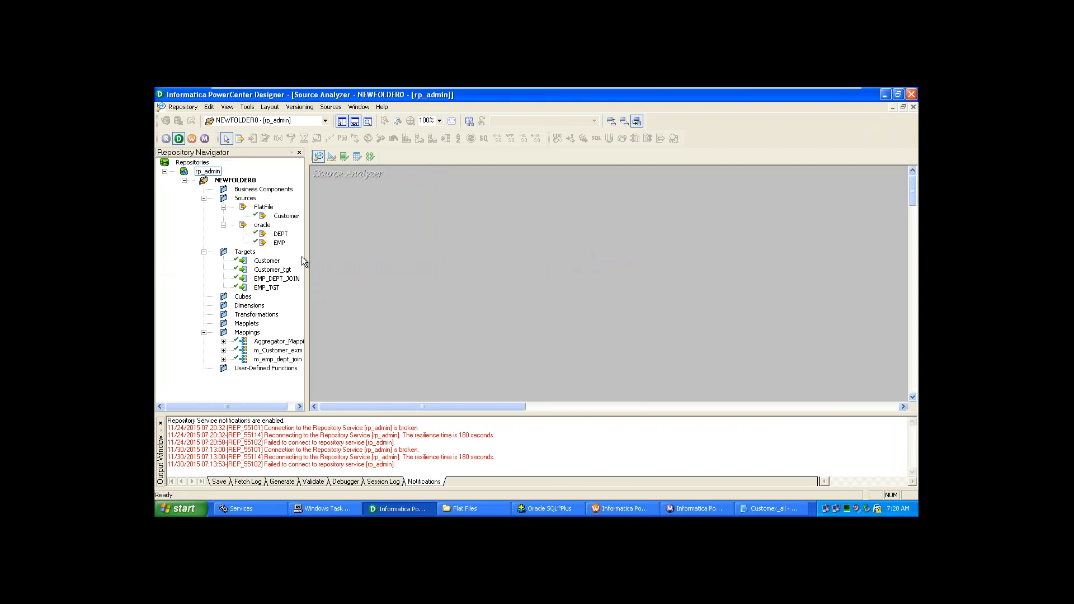
click(288, 215)
drag(288, 215, 369, 207)
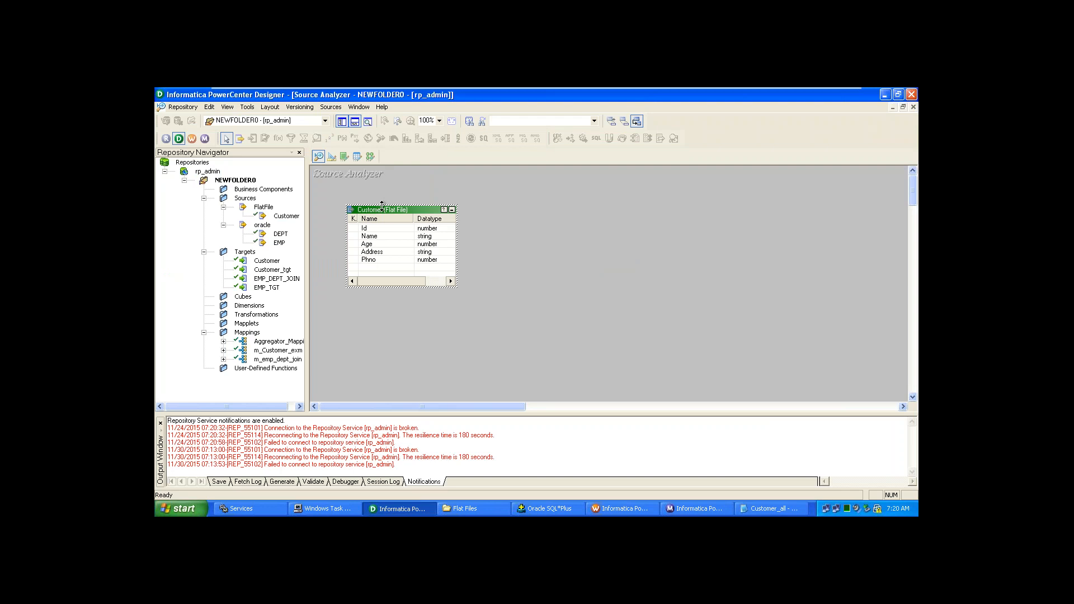
click(334, 157)
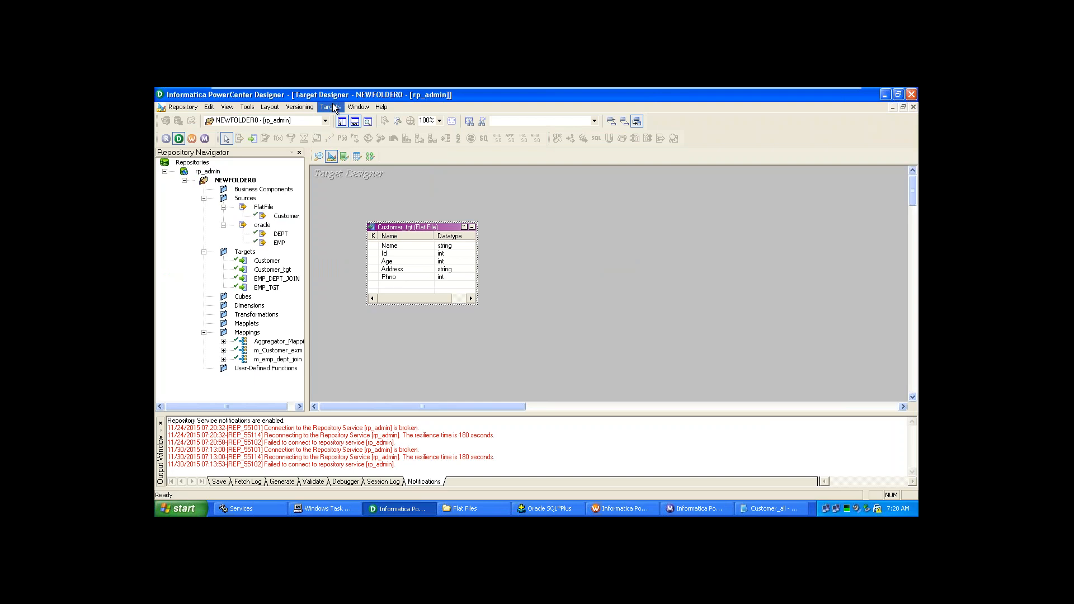
- Clear Customer_tgt from the Target Designer workspace and cancel a started Create Target Table dialog
click(331, 107)
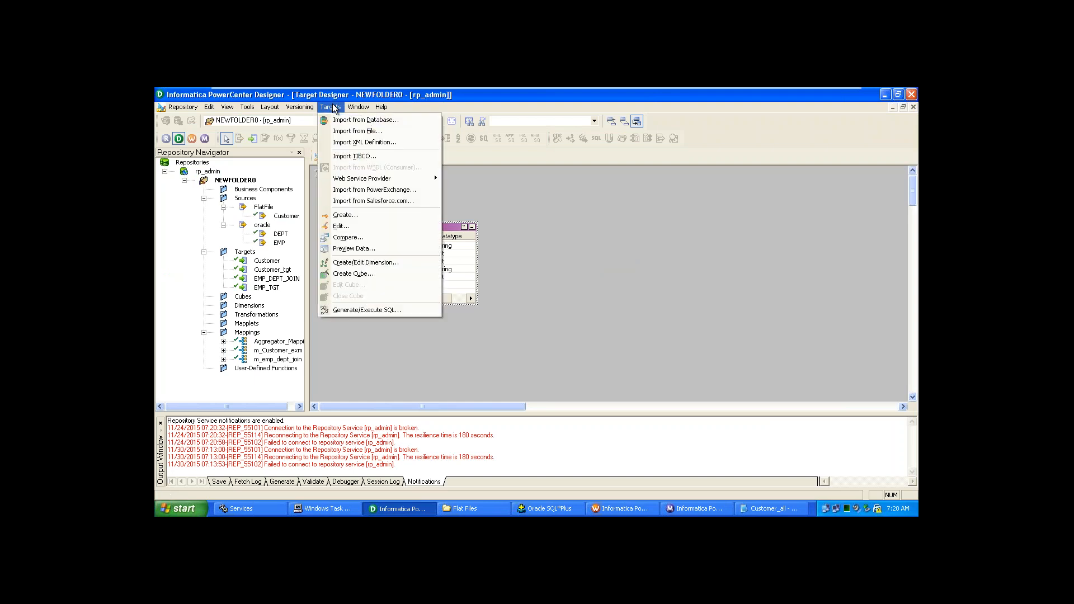
right_click(525, 203)
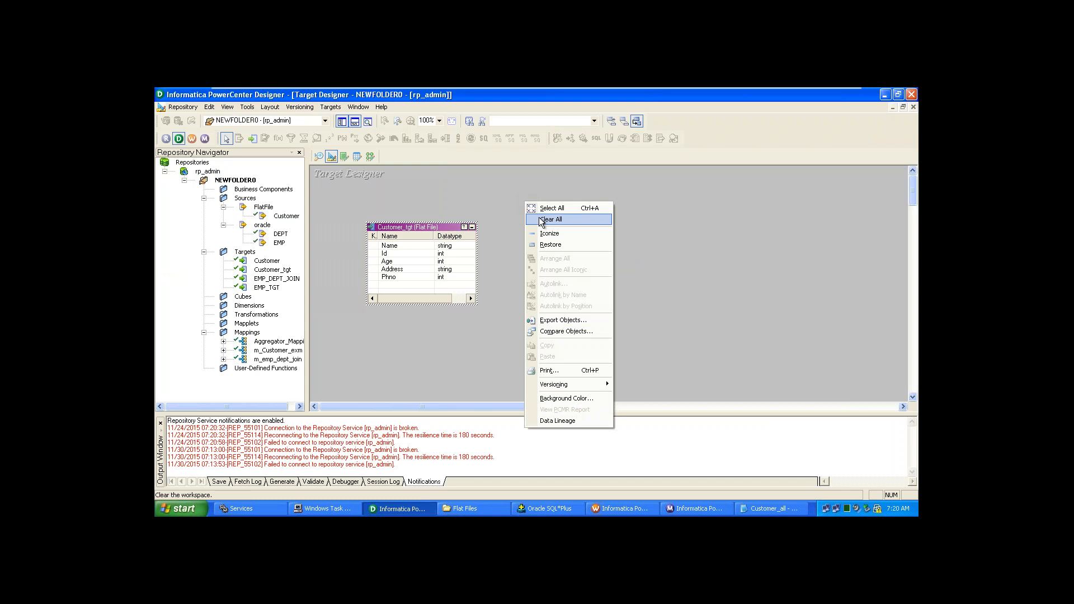
click(540, 220)
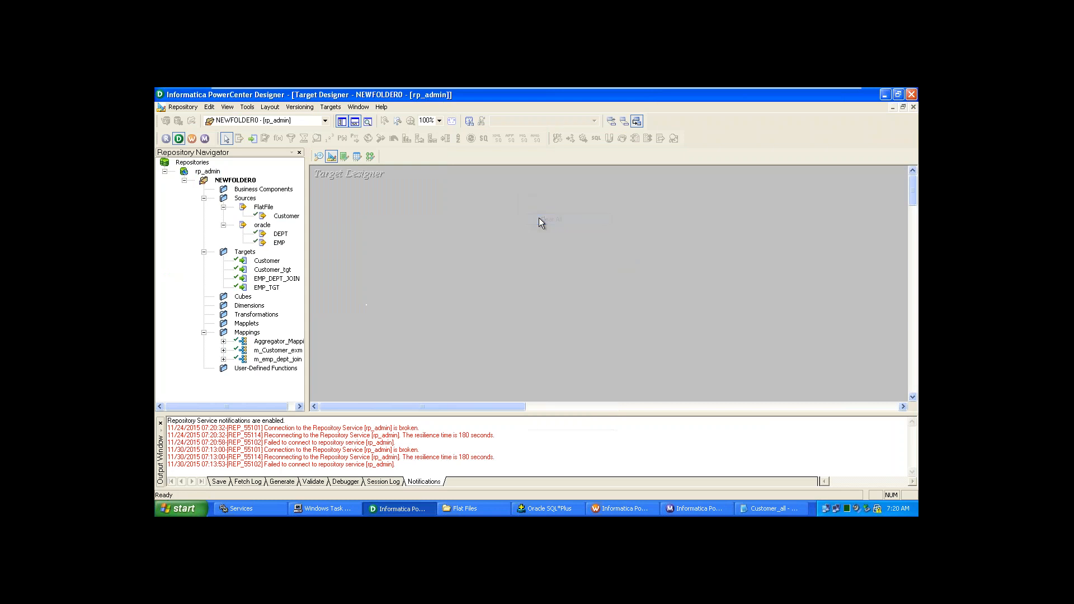
click(322, 110)
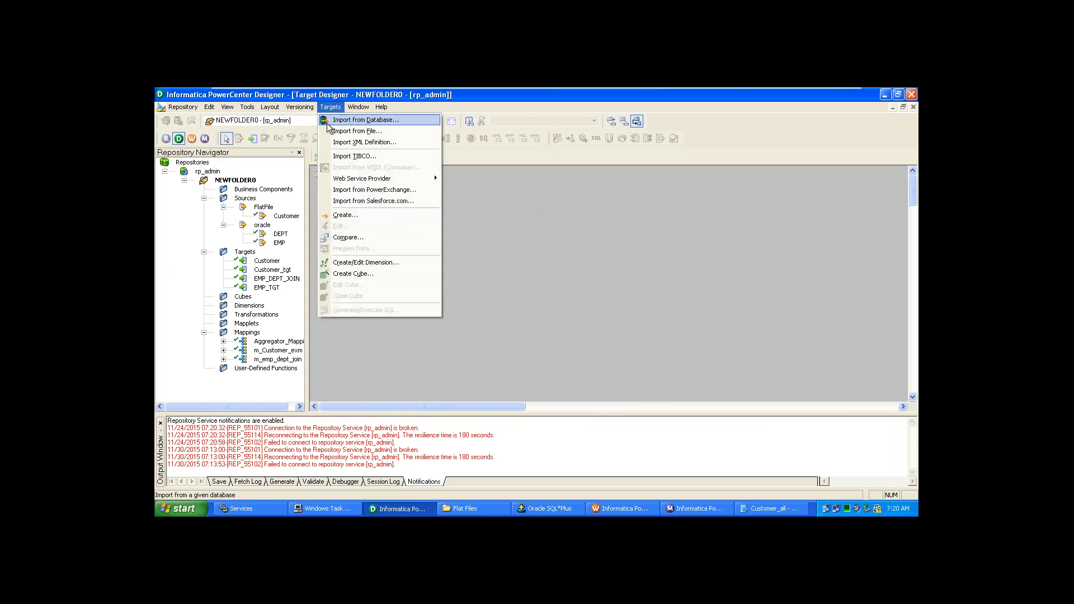
click(336, 216)
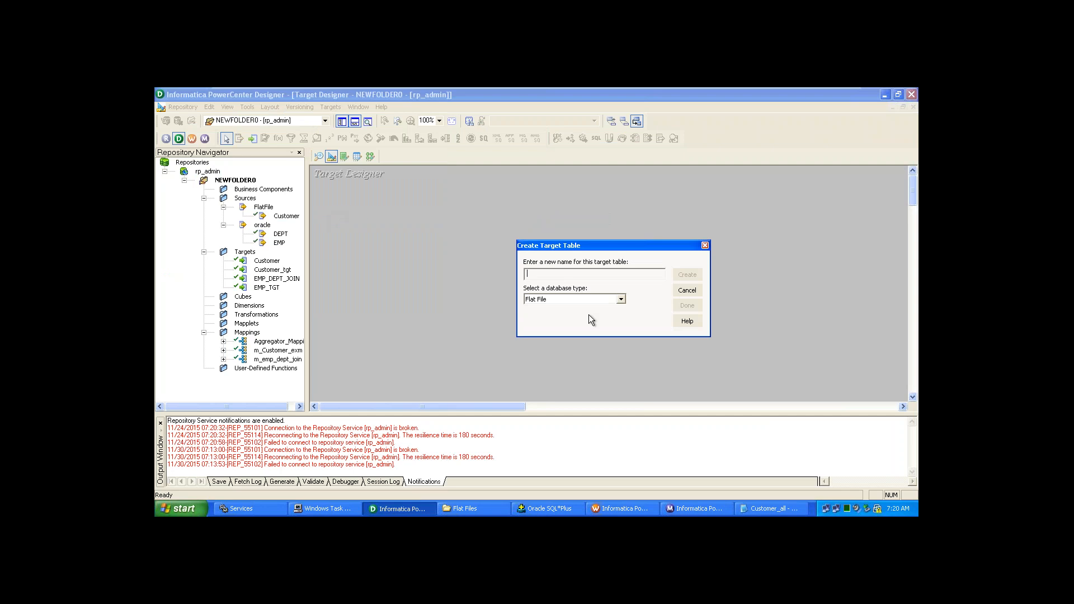
text(Custome)
key(BackSpace)
key(BackSpace)
key(BackSpace)
key(BackSpace)
key(BackSpace)
key(BackSpace)
key(BackSpace)
click(687, 290)
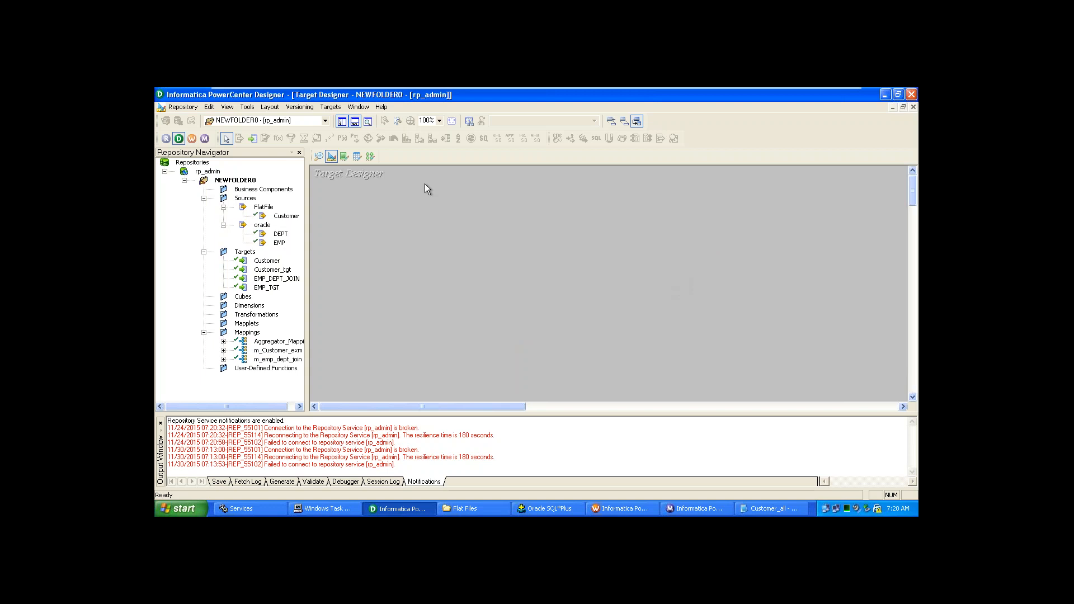
- Create an empty Oracle target table named Customer_all
click(332, 104)
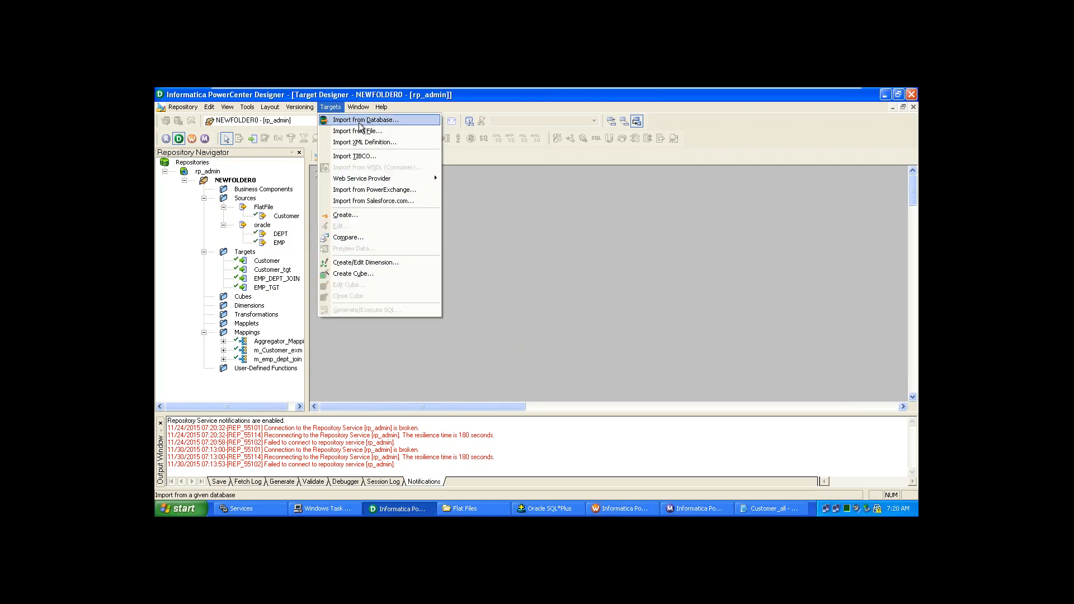
click(361, 216)
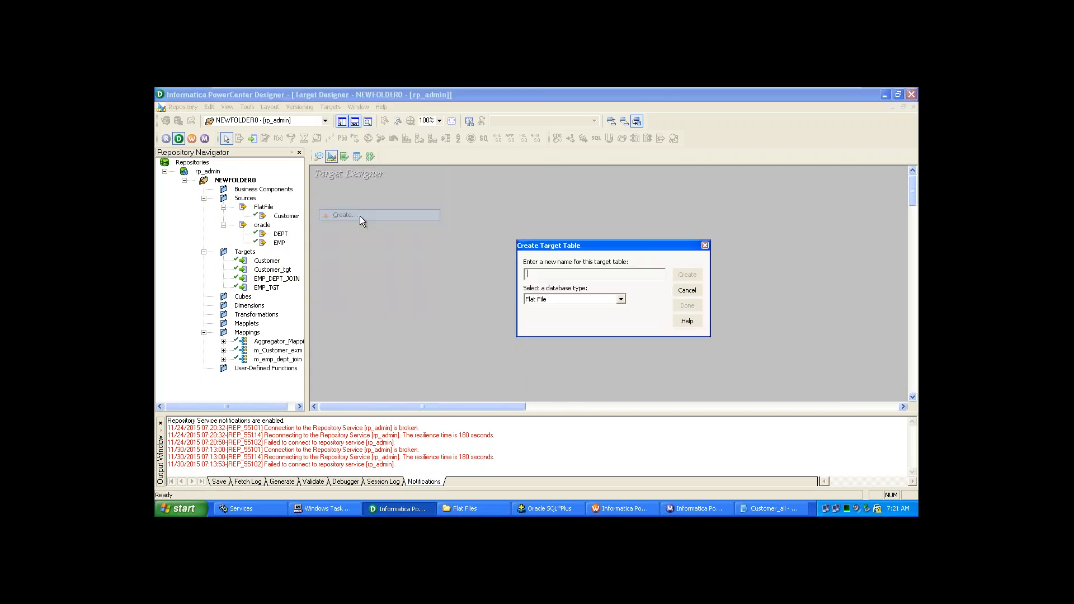
click(574, 298)
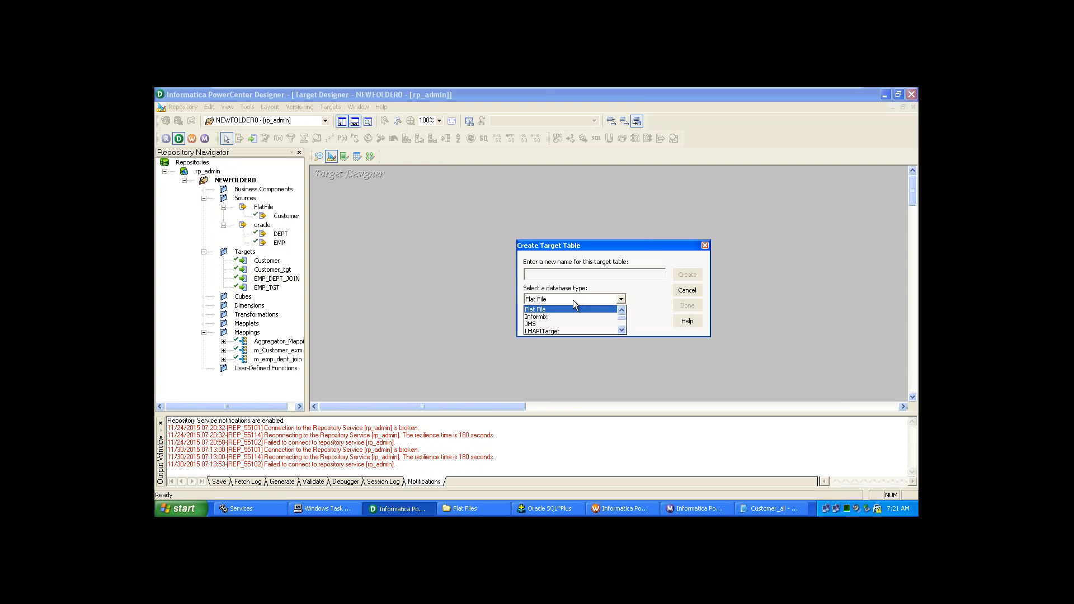
click(622, 330)
click(622, 331)
click(622, 331)
click(622, 330)
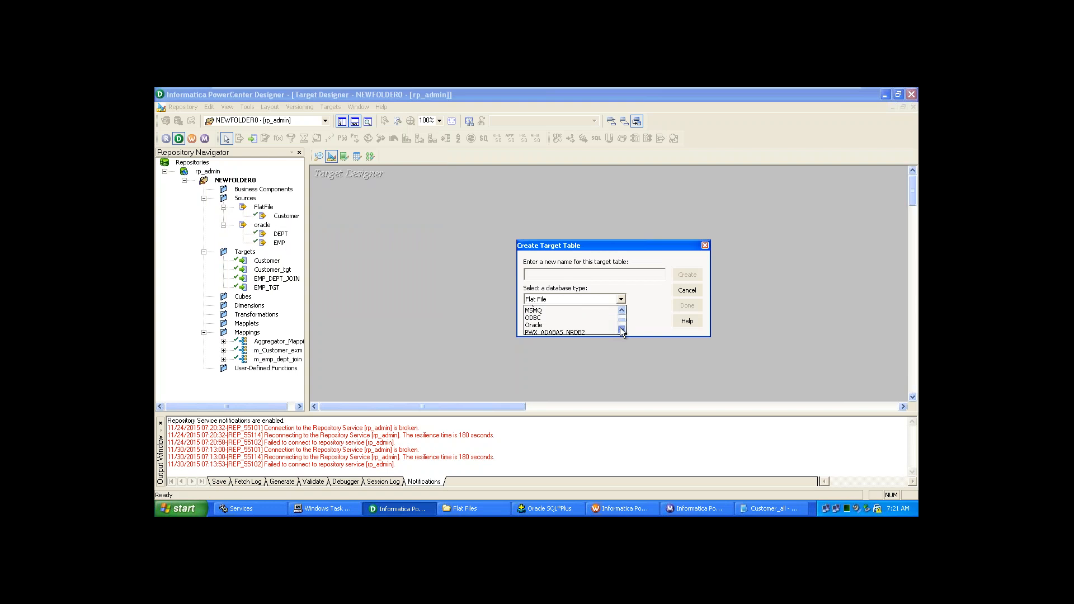
click(622, 331)
click(600, 324)
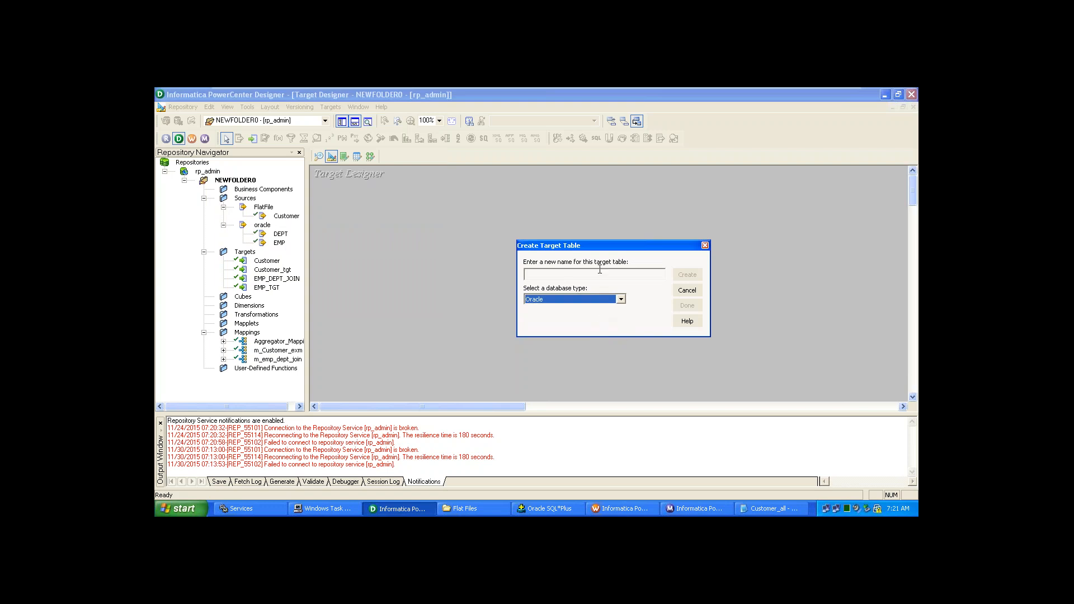
click(599, 275)
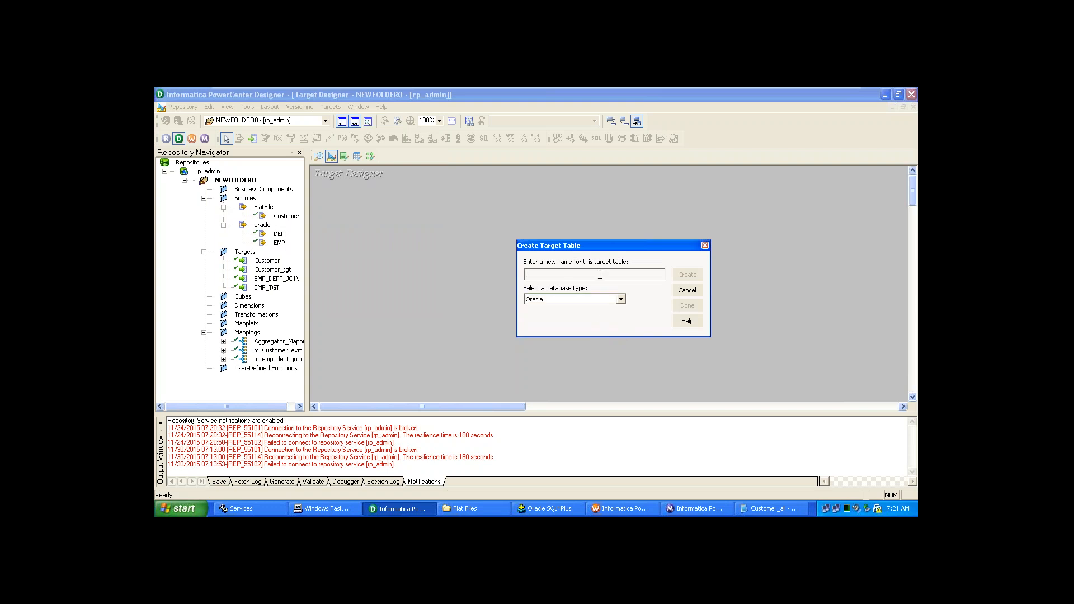
text(Customer_all)
click(688, 274)
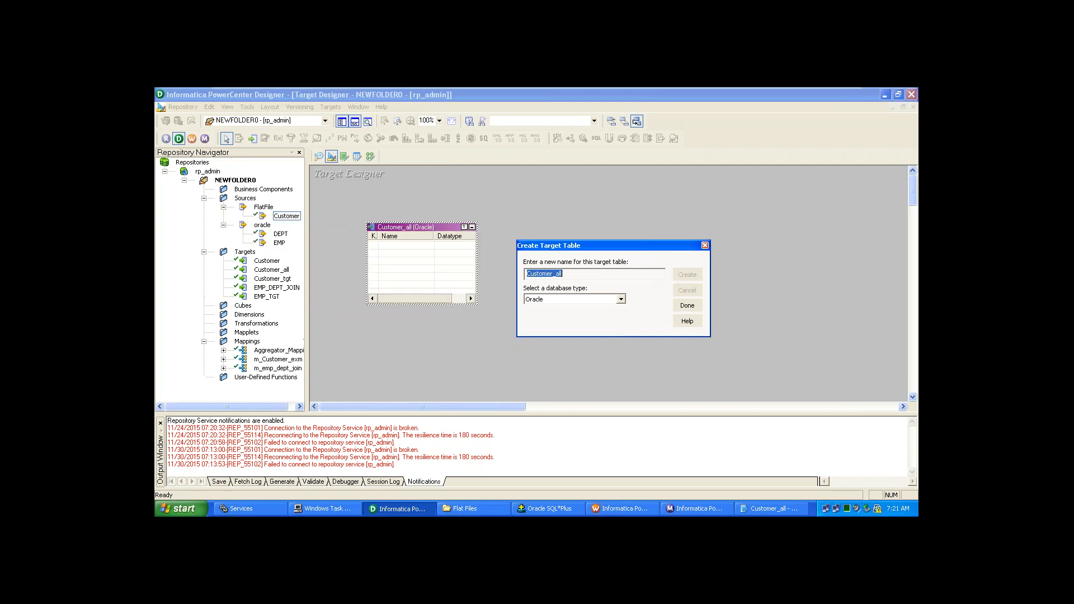
click(688, 305)
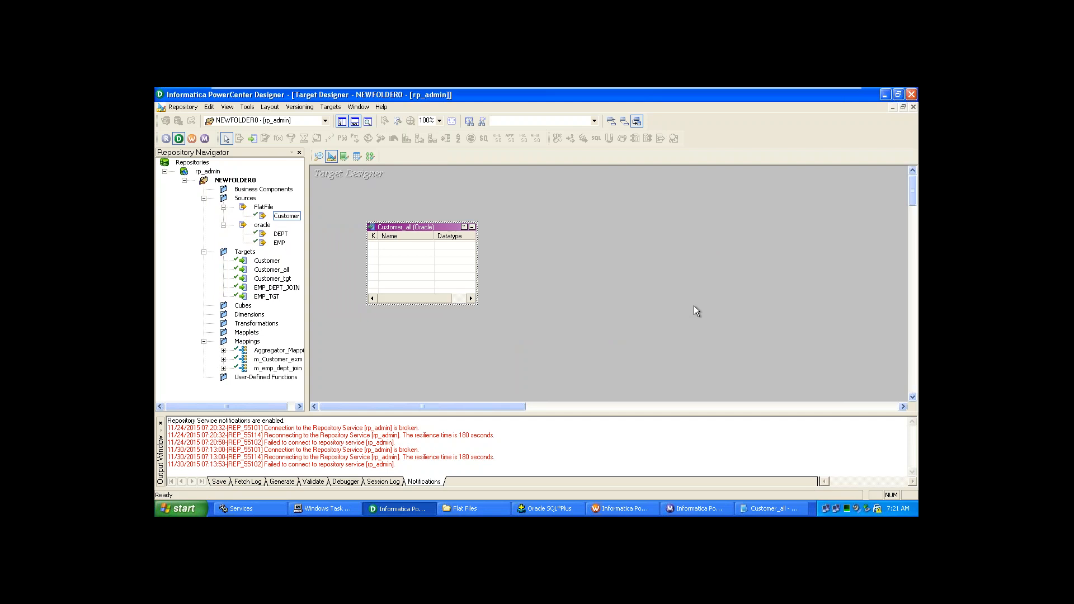
- Open Customer_all's column editor and add new columns to the table
double_click(459, 227)
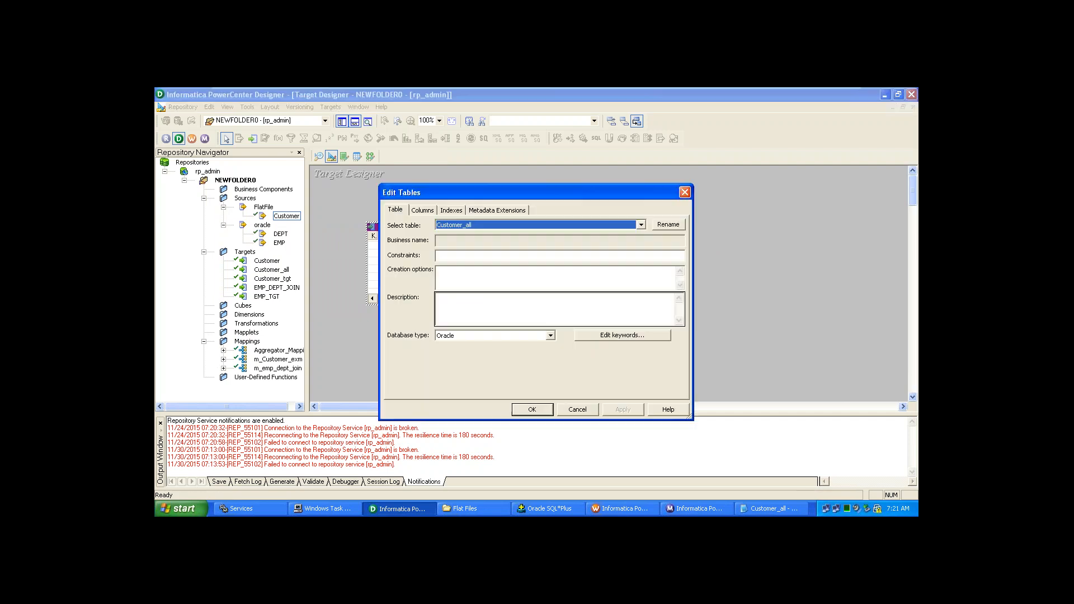
click(432, 210)
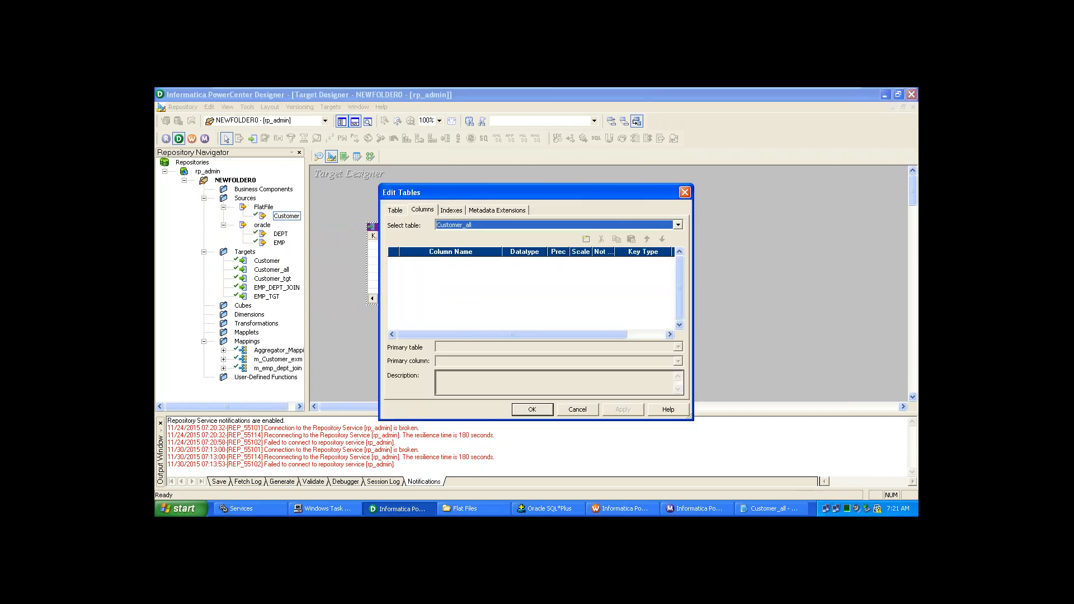
click(586, 239)
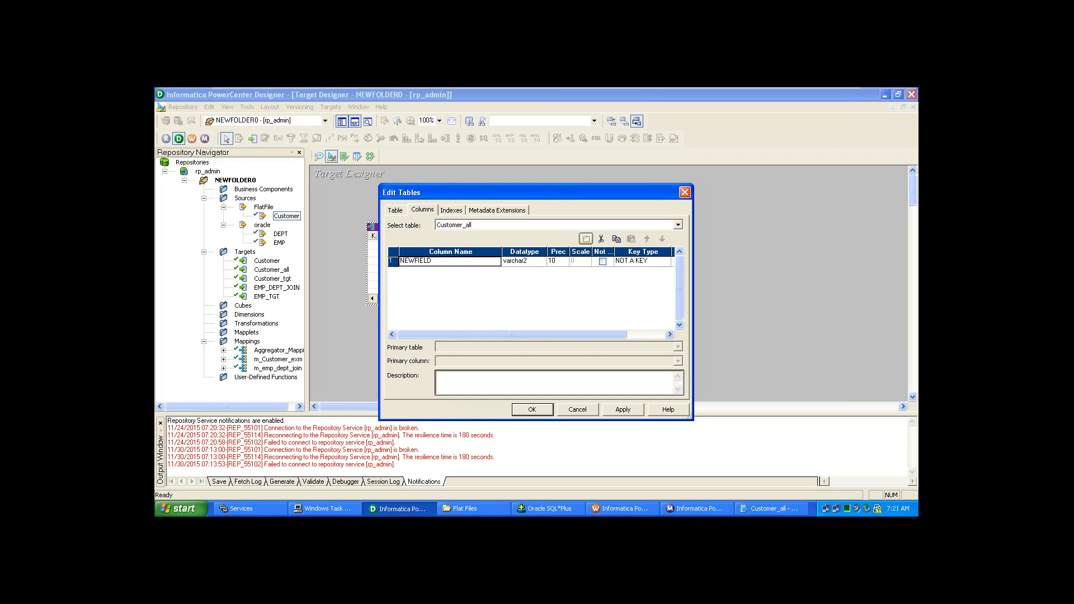
click(586, 239)
click(585, 239)
click(586, 239)
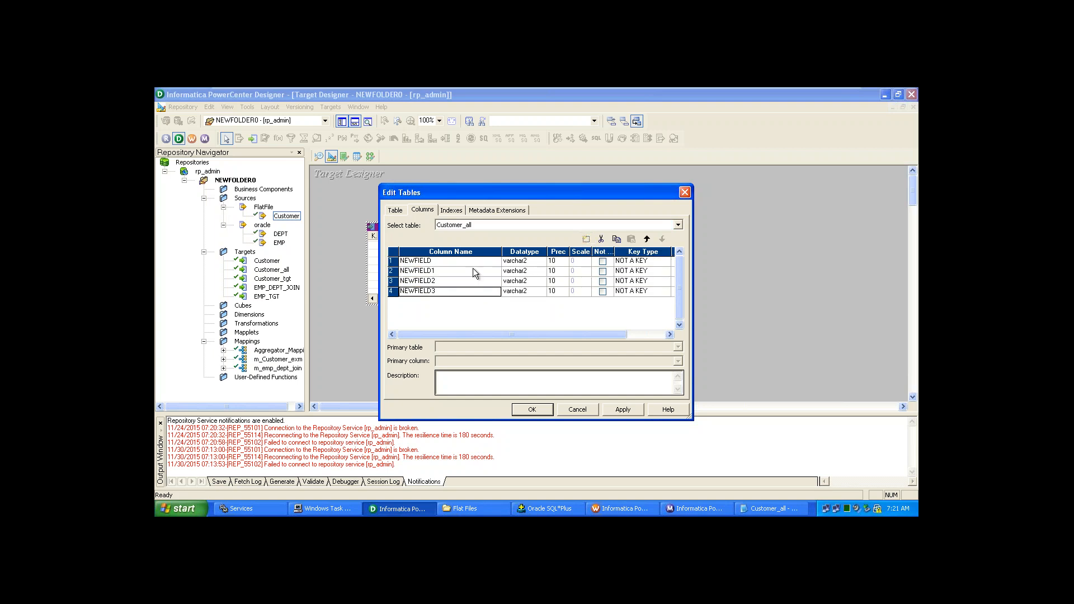
- Name the four columns Id, Name, Age and Address
click(448, 261)
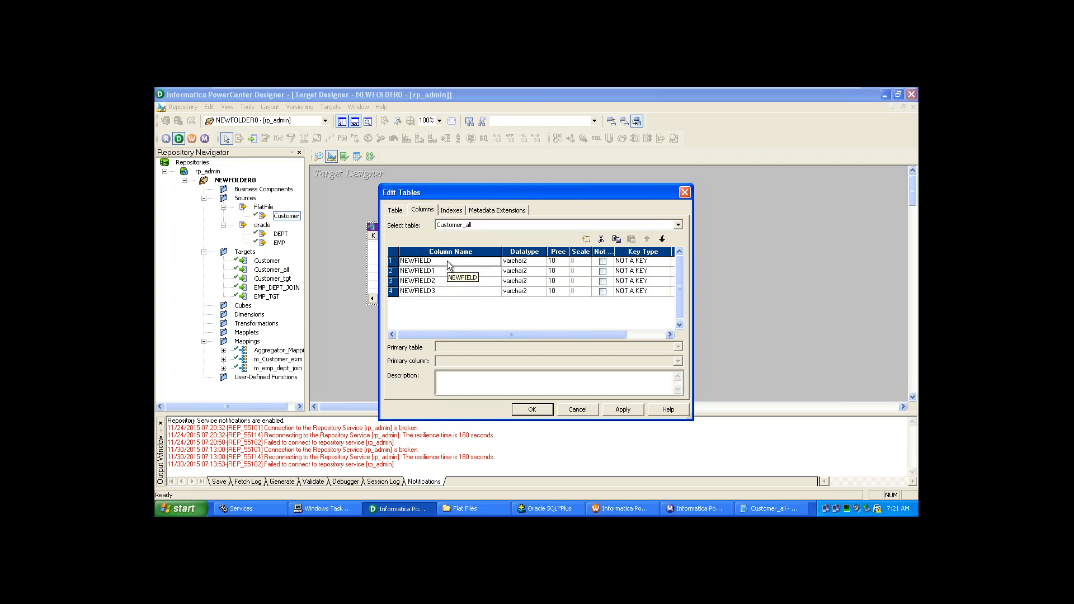
text(Id)
key(Down)
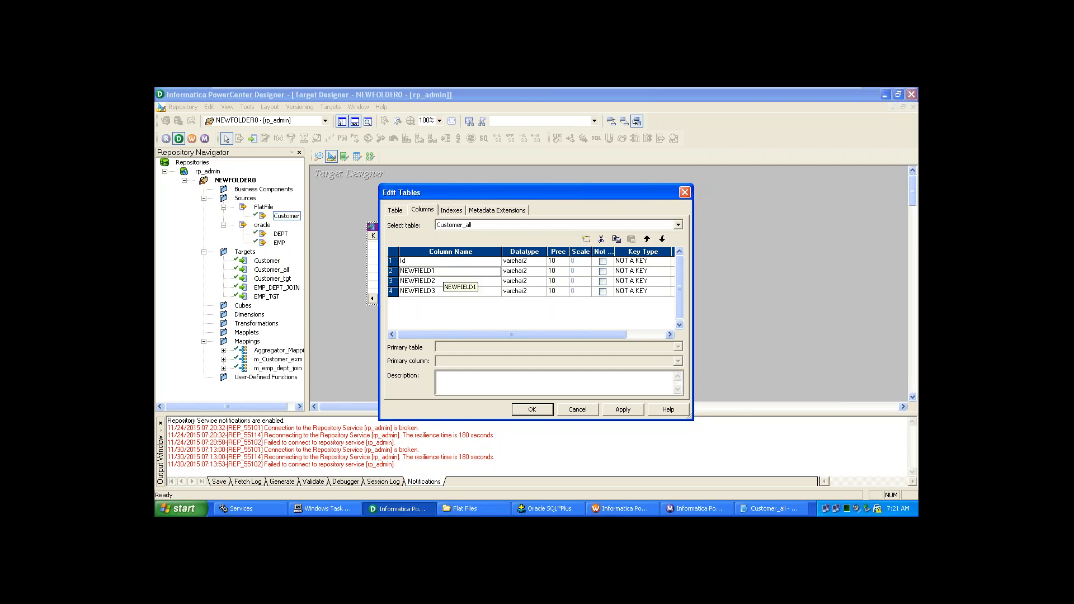
text(Name)
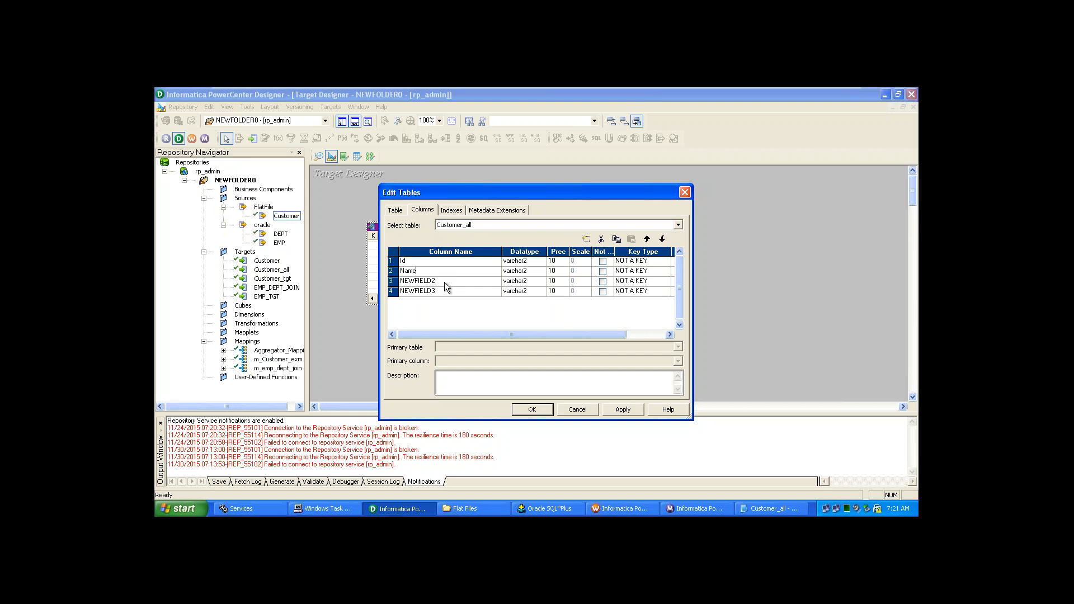
click(447, 284)
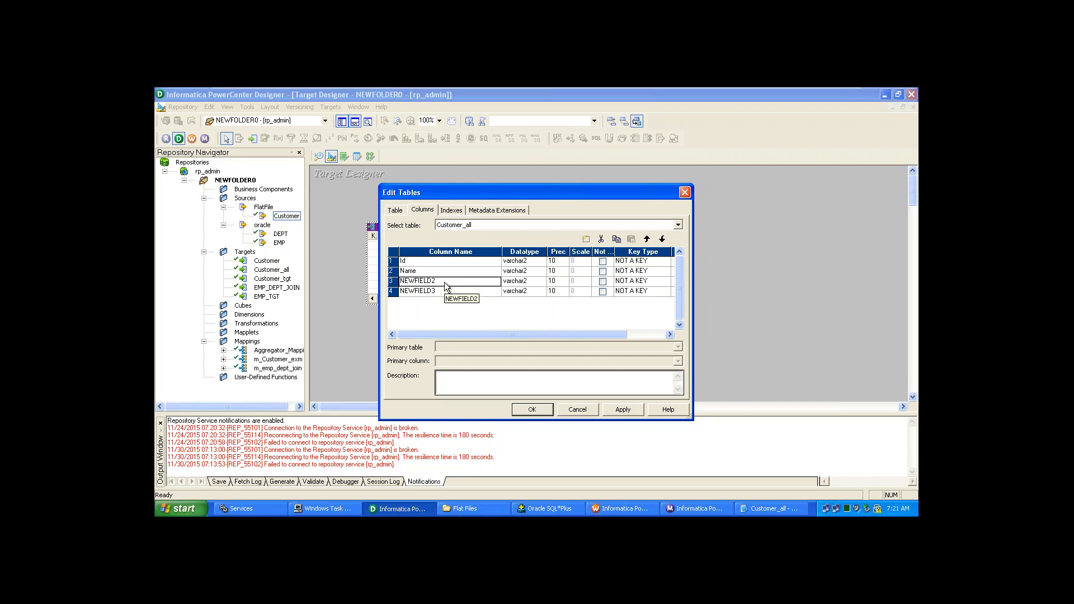
text(Age)
click(453, 295)
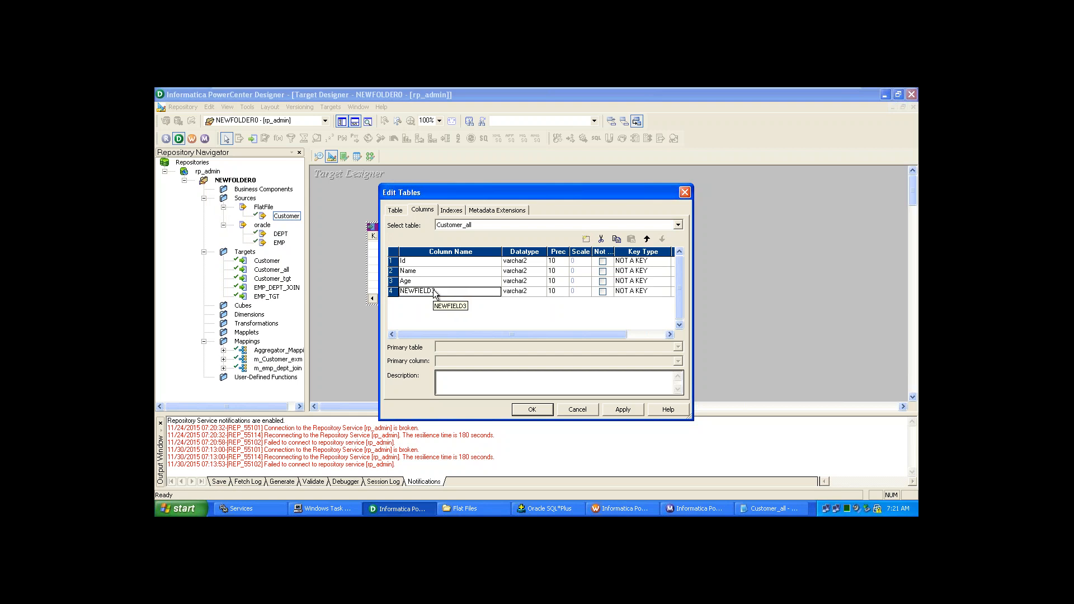
click(435, 292)
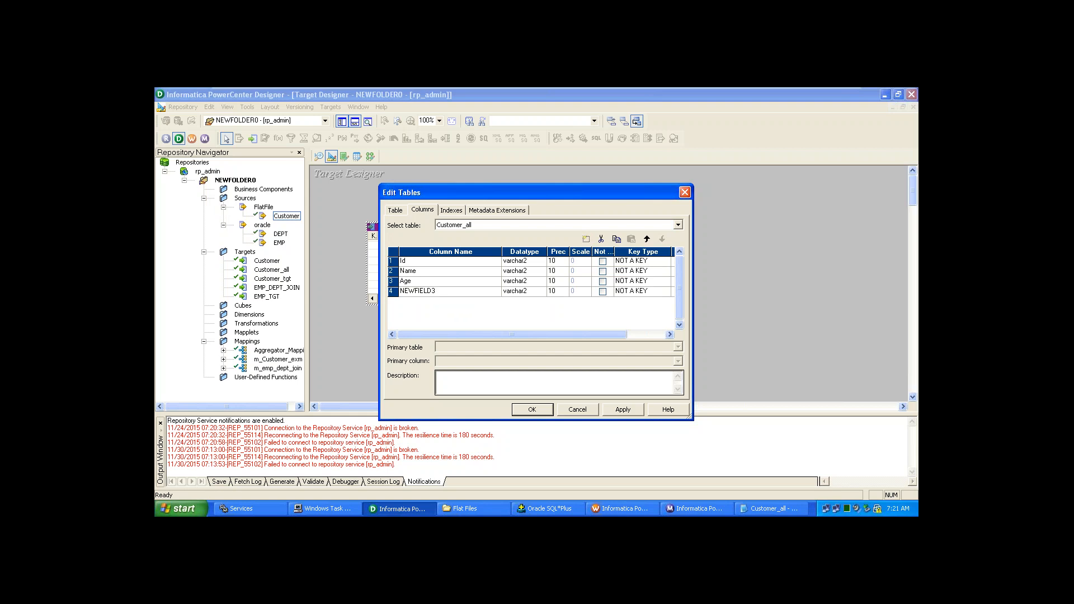
text(AA)
key(BackSpace)
key(BackSpace)
key(BackSpace)
key(BackSpace)
key(BackSpace)
key(BackSpace)
key(BackSpace)
key(BackSpace)
key(BackSpace)
key(BackSpace)
key(BackSpace)
text(Adre)
key(BackSpace)
text(dress)
- Set Id and Age to number and Name to varchar, then apply and close the editor
click(540, 262)
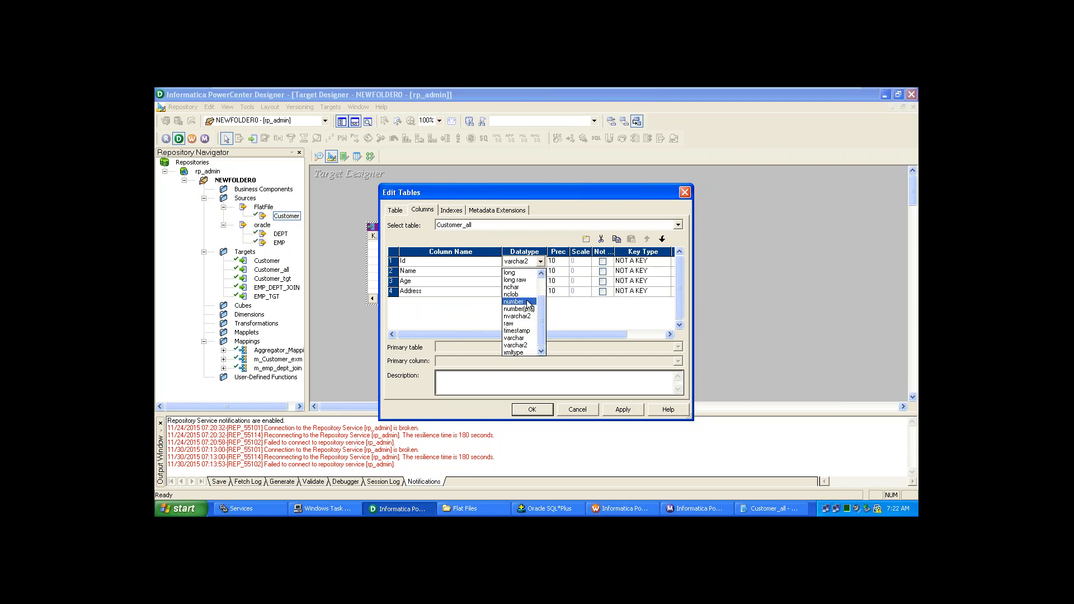
click(528, 302)
click(540, 272)
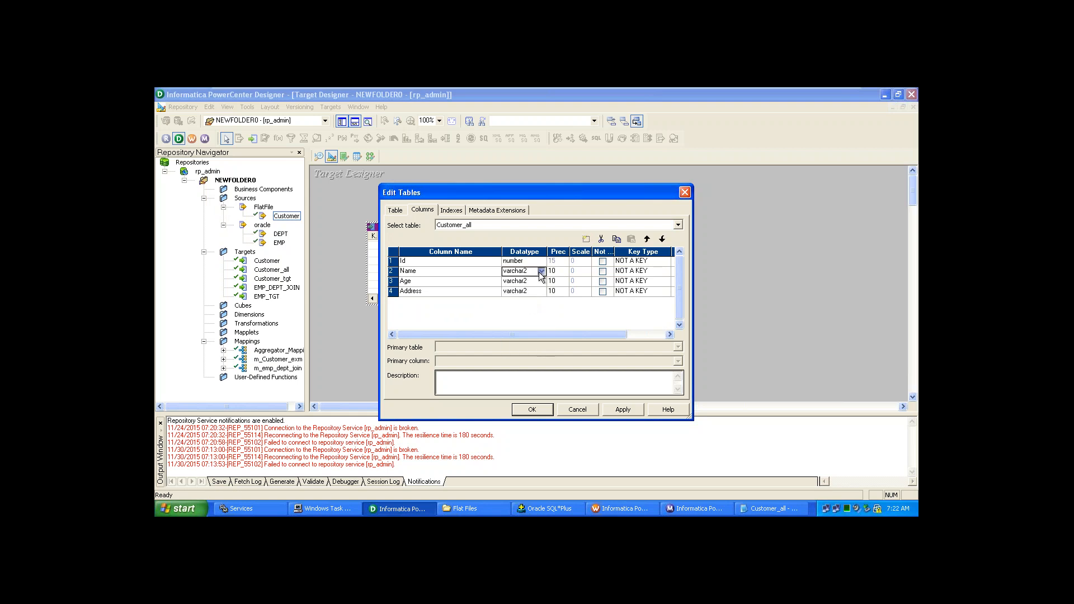
click(541, 273)
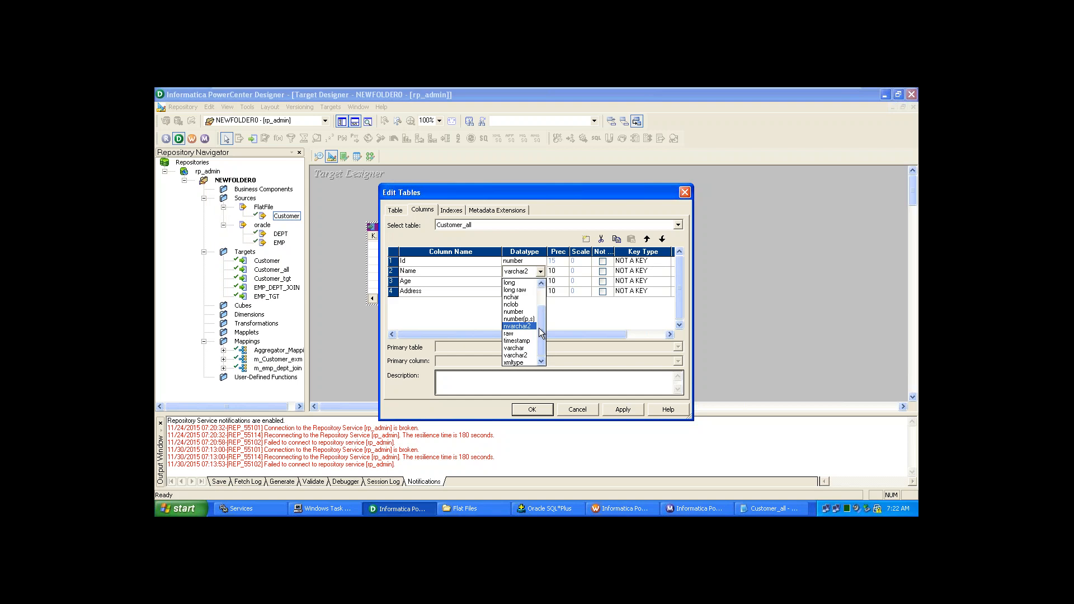
mouse_move(541, 329)
mouse_down()
mouse_move(538, 290)
mouse_move(542, 347)
mouse_up()
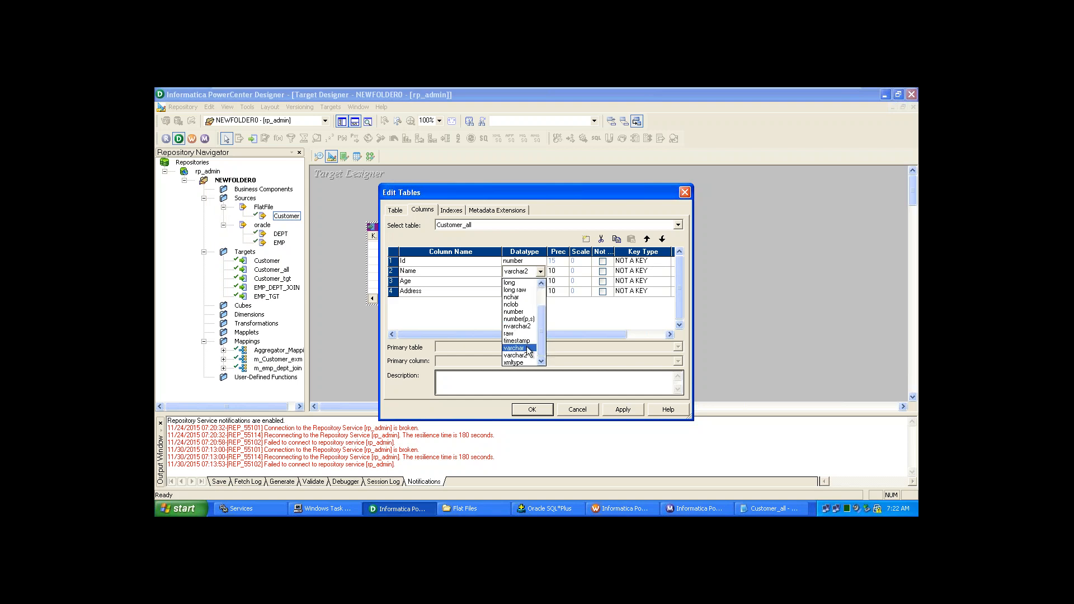
click(528, 349)
click(533, 283)
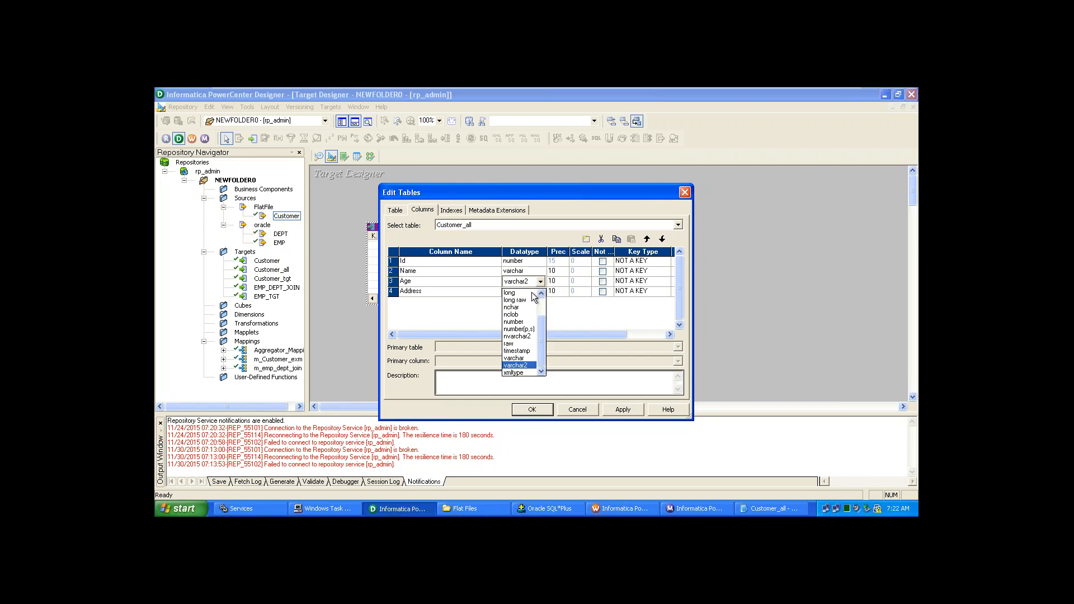
click(525, 323)
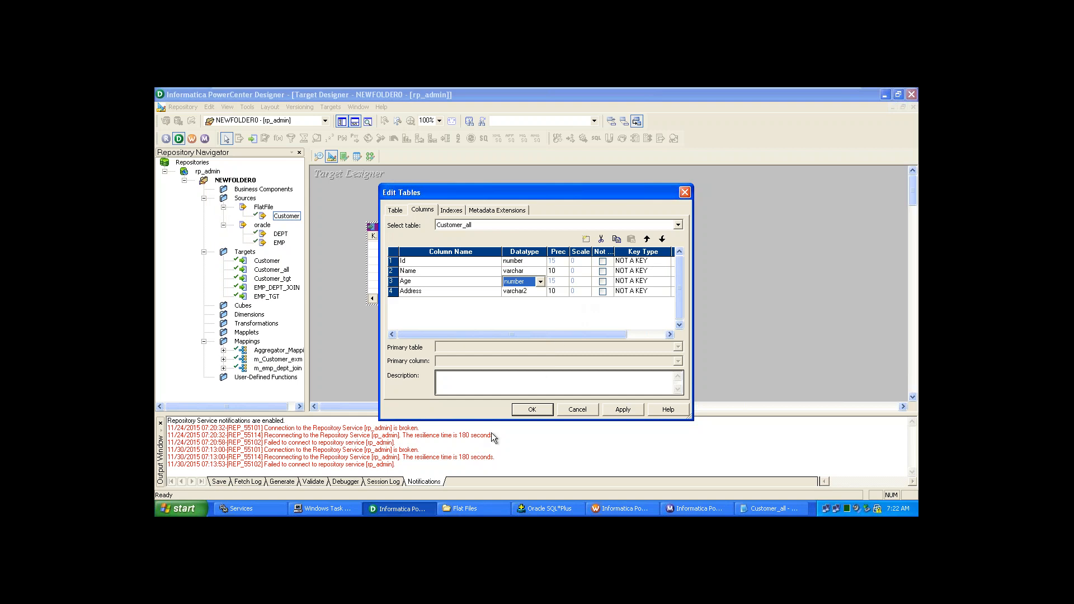
click(622, 410)
click(532, 410)
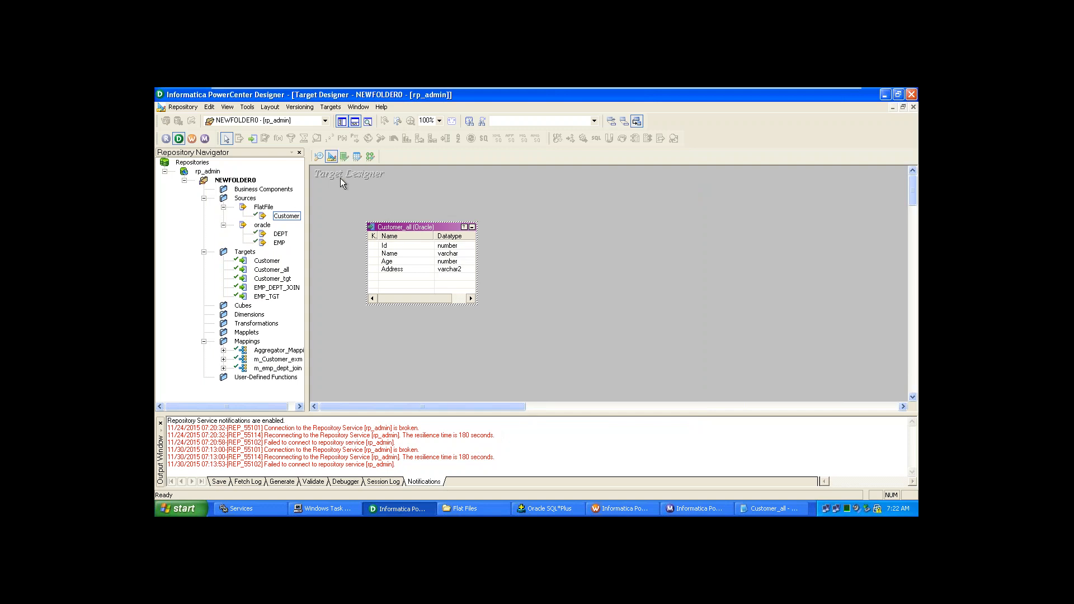
- Generate and execute Customer_all's SQL in Oracle, overwriting MKTABLES.SQL and dropping the existing table
click(233, 252)
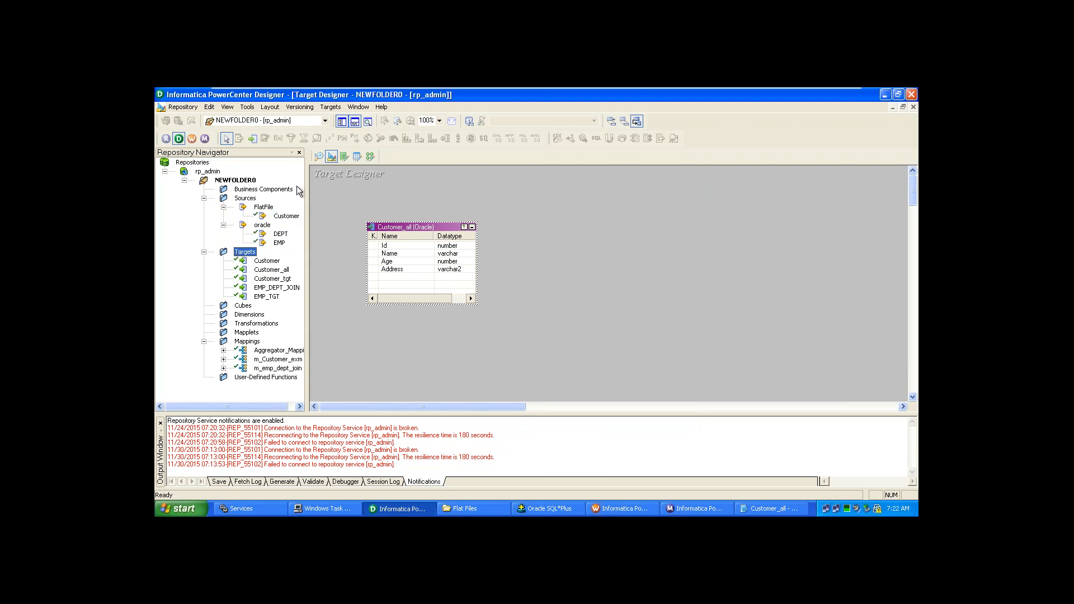
click(328, 107)
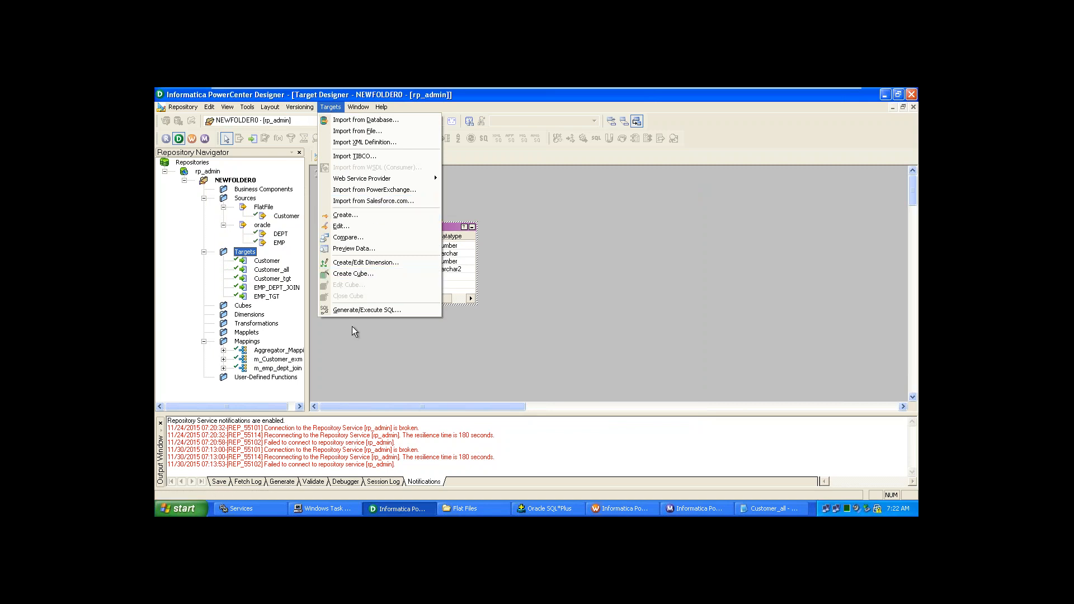
click(353, 311)
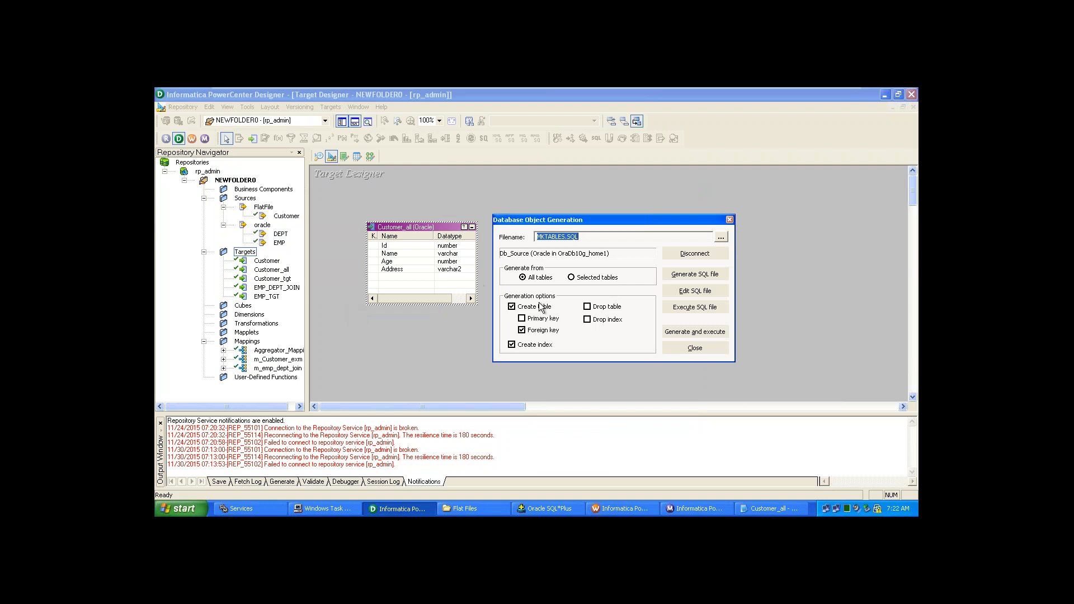
click(700, 277)
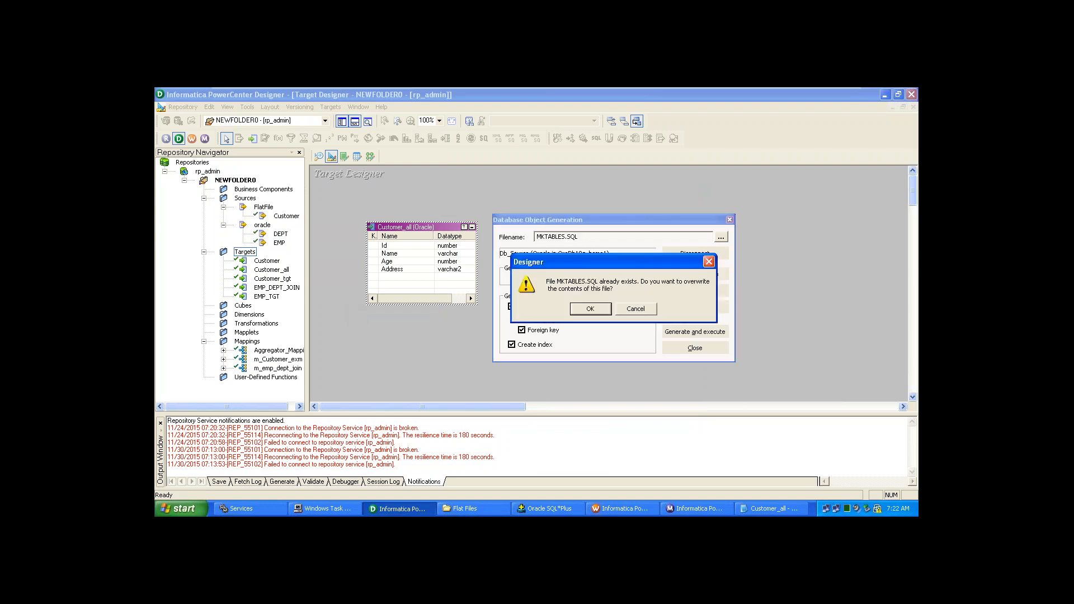
click(652, 310)
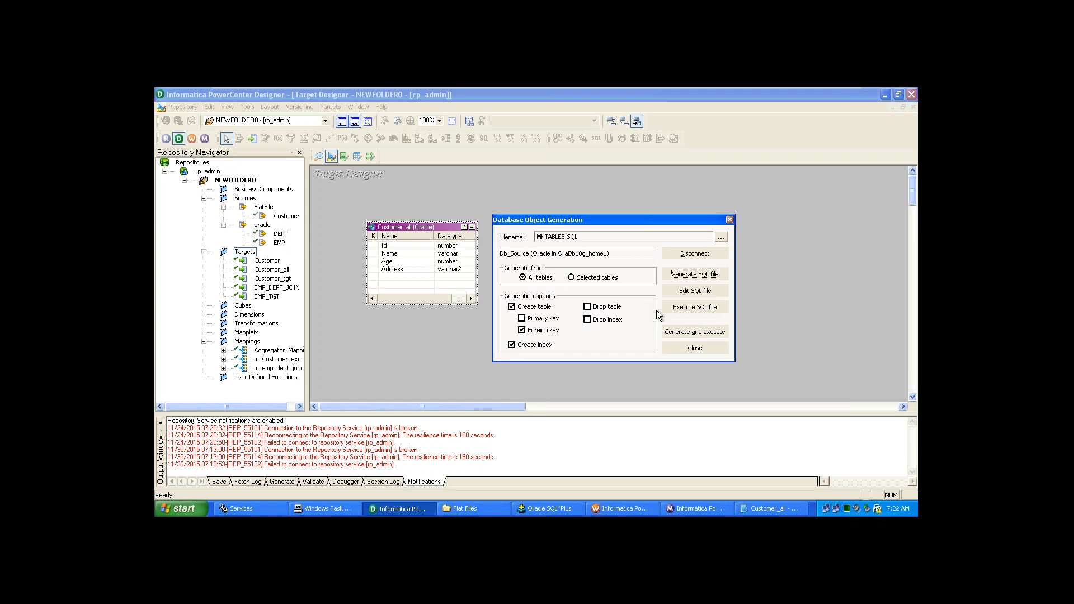
click(697, 331)
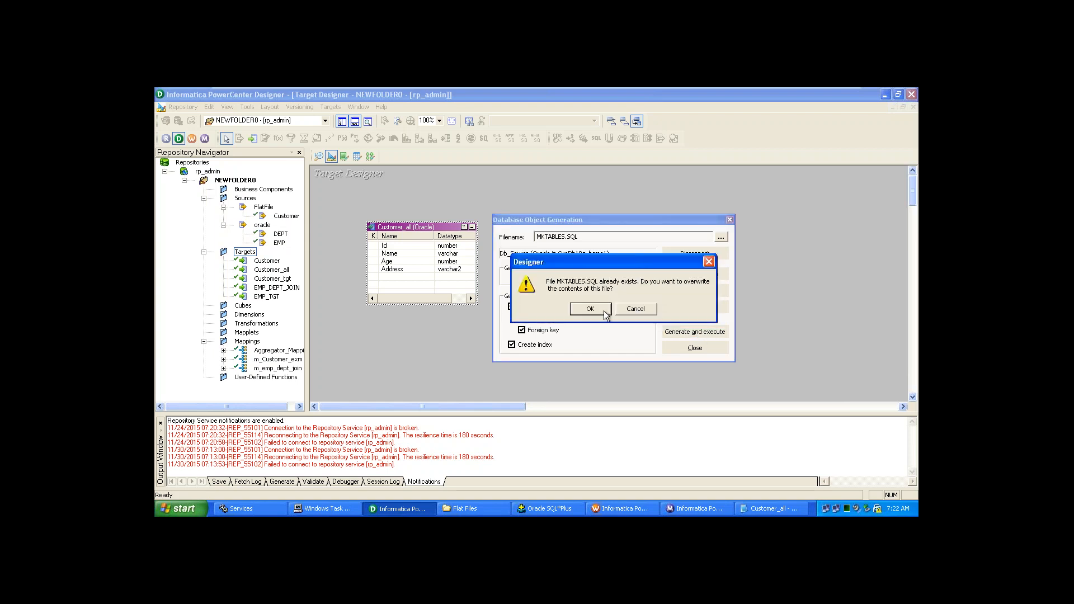
click(591, 308)
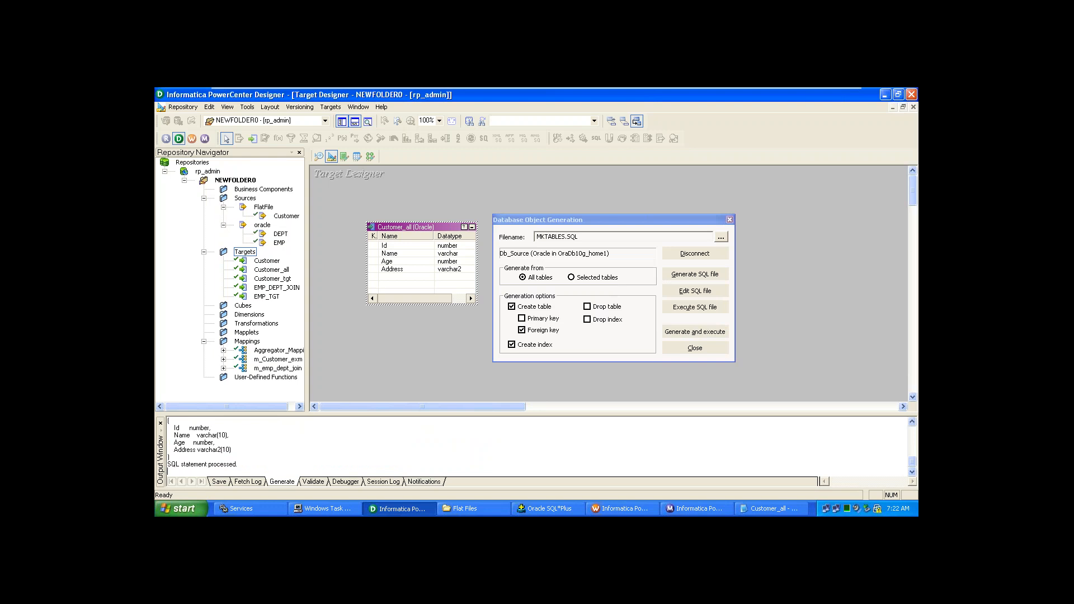
click(609, 311)
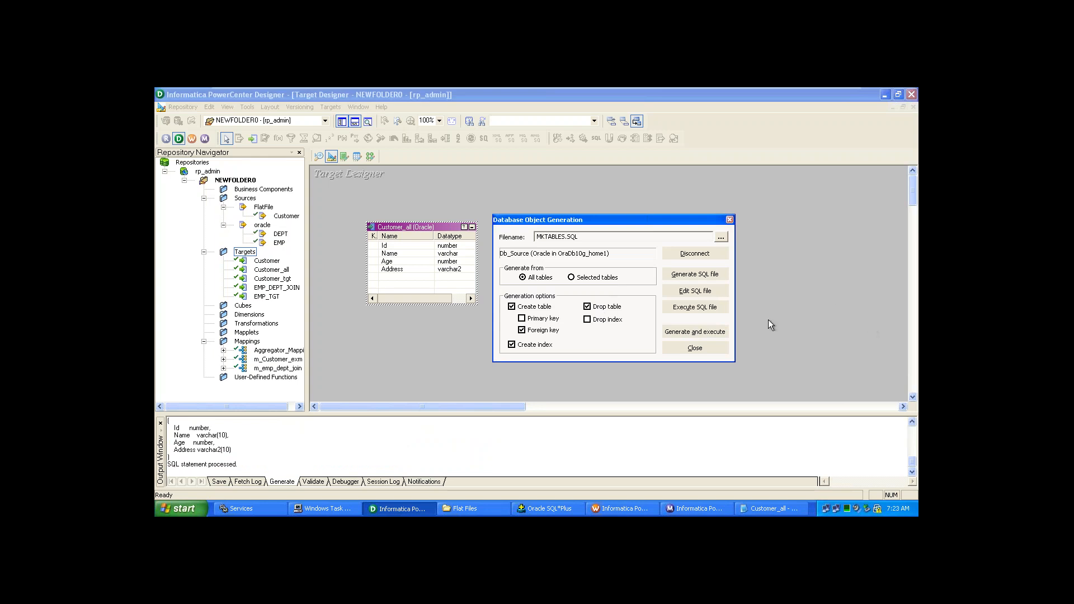
click(694, 348)
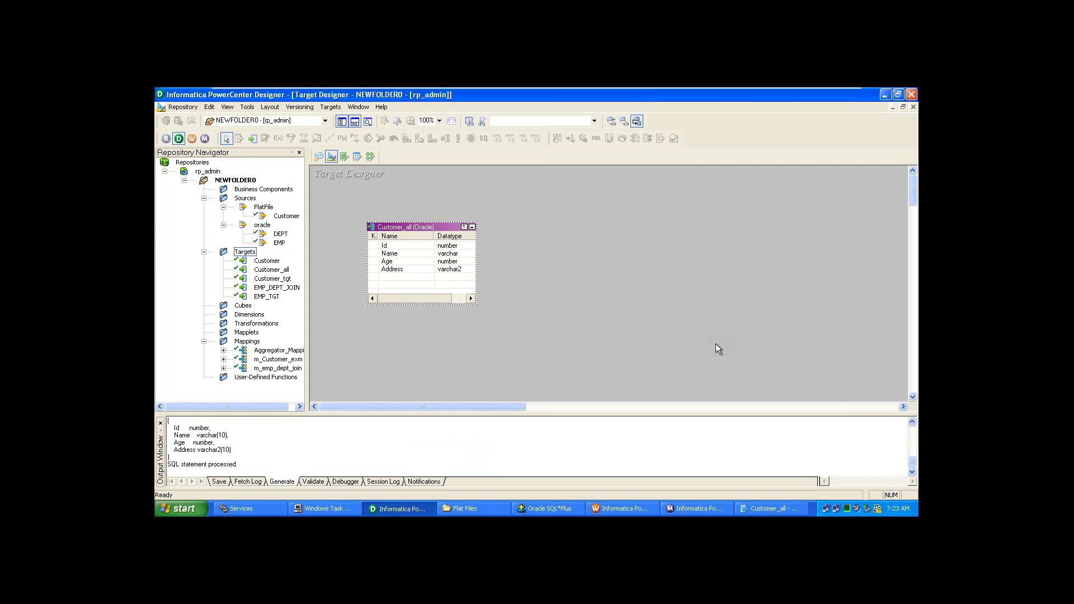
- Save the target changes to the repository with Ctrl+S
key(ctrl+s)
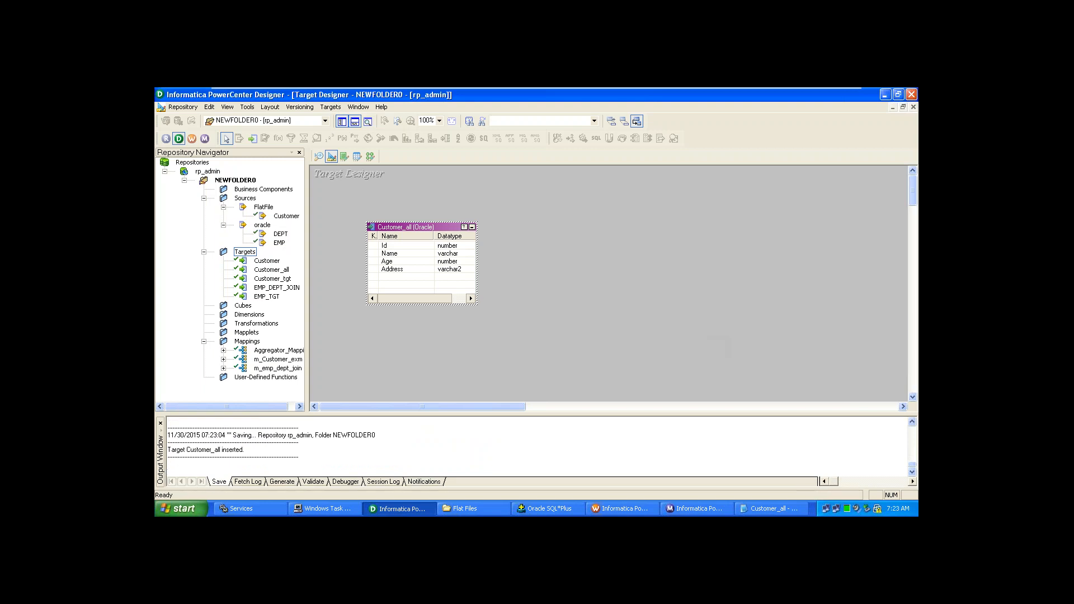
drag(716, 343, 508, 325)
drag(442, 457, 464, 471)
- Run desc Customer_all; in SQL*Plus to confirm ID, NAME, AGE, ADDRESS, then return to Designer
click(546, 508)
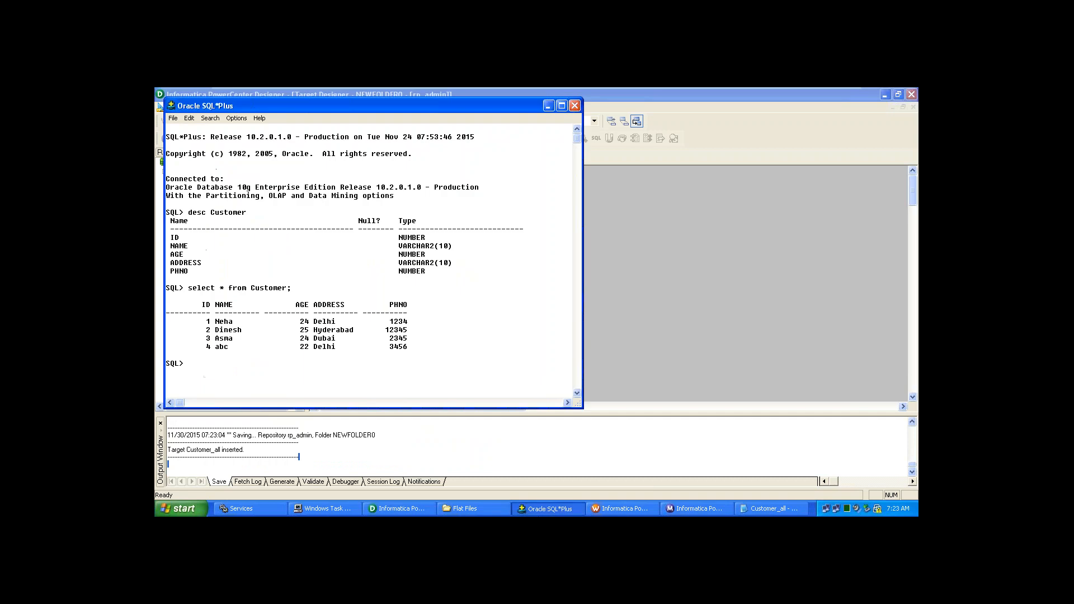
text(des)
text(c c)
text(Cust)
text(omer_a)
text(ll)
text(;)
key(Return)
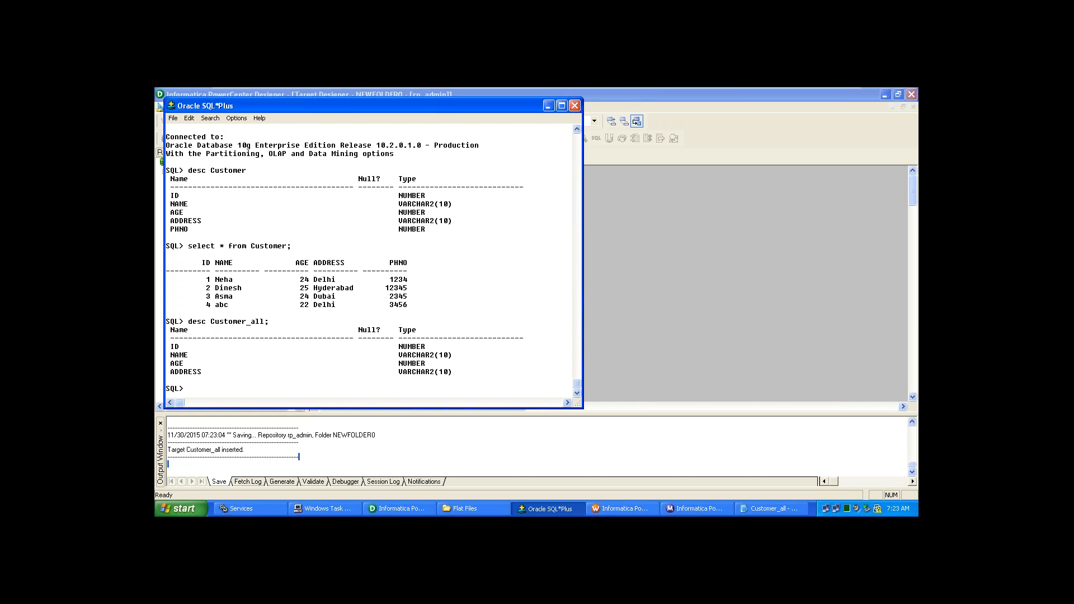
click(877, 375)
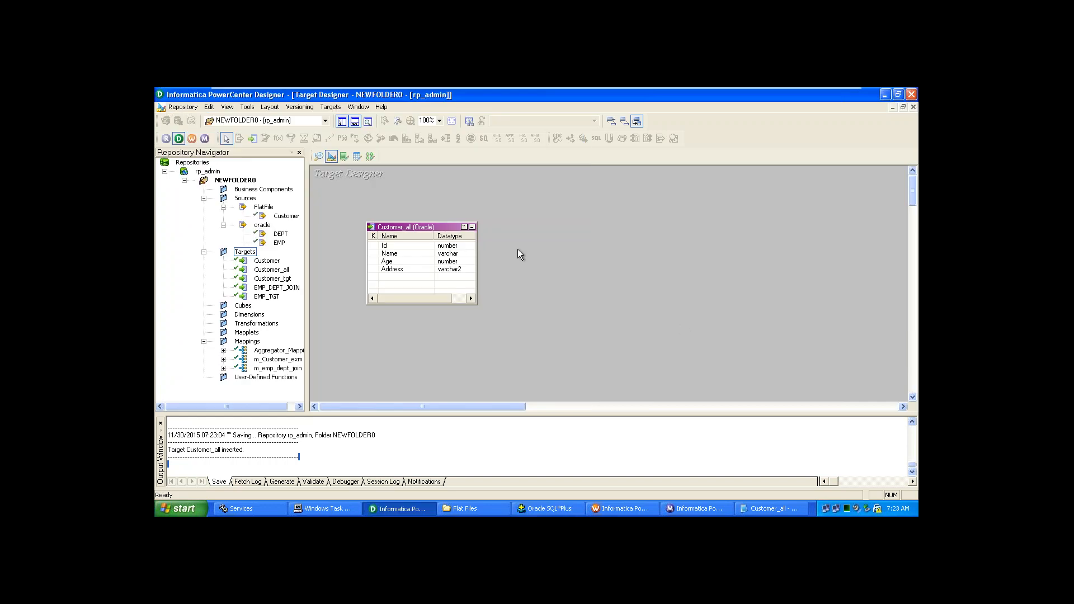
- Create a new mapping named m_Customer_all from the Customer flat-file source and reposition the source
click(370, 157)
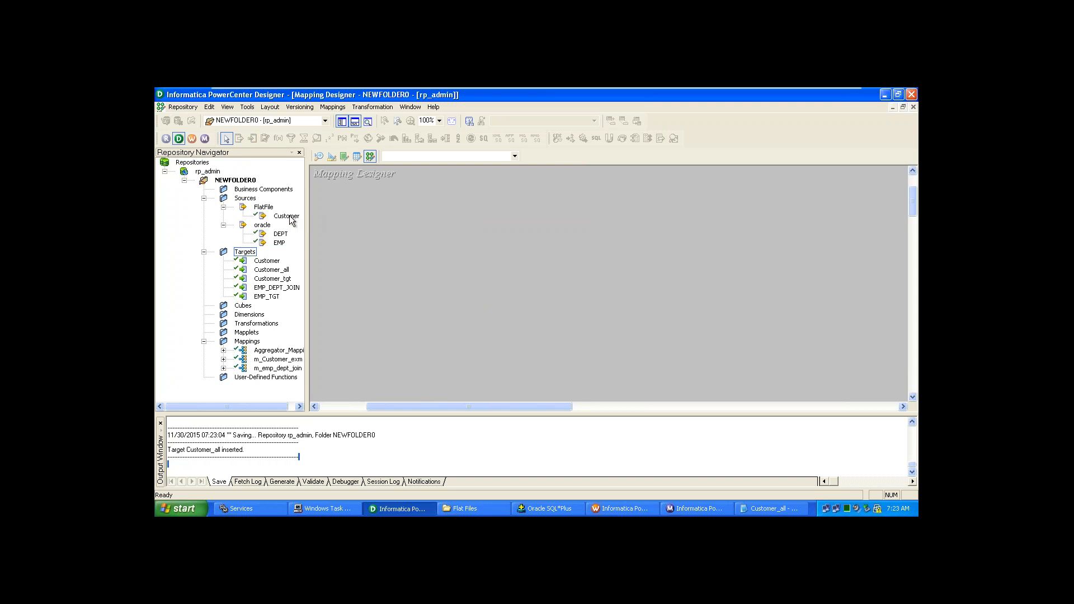
drag(291, 220, 359, 221)
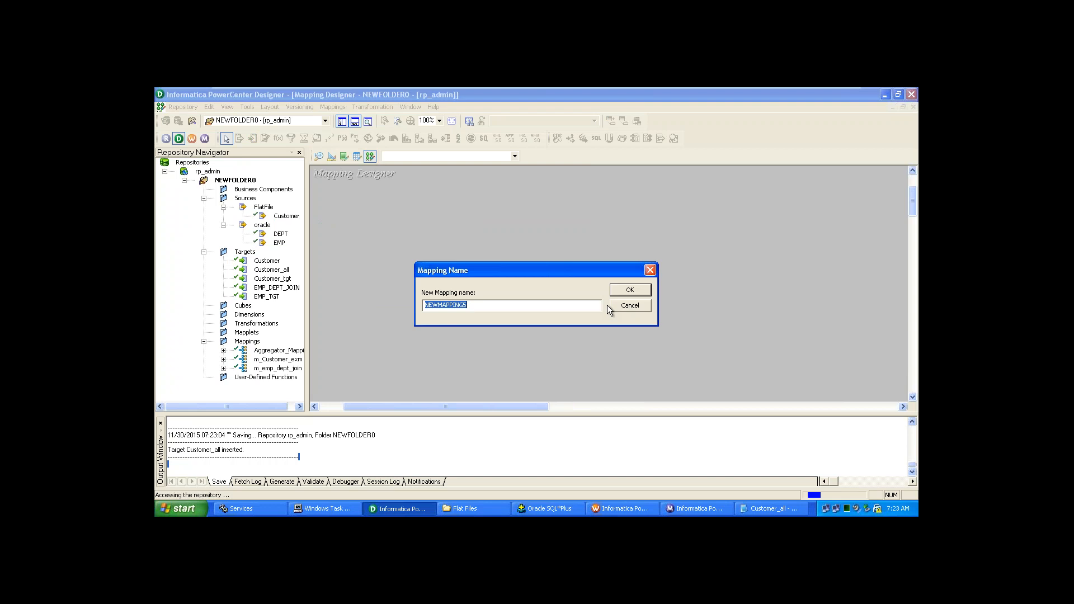
text(m_Customer_all)
click(631, 290)
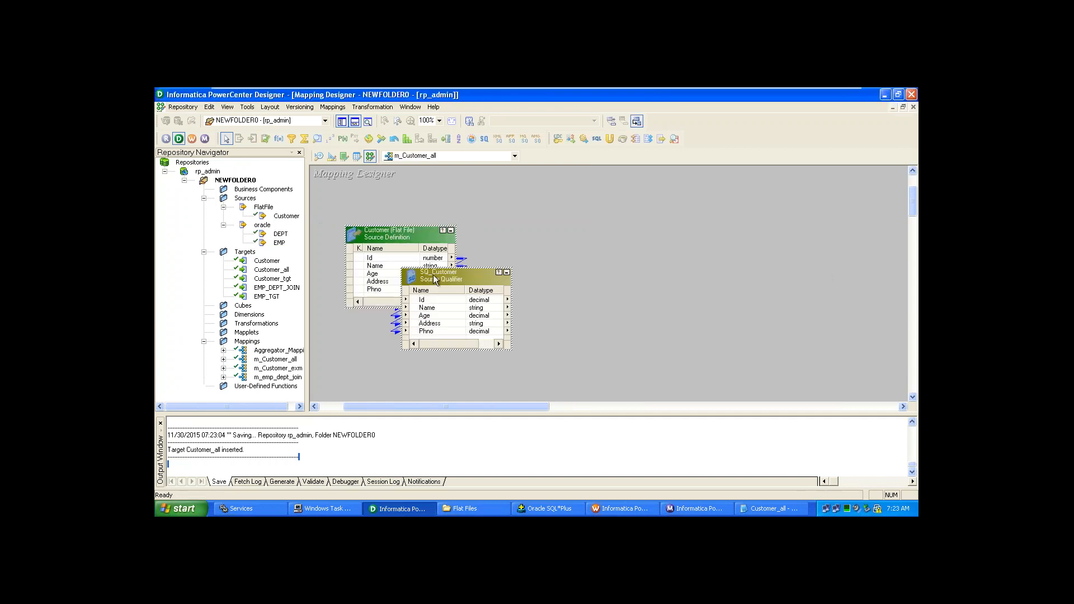
drag(400, 231, 382, 186)
click(542, 284)
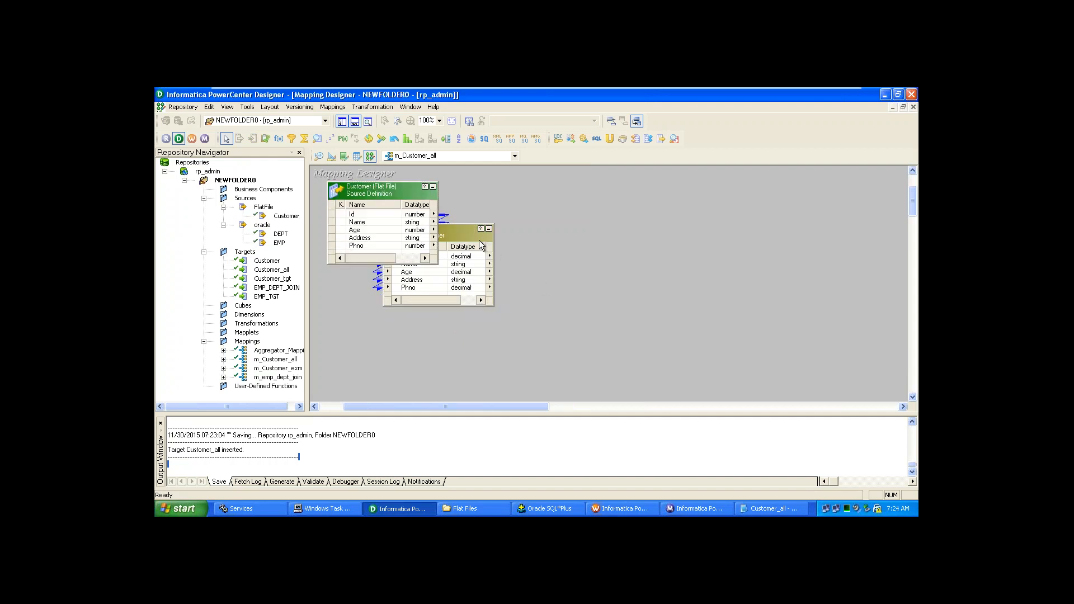
- Move SQ_Customer, add the Customer_all target to the mapping, and begin linking the Id port
drag(472, 236, 567, 194)
click(546, 348)
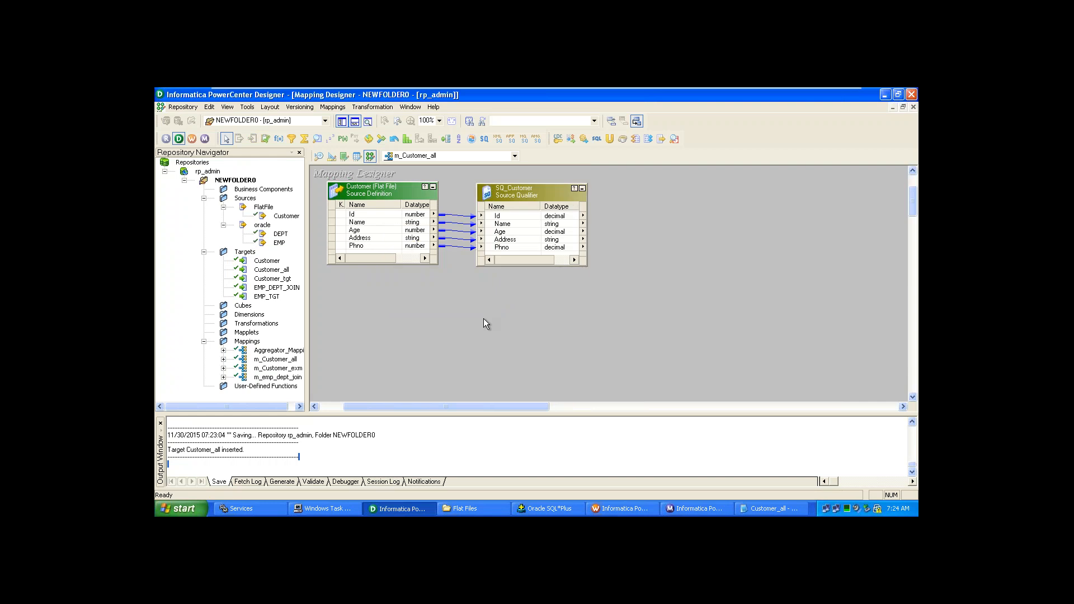
click(284, 271)
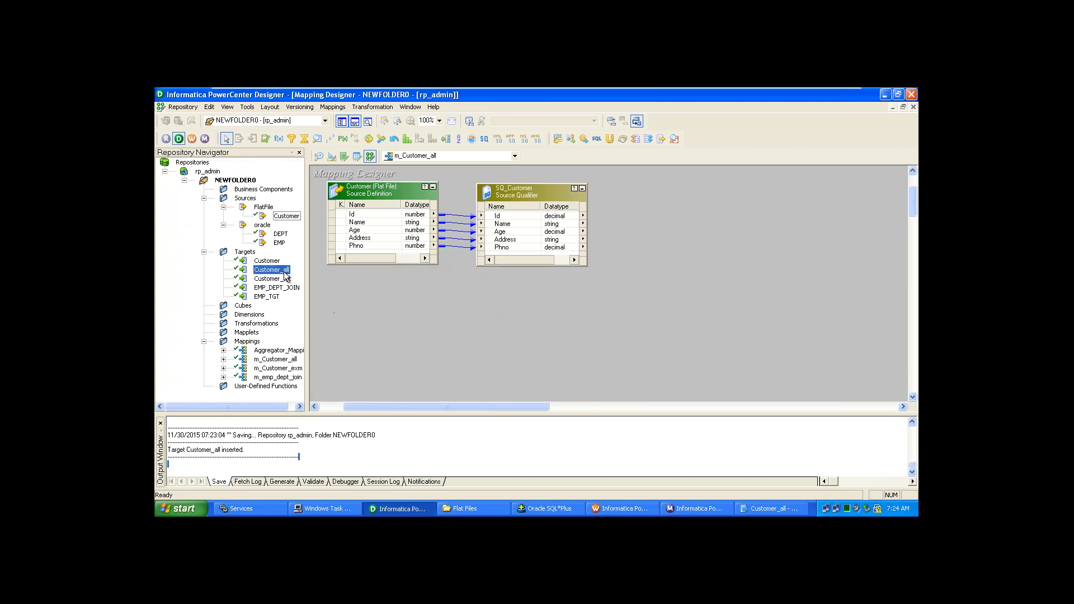
drag(285, 275, 770, 184)
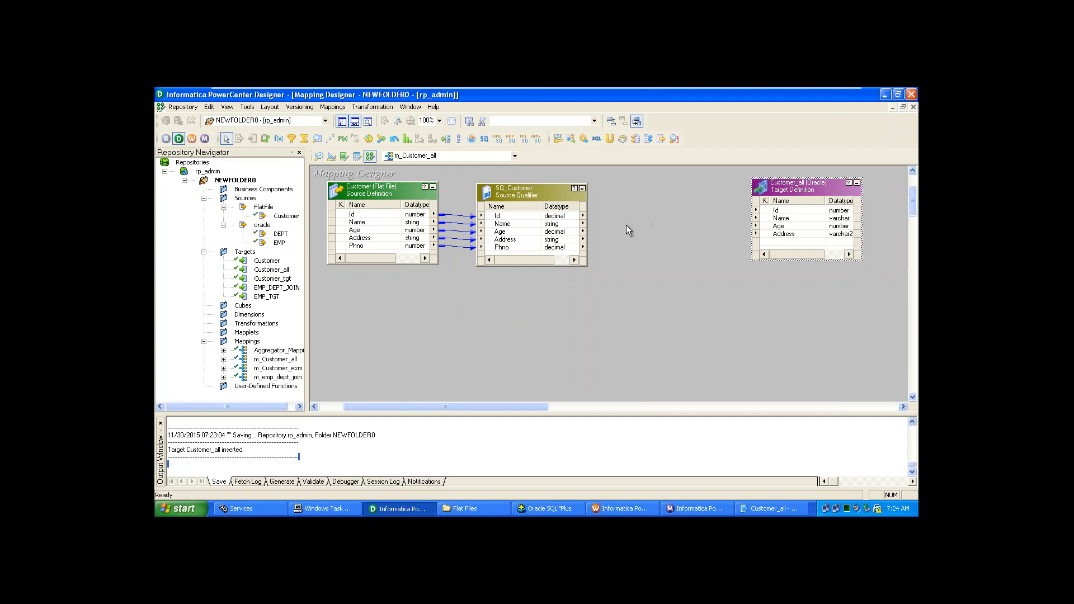
drag(493, 216, 491, 216)
click(332, 157)
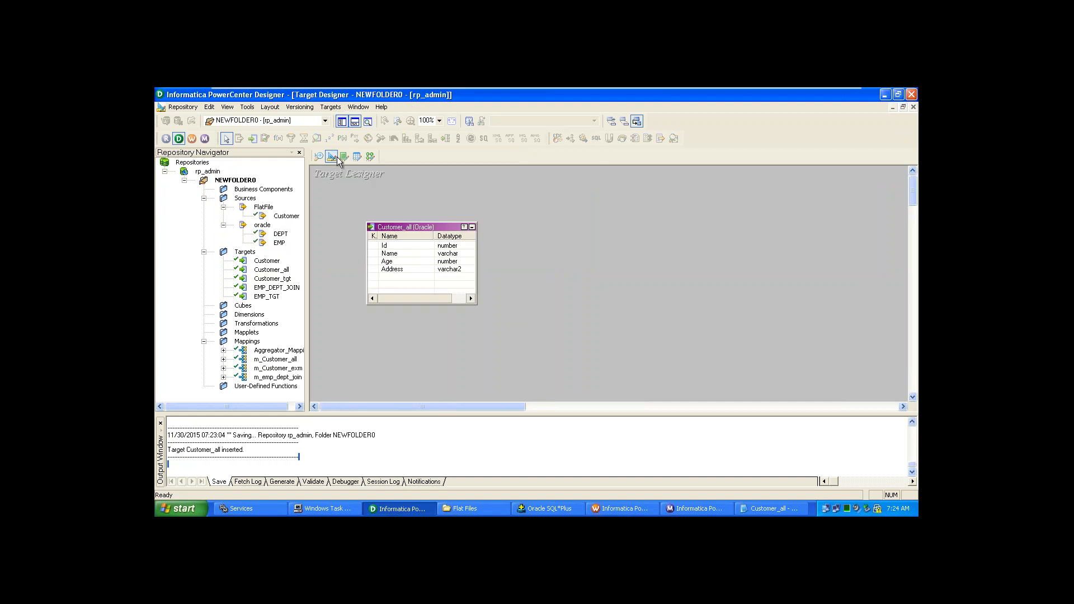
- Add a new column named PhNo as the last column of the Customer_all target
double_click(390, 229)
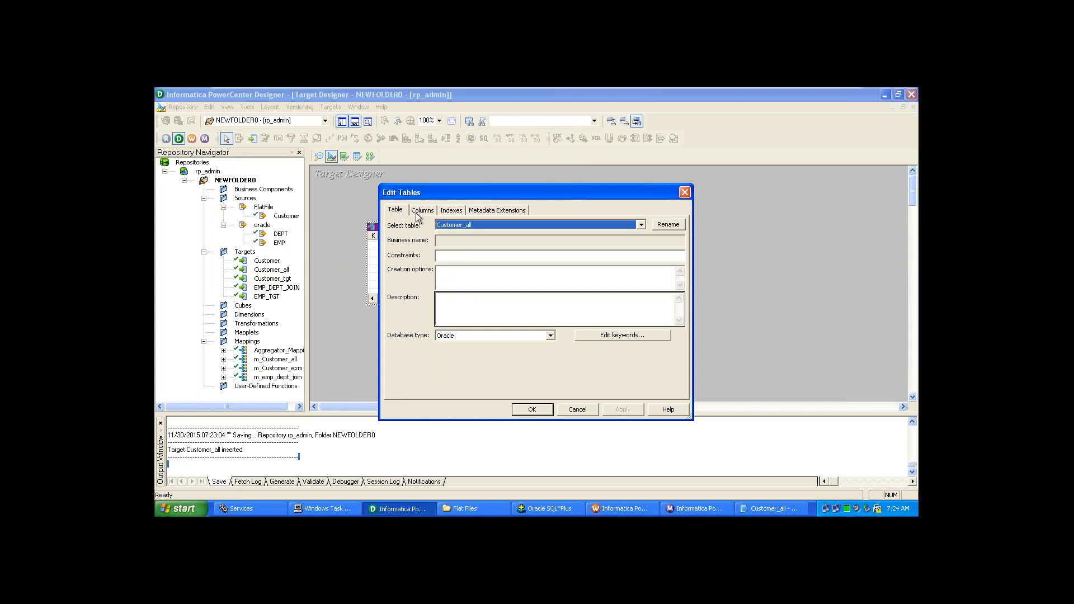
click(415, 212)
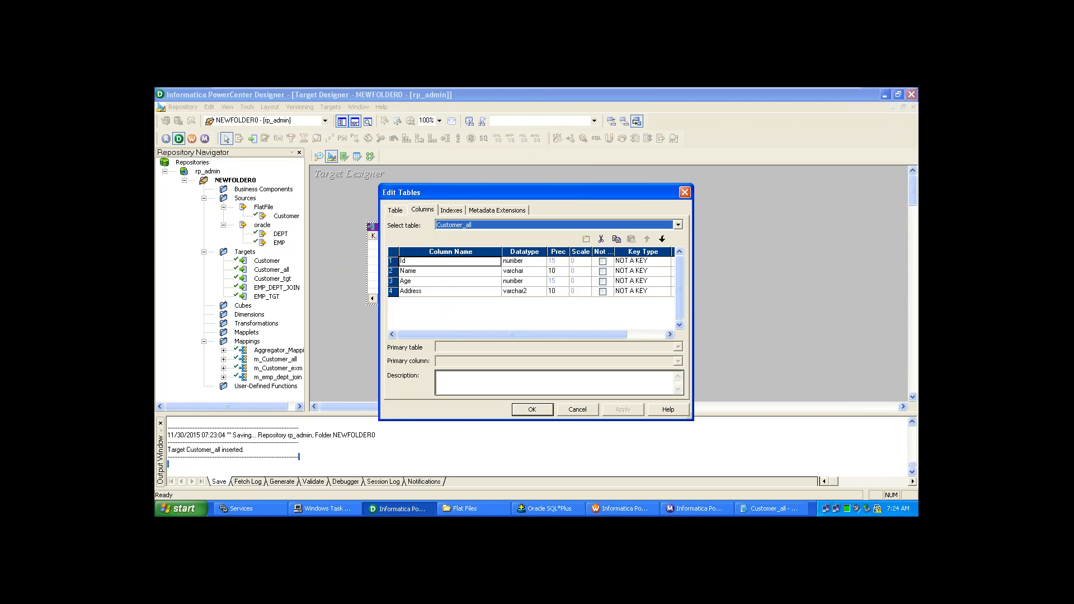
click(586, 239)
click(447, 303)
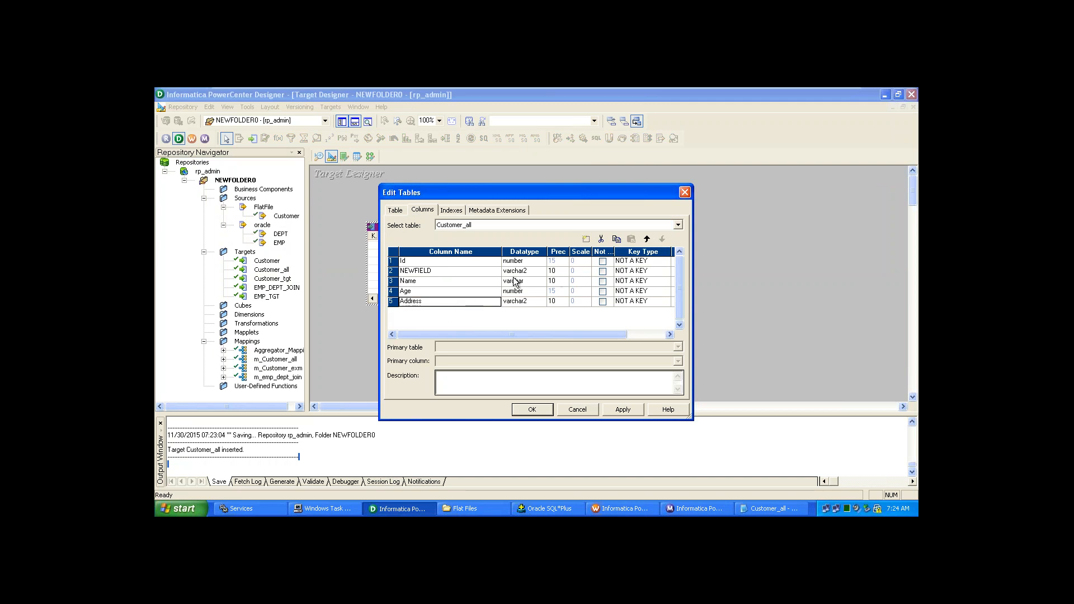
click(462, 272)
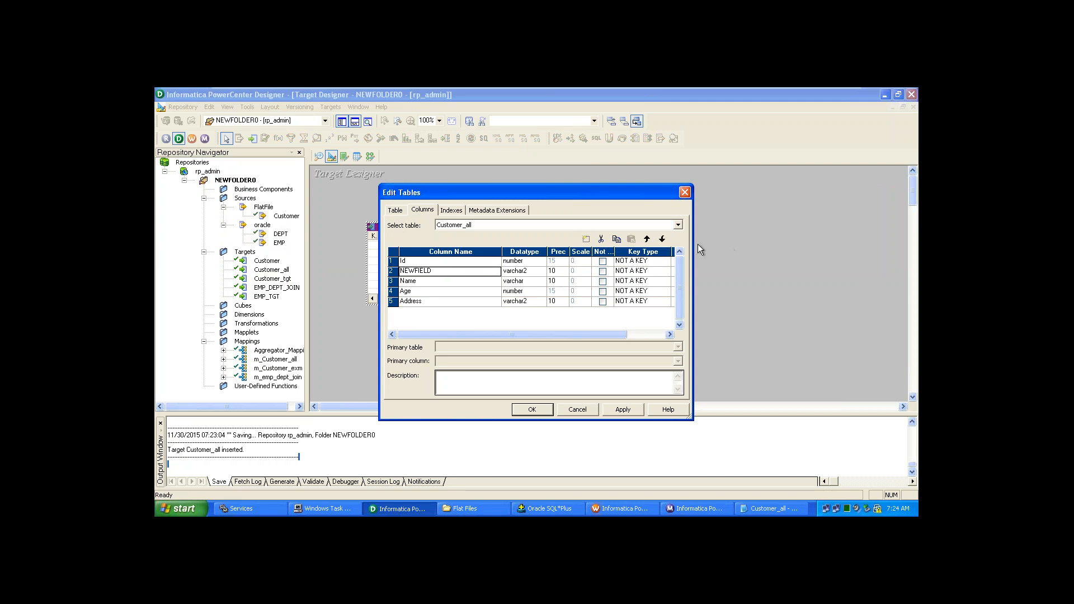
click(662, 239)
click(662, 239)
click(662, 239)
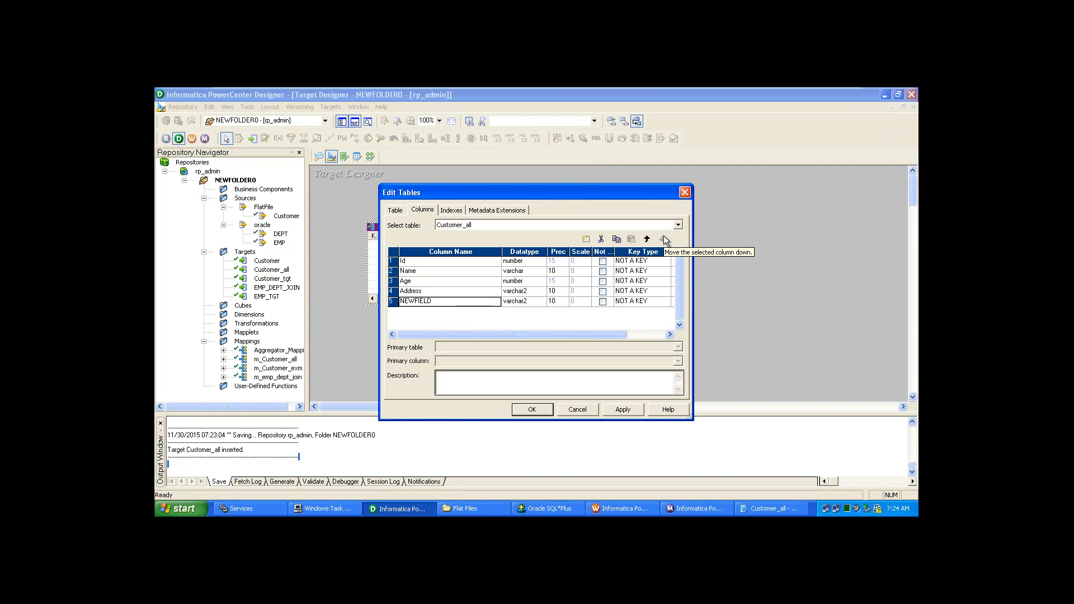
click(429, 302)
key(BackSpace)
key(BackSpace)
key(BackSpace)
key(BackSpace)
key(BackSpace)
key(BackSpace)
key(BackSpace)
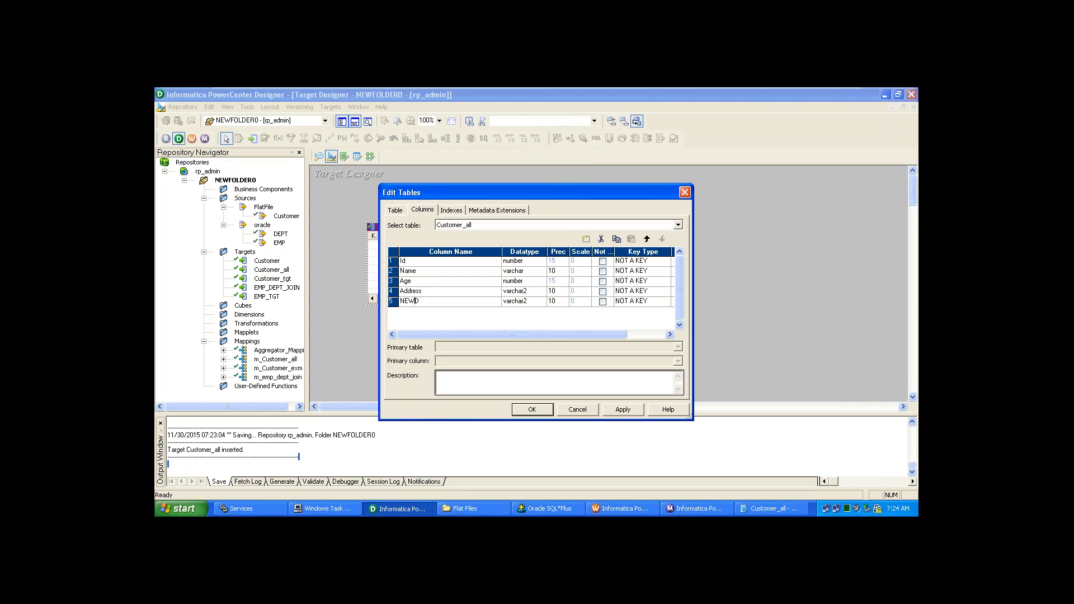
key(Delete)
text(PhNo)
click(532, 410)
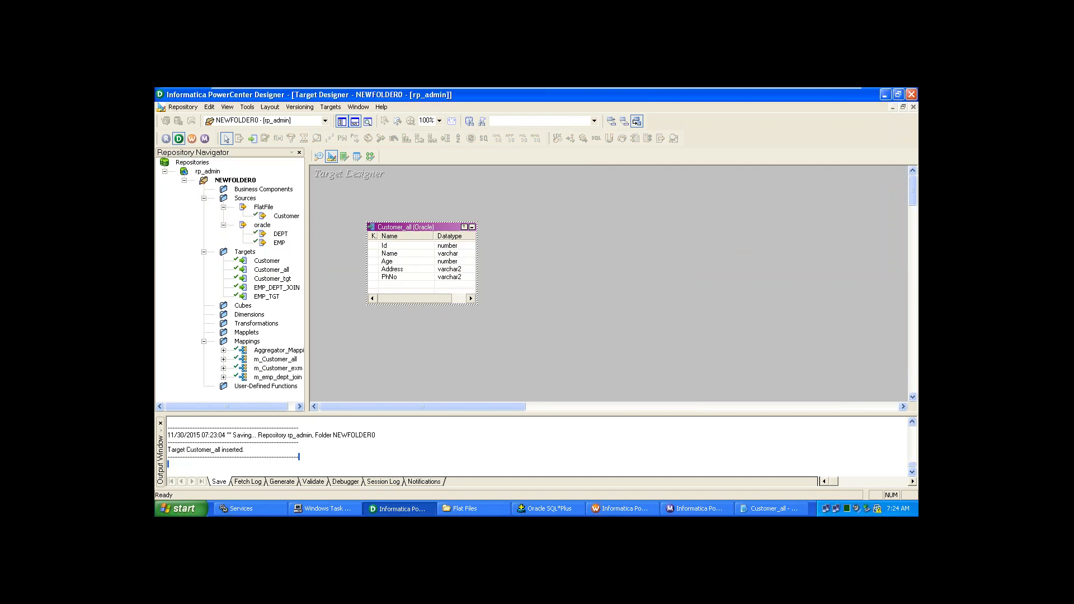
- Set the PhNo column's datatype to number and save the repository
double_click(451, 231)
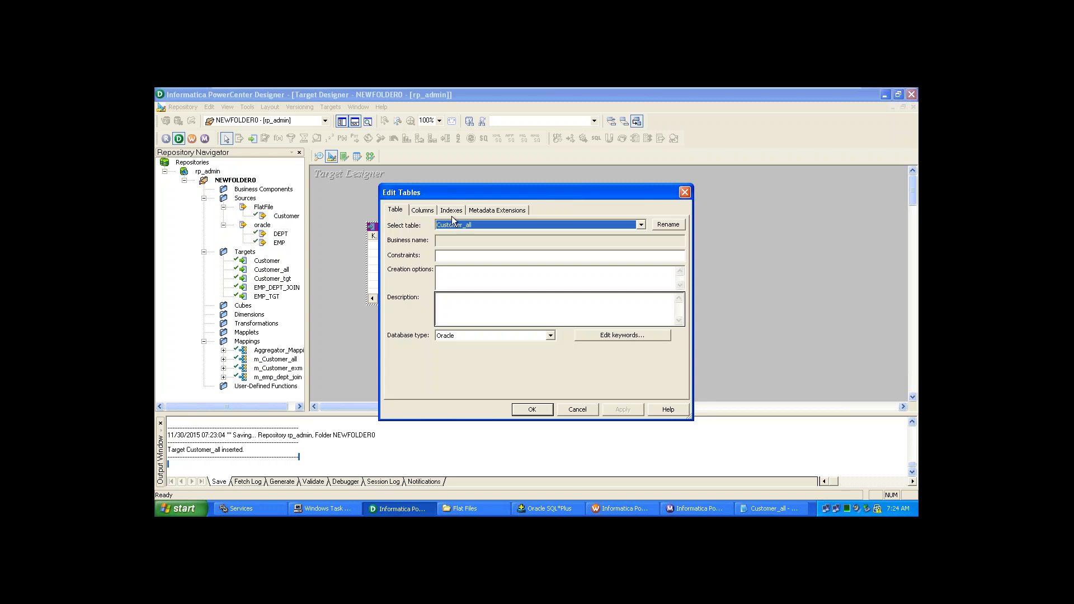
click(424, 211)
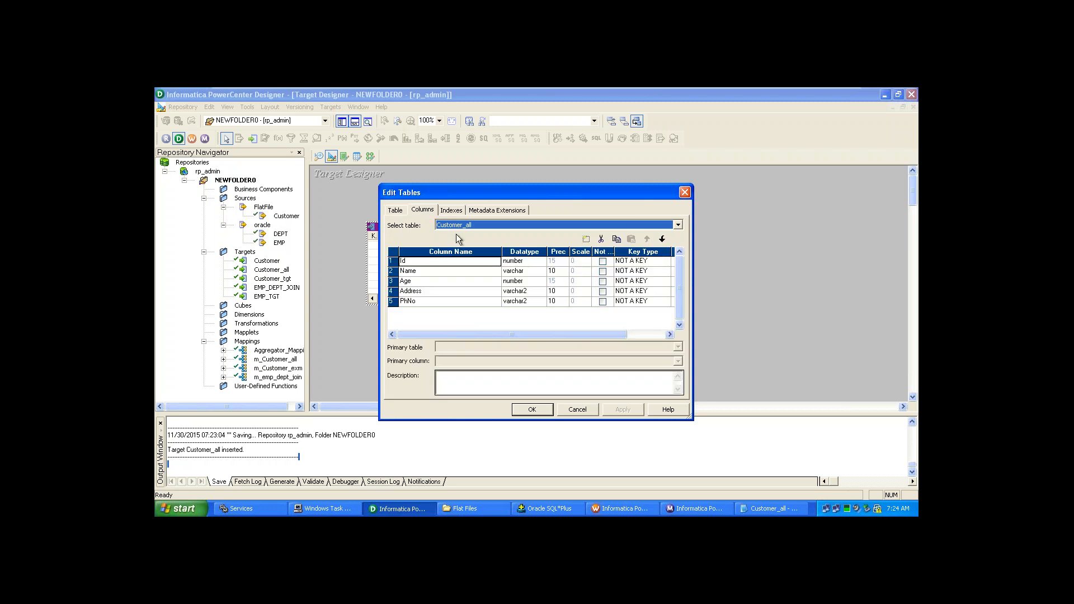
click(532, 301)
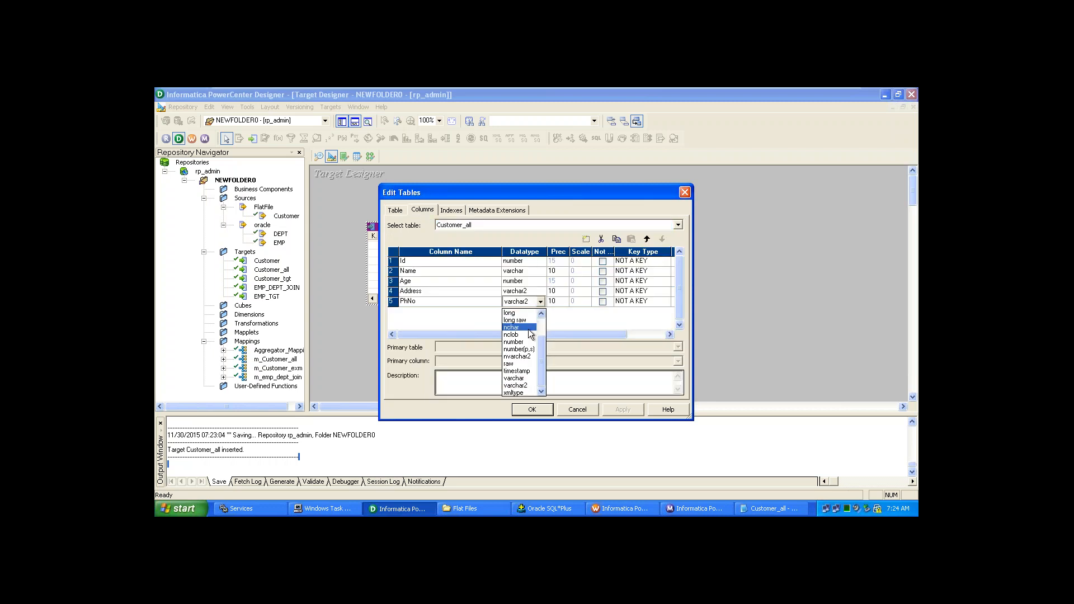
click(526, 341)
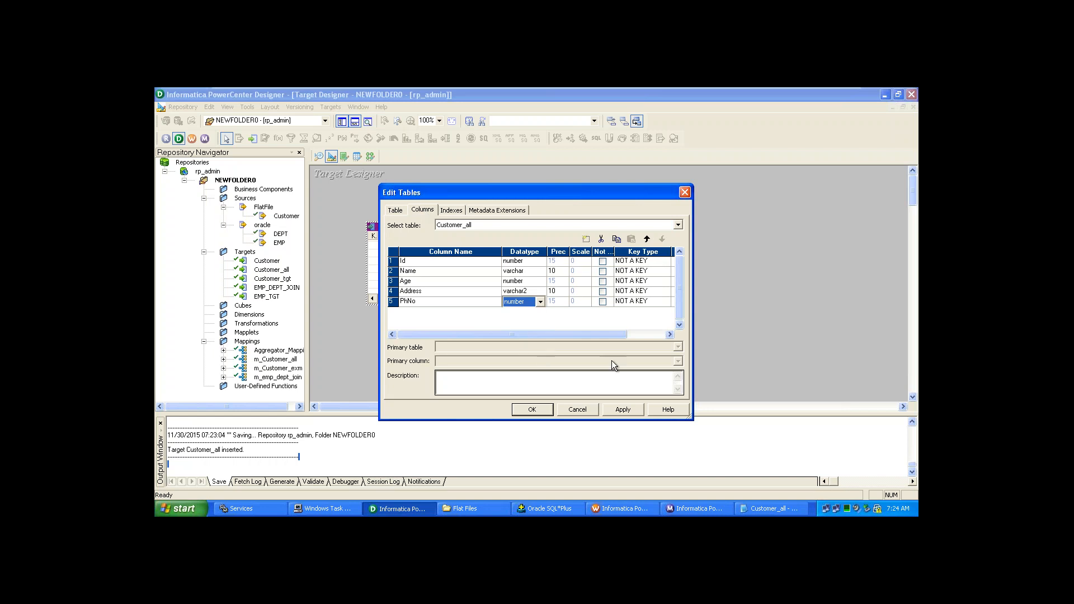
click(616, 415)
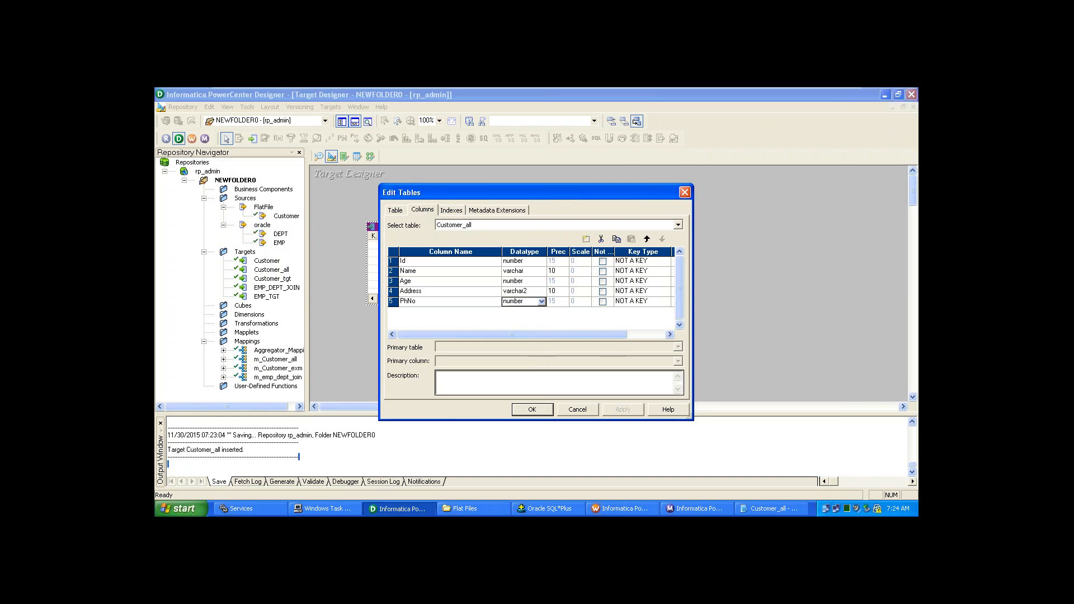
click(542, 409)
key(ctrl+s)
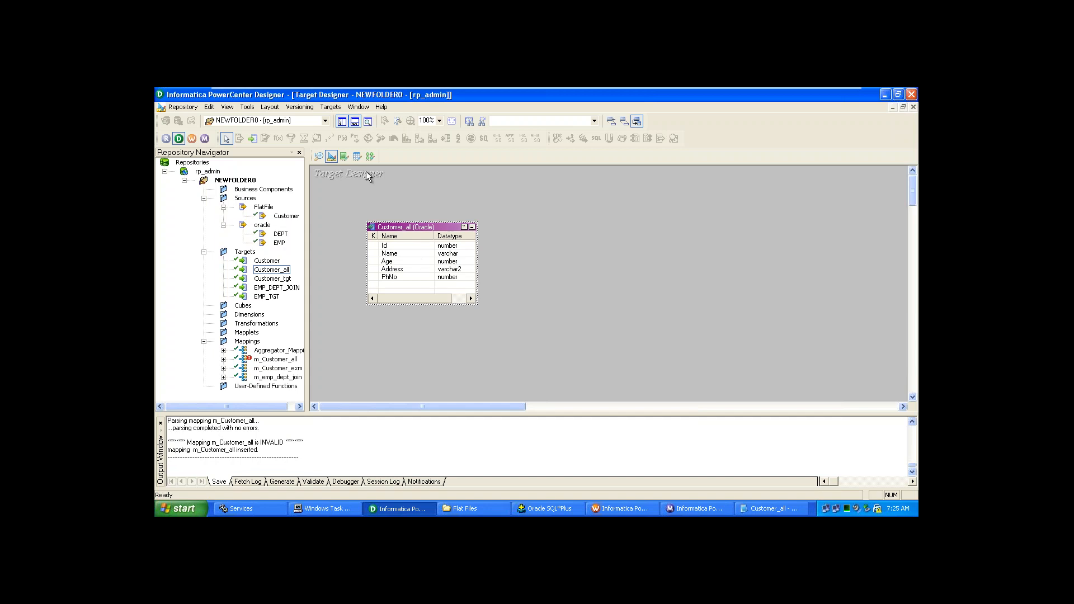
- Generate and execute SQL for Customer_all with Drop table enabled, overwriting MKTABLES.SQL
double_click(429, 229)
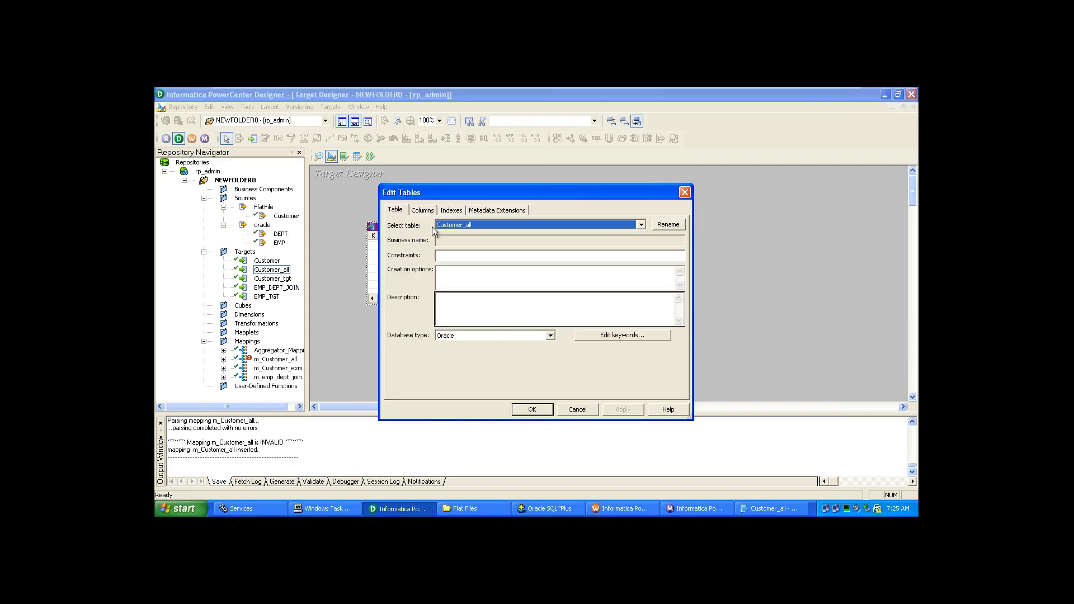
click(684, 193)
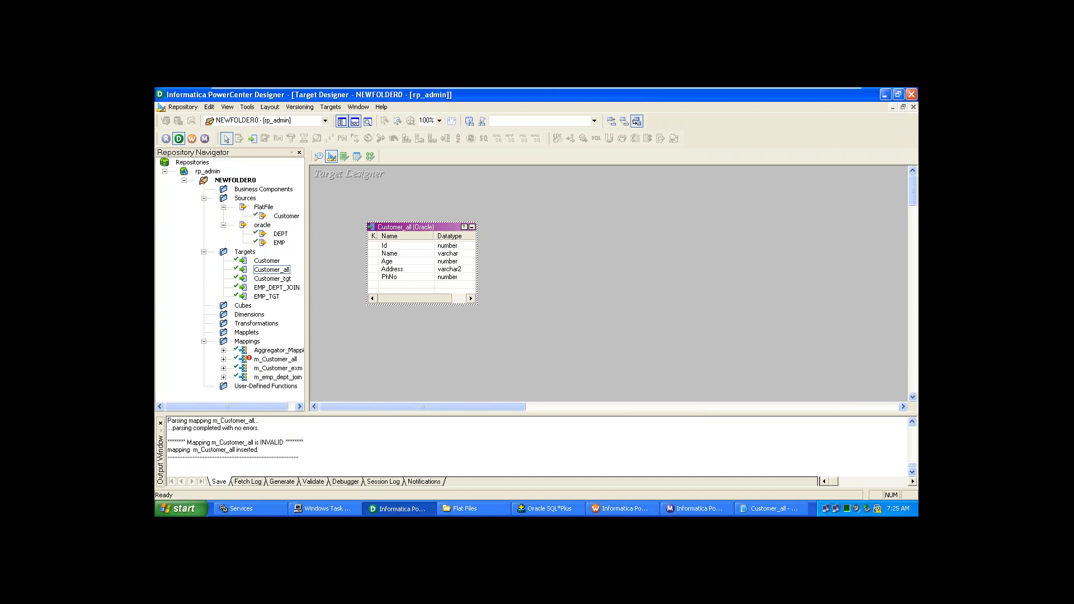
click(328, 106)
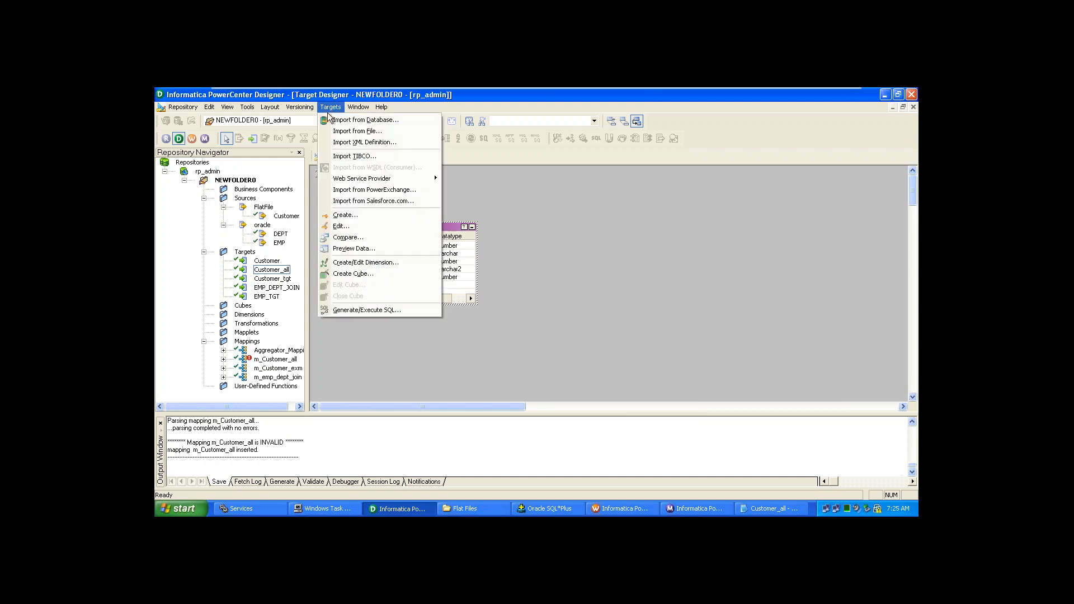
click(358, 310)
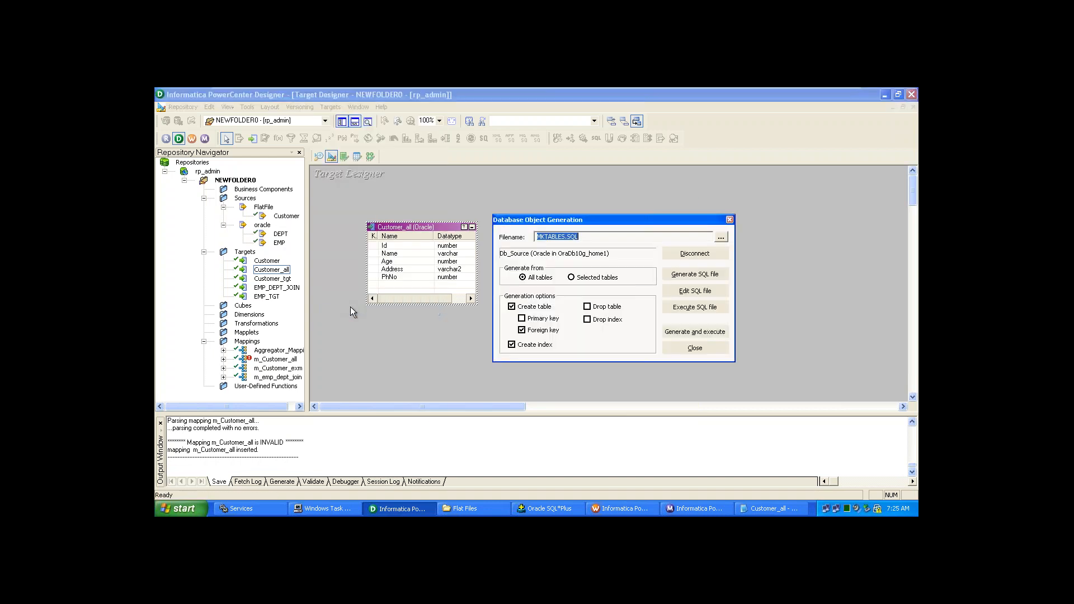
click(683, 332)
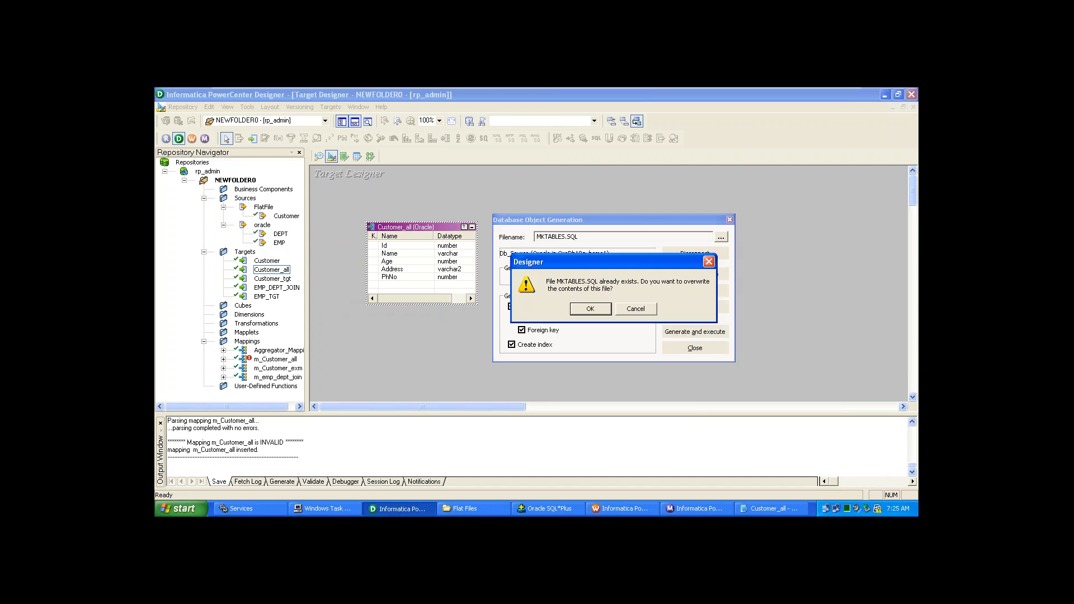
click(643, 308)
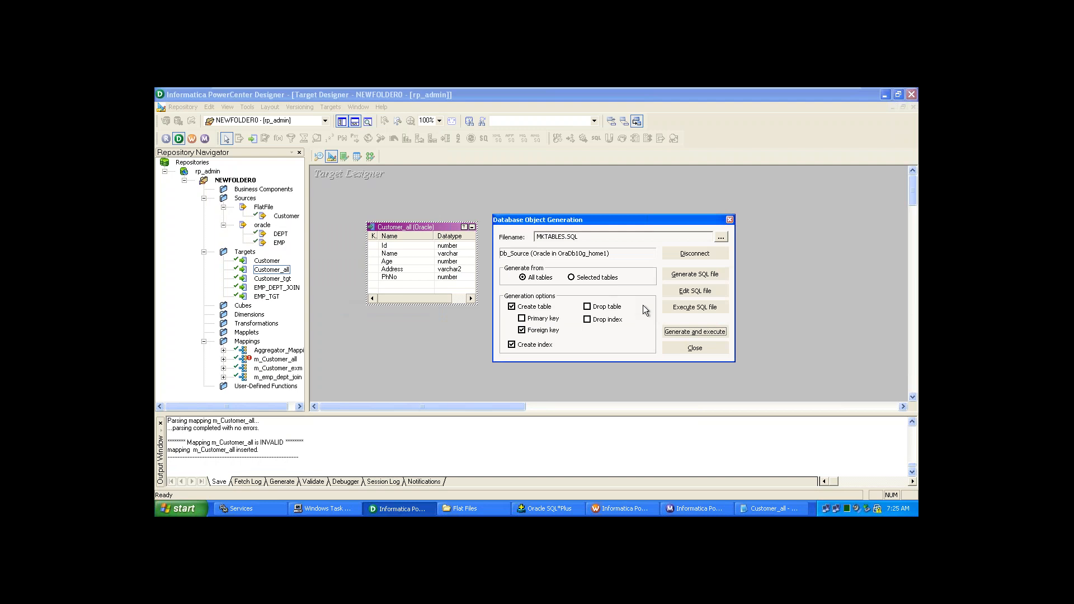
click(611, 311)
click(697, 334)
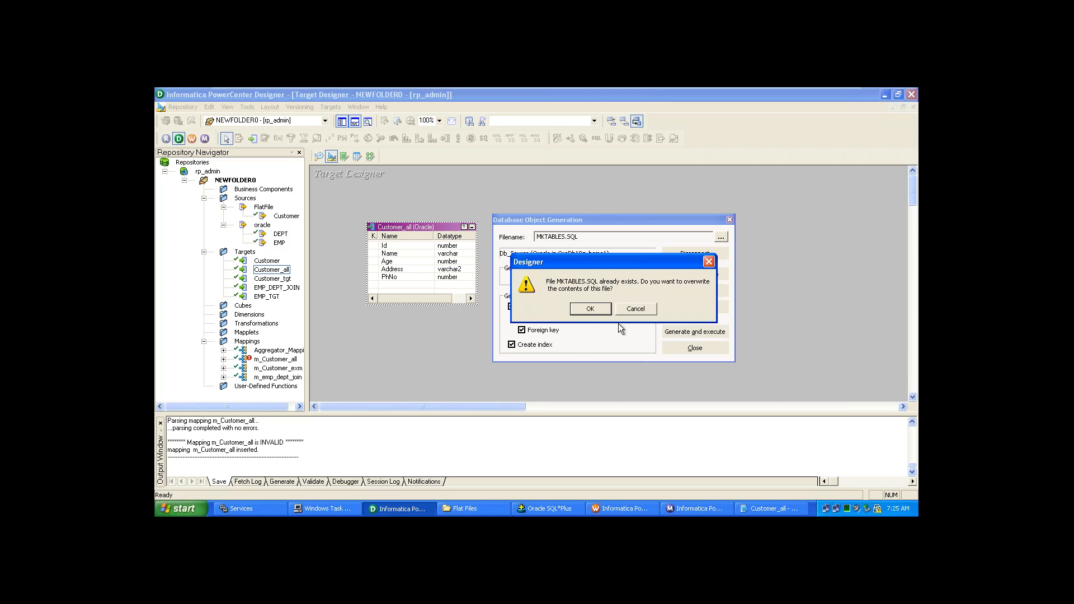
click(602, 311)
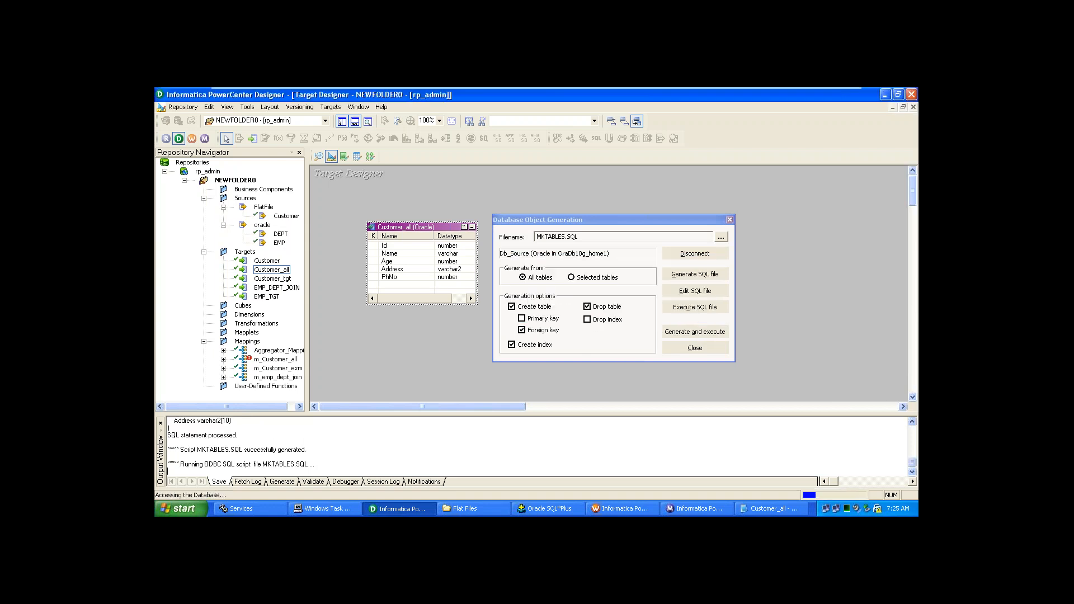
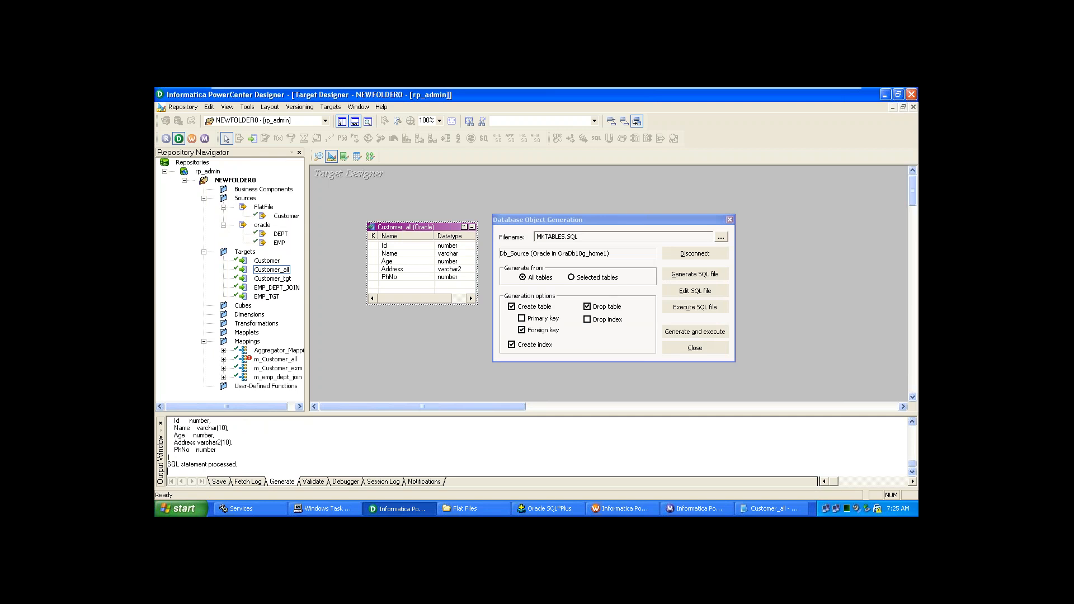
- Close the database object generation dialog and save NEWFOLDER0, dismissing the no-changes notice
click(714, 348)
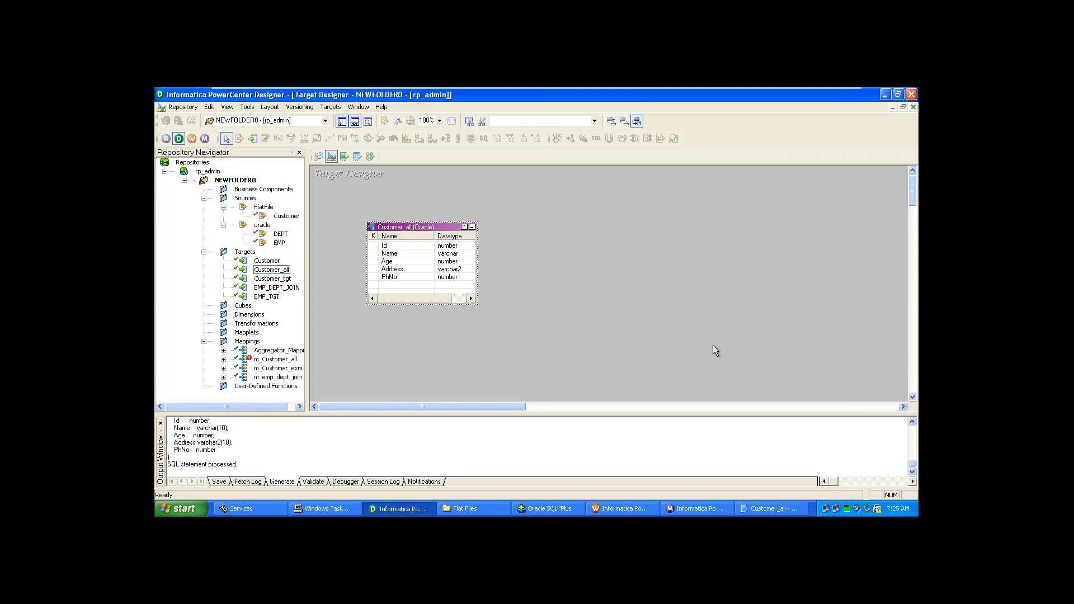
key(ctrl+s)
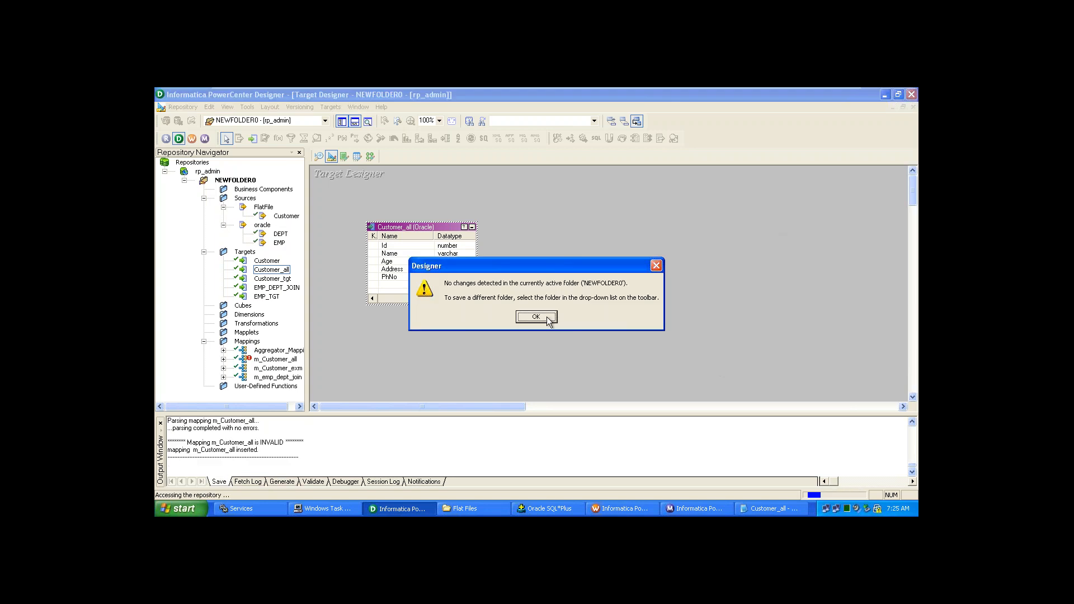
click(536, 317)
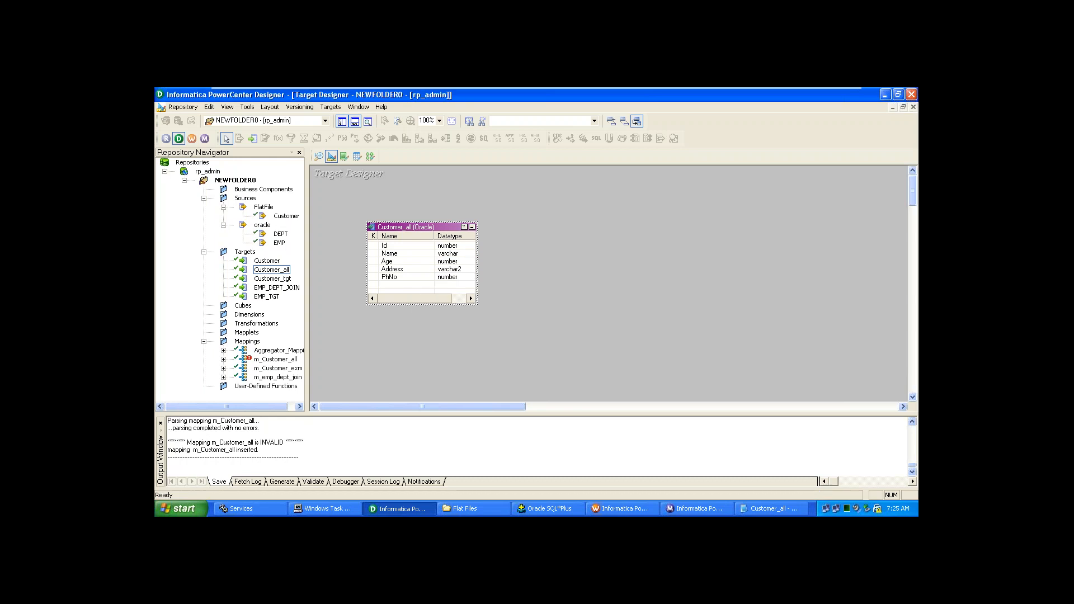
- Re-run the Customer query in SQL*Plus with /, returning 4 rows, then return to Designer
click(556, 510)
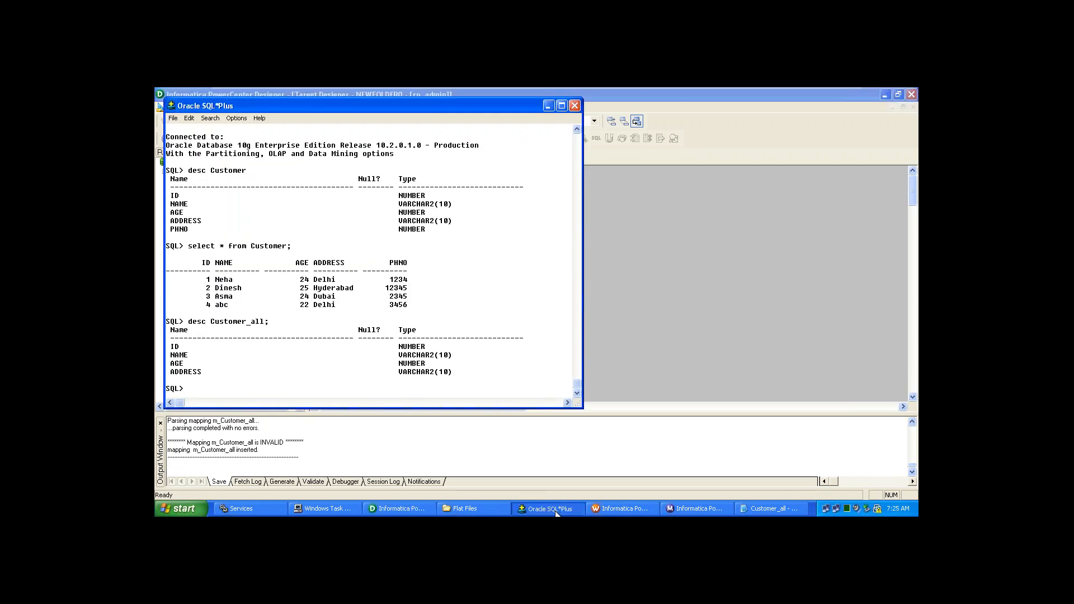
text(/)
key(Return)
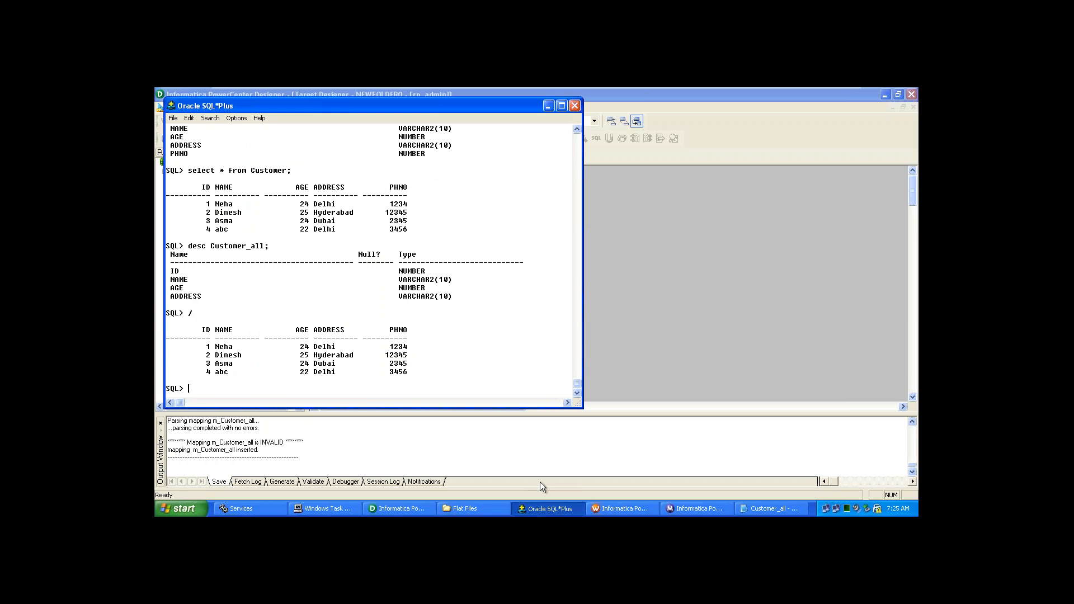
key(alt+Tab)
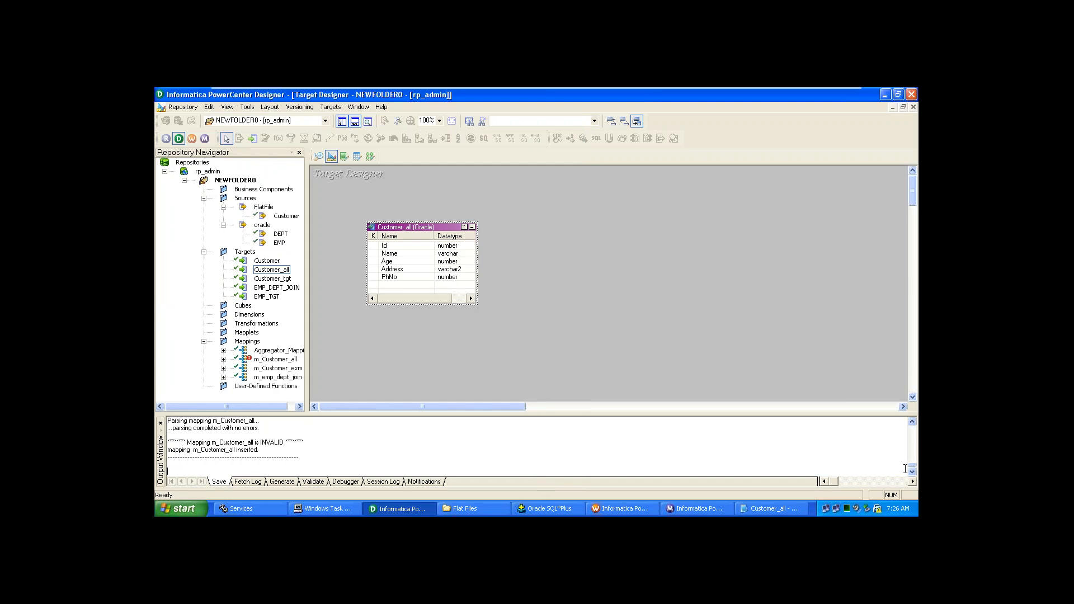
- Scroll the Output Save log through the Customer_all, m_Customer_exm and m_Customer_all INVALID messages
click(915, 423)
click(914, 424)
click(915, 423)
click(915, 423)
click(915, 423)
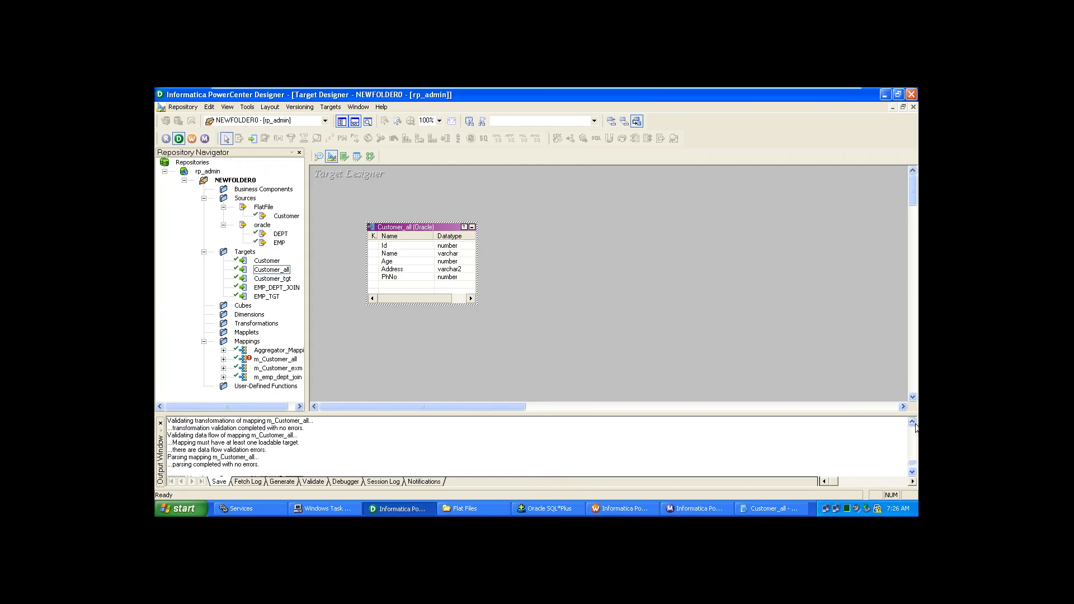
click(915, 423)
click(915, 423)
click(914, 422)
click(913, 423)
click(913, 423)
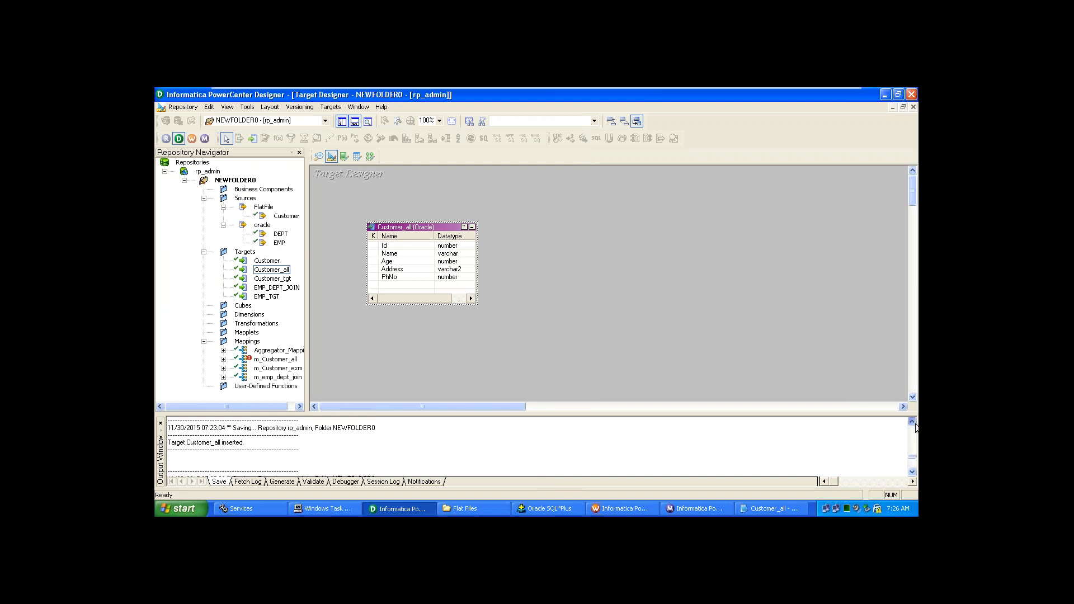
click(913, 422)
click(914, 424)
click(914, 424)
click(914, 423)
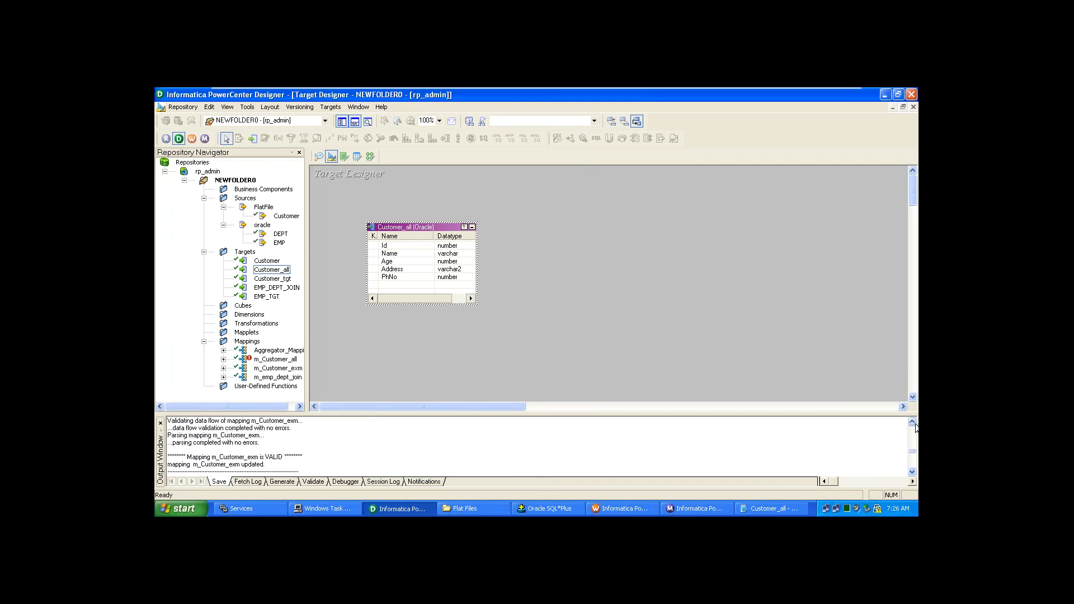
click(914, 424)
click(914, 424)
click(914, 423)
click(914, 424)
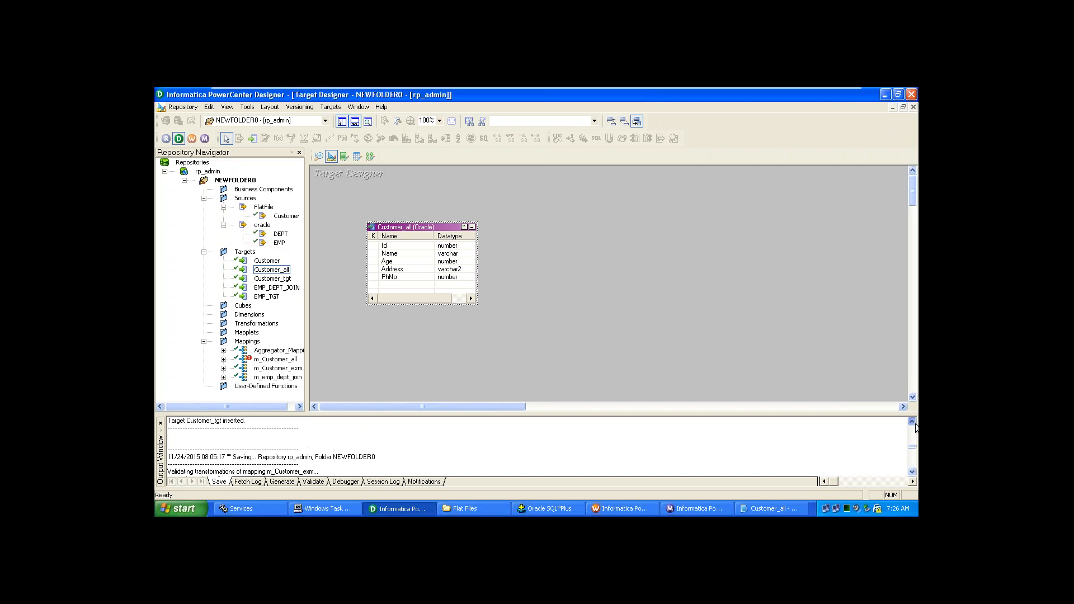
click(914, 423)
click(913, 422)
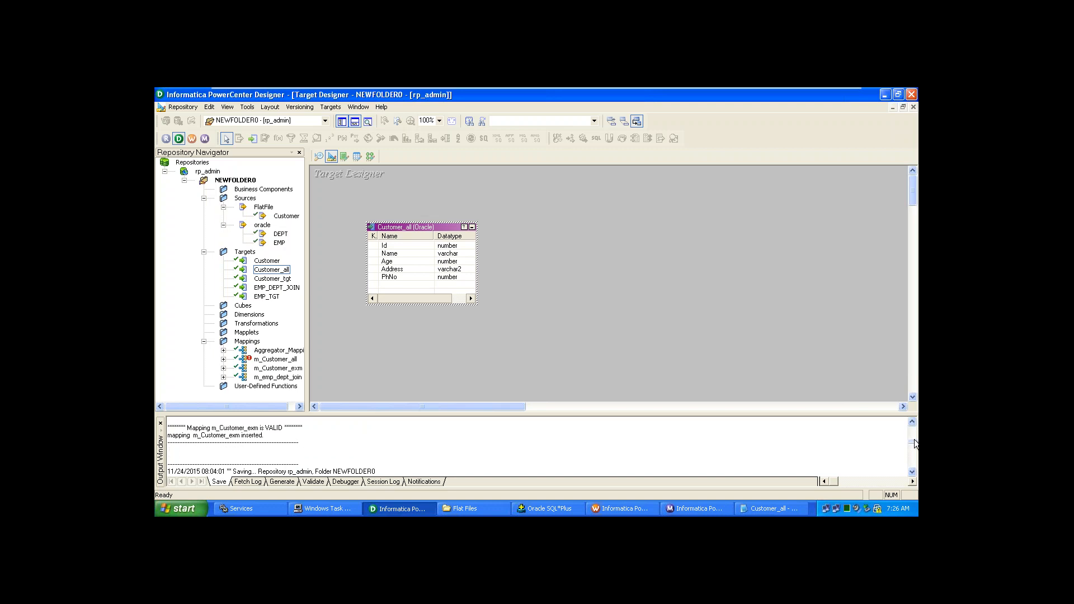
click(913, 472)
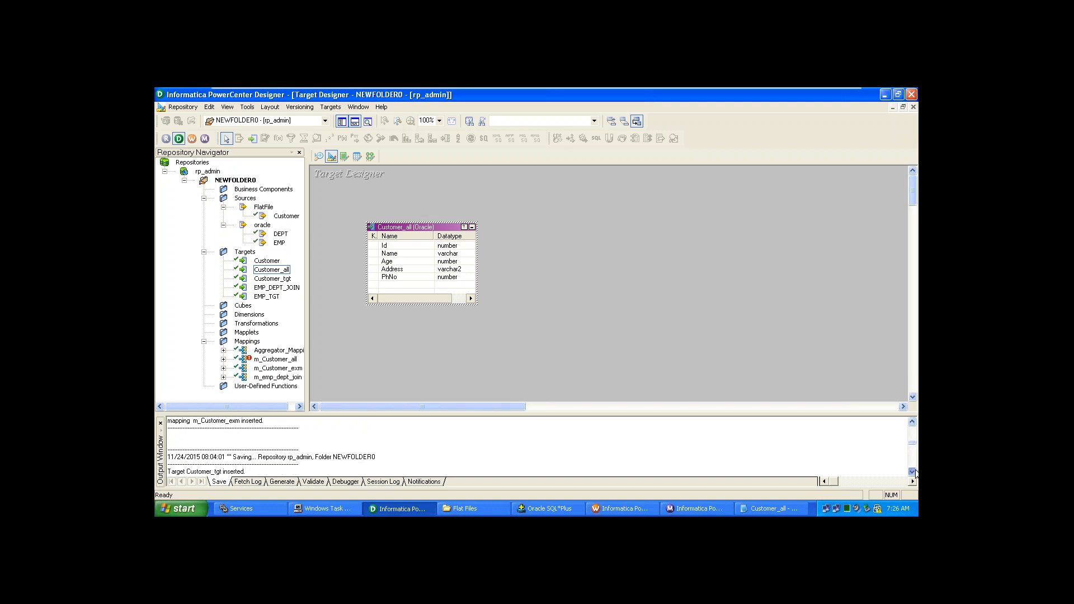
click(914, 472)
click(914, 471)
click(914, 472)
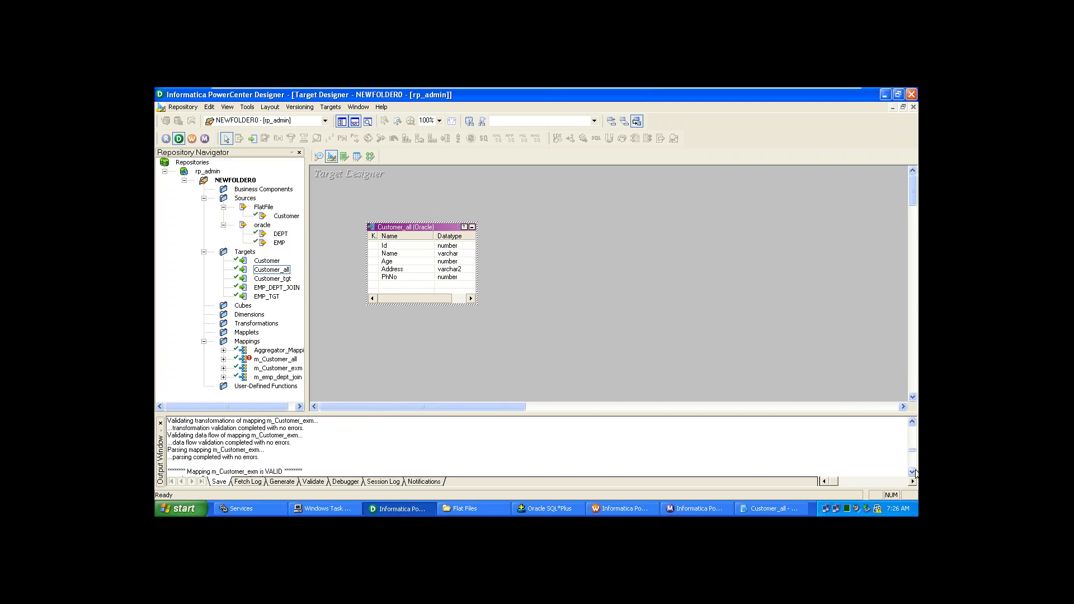
click(913, 471)
click(913, 471)
click(913, 472)
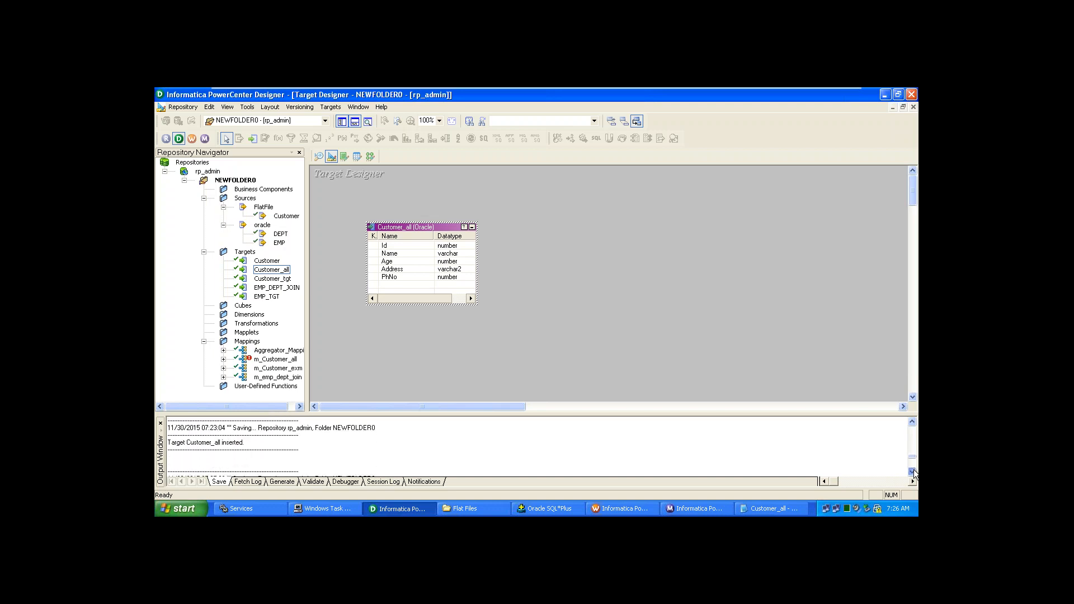
click(913, 471)
click(913, 472)
click(913, 472)
click(912, 472)
click(912, 471)
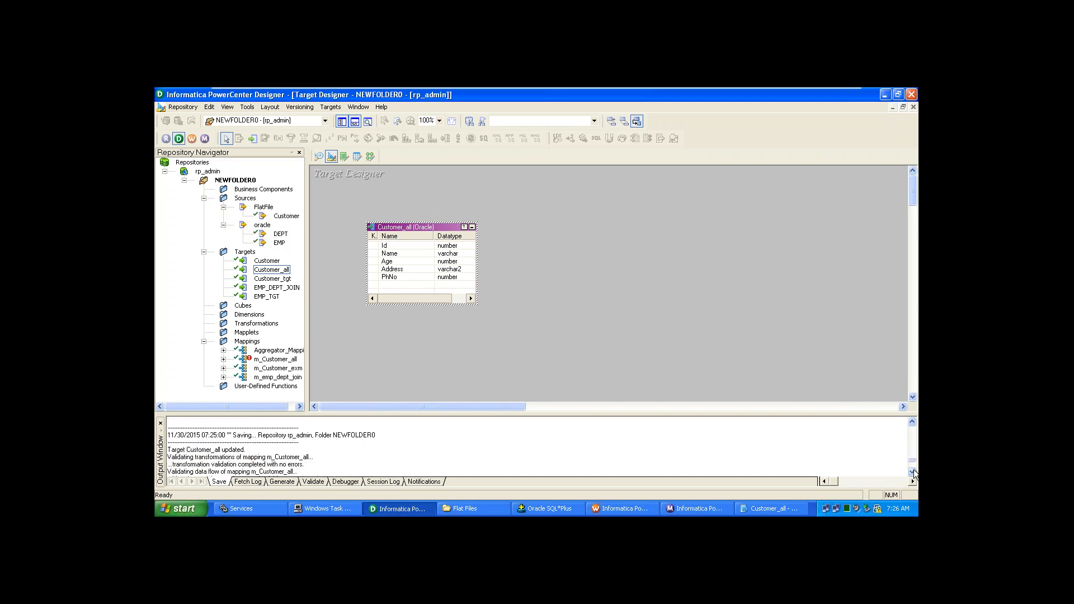
click(912, 472)
click(912, 472)
click(912, 471)
click(912, 471)
click(913, 471)
click(913, 472)
click(913, 472)
click(912, 472)
click(913, 472)
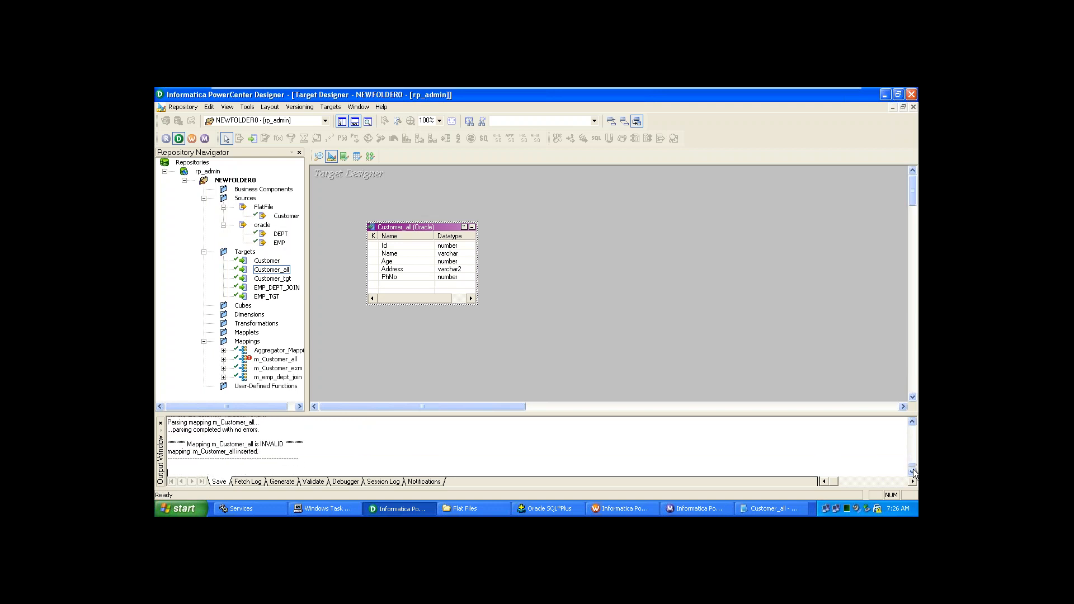
click(913, 471)
- Show the Generate log and scroll to the DROP and CREATE TABLE Customer_all script
click(289, 483)
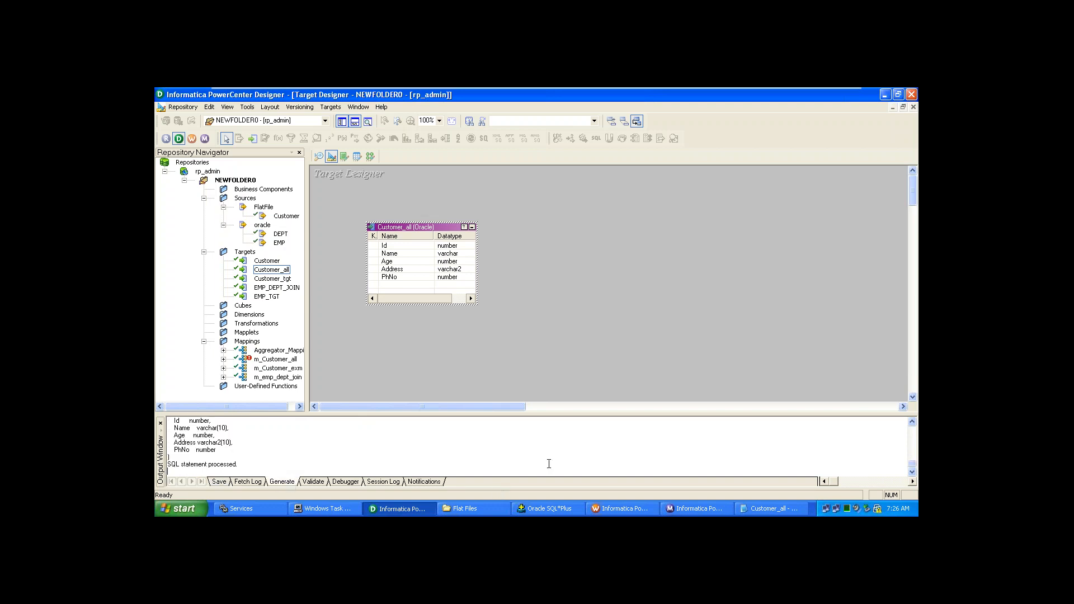
click(912, 422)
click(912, 423)
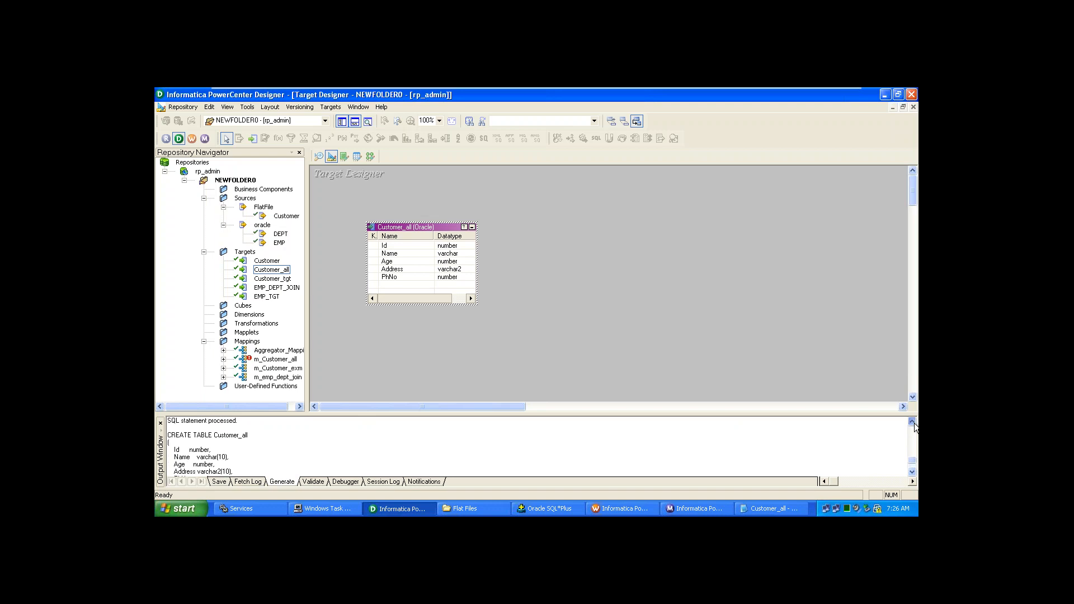
click(913, 423)
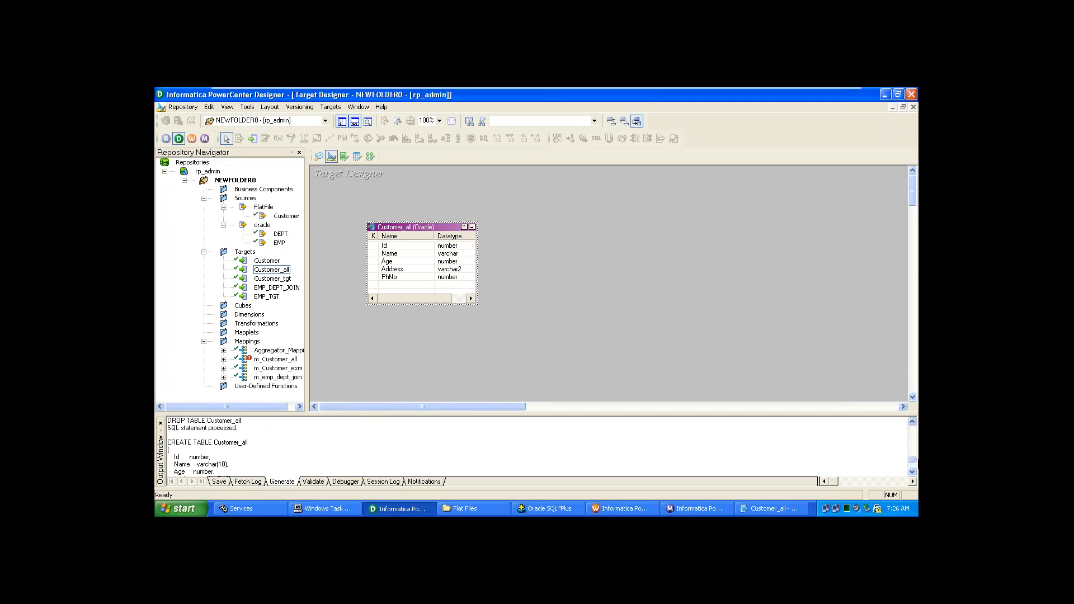
click(912, 475)
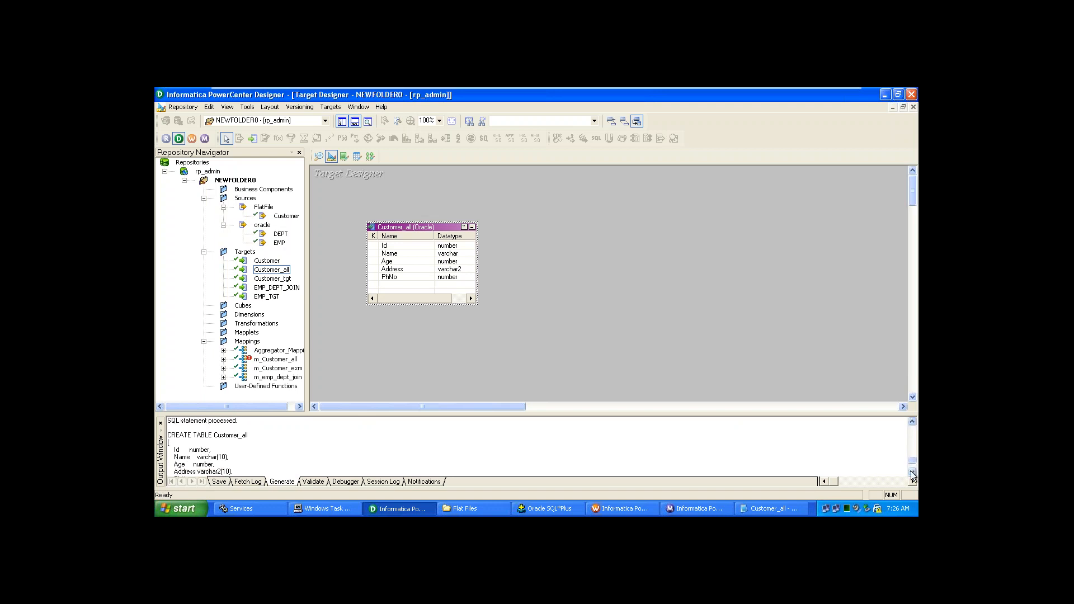
click(912, 424)
click(913, 424)
click(912, 424)
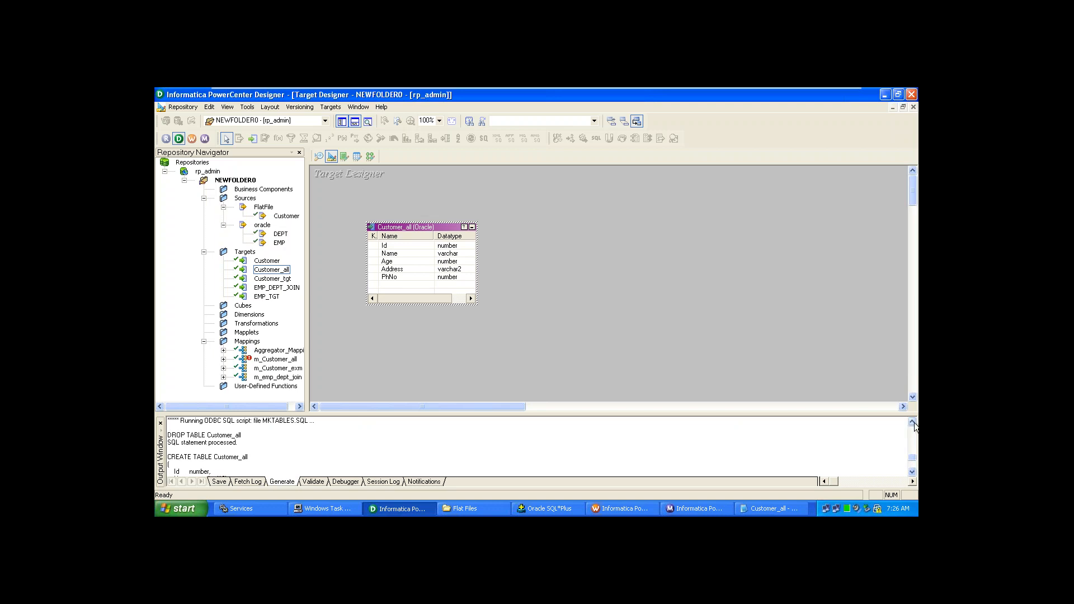
click(913, 473)
click(914, 473)
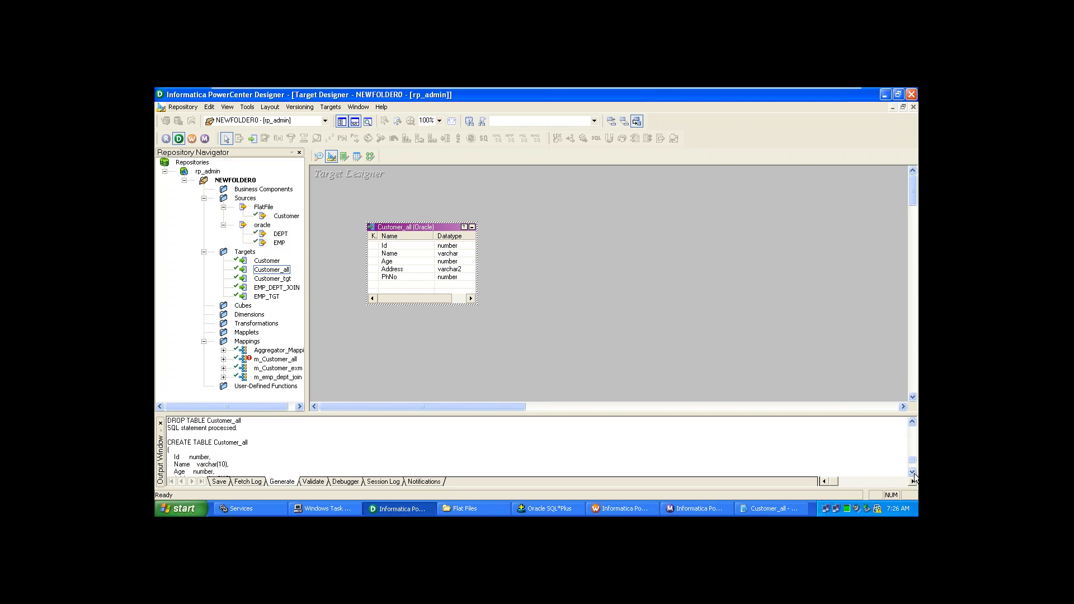
click(914, 473)
click(914, 473)
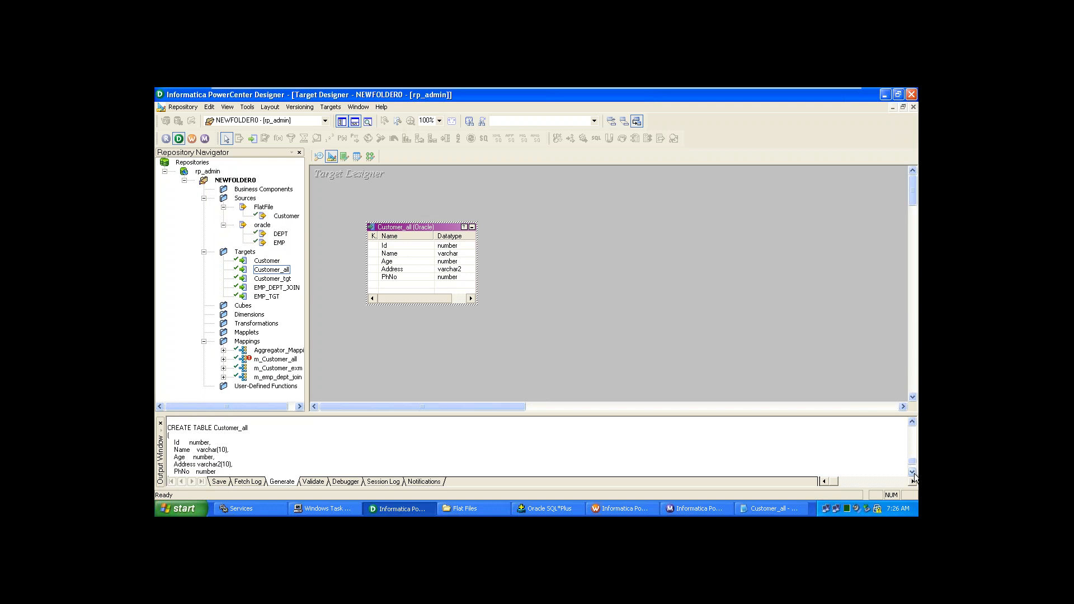
click(914, 473)
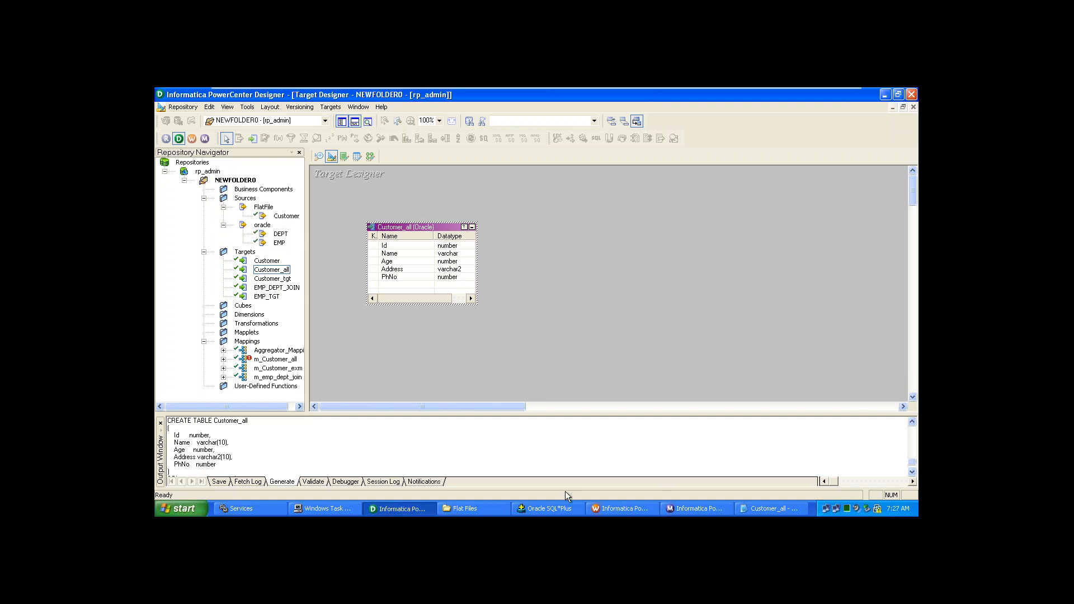
- Mark and clear blocks of the Customer query results in SQL*Plus
click(538, 509)
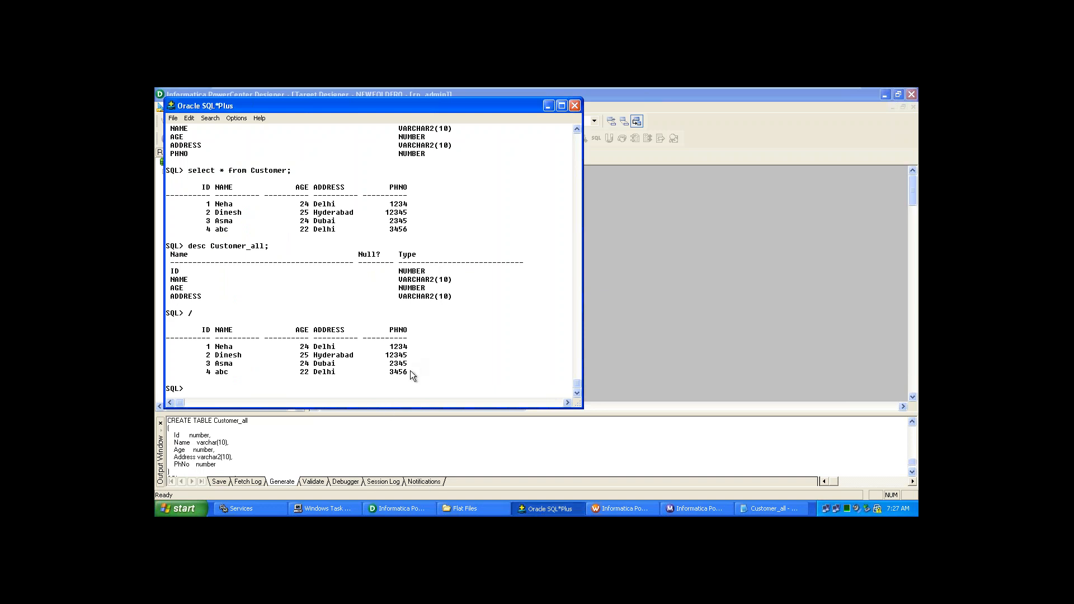
drag(408, 365, 244, 331)
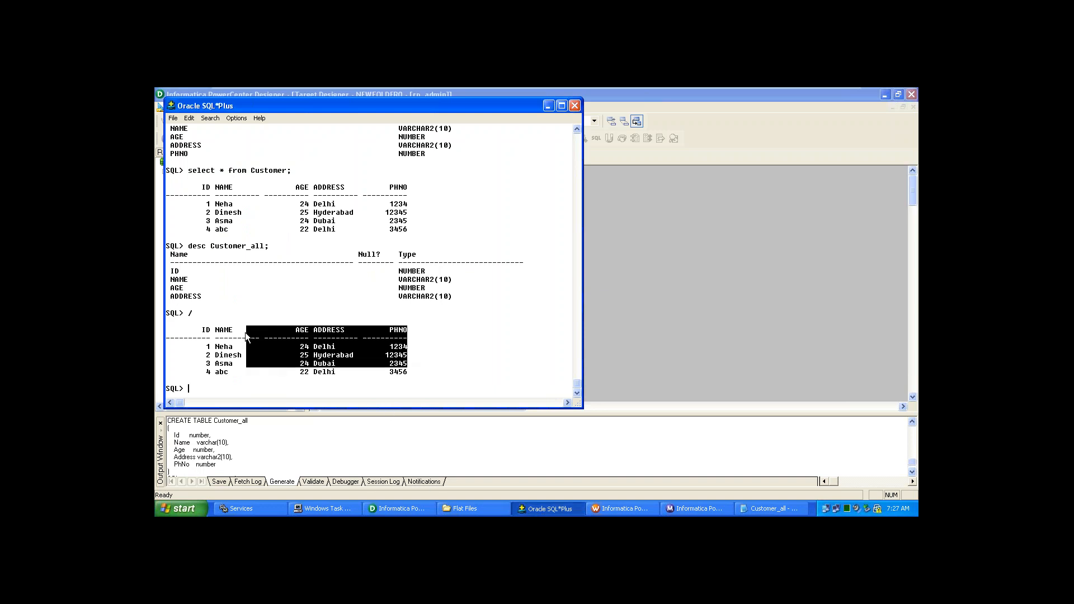
click(442, 349)
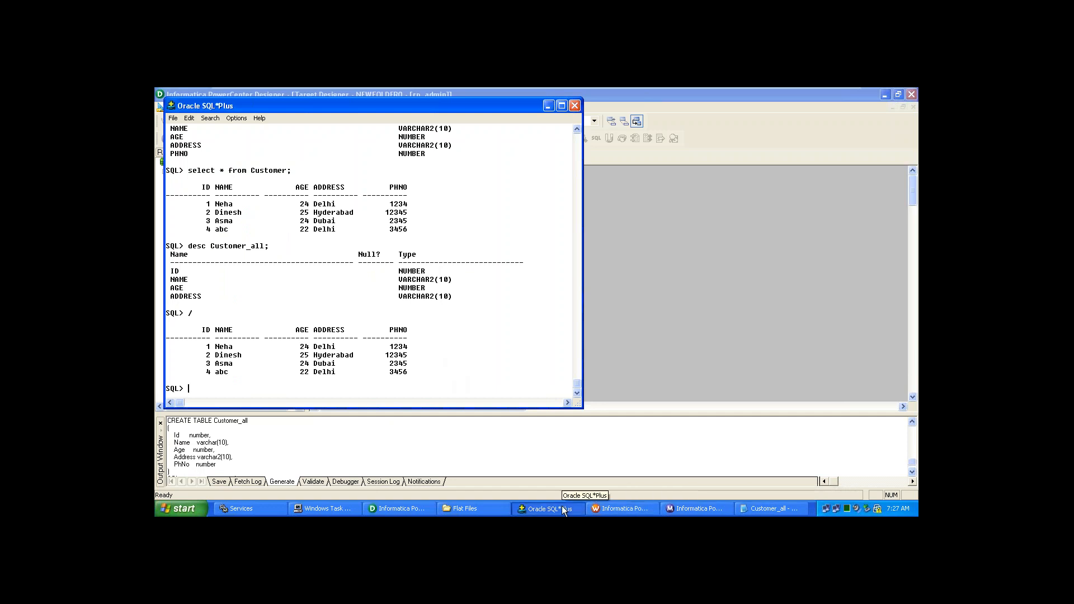
click(404, 510)
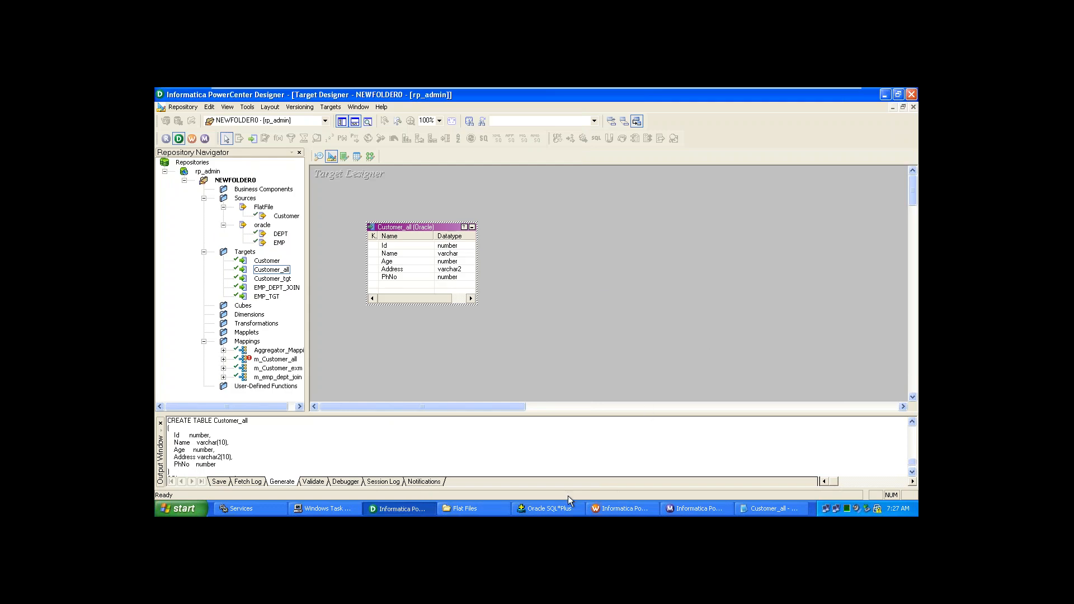
click(552, 511)
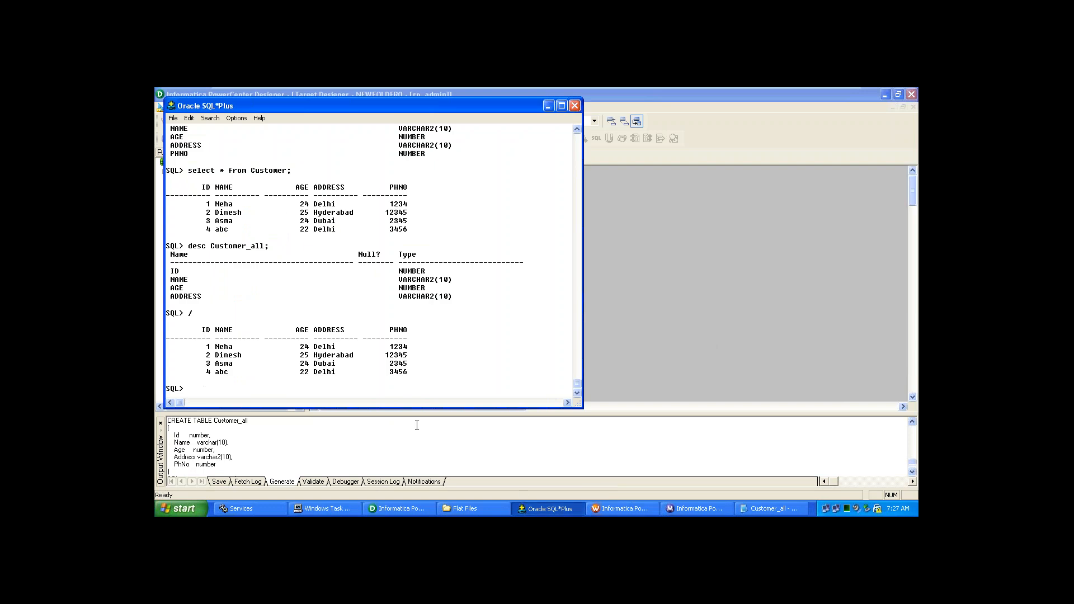
drag(377, 362, 162, 324)
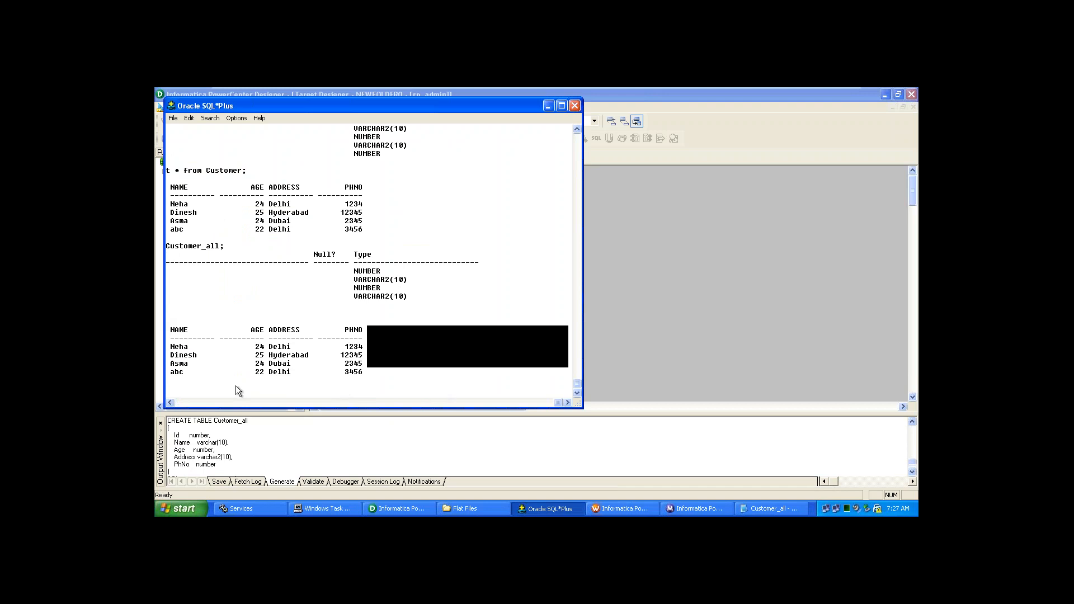
drag(171, 403, 171, 403)
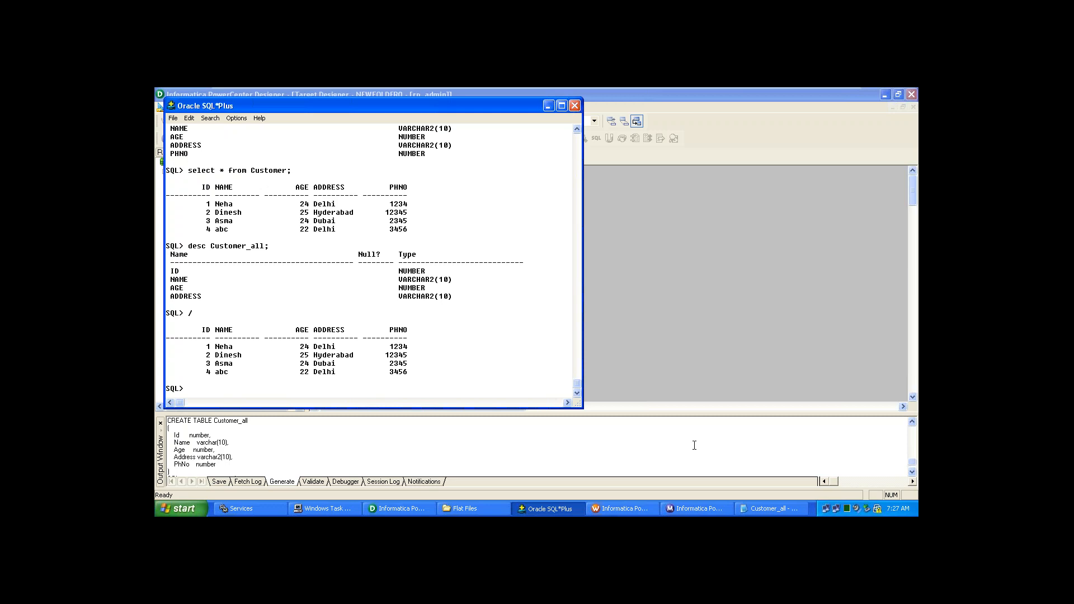
- Re-run the Customer query and run desc Customer_all; showing the new PHNO NUMBER column
text(/)
key(Return)
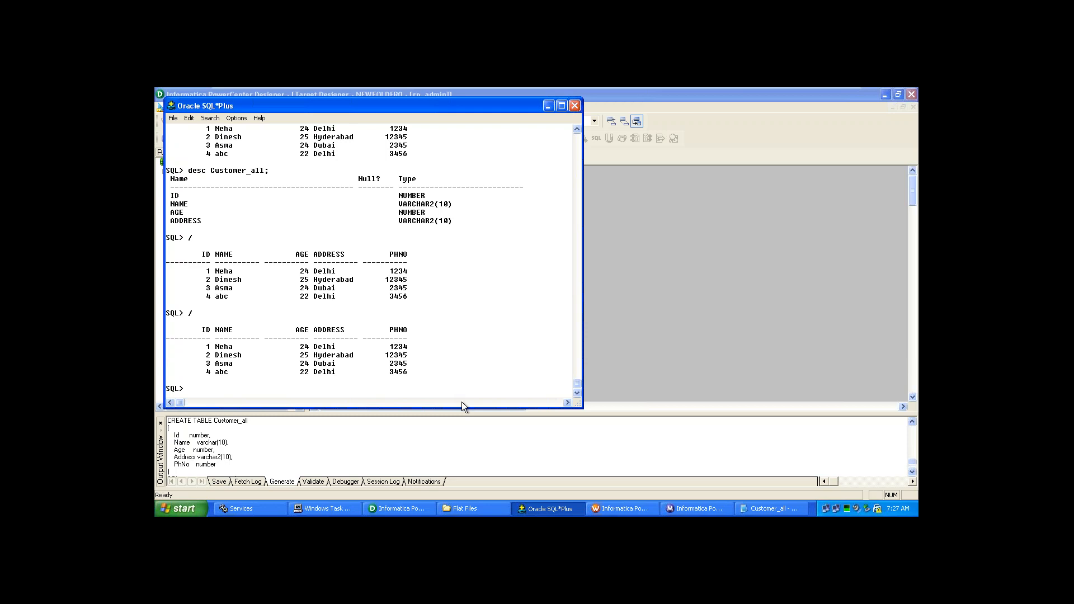
text(desc Customer_all;)
key(Return)
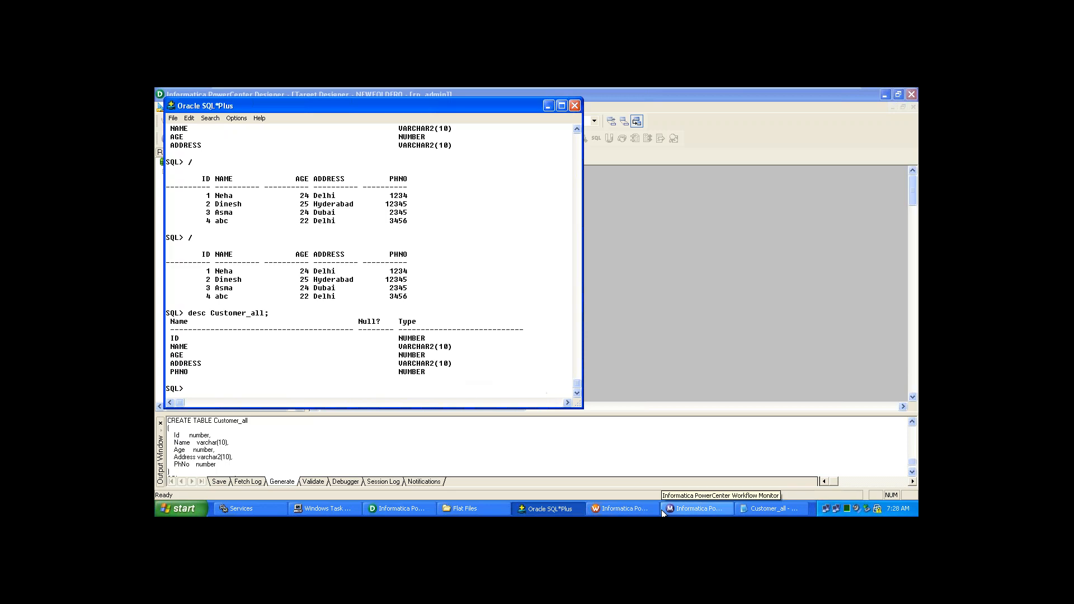
click(406, 508)
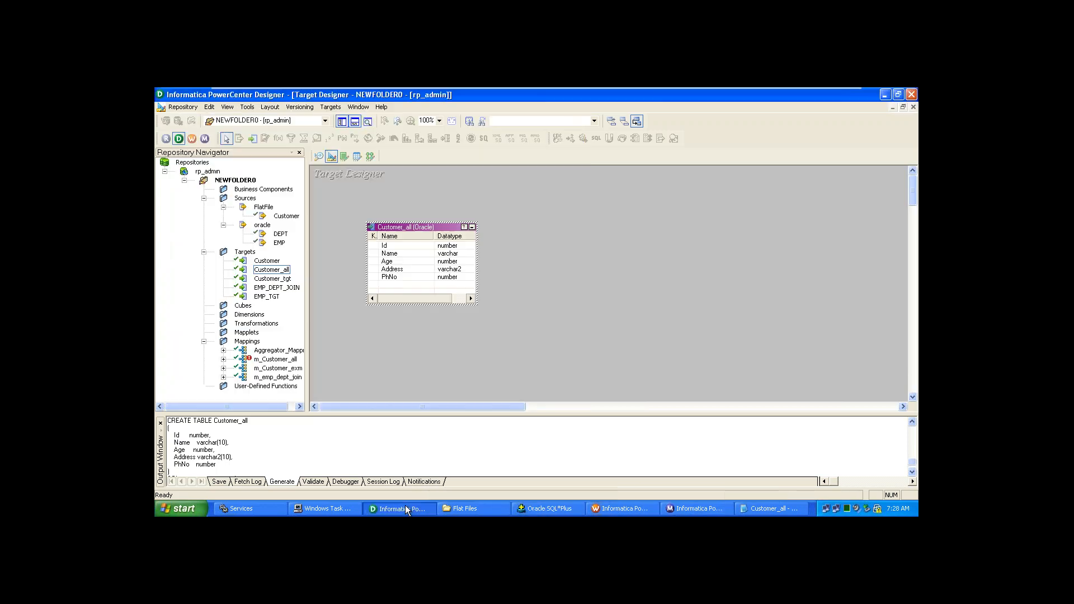
- Link all five SQ_Customer ports to the Customer_all target in m_Customer_all and save the mapping
click(579, 250)
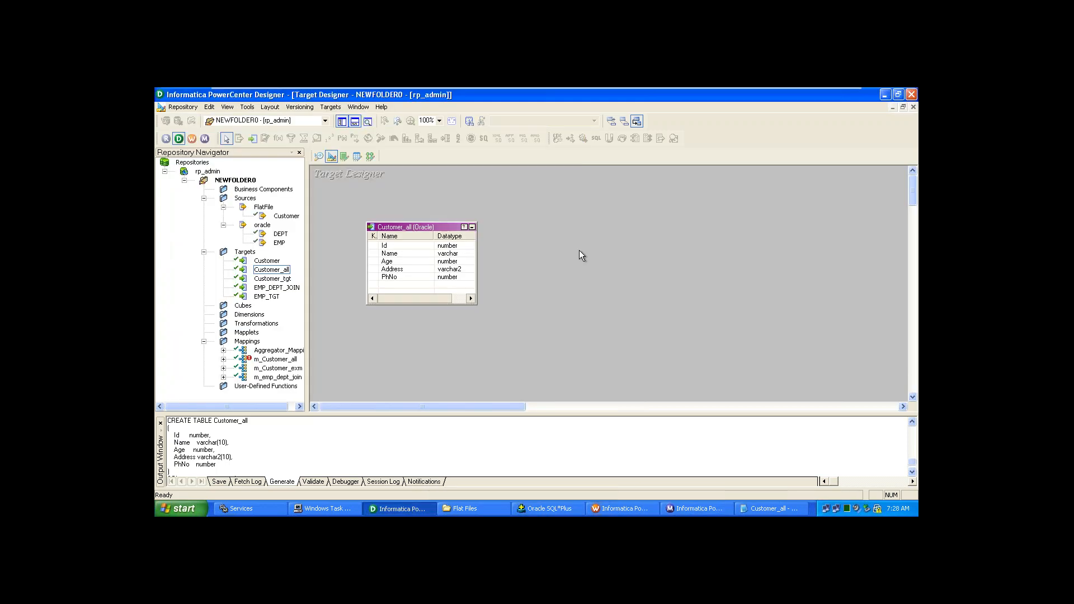
click(369, 157)
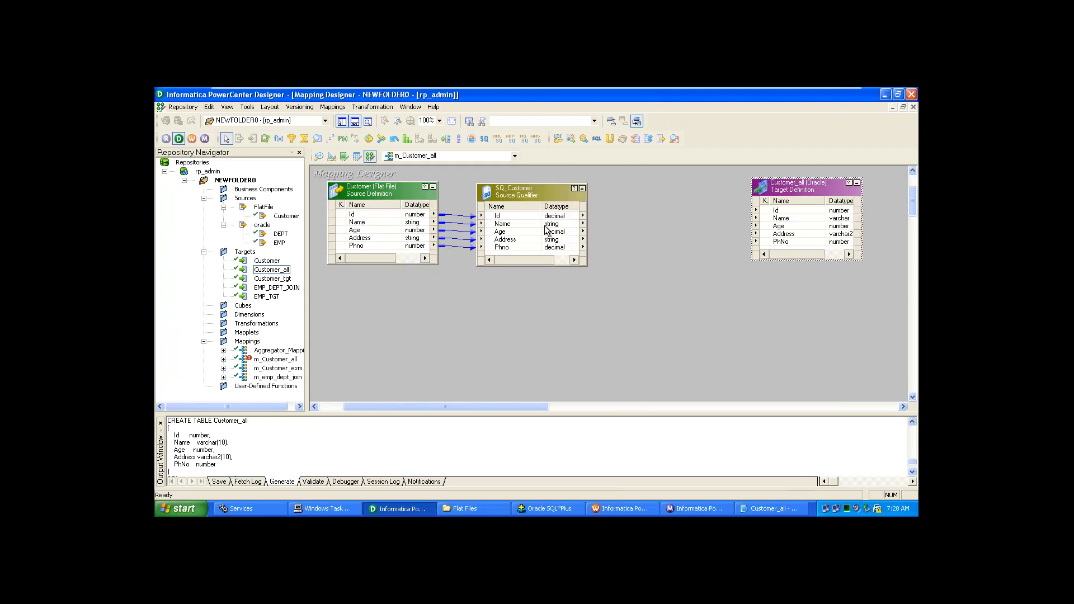
click(489, 217)
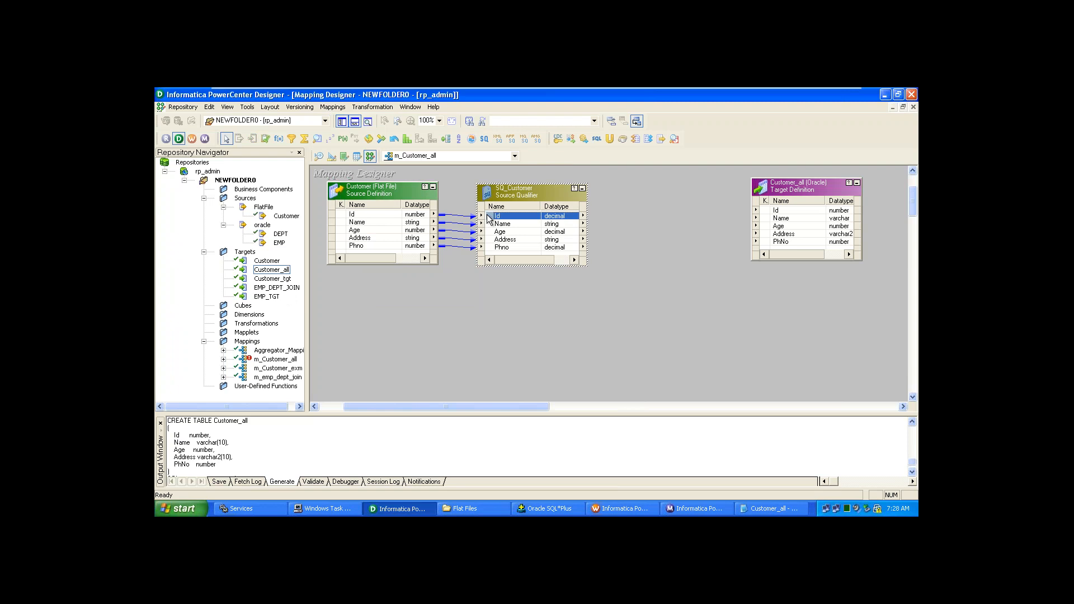
right_click(489, 217)
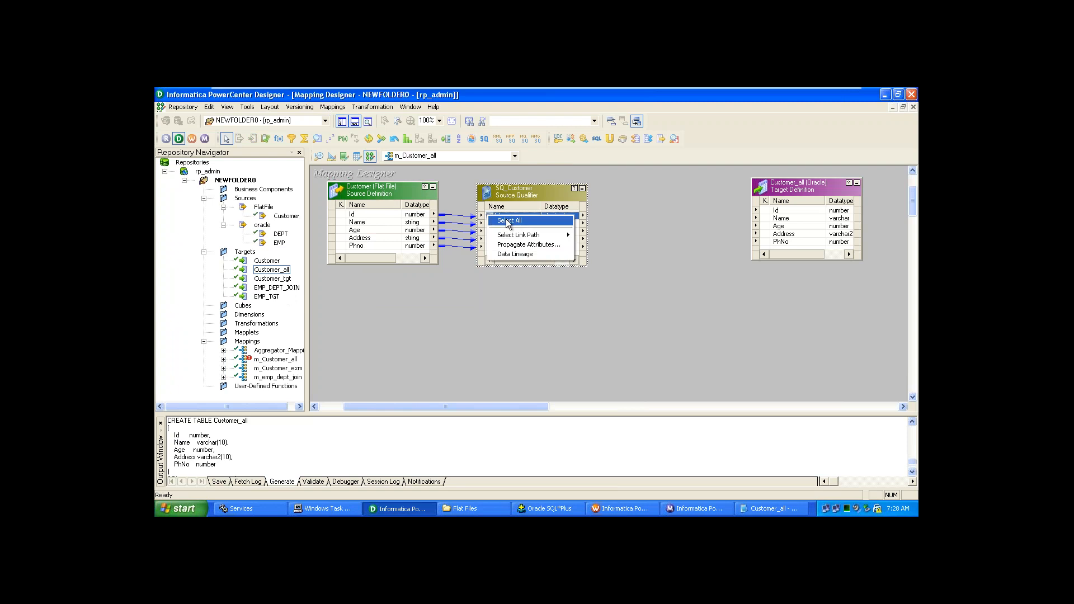
click(508, 222)
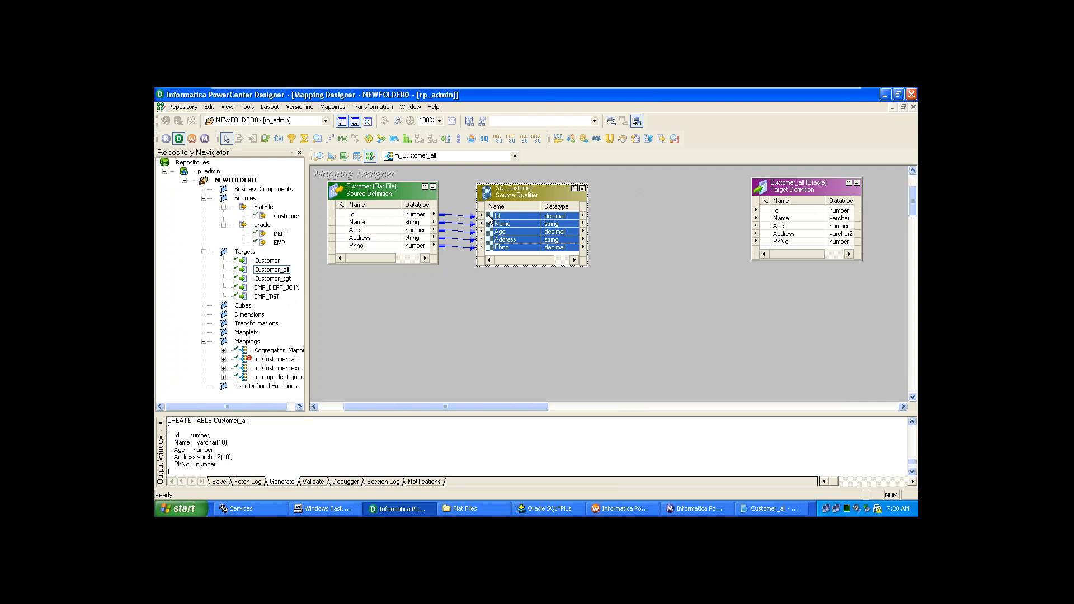
mouse_move(498, 222)
mouse_down()
mouse_move(691, 206)
mouse_move(772, 212)
mouse_up()
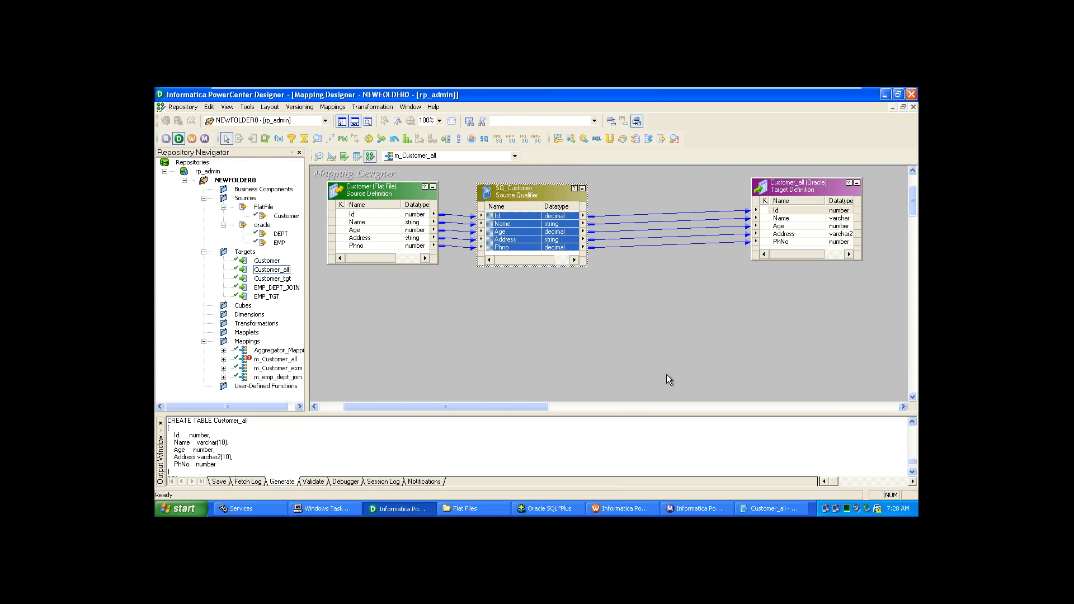
click(638, 251)
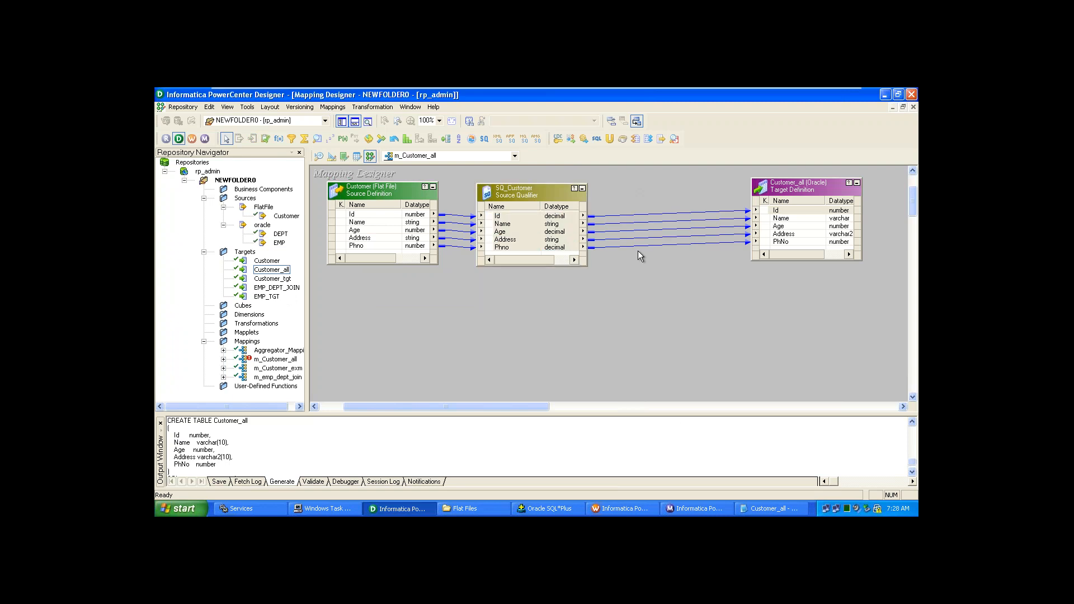
key(ctrl+s)
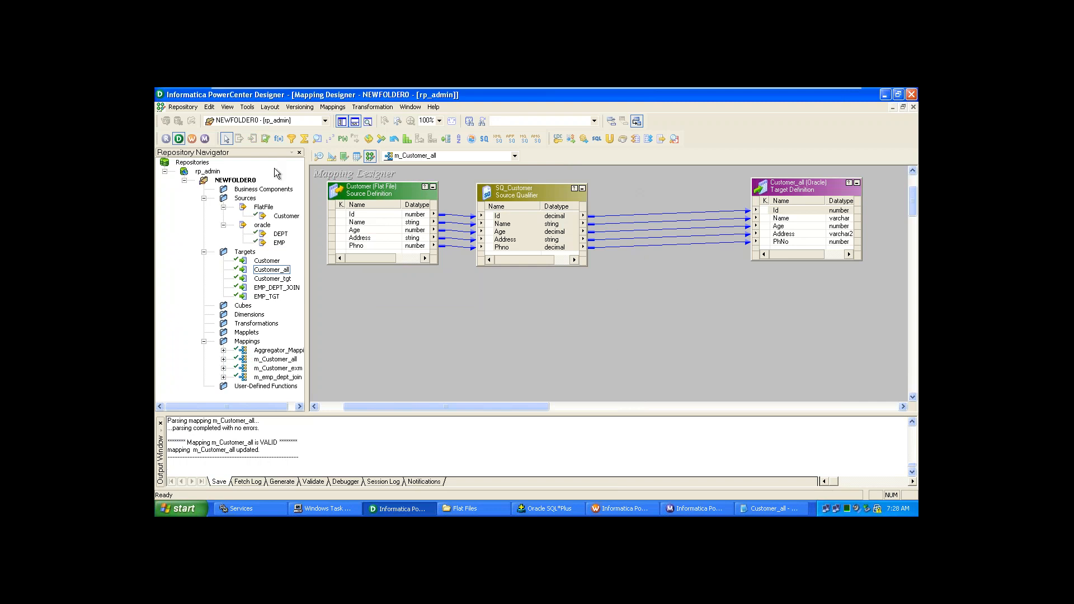
- Dismiss the connection failure in Workflow Manager and reconnect to rp_admin with the repository password
click(609, 508)
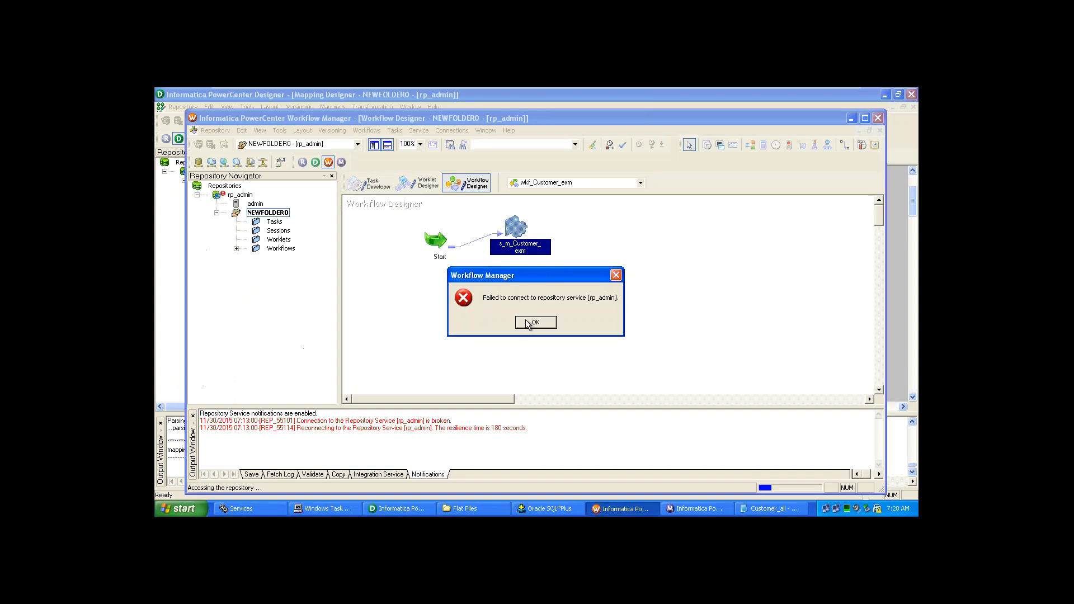
click(527, 323)
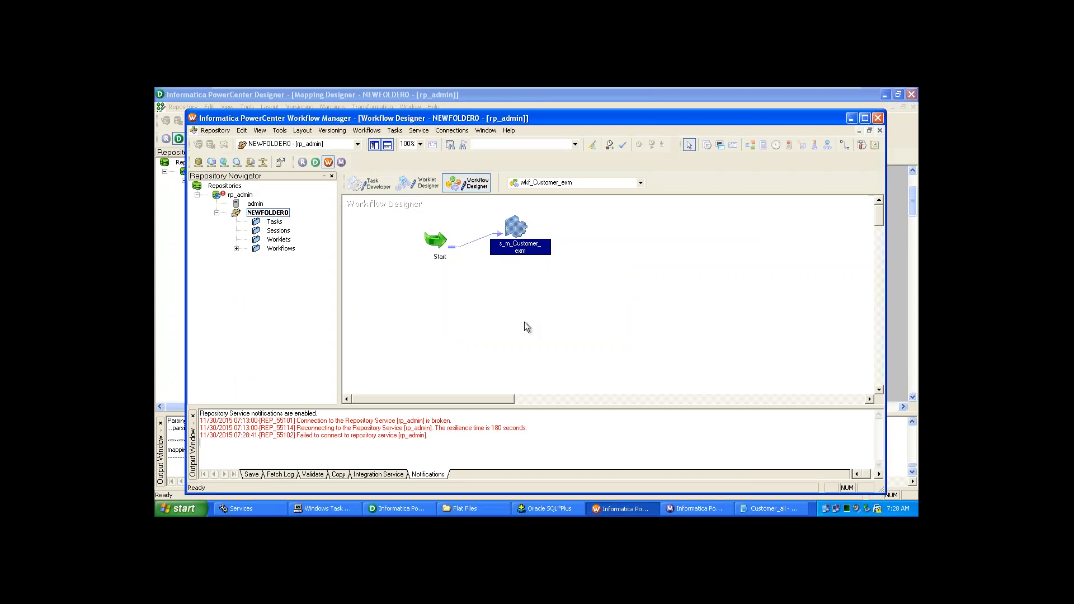
right_click(241, 195)
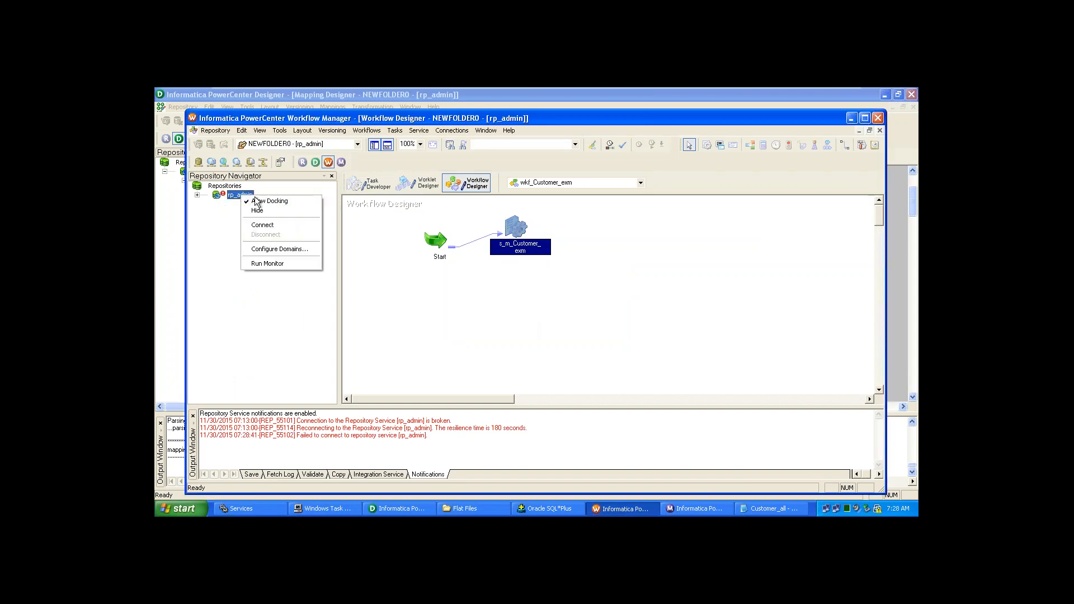
click(286, 225)
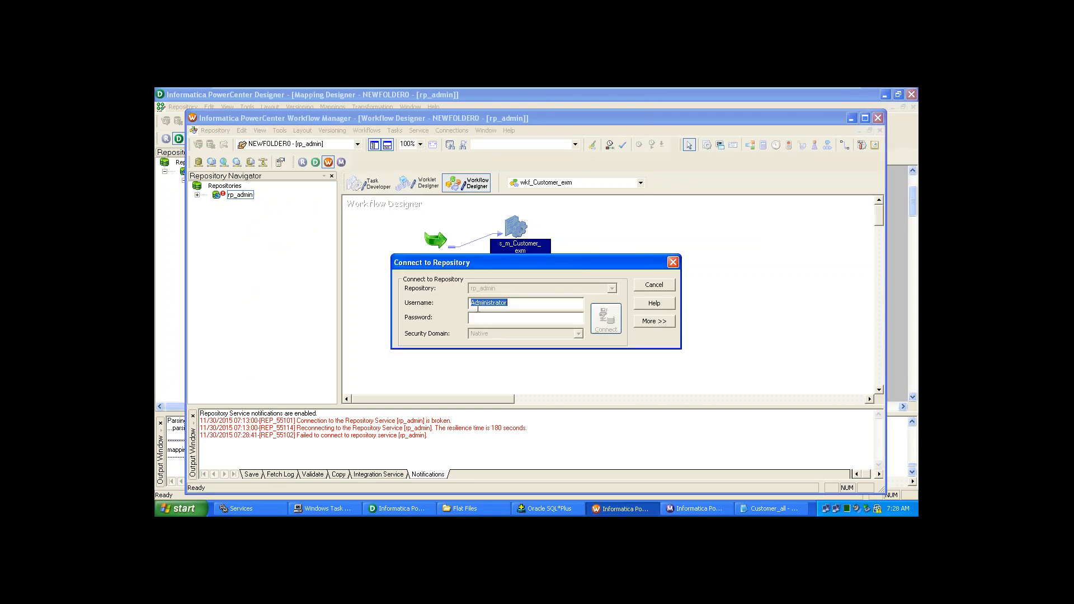
click(491, 318)
key(ctrl+v)
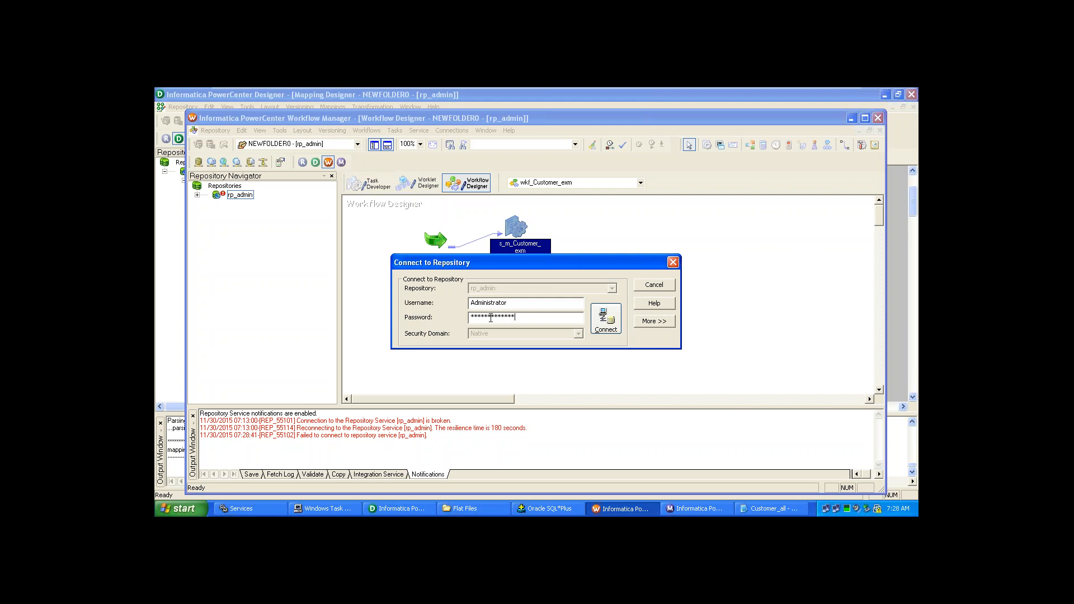
click(606, 319)
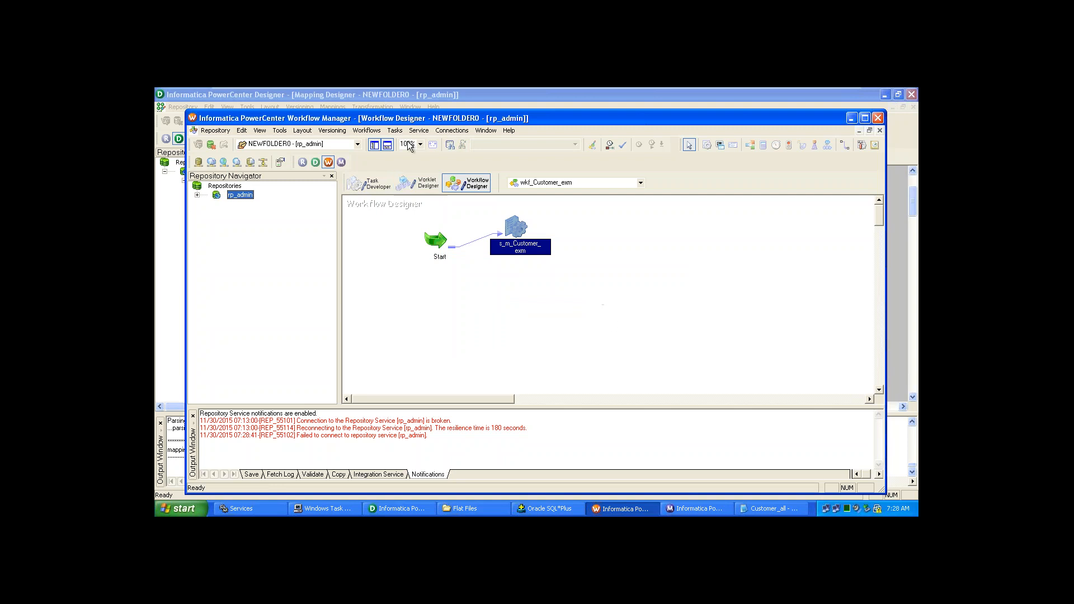
- Close the currently open wkf_Customer_exm workflow
click(364, 133)
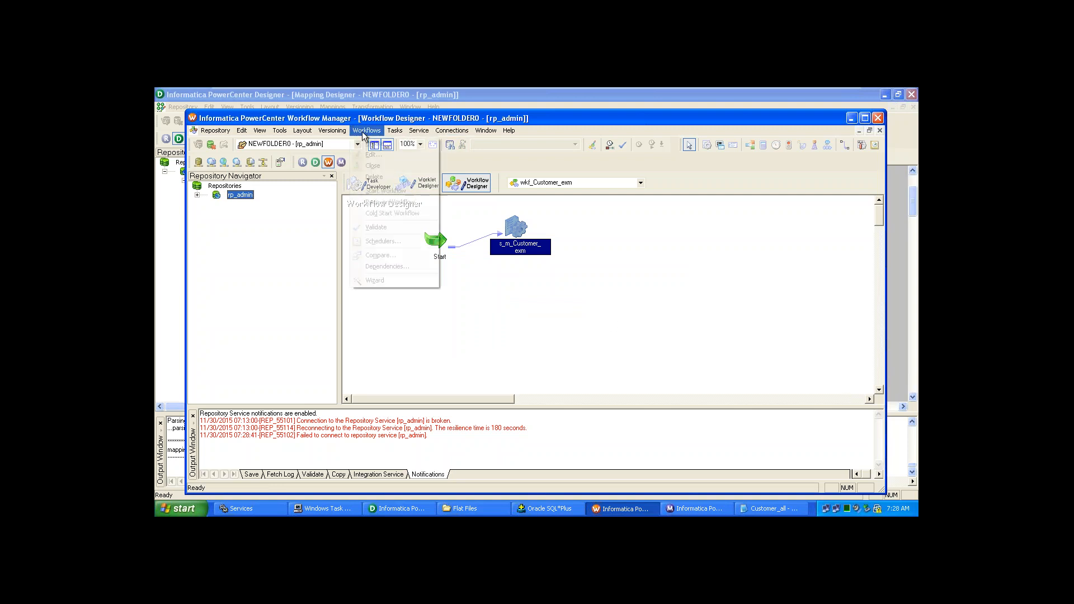
right_click(472, 292)
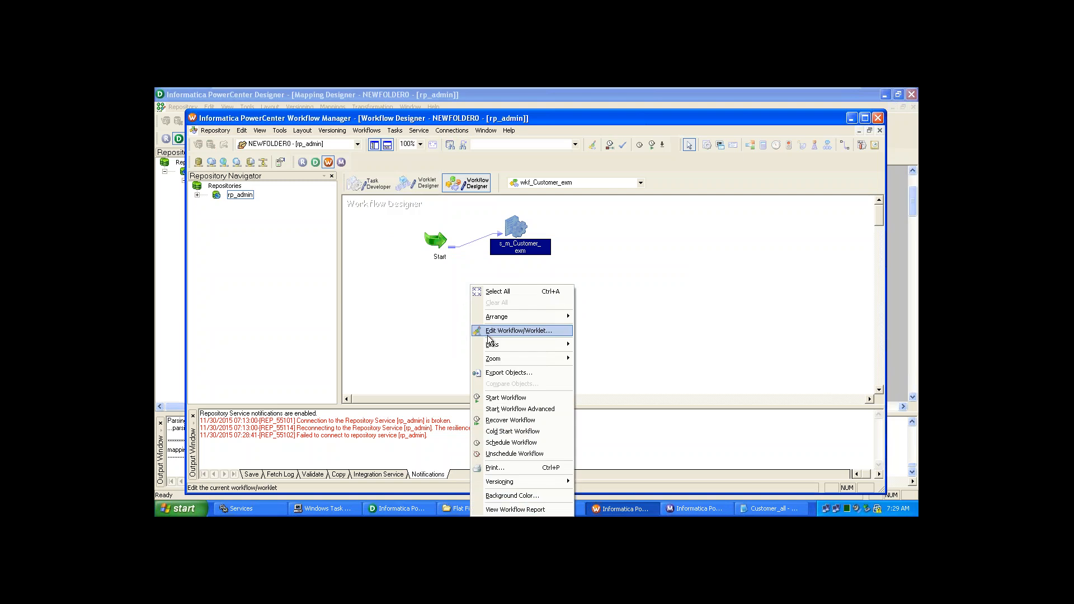
click(405, 312)
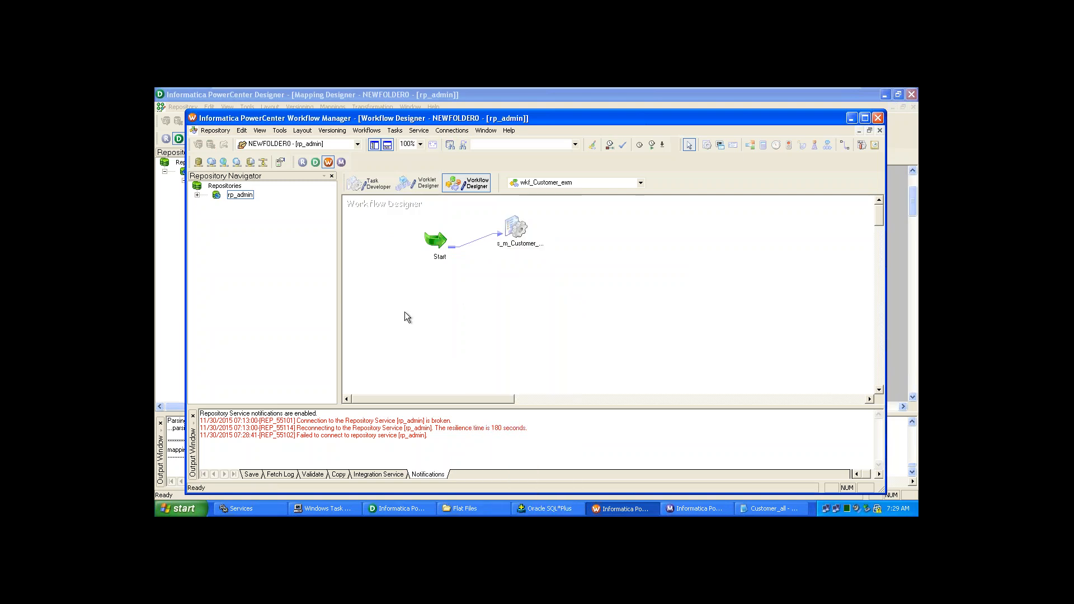
click(359, 133)
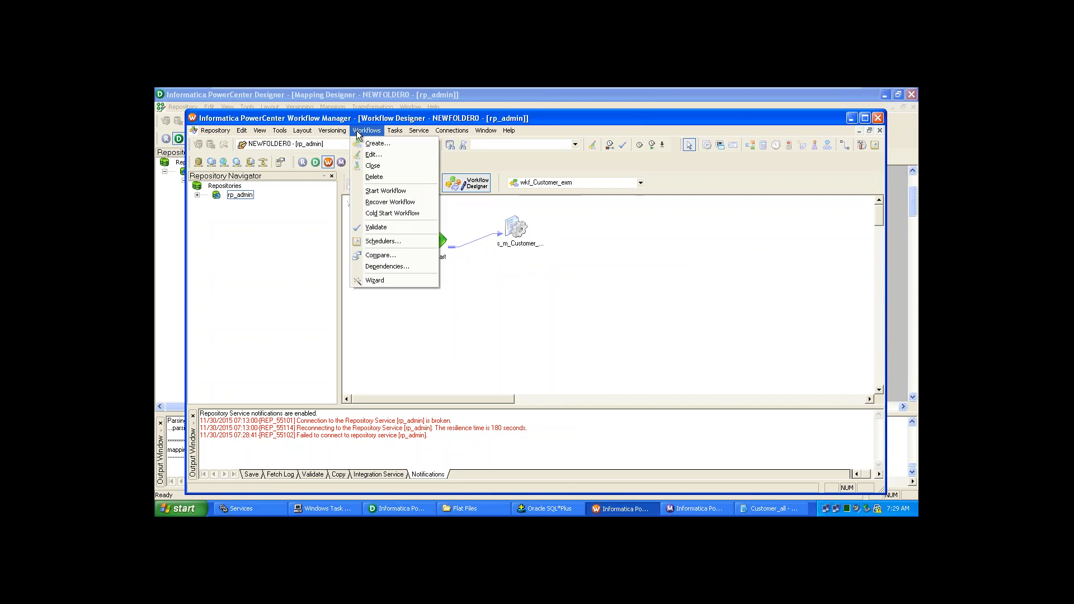
click(372, 165)
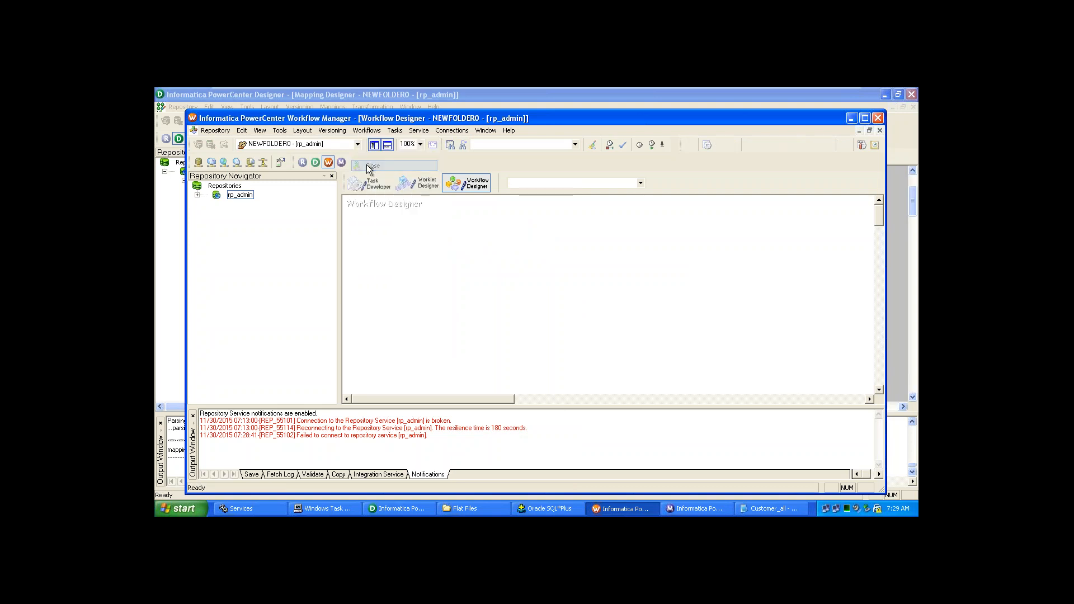
- Create a new workflow named wkf_m_Customer_all
click(365, 131)
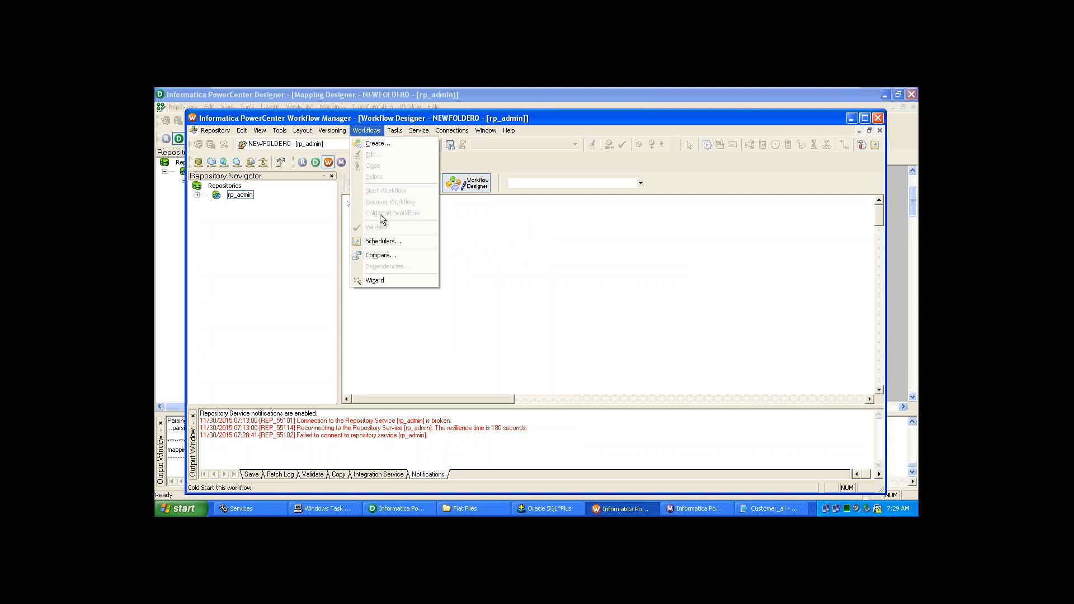
click(376, 144)
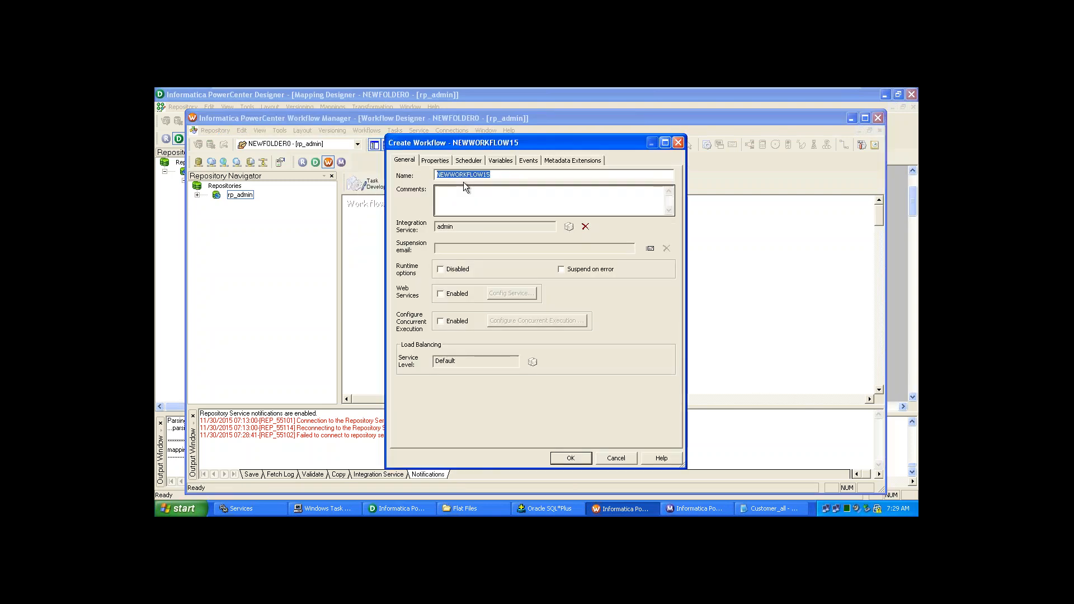
text(wkf_m_Cust)
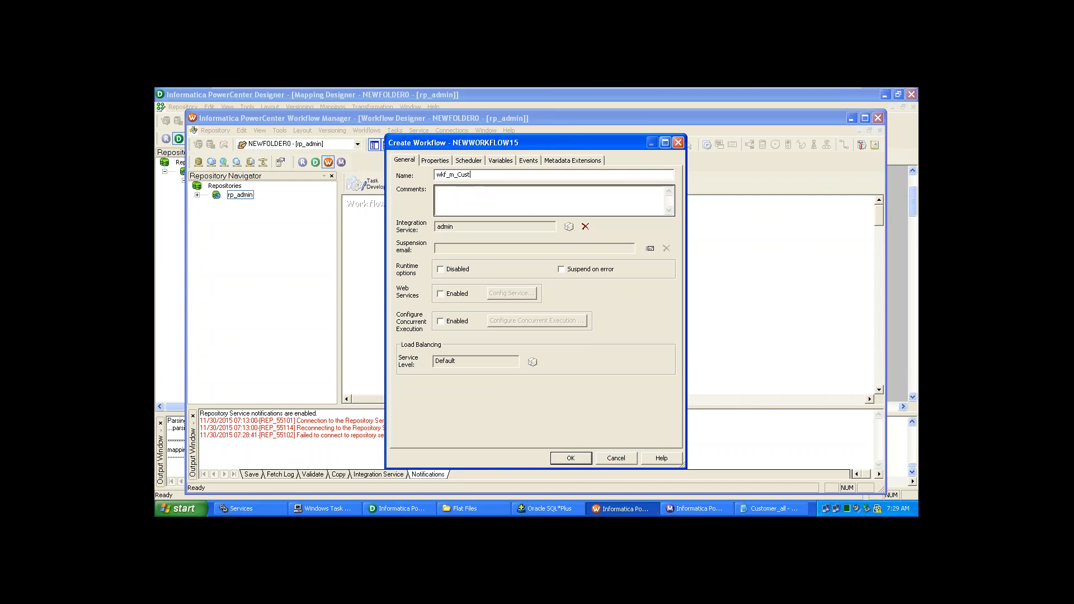
text(omer_all)
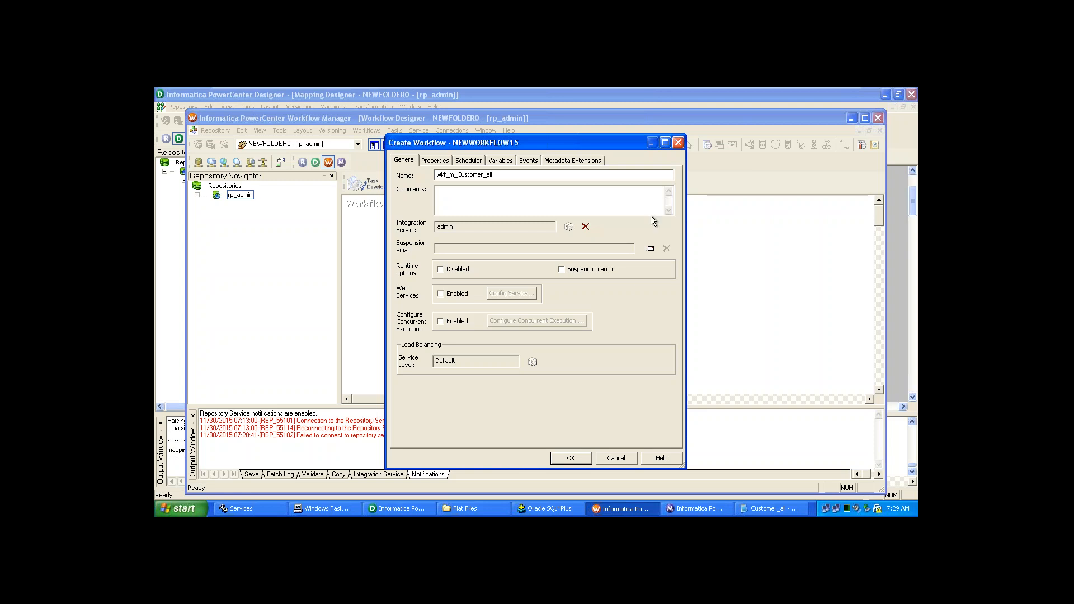
click(571, 458)
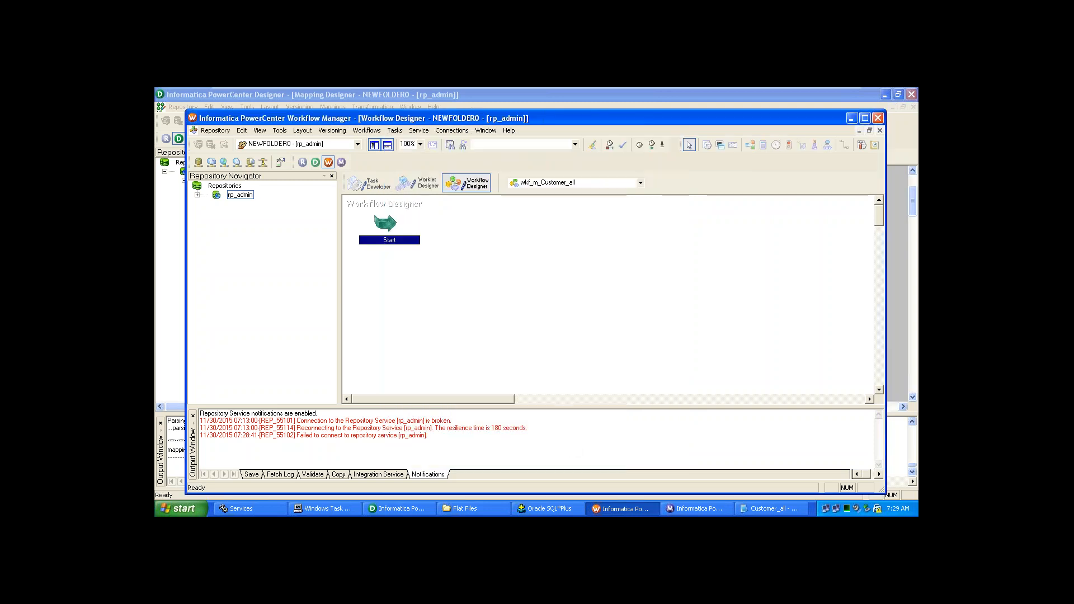
- Create session task s_m_Cusstomer_all using the m_Customer_all mapping
click(394, 131)
click(412, 144)
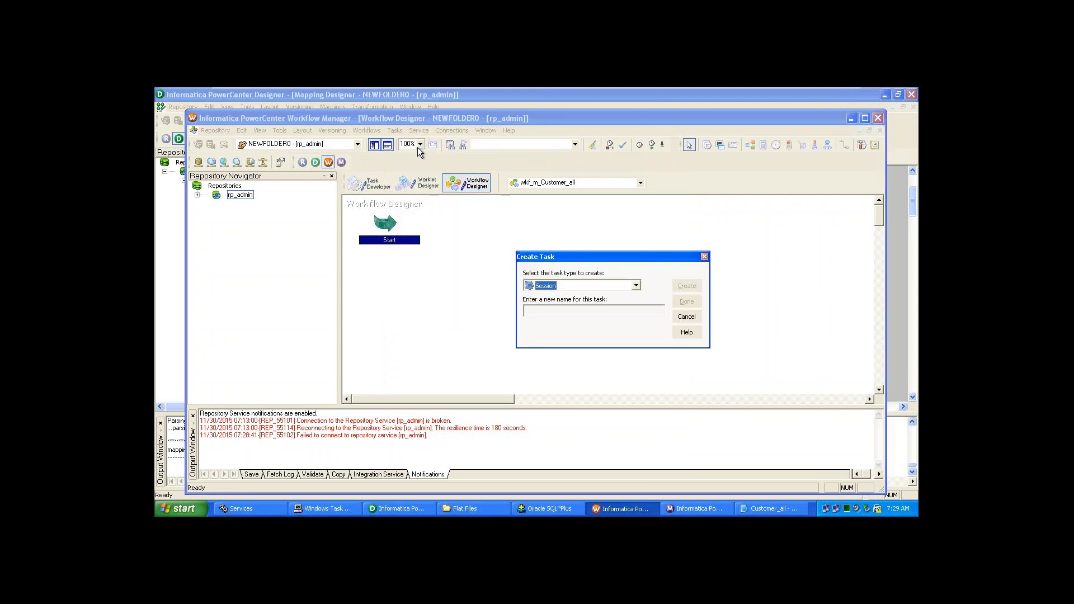
click(617, 309)
text(s)
text(_m_Cusstomer_all)
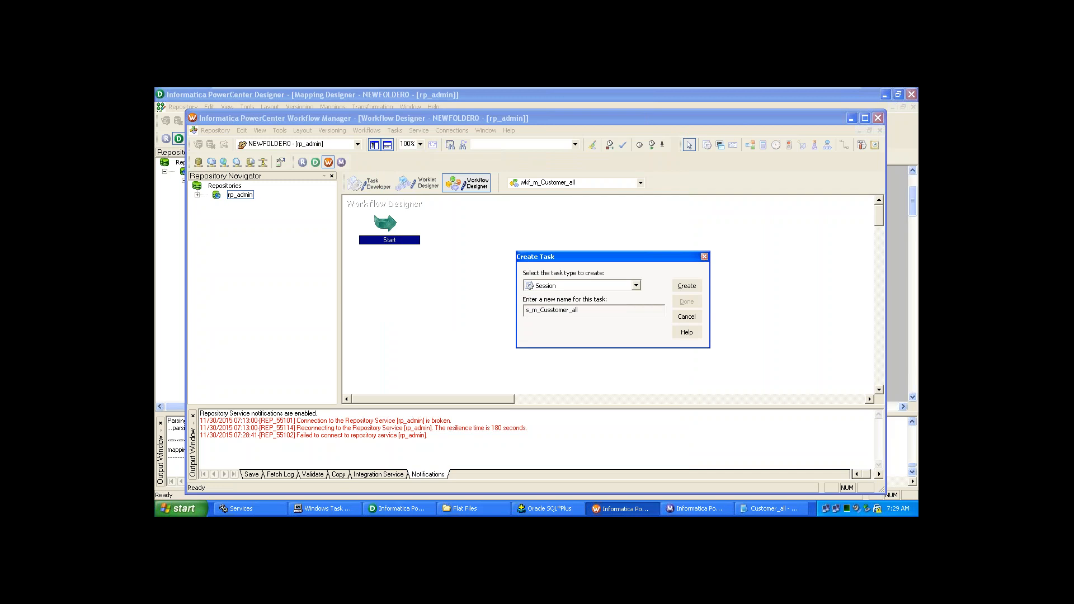
click(687, 288)
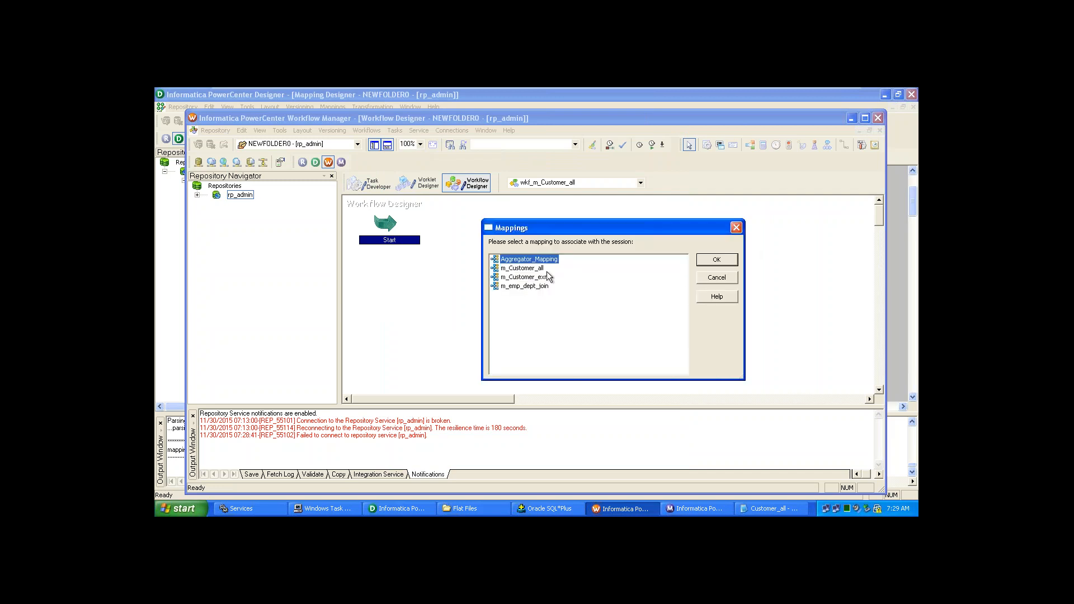
click(533, 269)
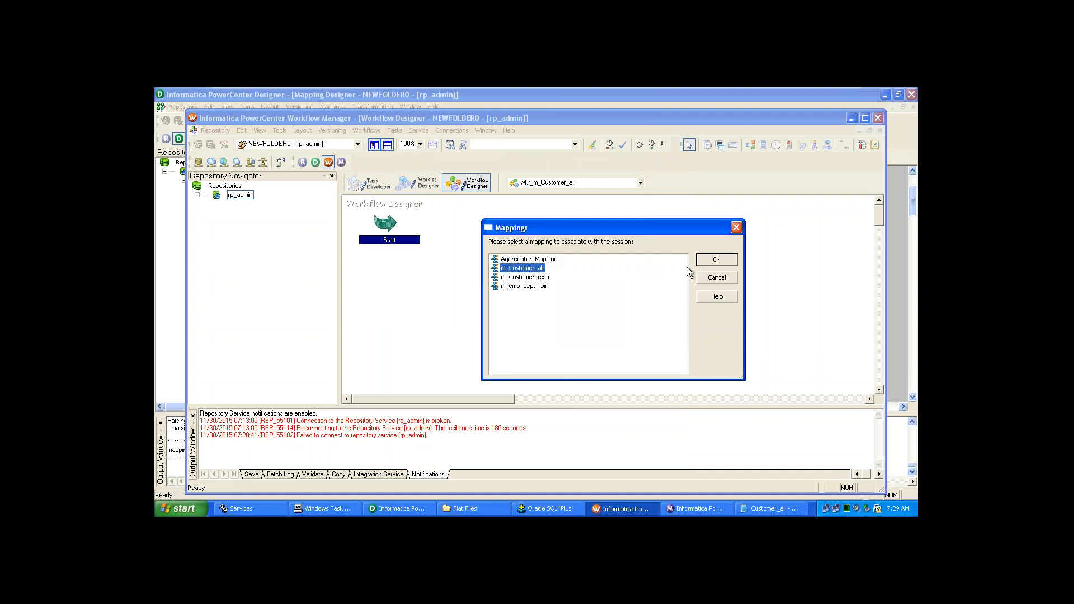
click(704, 261)
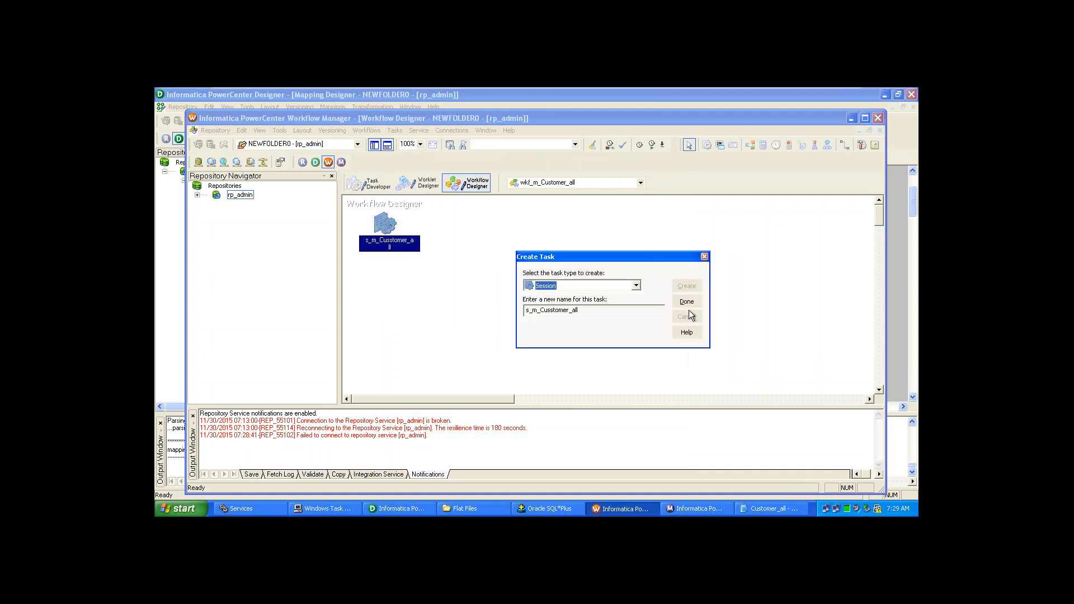
click(687, 302)
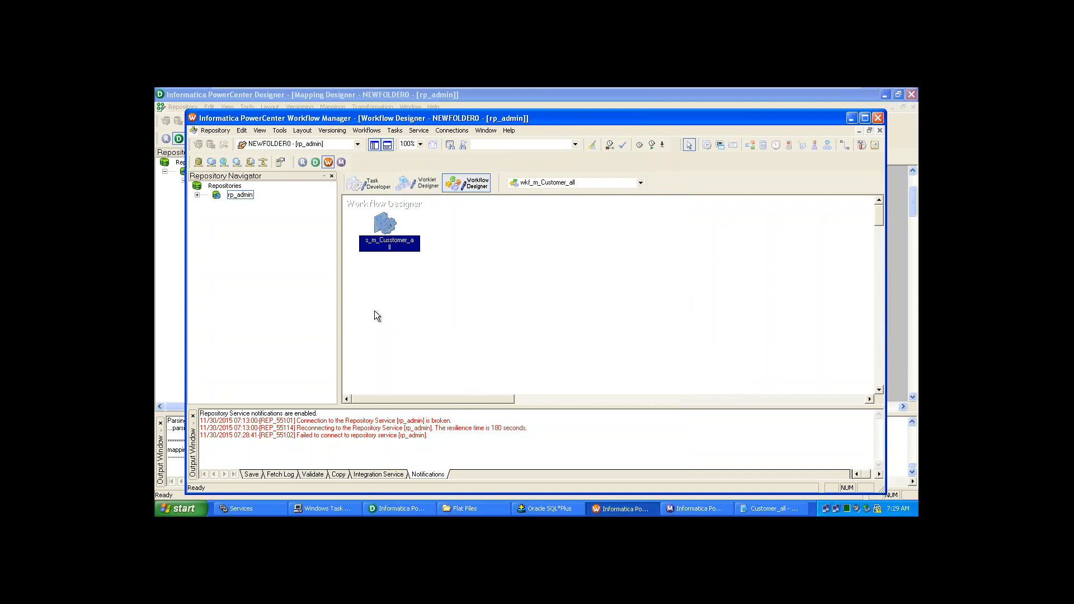
- Place session s_m_Cusstomer_all right of Start and link Start to it
drag(395, 244, 499, 241)
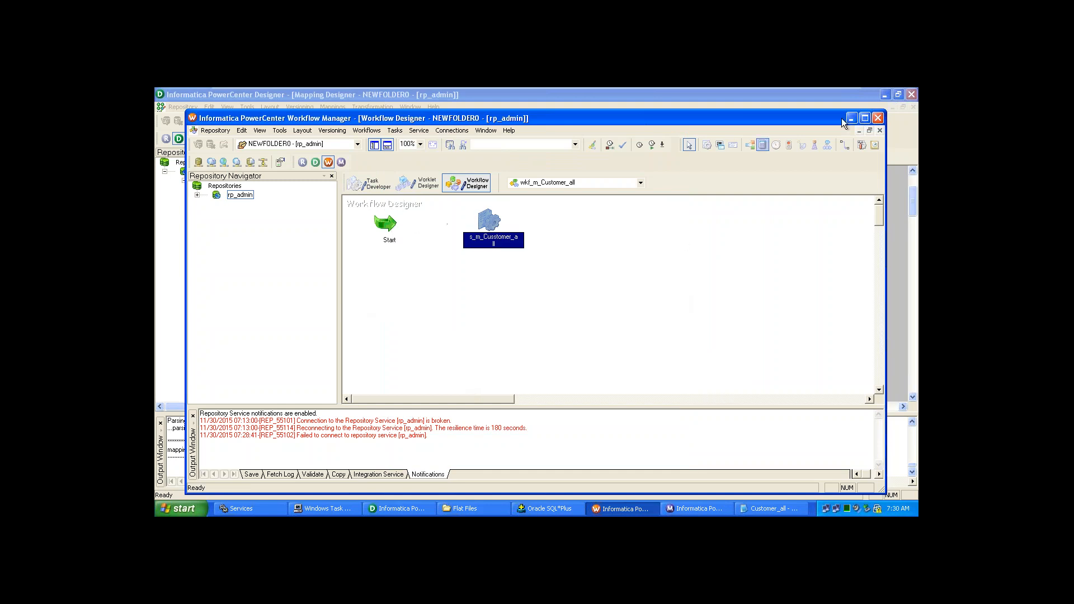
click(843, 146)
click(462, 229)
click(390, 241)
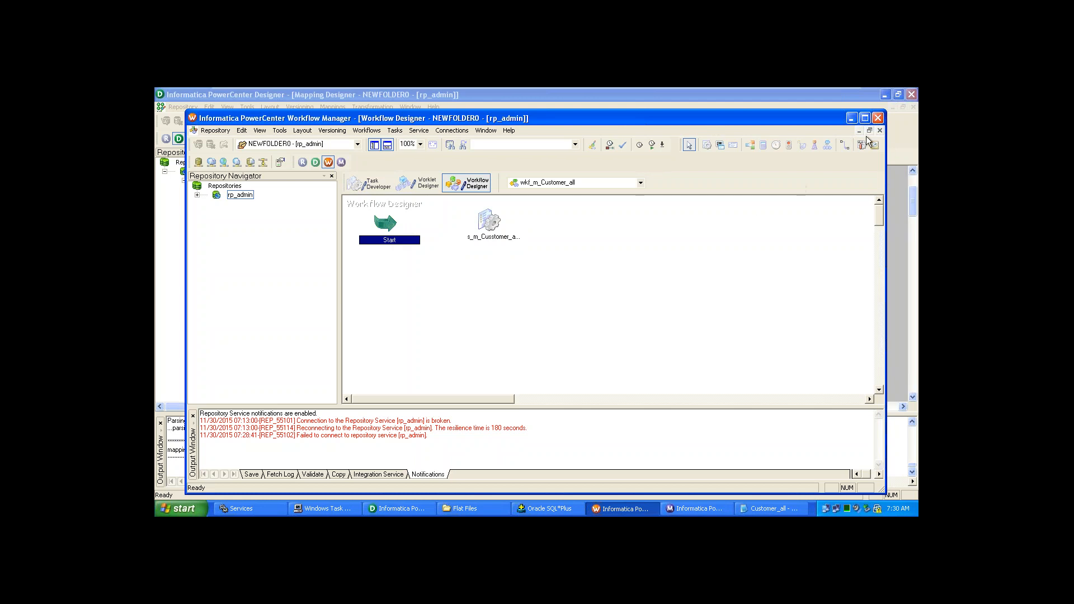
click(846, 147)
drag(401, 228, 485, 227)
click(492, 273)
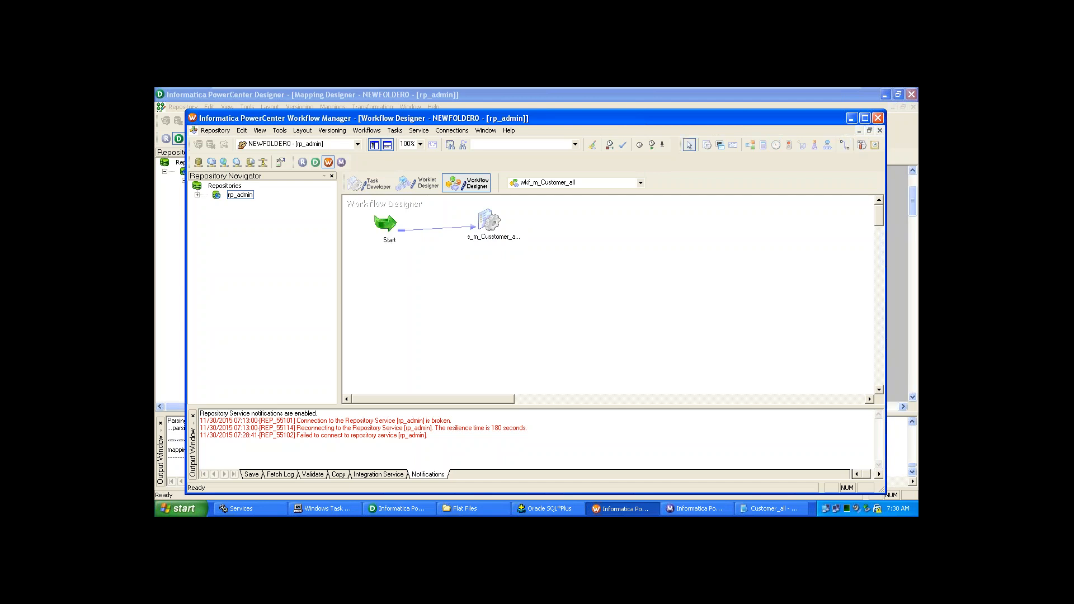
double_click(491, 241)
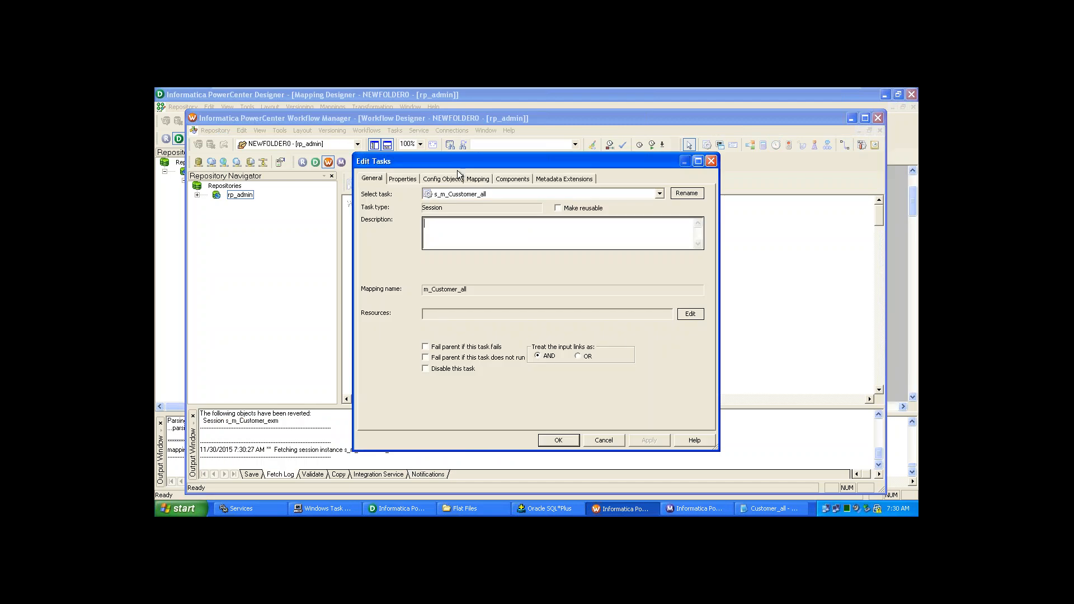
- Set the SQ_Customer source file type to Indirect in the session's Mapping settings
click(478, 179)
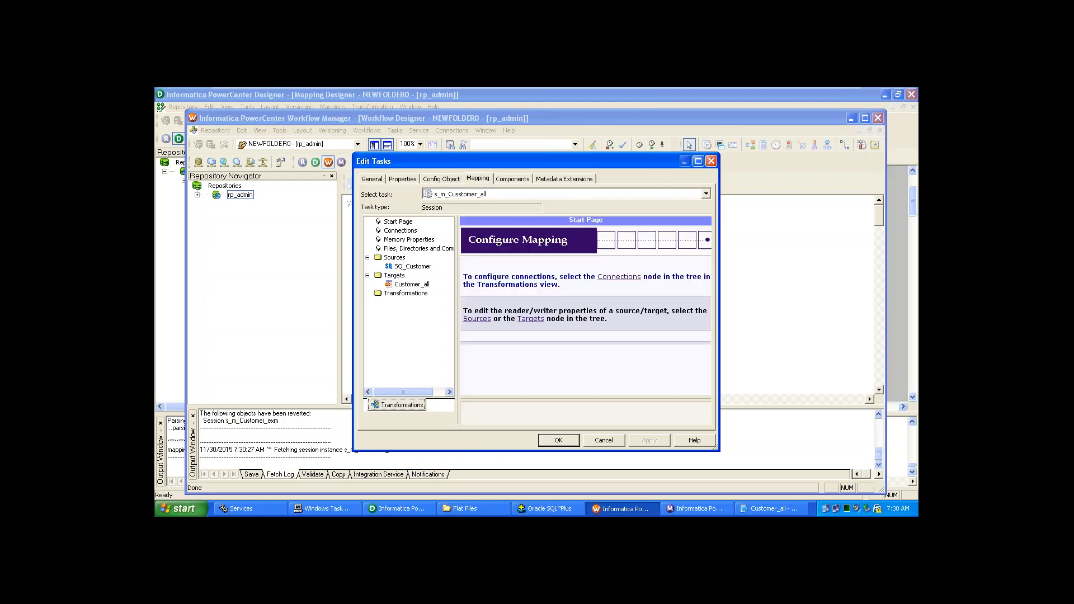
click(418, 268)
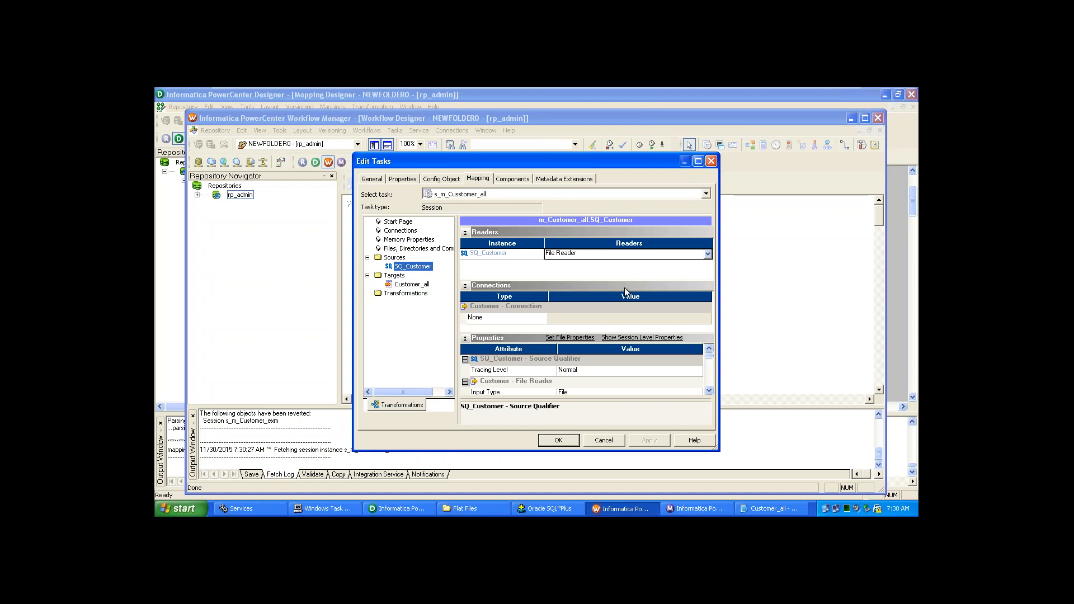
click(709, 392)
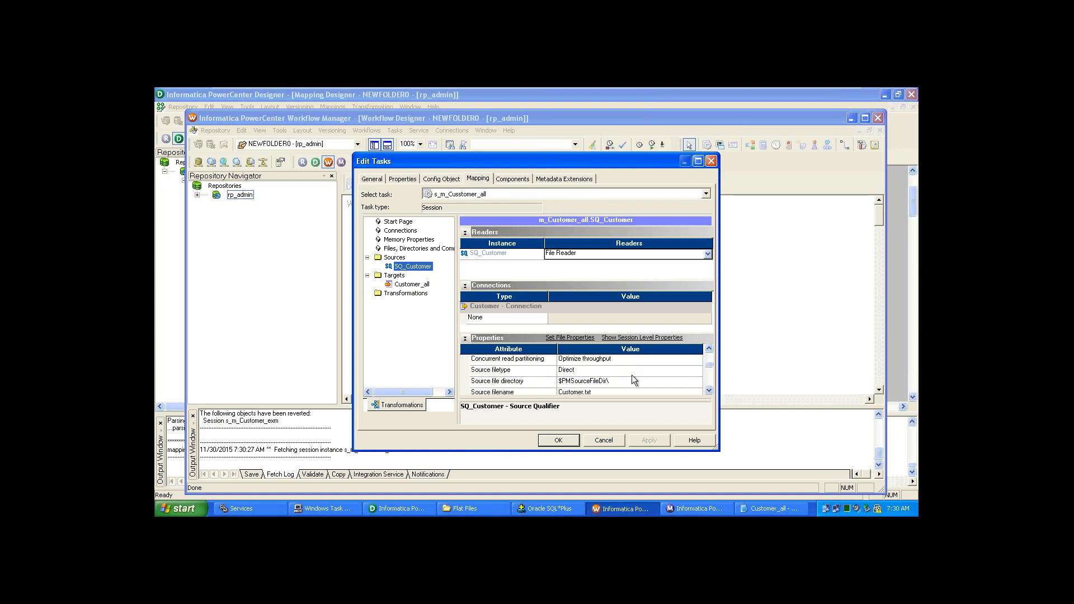
click(632, 381)
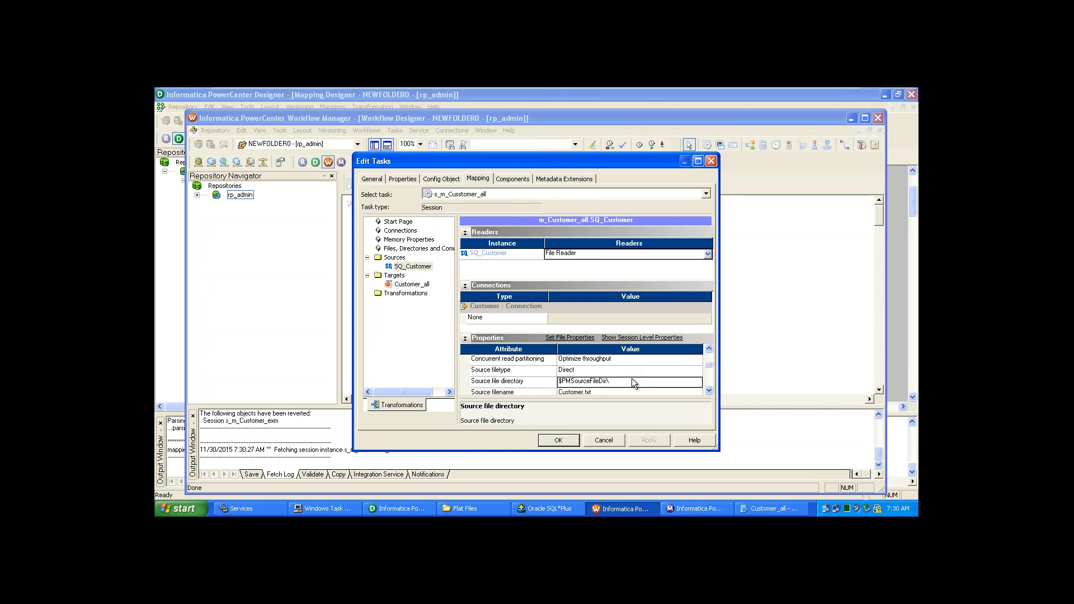
click(627, 372)
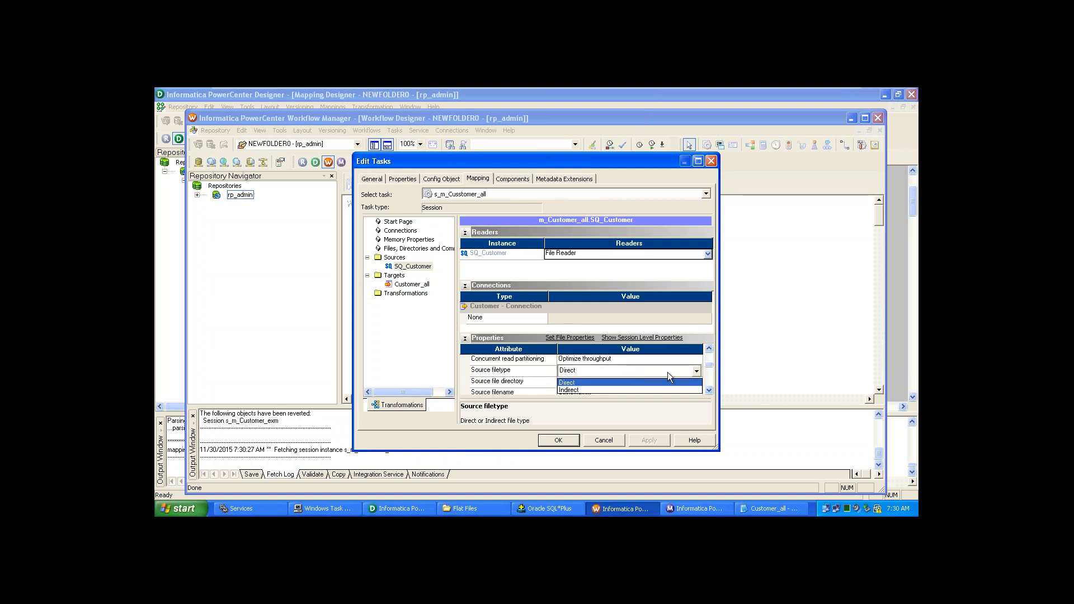
click(643, 389)
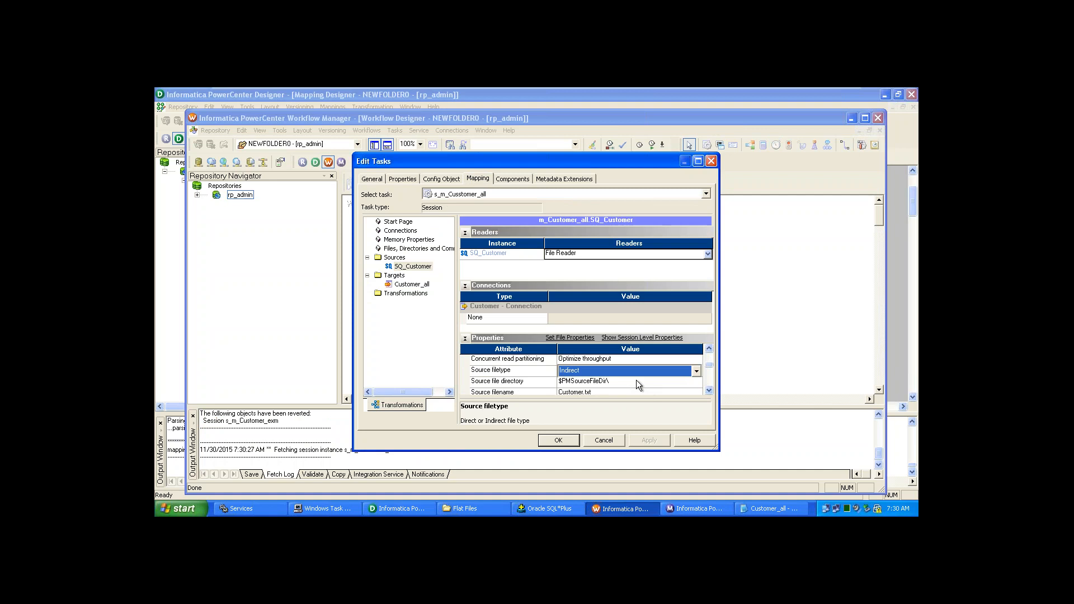
click(636, 381)
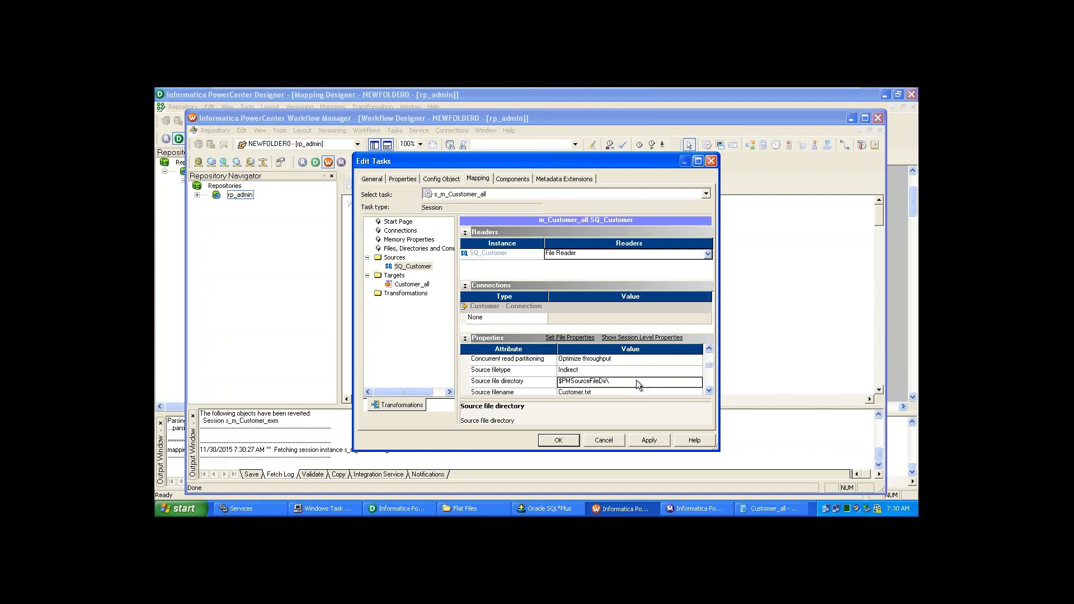
- Copy the Flat Files folder path from Explorer and return to the session settings
click(468, 513)
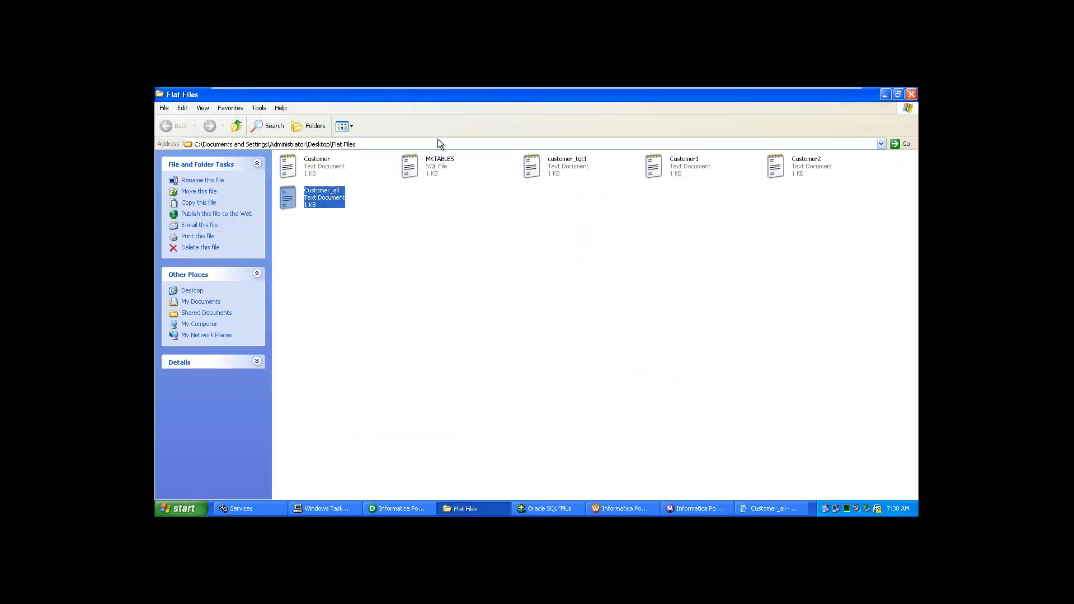
click(438, 144)
key(ctrl+c)
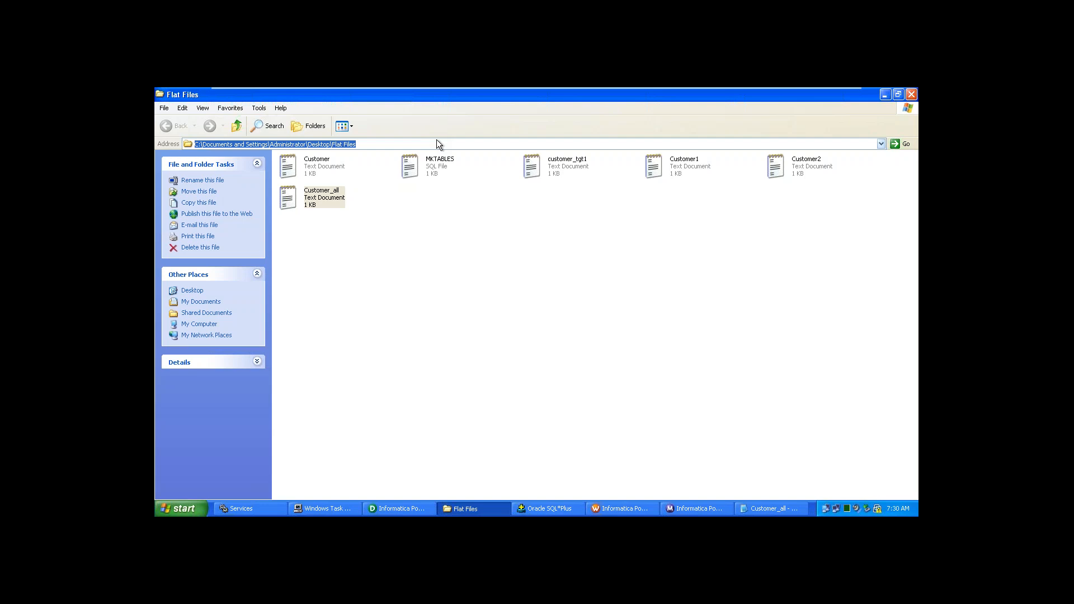
key(alt+Tab)
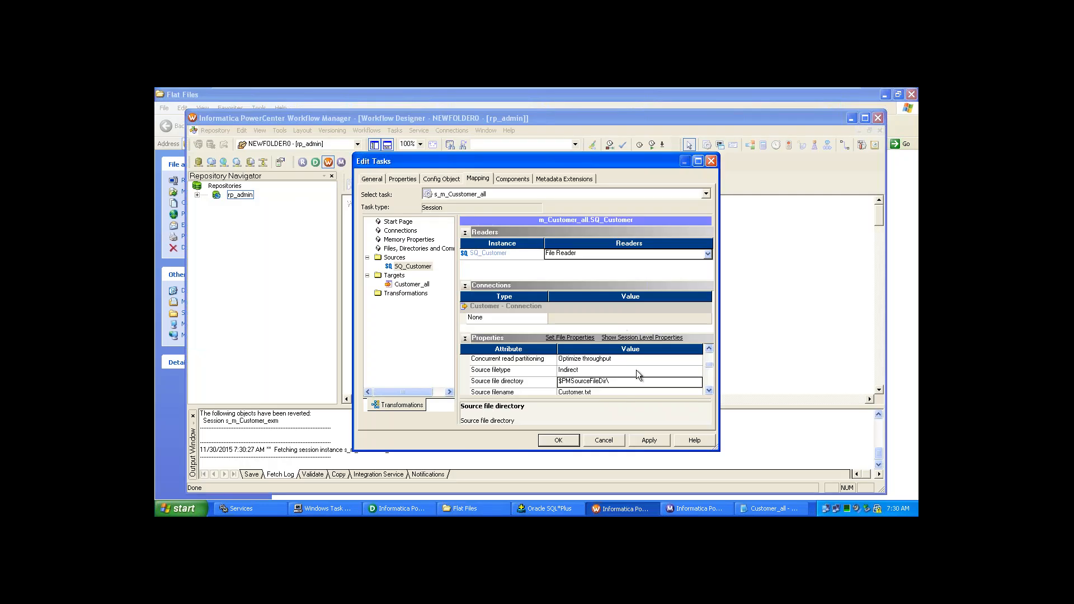
- Replace $PMSourceFileDir in Source file directory with the pasted Desktop Flat Files folder path
click(608, 382)
key(ctrl+v)
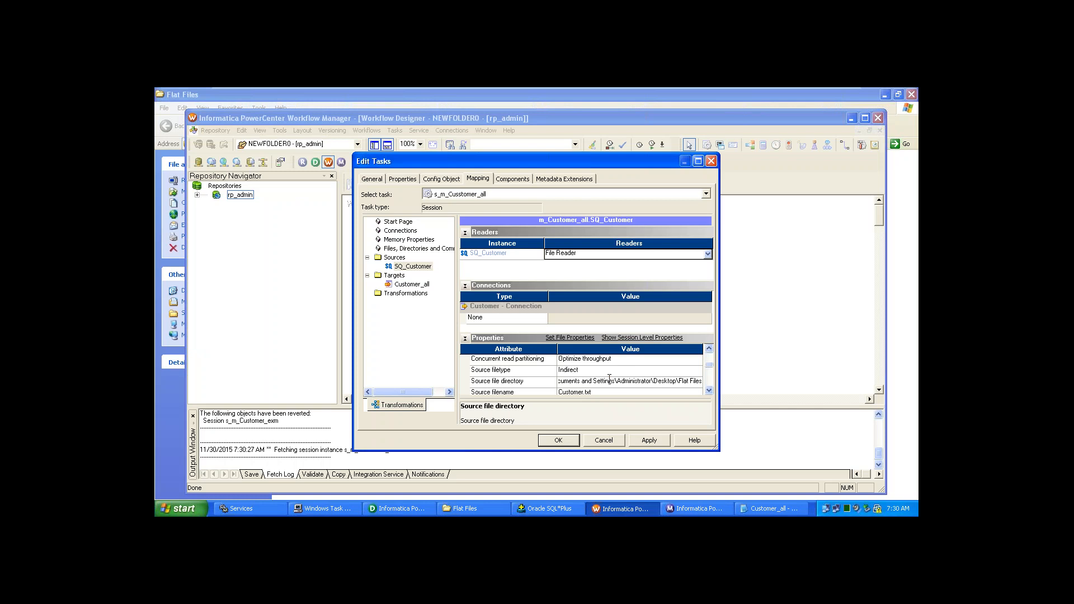
text(\Customer)
text(.txt)
key(Left)
key(Left)
key(Left)
key(Left)
text(_all)
drag(661, 381, 731, 382)
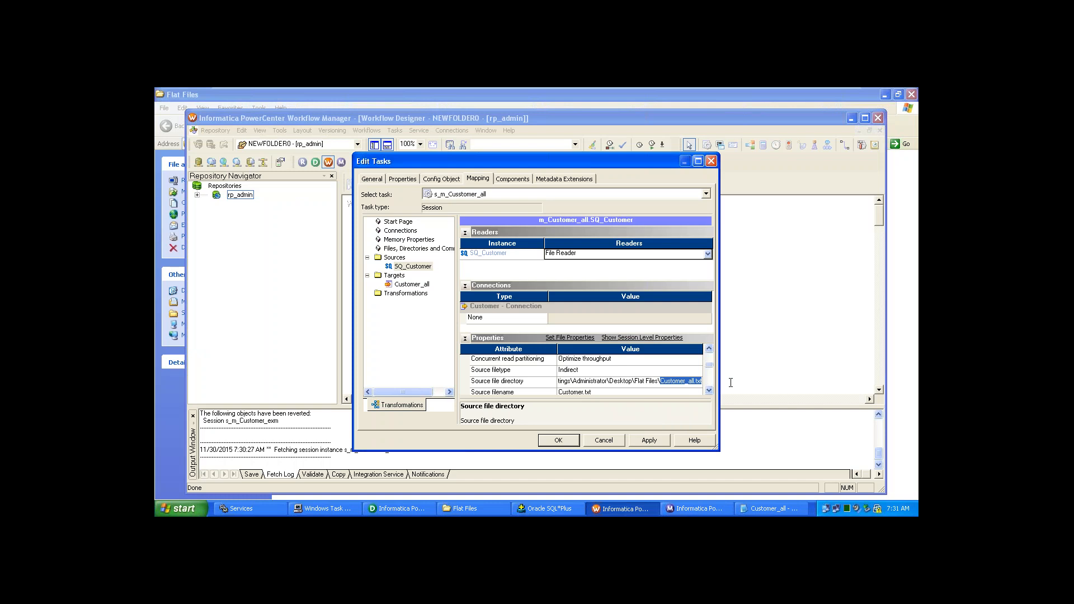
key(BackSpace)
- Set Source filename to Customer_all.txt and apply the change
click(593, 392)
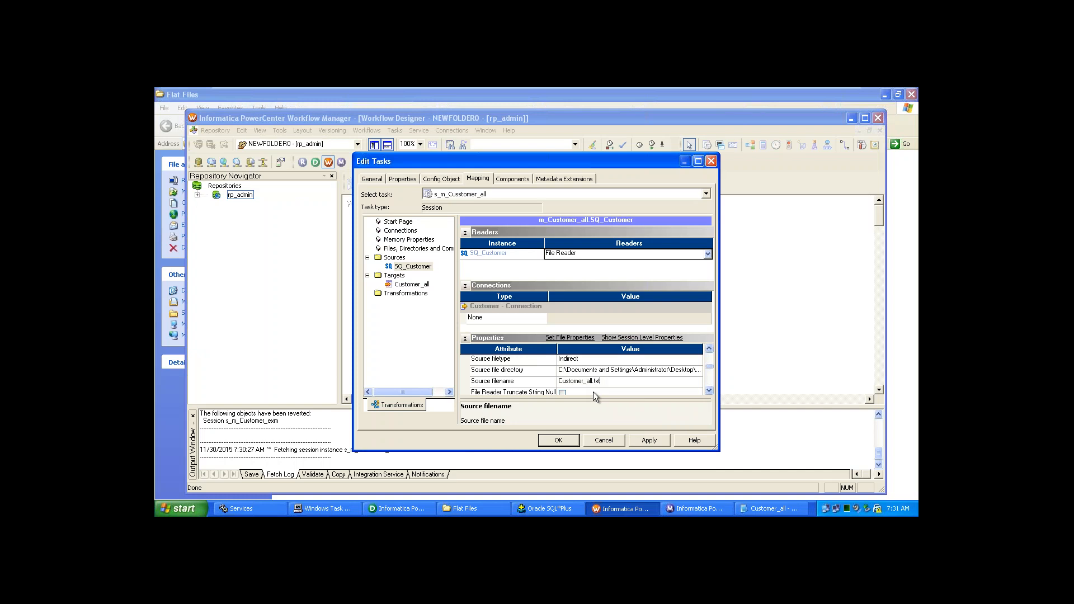
click(708, 391)
click(708, 391)
click(708, 391)
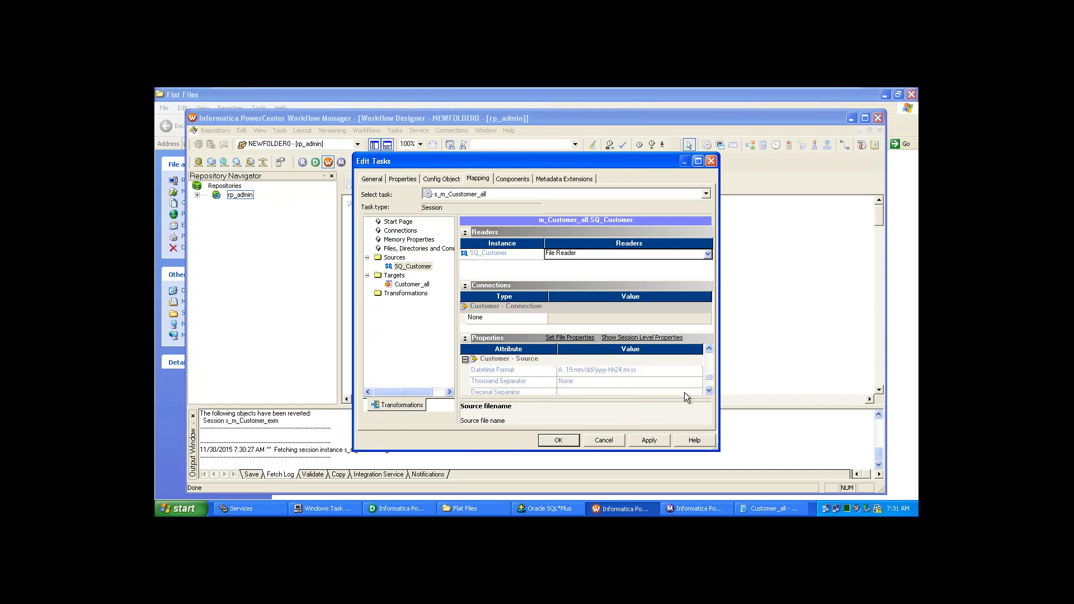
click(659, 444)
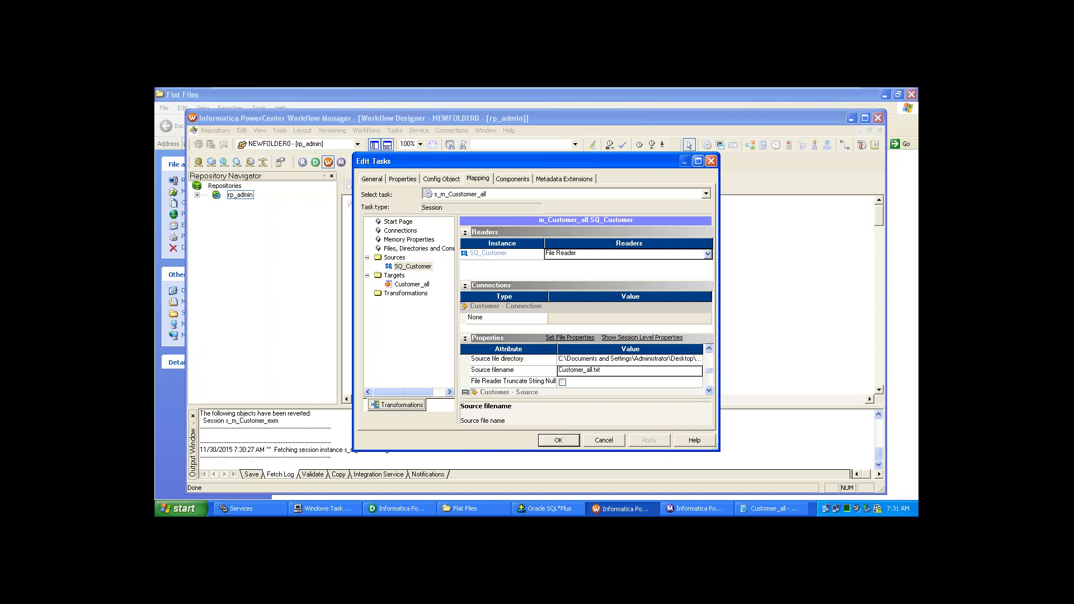
- Change the Customer_all target load type from Bulk to Normal and confirm the session settings
click(398, 286)
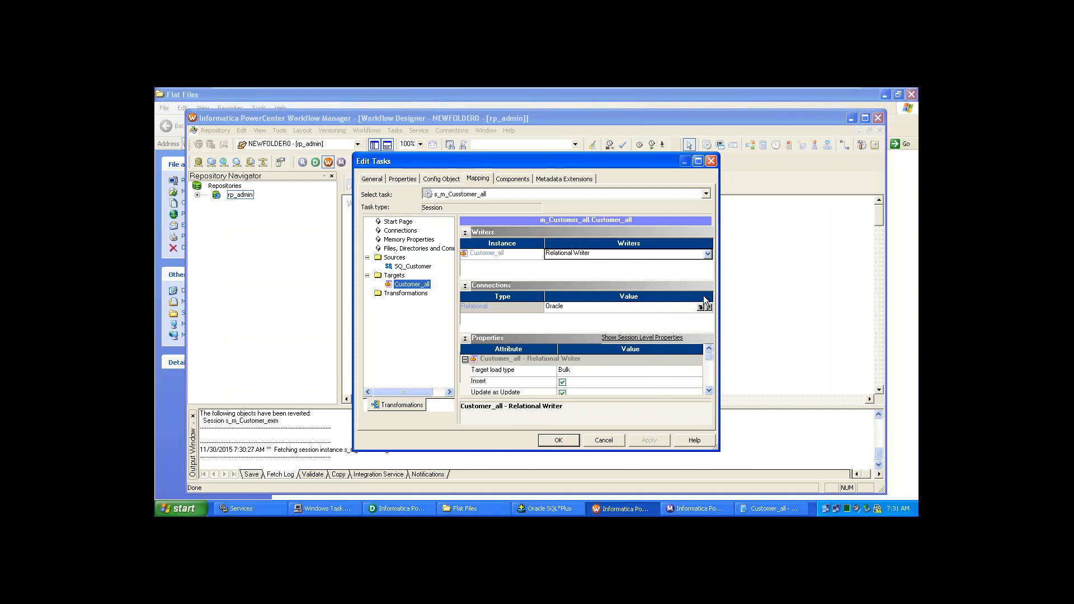
click(690, 370)
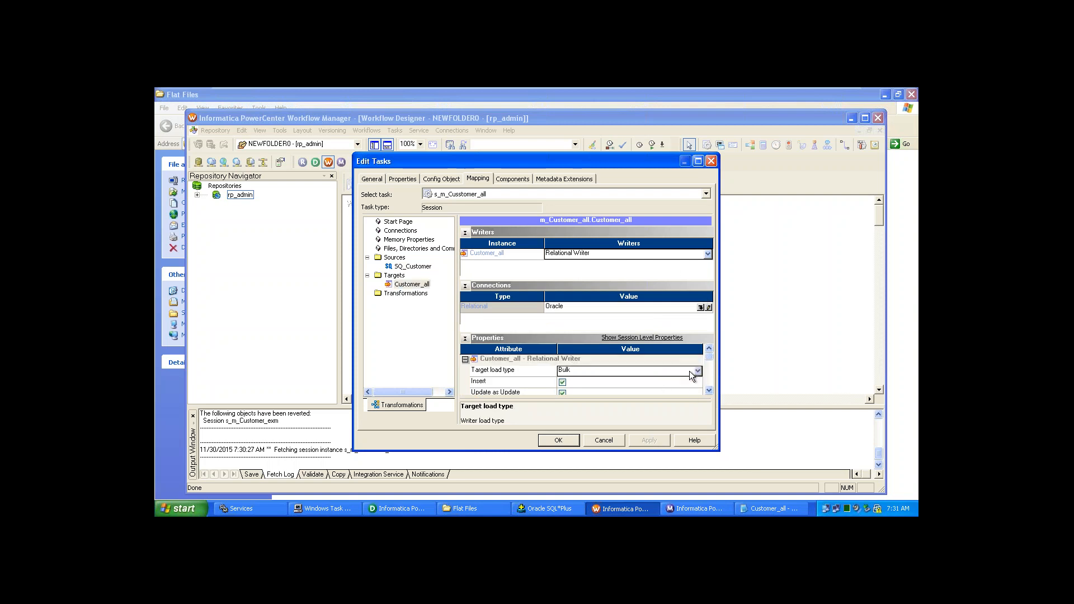
click(689, 371)
click(683, 382)
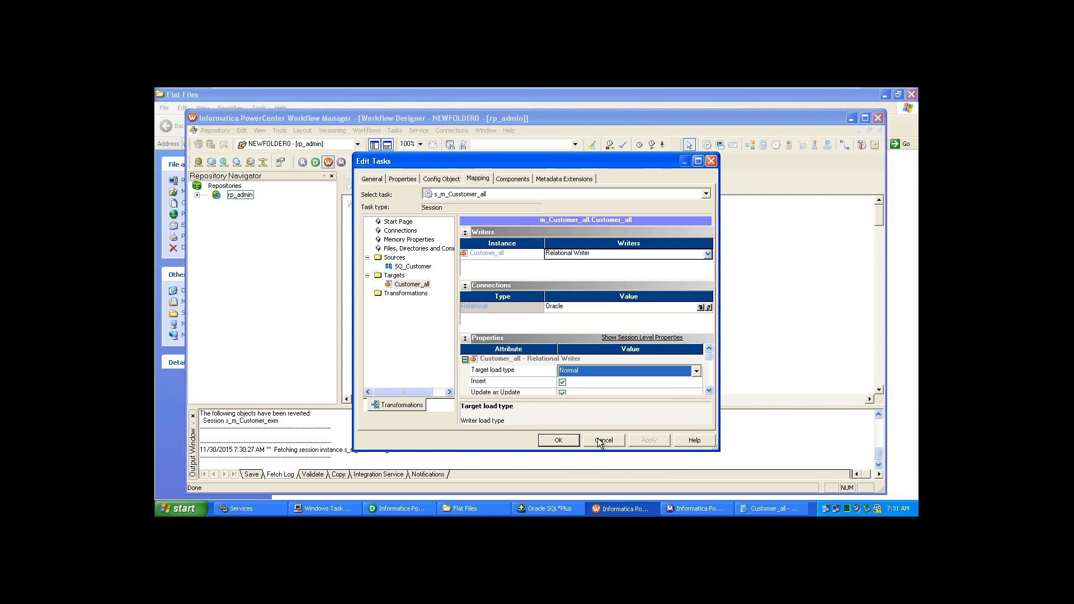
click(576, 442)
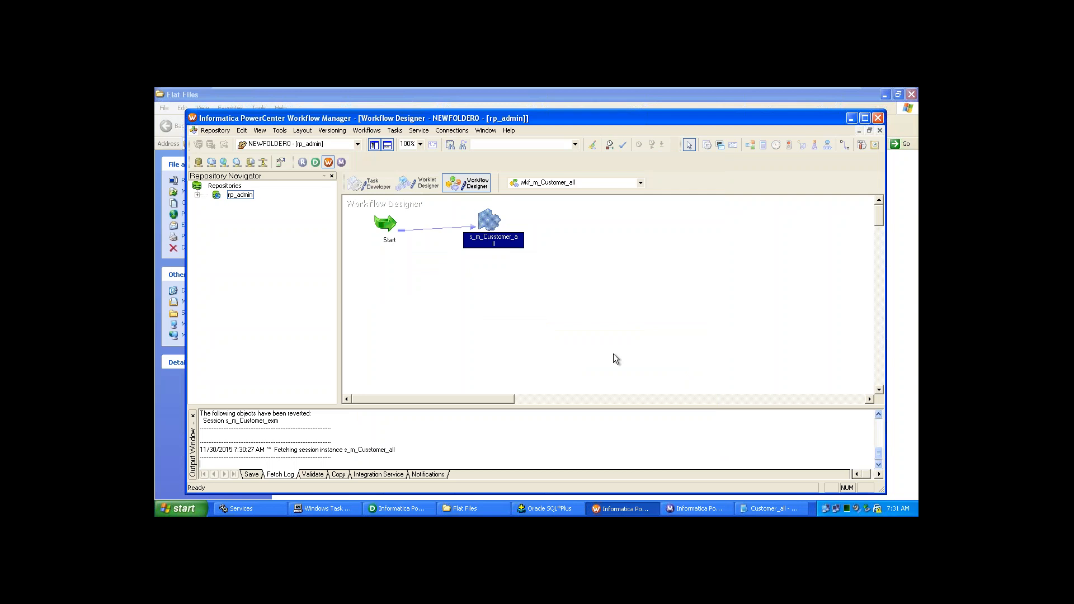
- Save workflow wkf_m_Customer_all to the repository with Ctrl+S
click(613, 354)
key(ctrl+s)
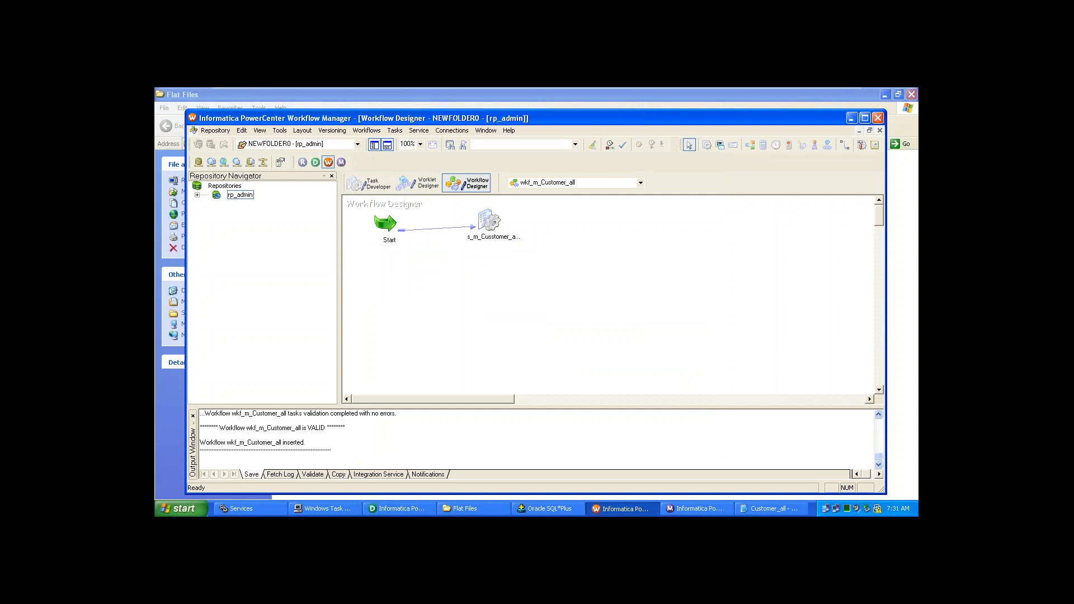
click(701, 510)
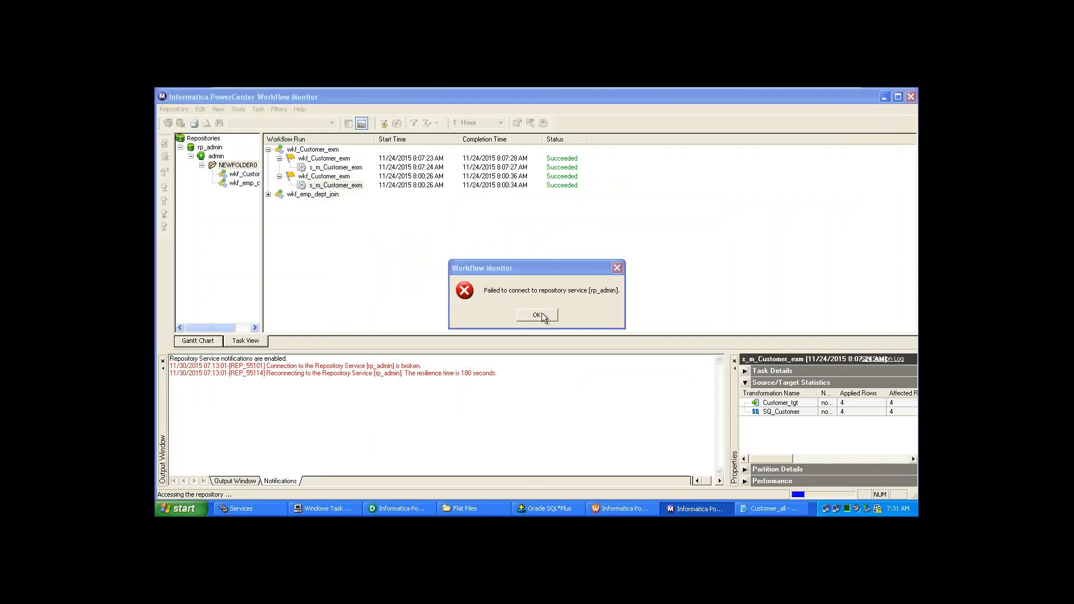
- Dismiss the connection failure, close NEWFOLDER0, and close the admin integration service
click(537, 316)
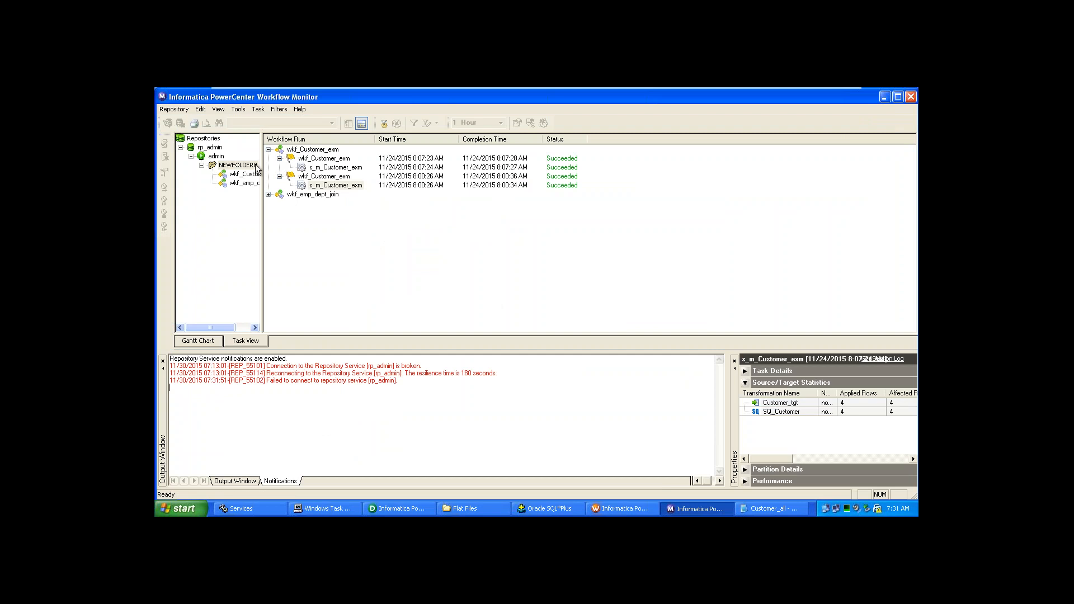
click(250, 170)
right_click(250, 169)
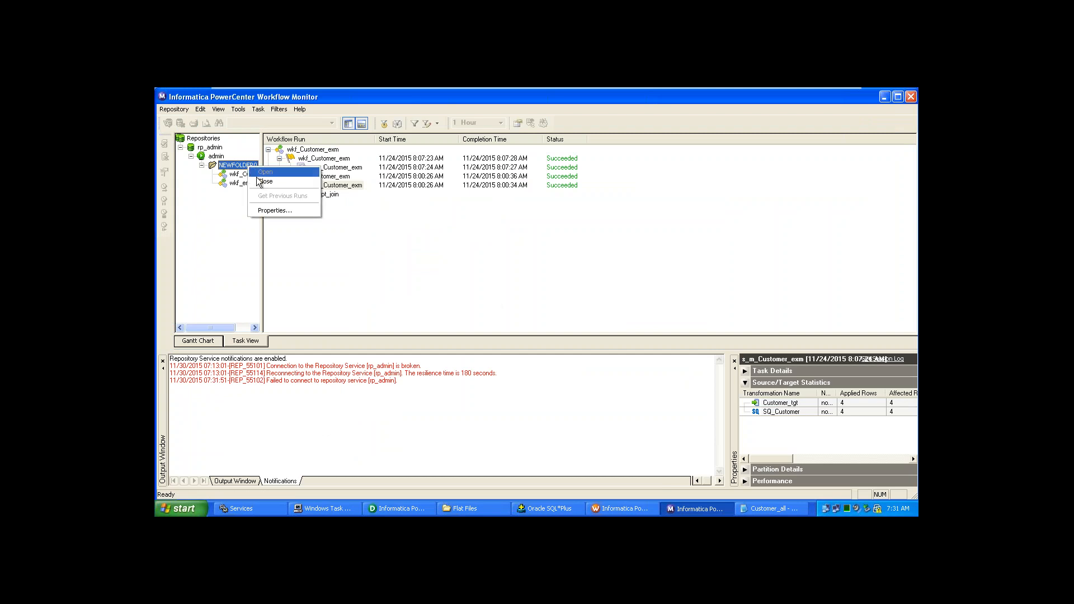
click(264, 182)
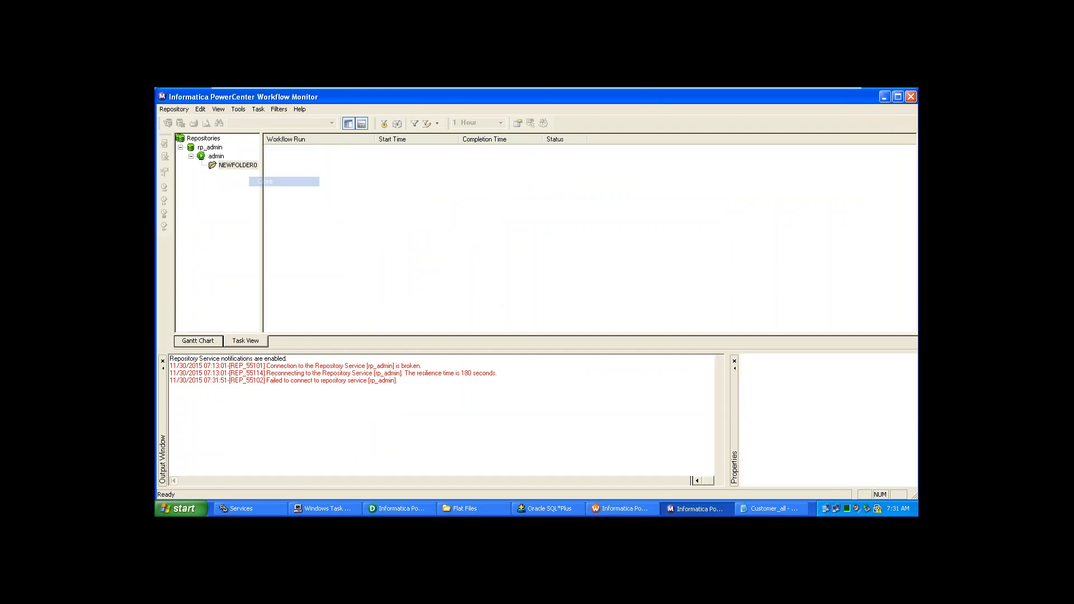
click(215, 157)
right_click(215, 160)
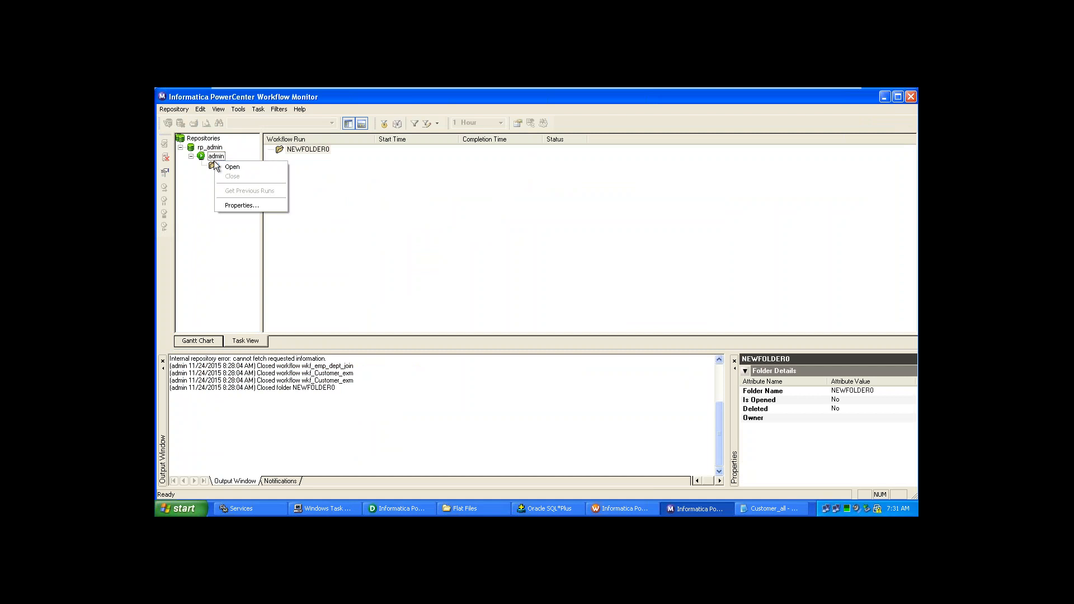
click(215, 157)
right_click(216, 157)
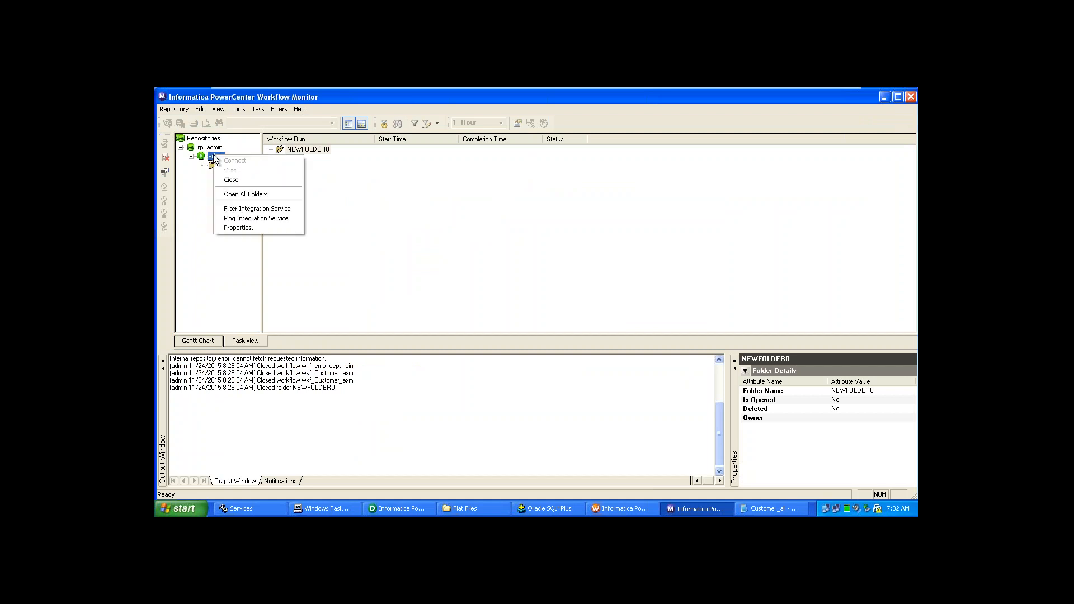
click(233, 179)
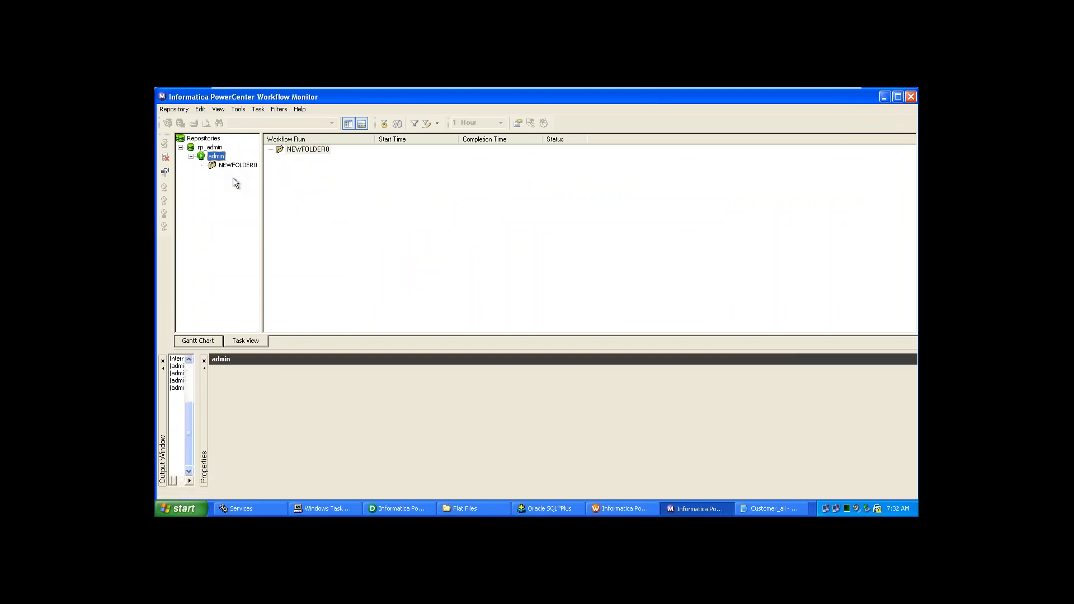
- Collapse and re-expand rp_admin, then try connecting the admin integration service twice
click(214, 147)
double_click(213, 149)
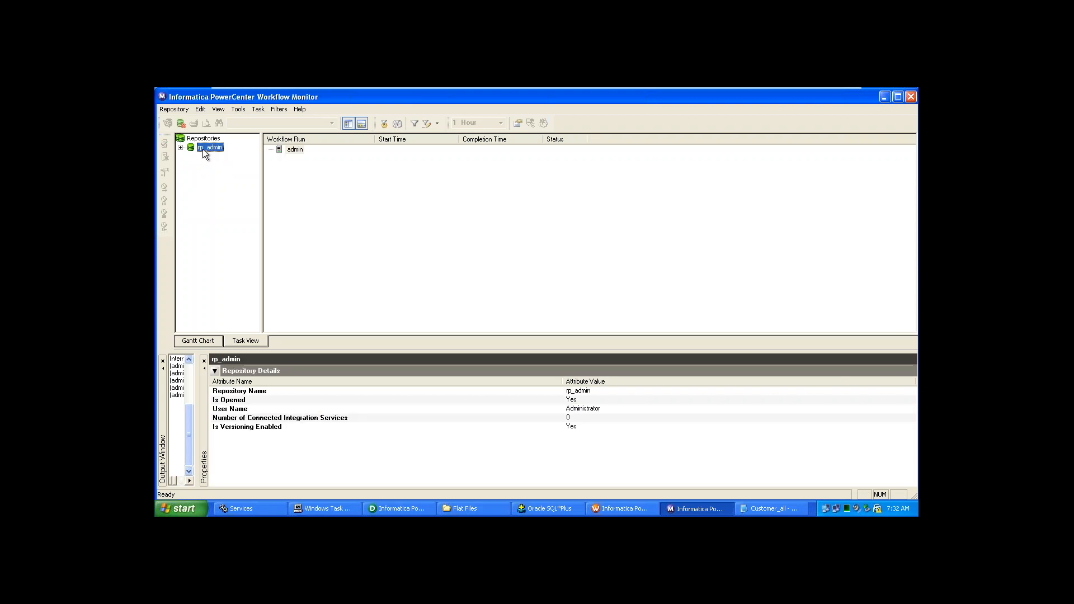
right_click(202, 149)
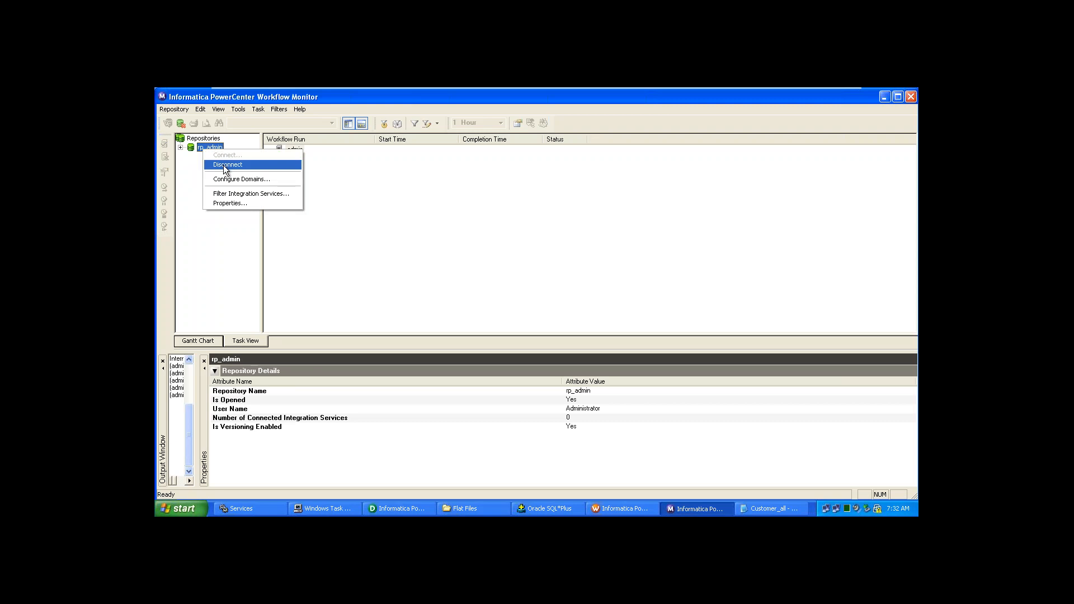
click(181, 148)
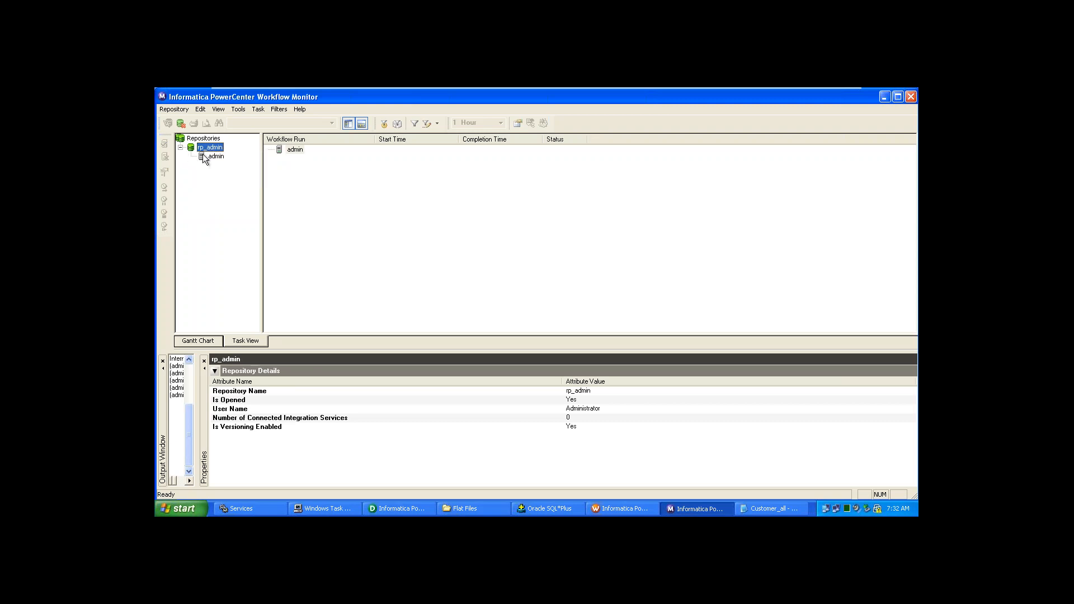
click(204, 157)
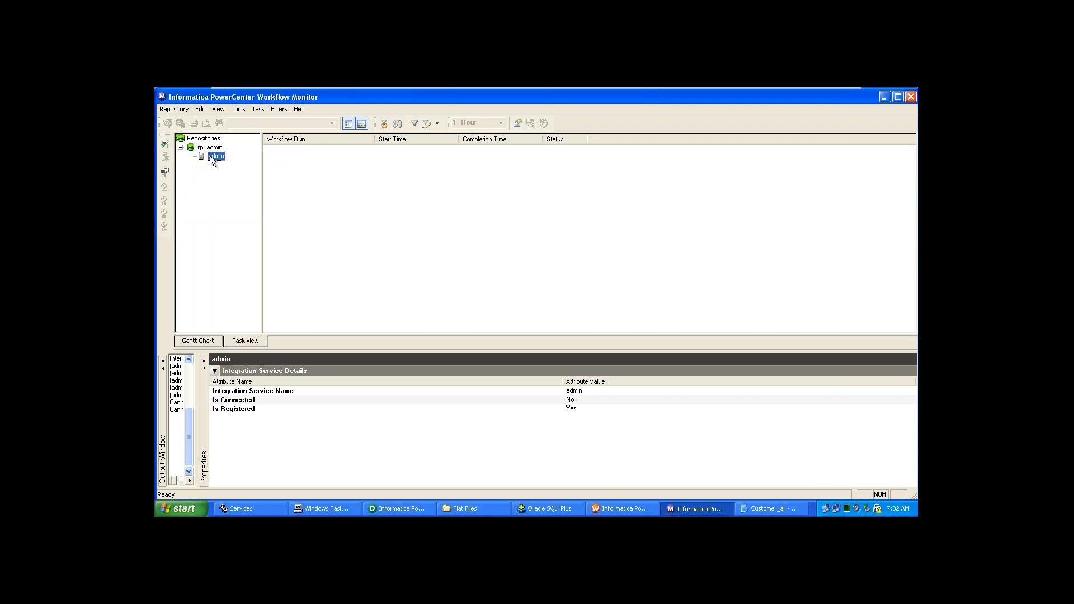
right_click(210, 156)
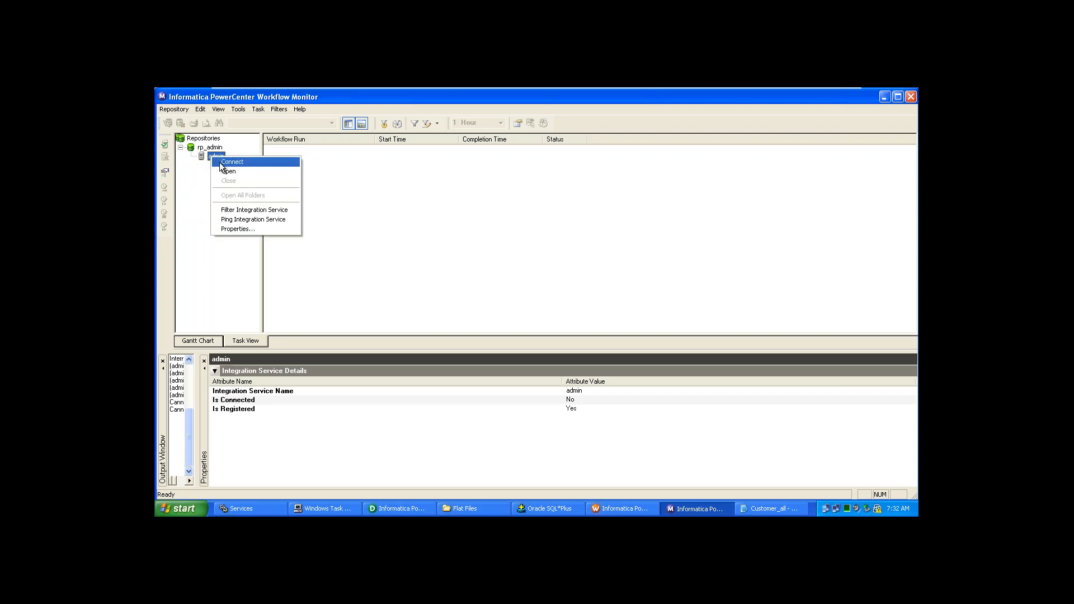
click(221, 162)
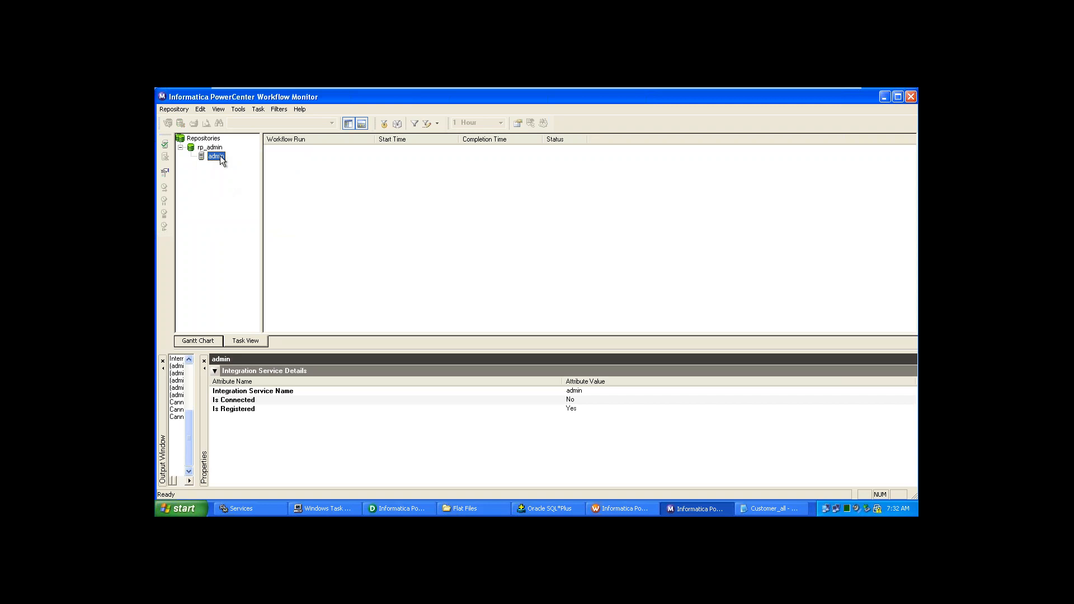
right_click(220, 155)
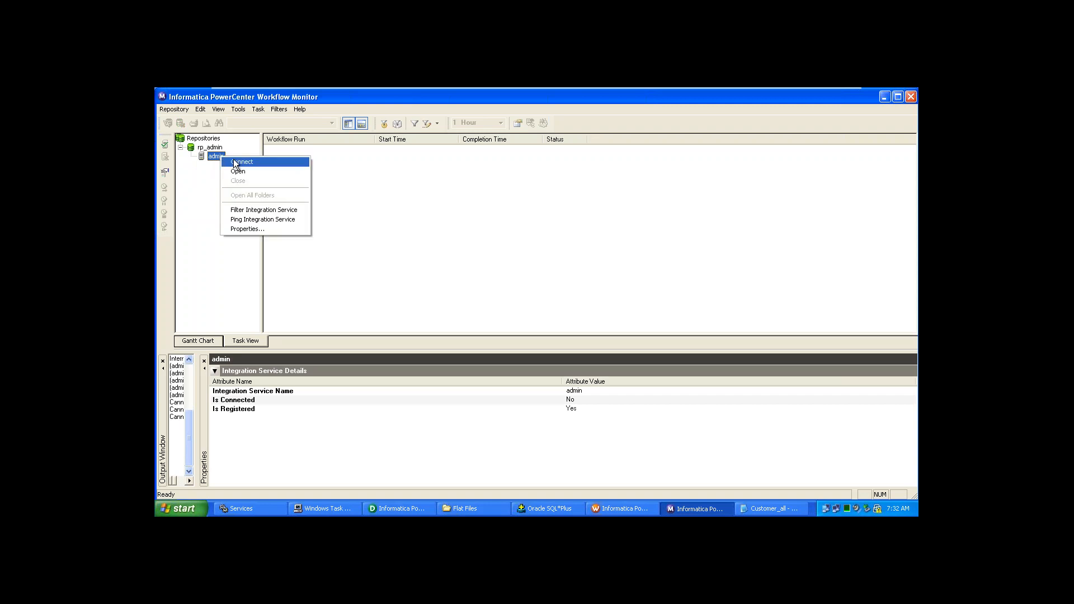
click(233, 161)
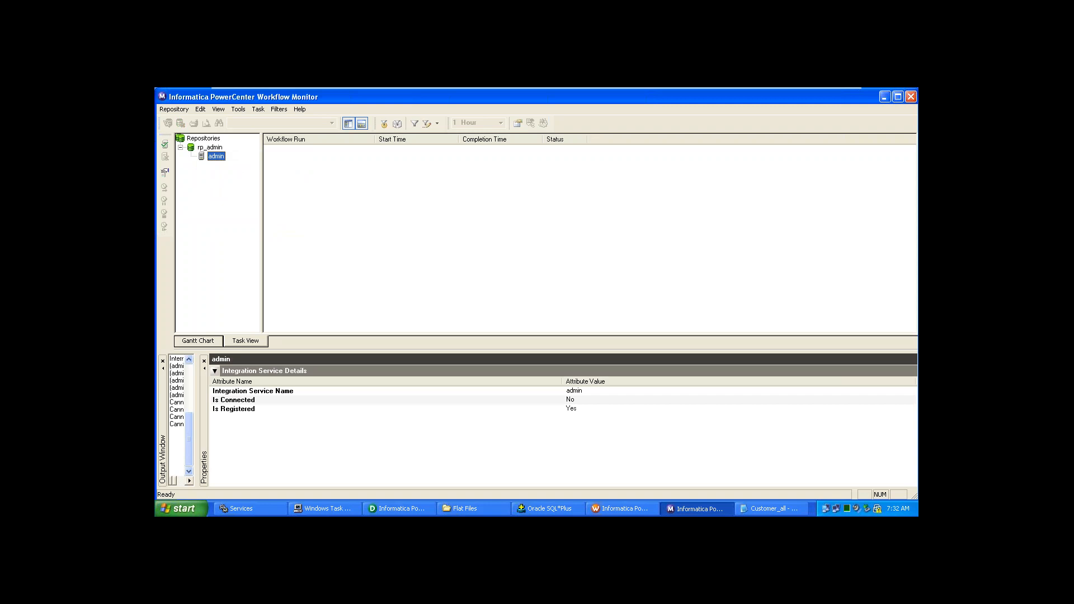
- Disconnect Workflow Monitor from the rp_admin repository
click(192, 147)
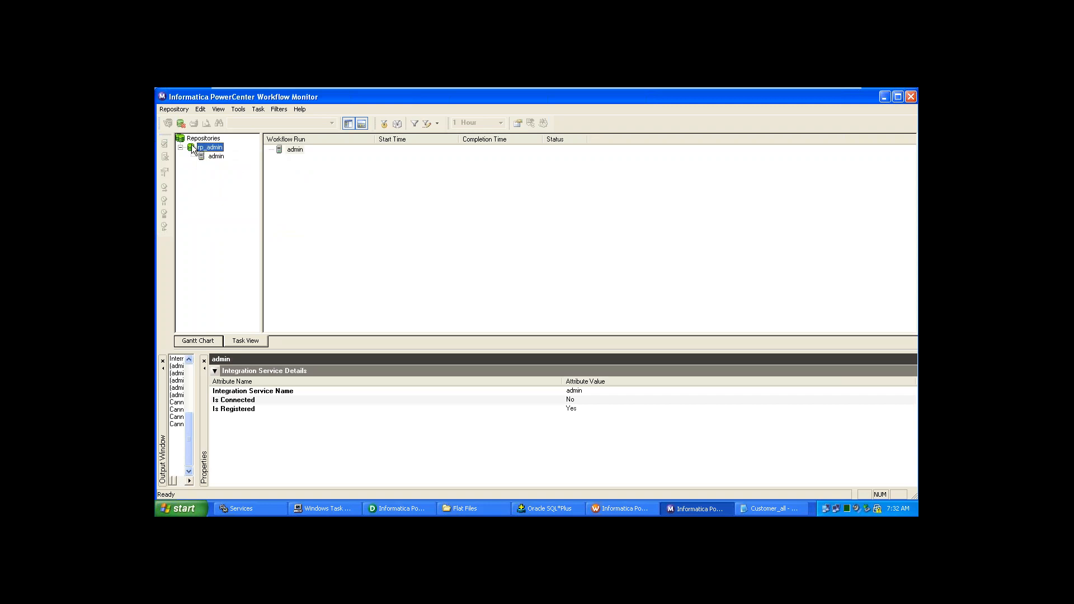
right_click(192, 147)
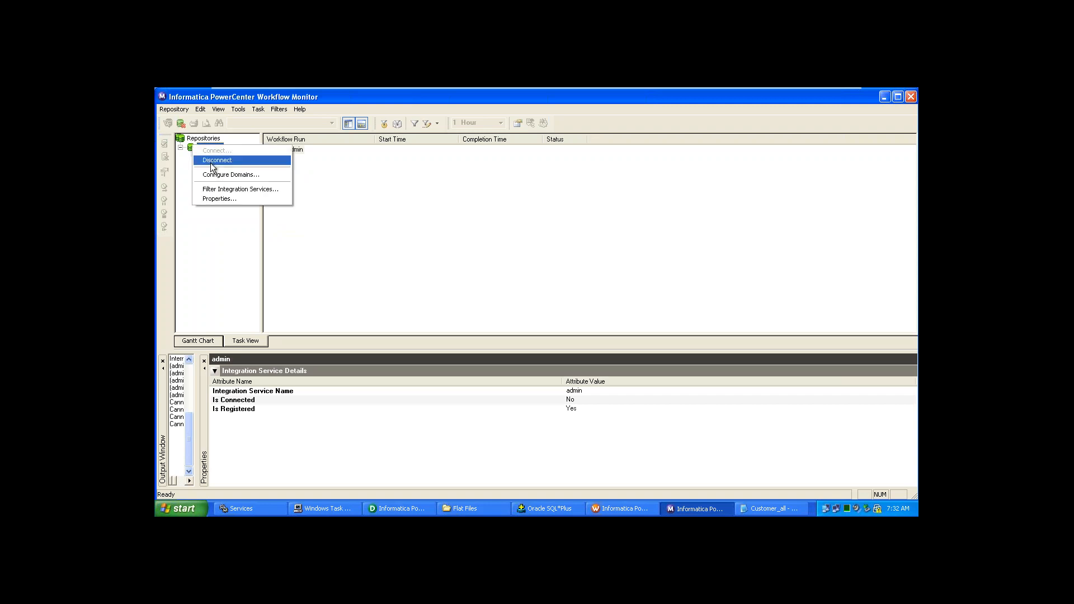
click(213, 161)
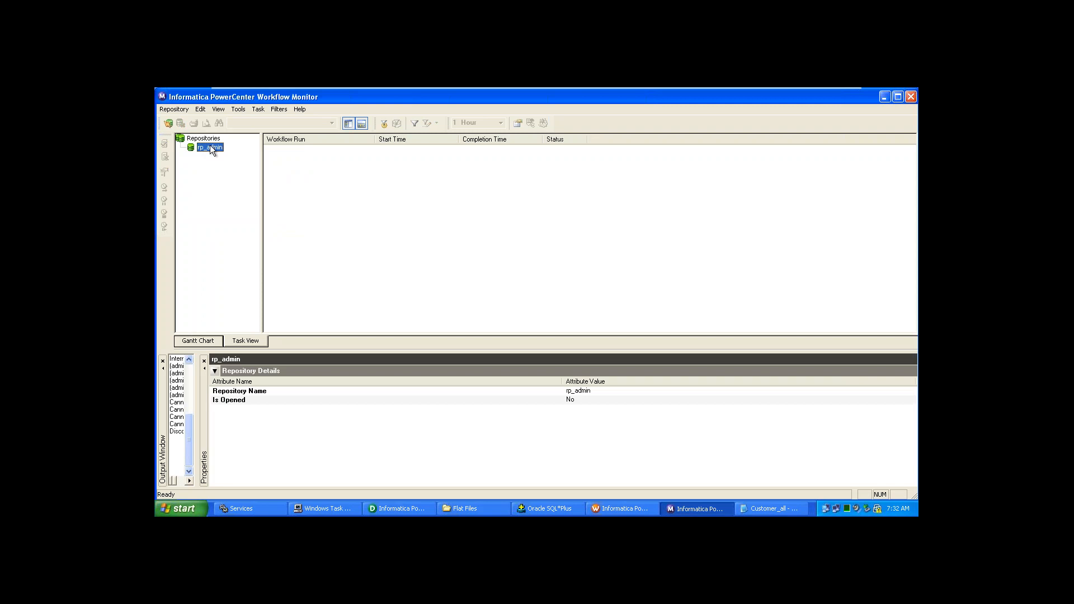
right_click(210, 146)
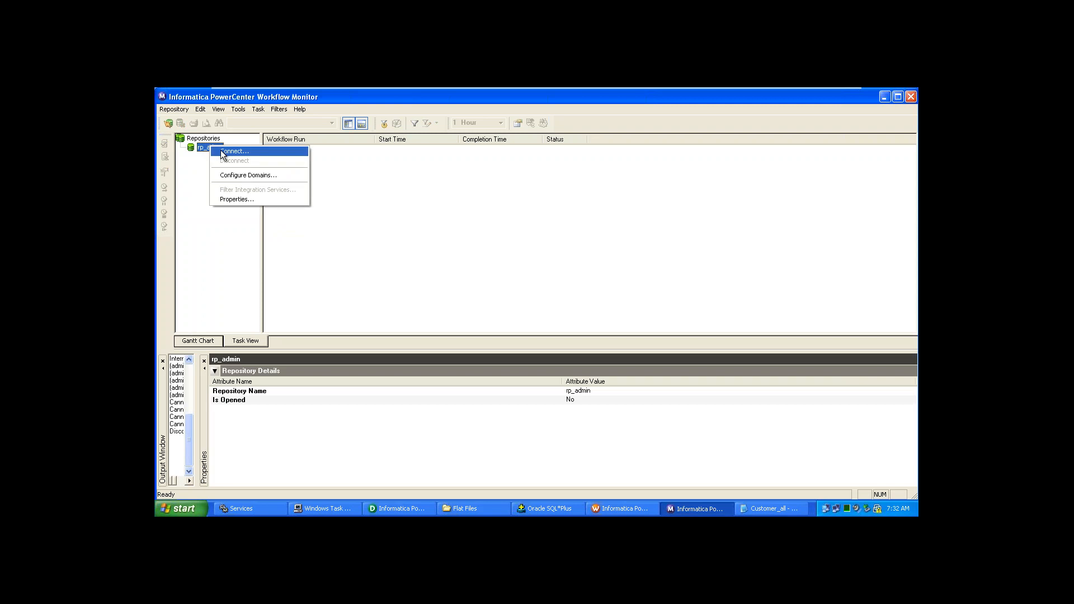
- Connect to rp_admin by entering the repository password, then select the admin integration service
click(230, 151)
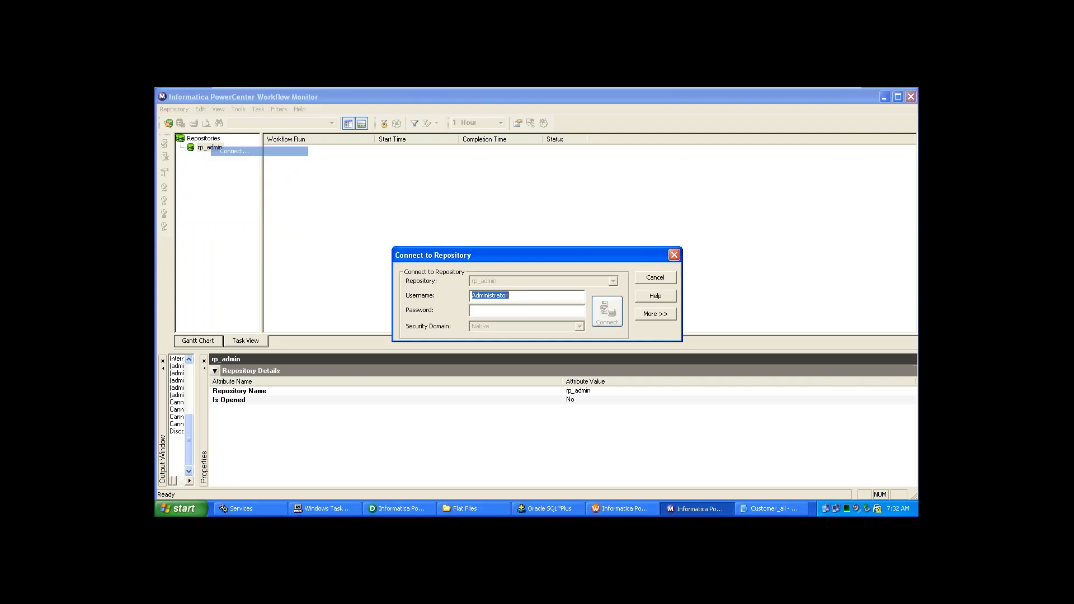
click(505, 309)
text(**)
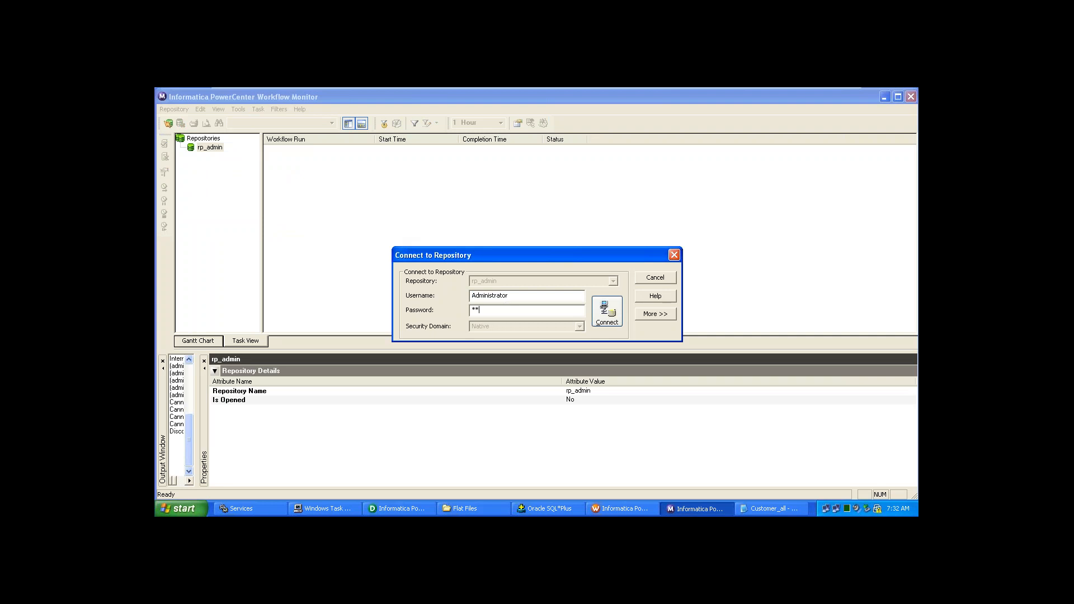
text(****)
click(605, 312)
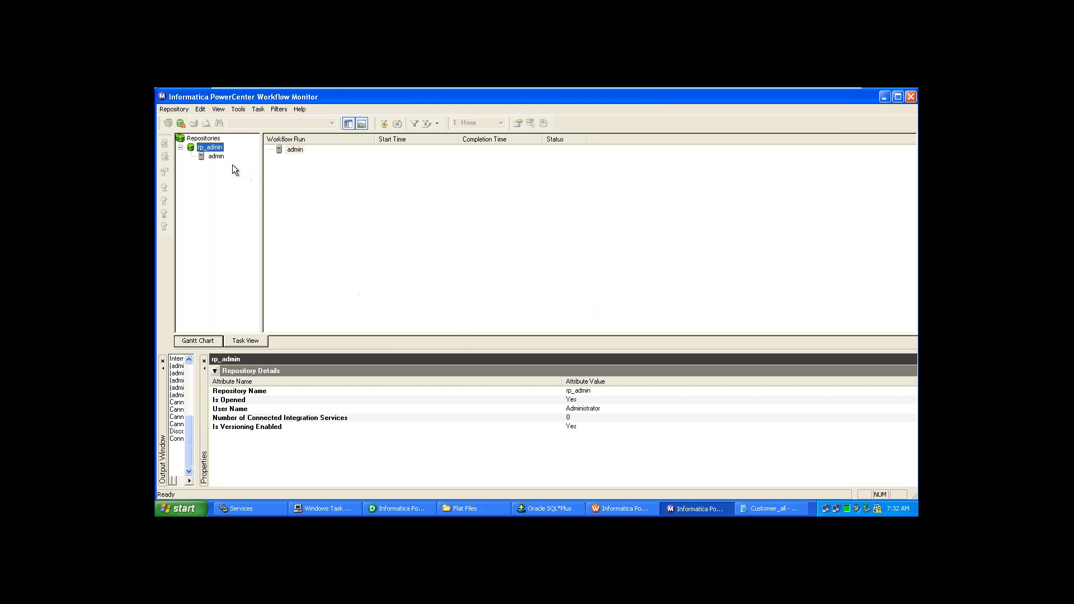
click(217, 157)
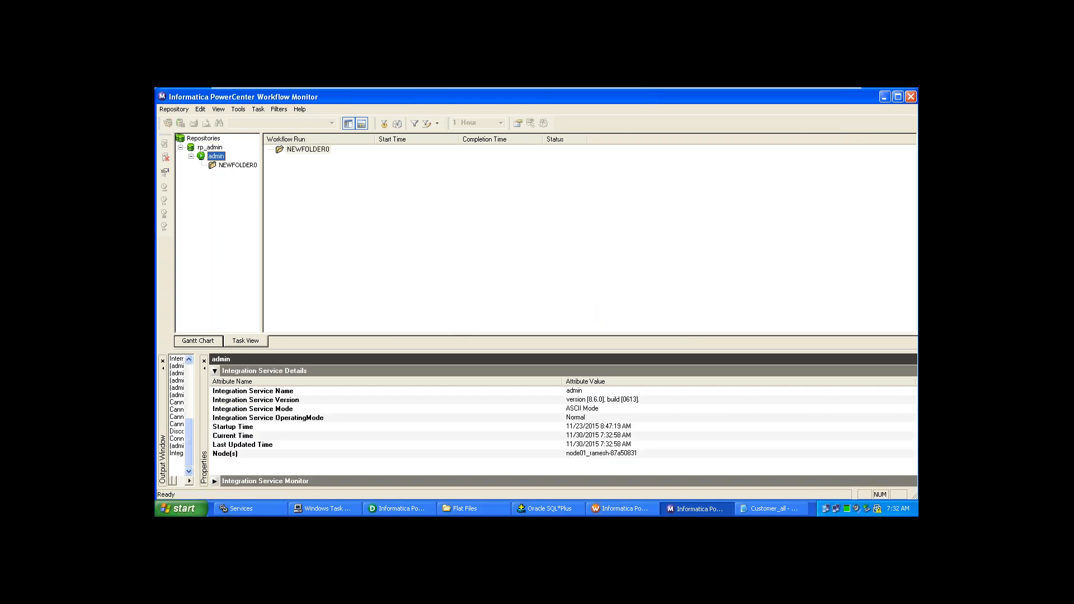
click(601, 512)
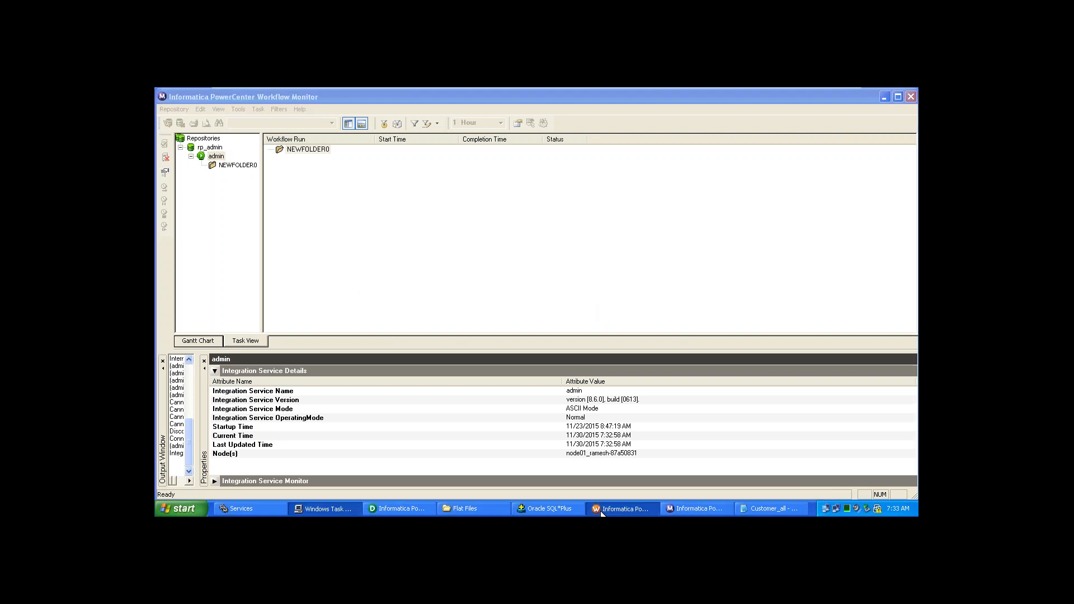
- Start wkf_m_Customer_all and check the session statistics showing 11 rows loaded into Customer_all
click(367, 130)
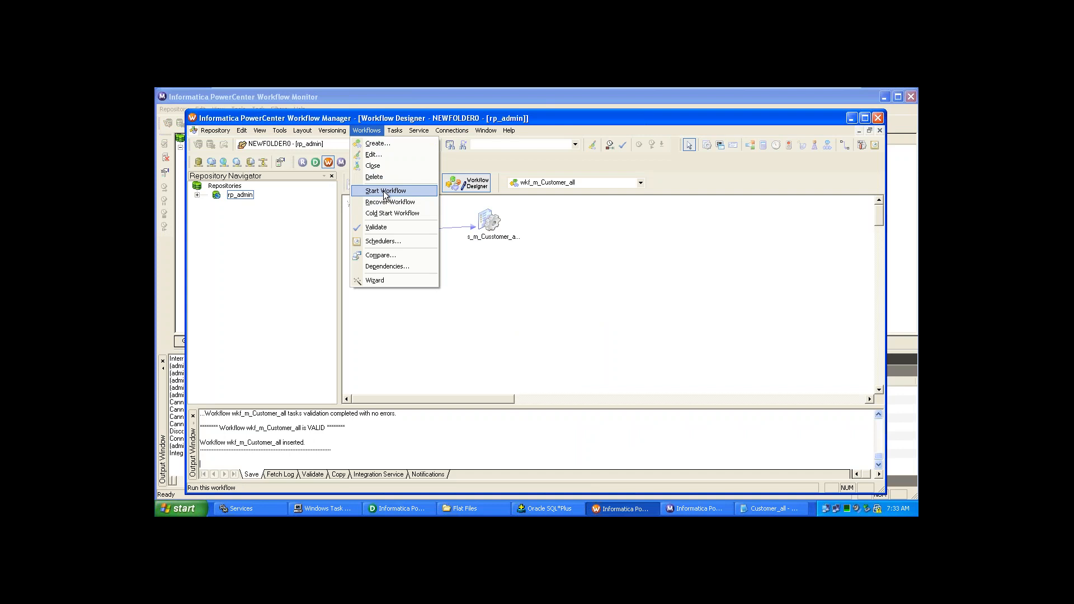
click(386, 191)
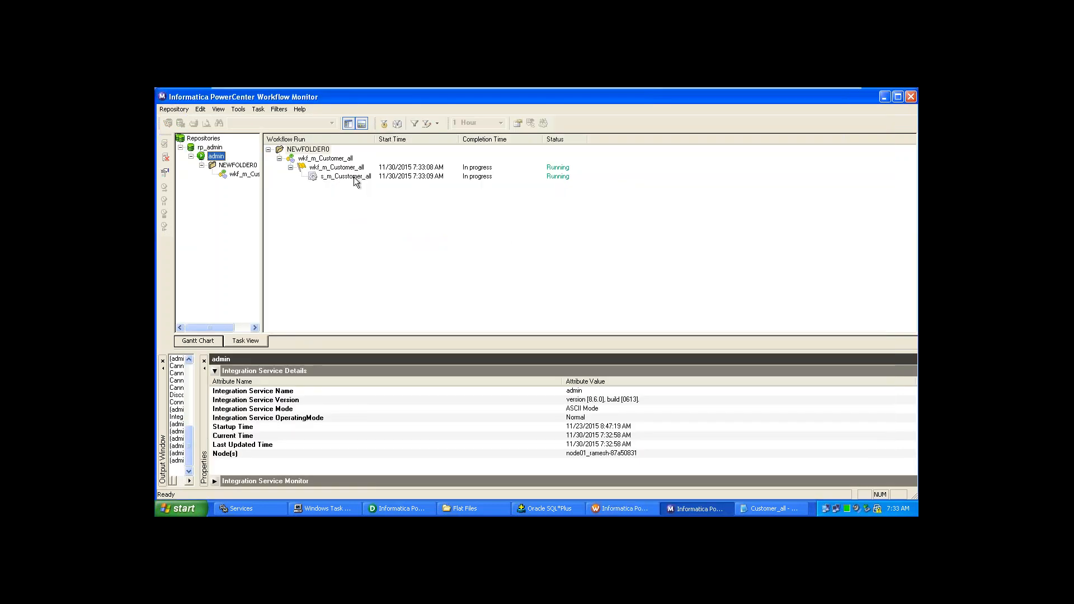
click(354, 177)
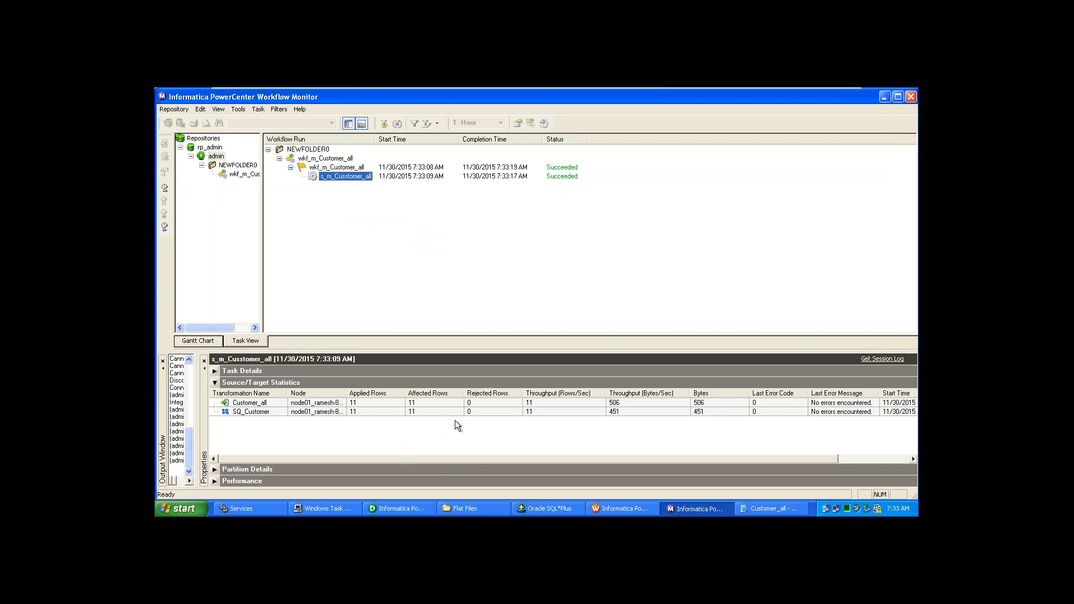
click(383, 413)
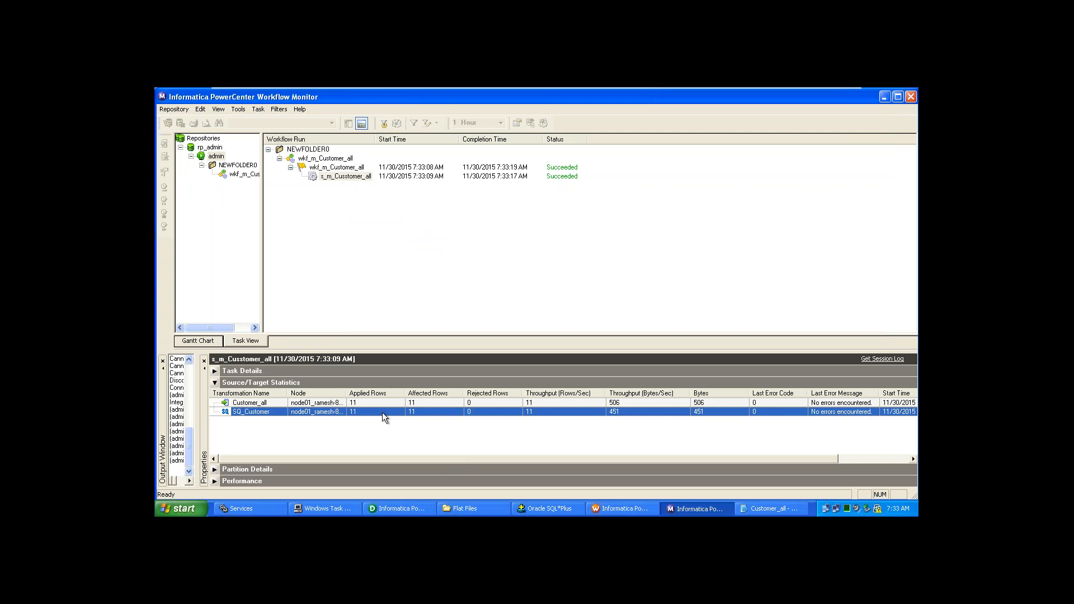
click(382, 404)
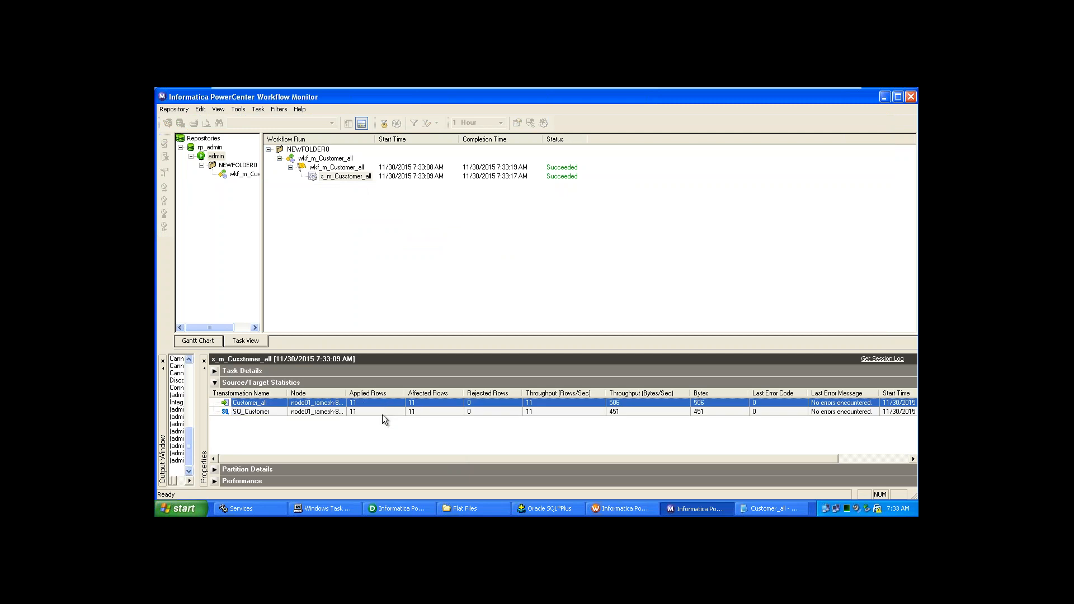
click(382, 415)
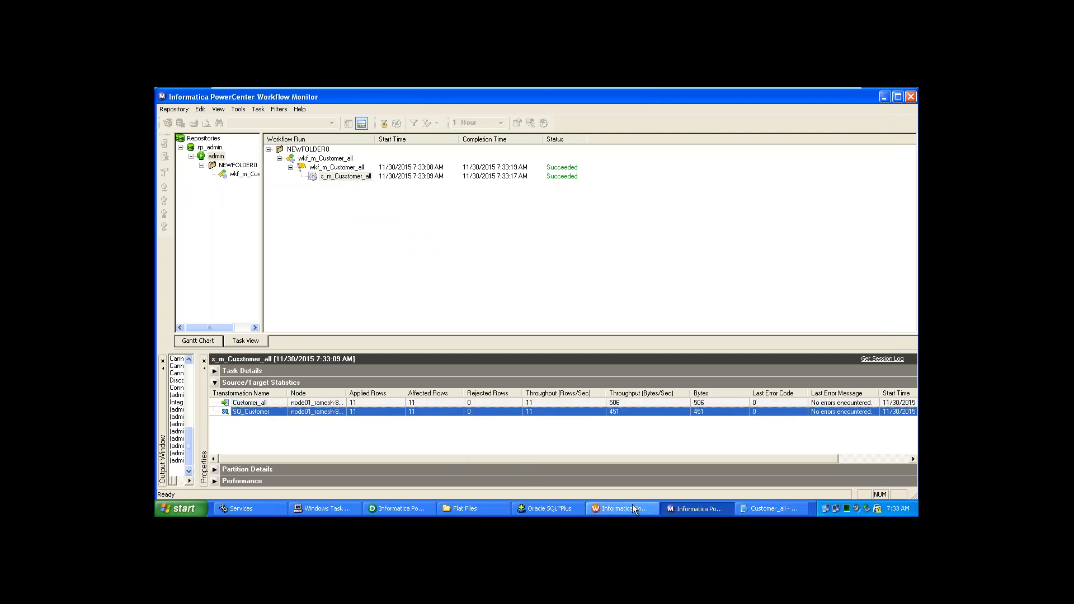
click(568, 507)
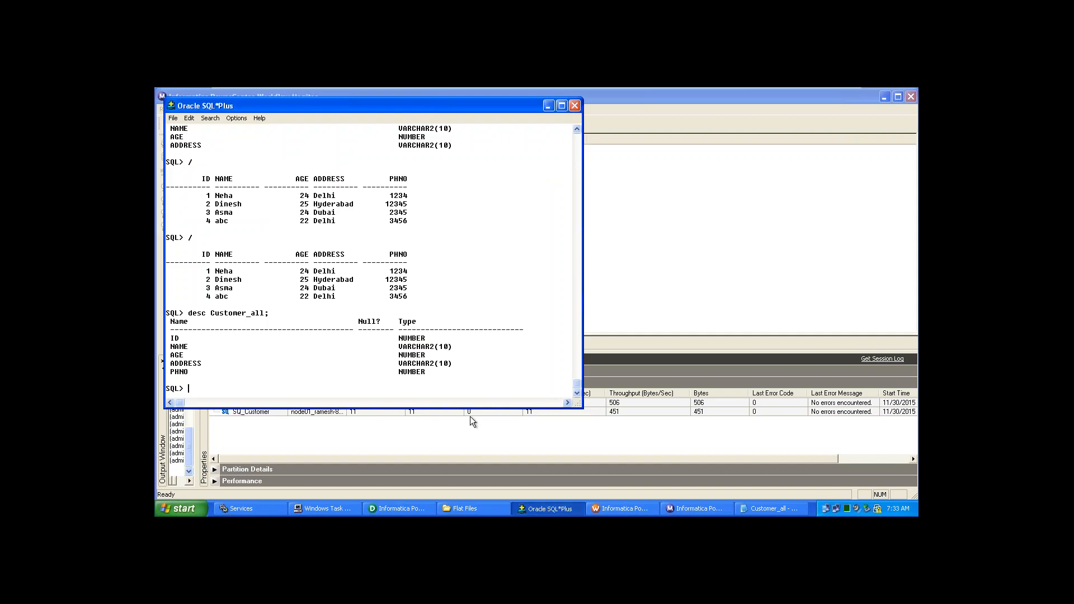
- Run 'select * from Customer_all;' in SQL*Plus, which returns 11 rows
key(alt+Tab)
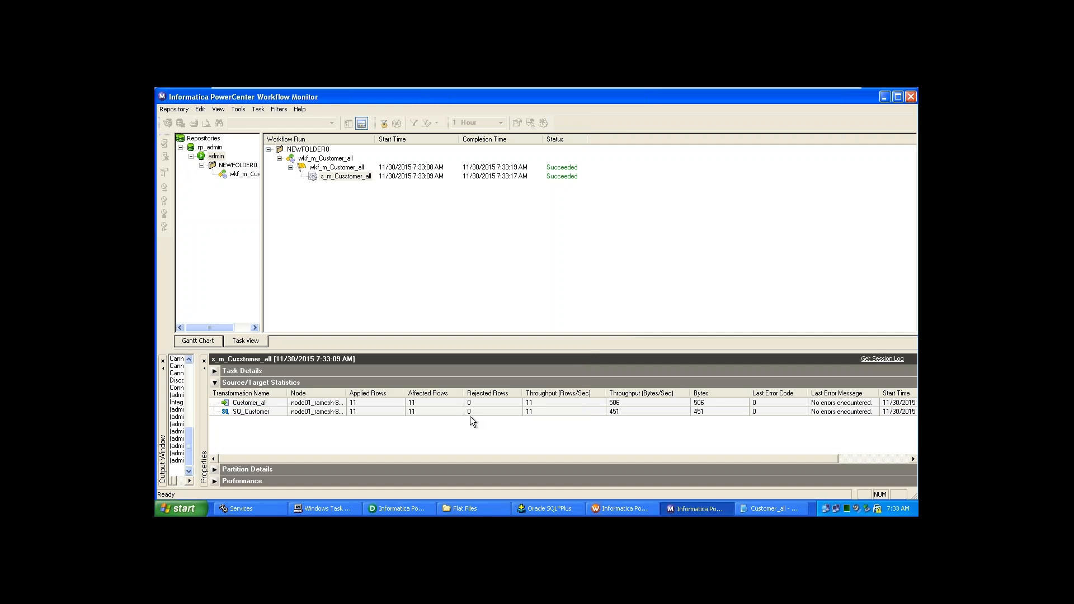
key(alt+Tab)
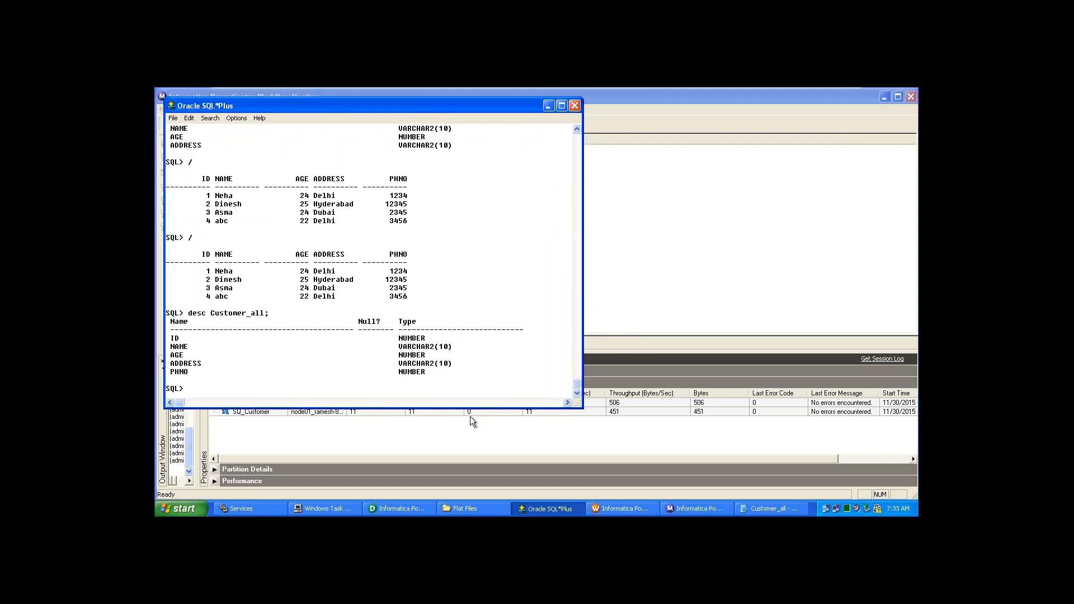
text(select * from Customer_all;)
key(Return)
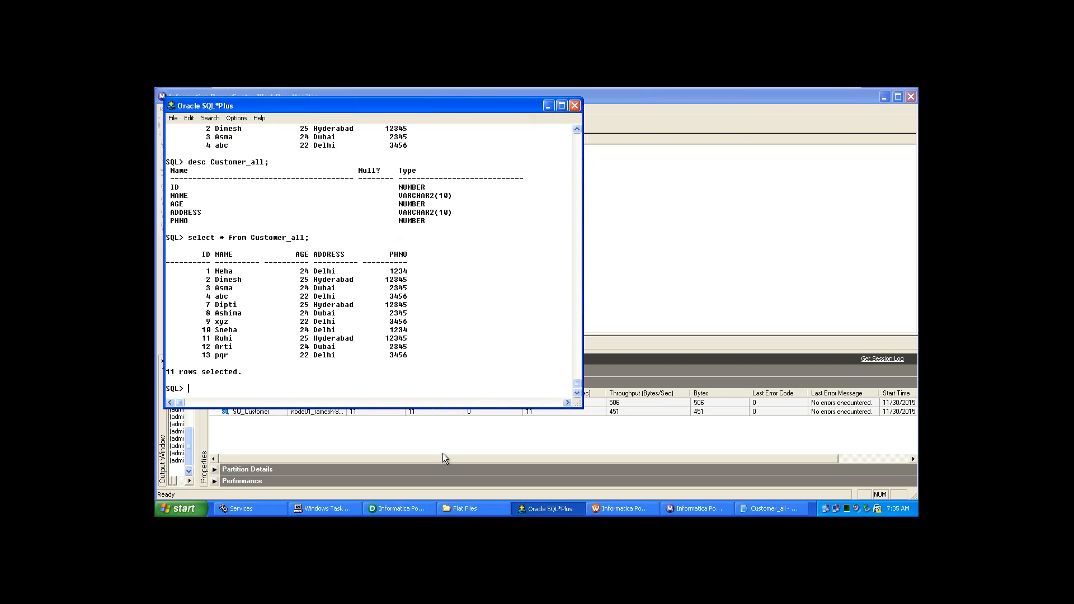
click(398, 508)
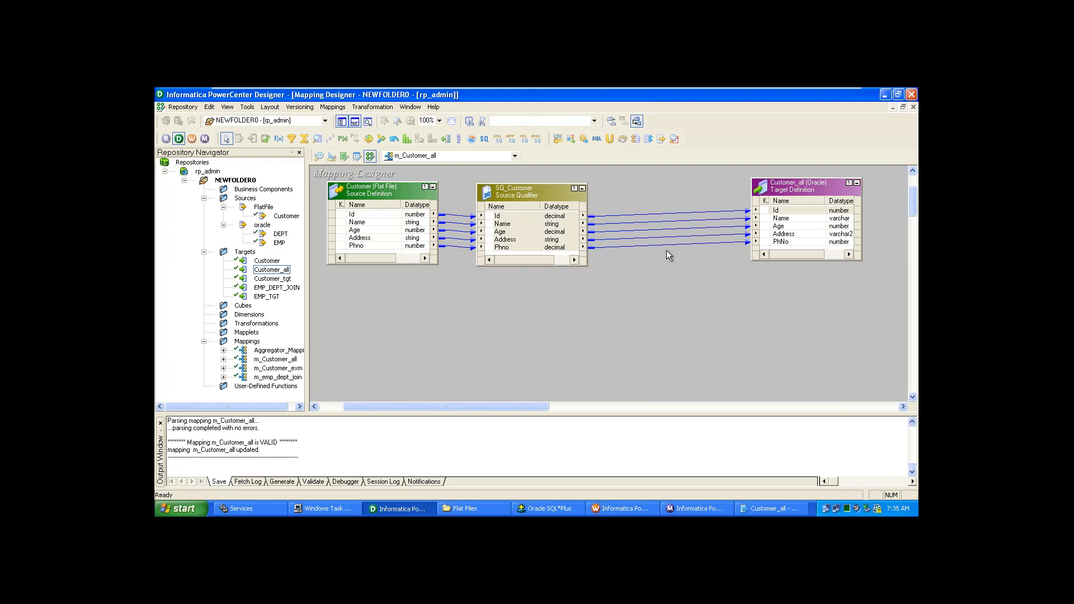
- Maximize the Designer window and adjust the Navigator splitter width
click(895, 95)
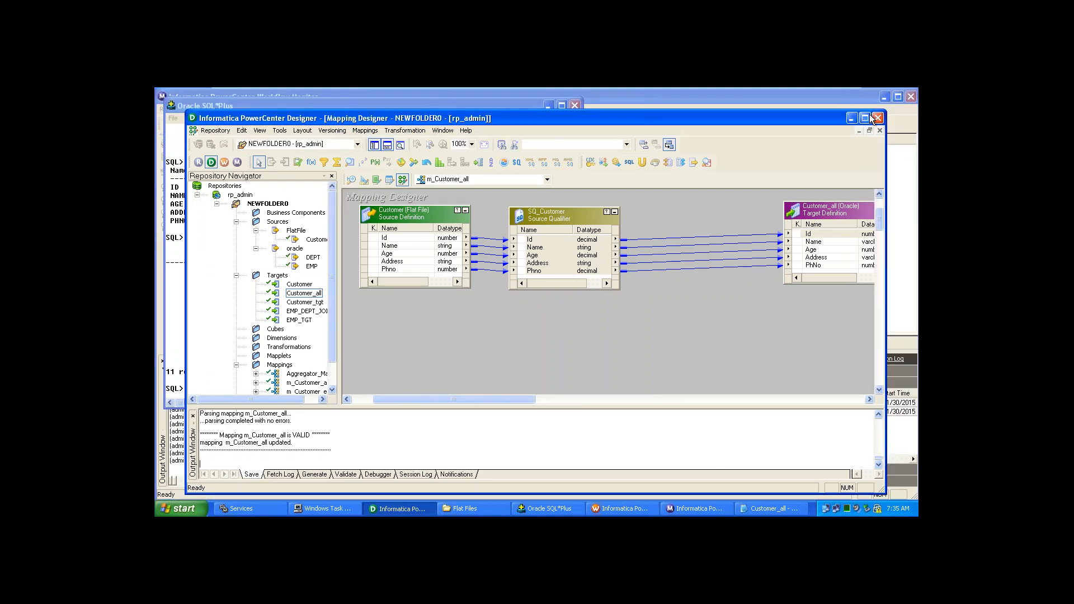
click(867, 117)
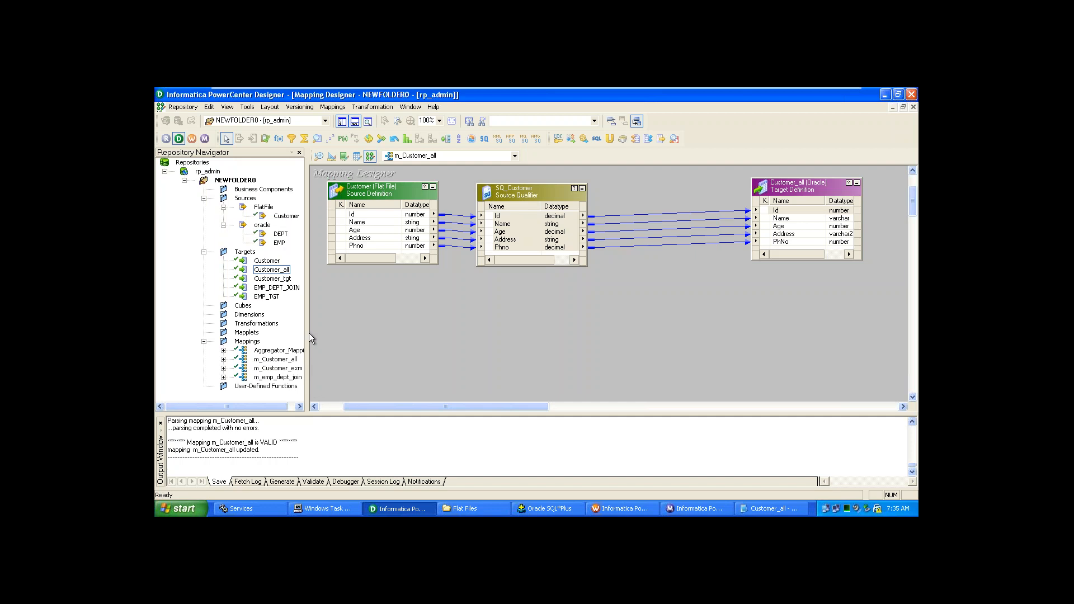
drag(308, 335, 196, 334)
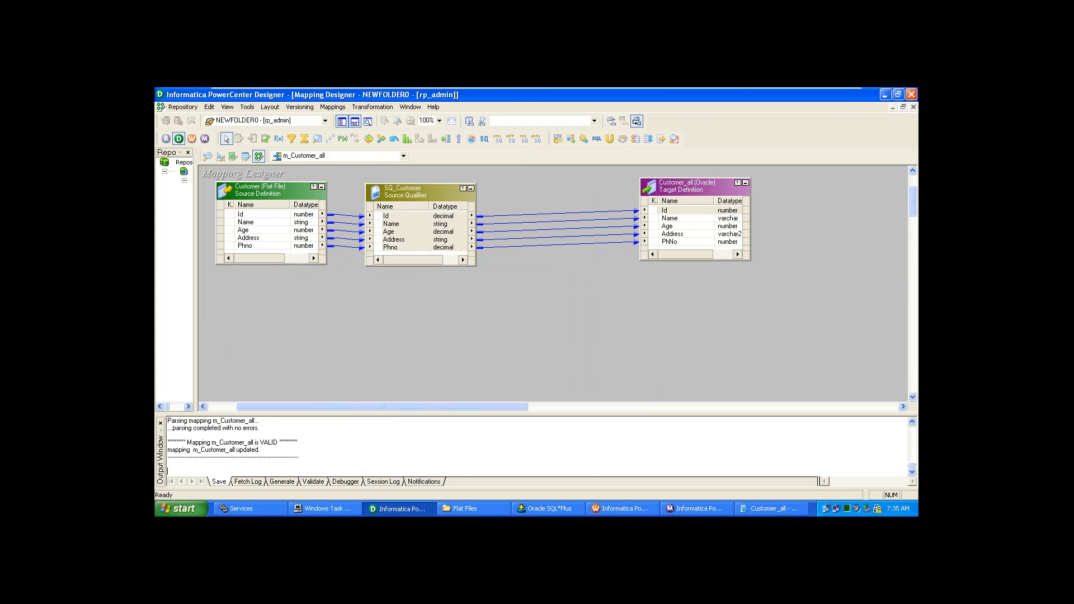
drag(196, 334, 242, 335)
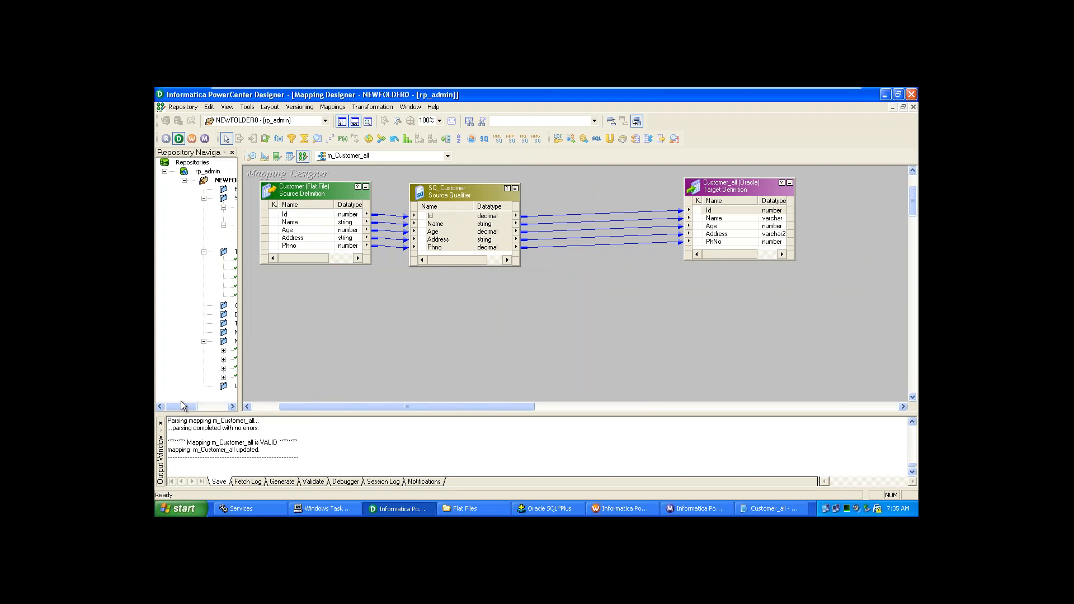
drag(180, 407, 205, 408)
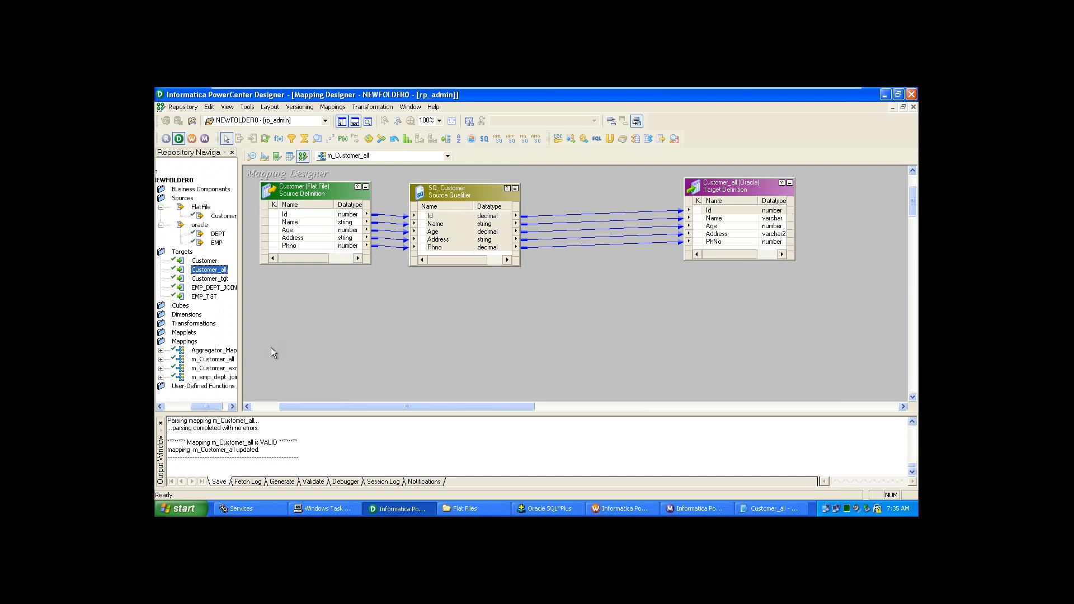
- Arrange all m_Customer_all mapping objects as linked icons with Arrange All Iconic
right_click(279, 332)
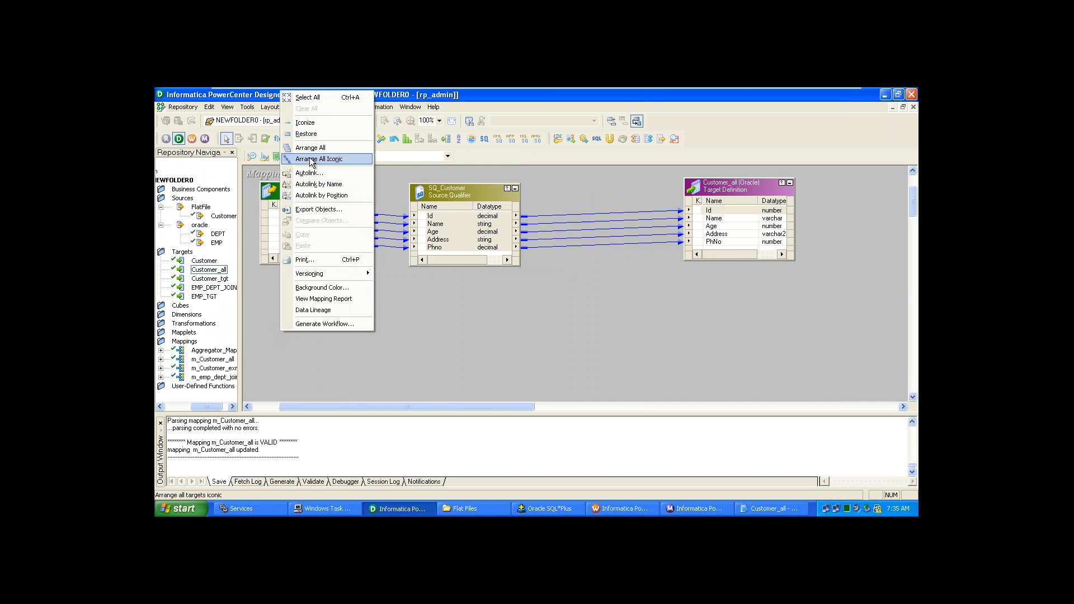
click(311, 160)
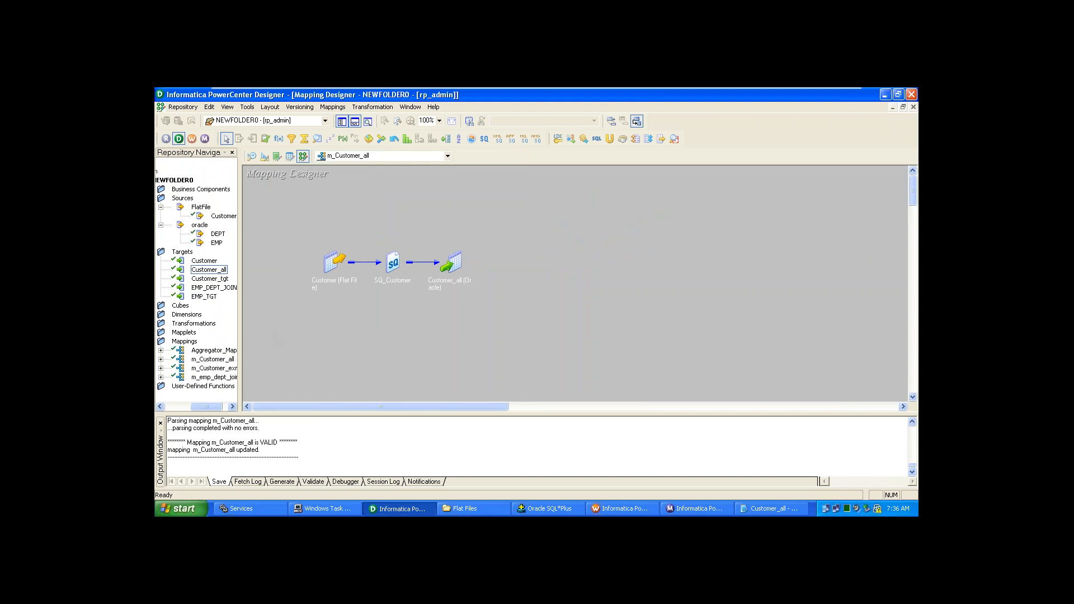
right_click(363, 230)
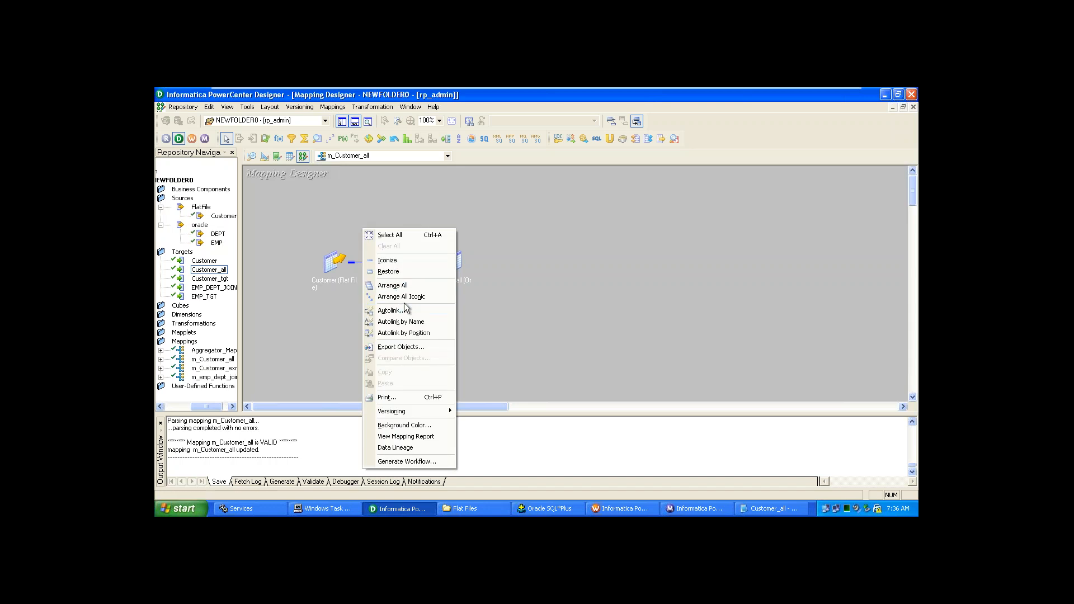
click(351, 361)
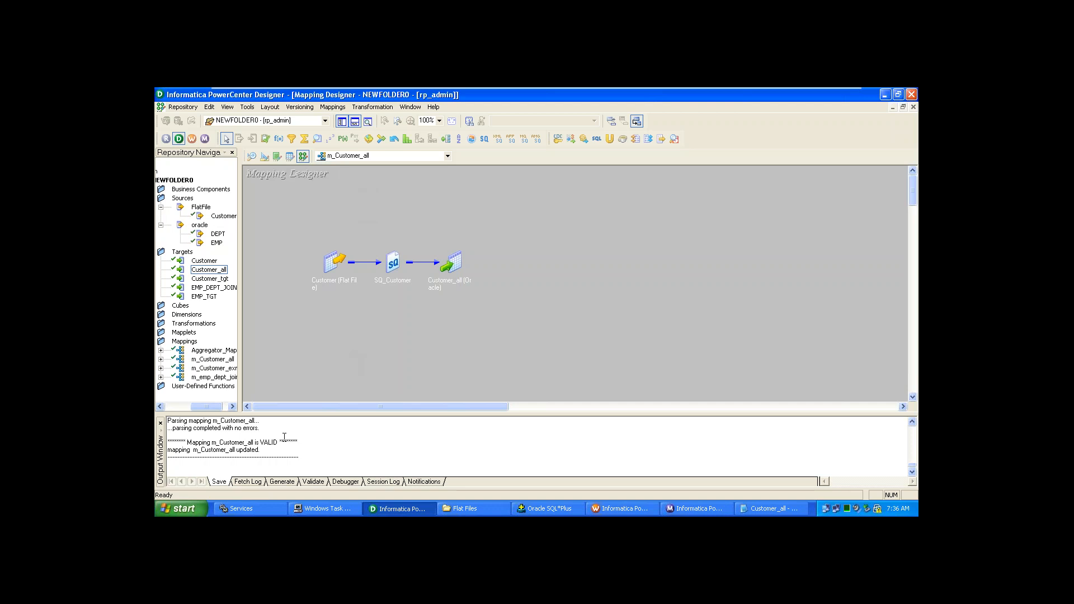
- Hide the Navigator and Output windows and open the Overview window
click(343, 123)
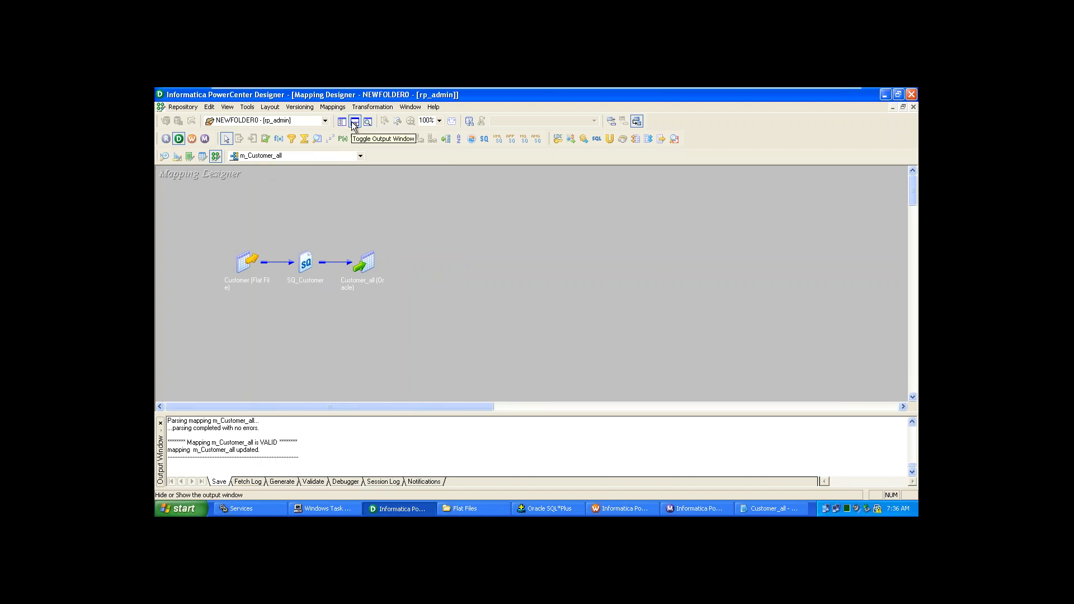
click(354, 123)
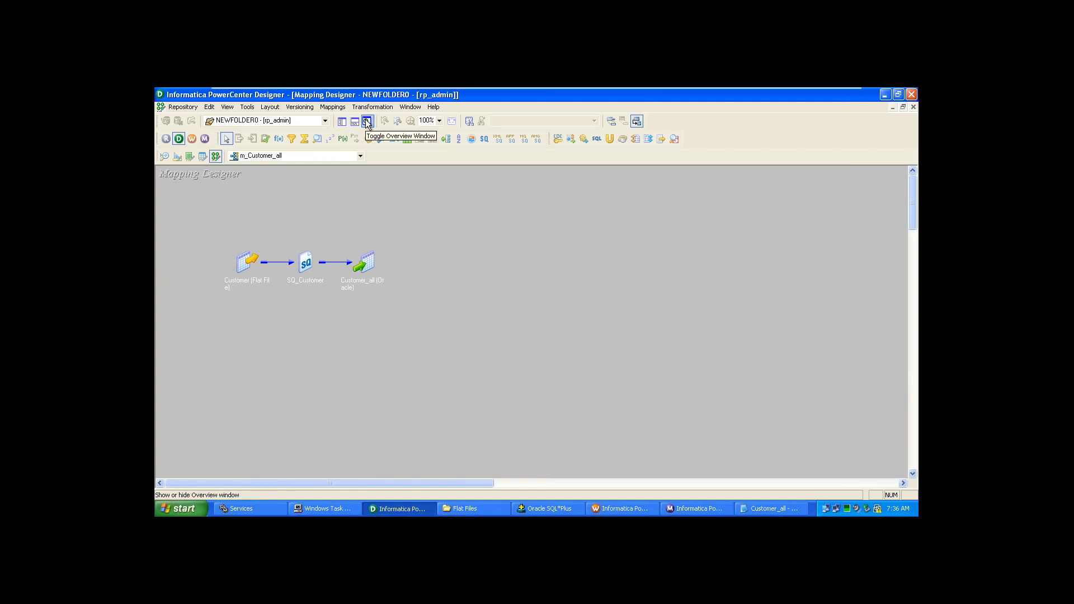
click(367, 122)
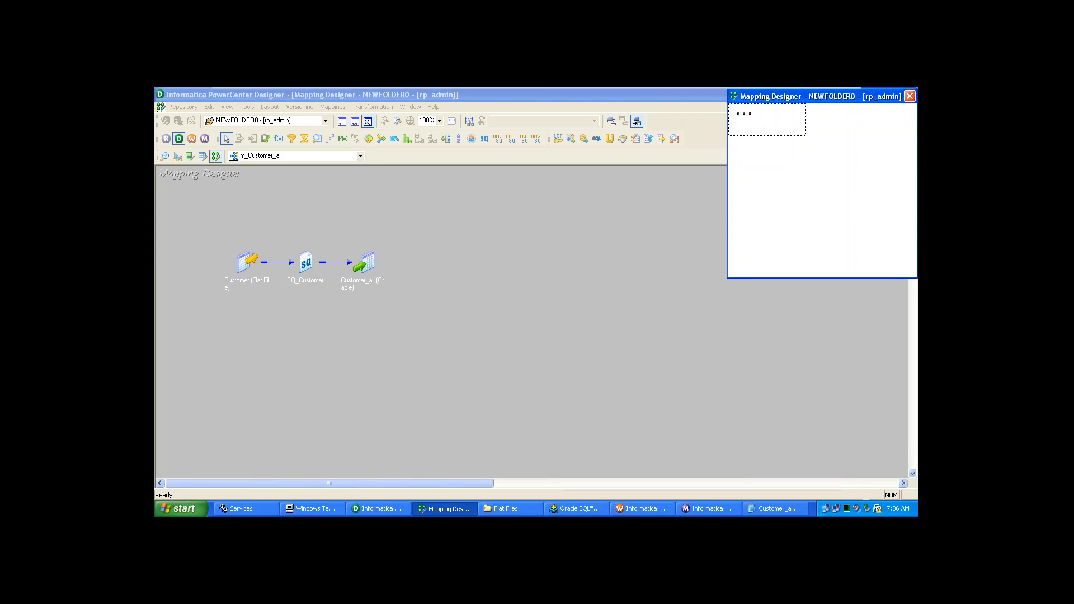
- Move the Overview's view rectangle around, close the Overview, and bring back the Navigator
drag(741, 114, 796, 158)
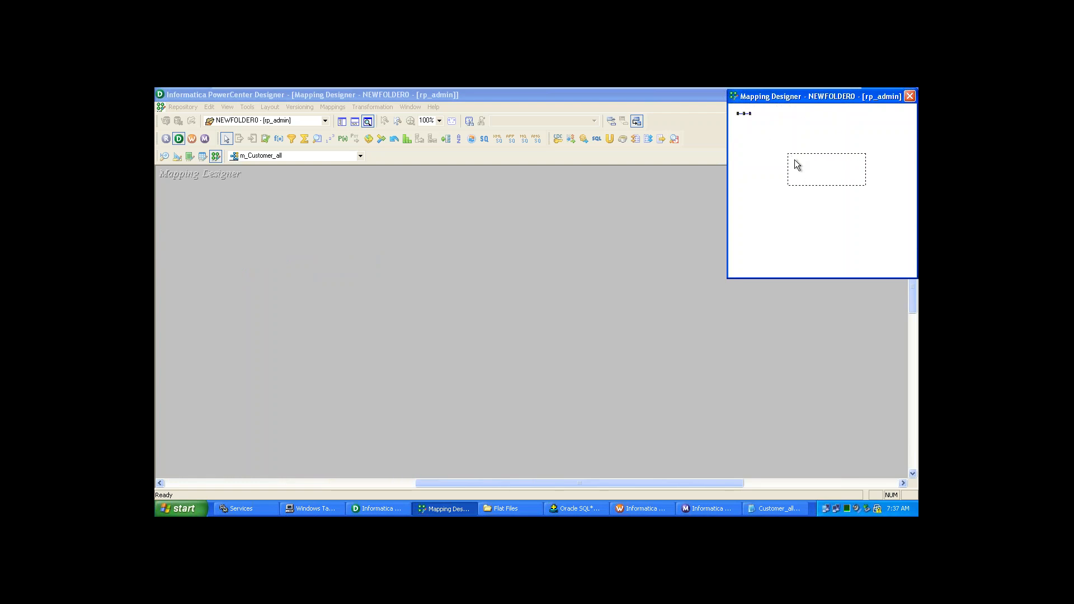
drag(795, 160, 704, 110)
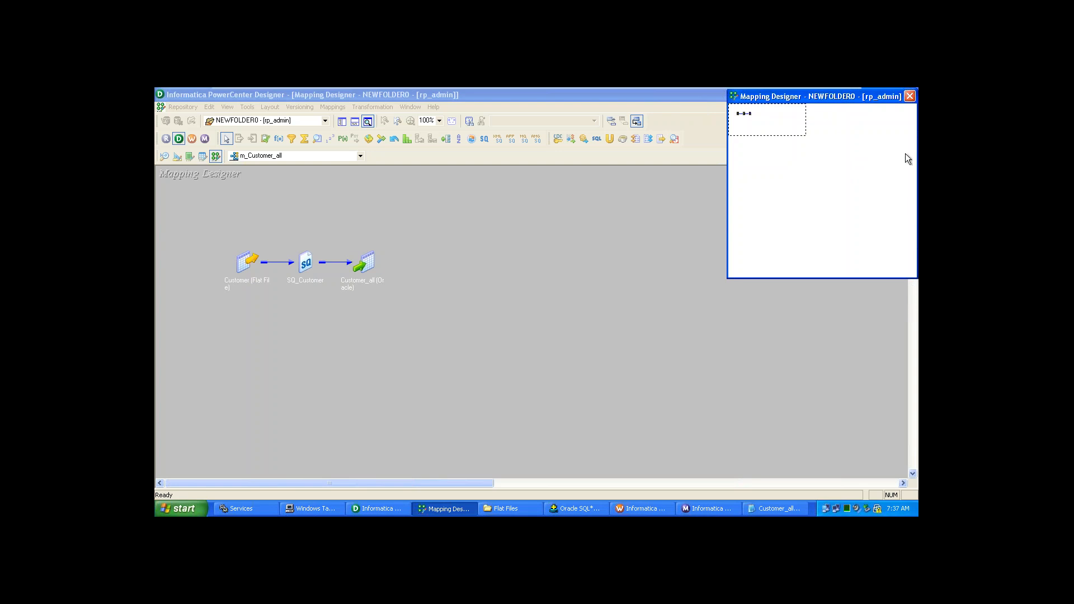
click(910, 96)
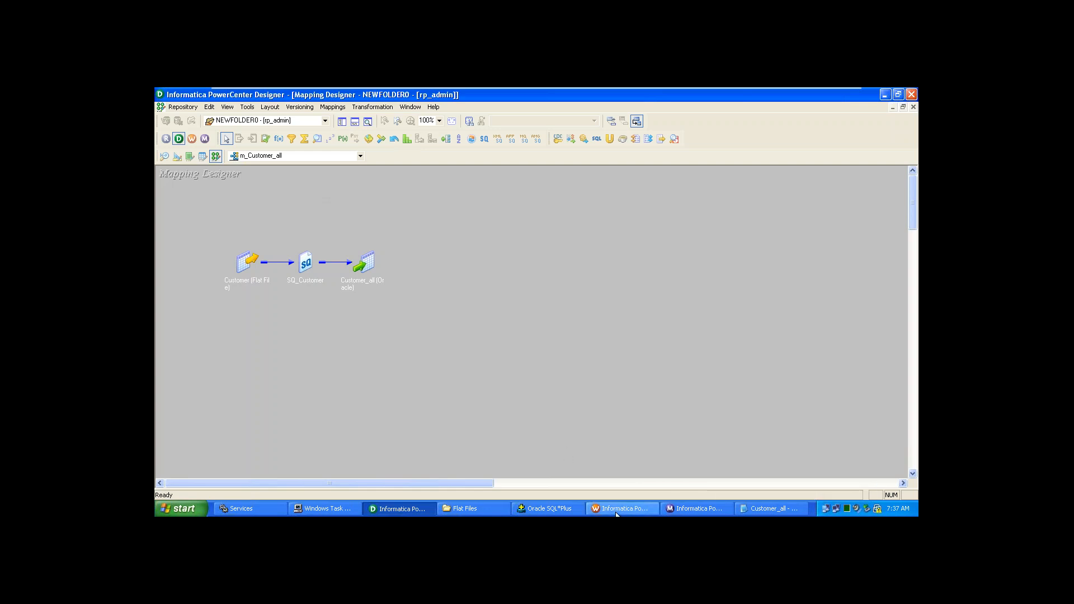
click(343, 123)
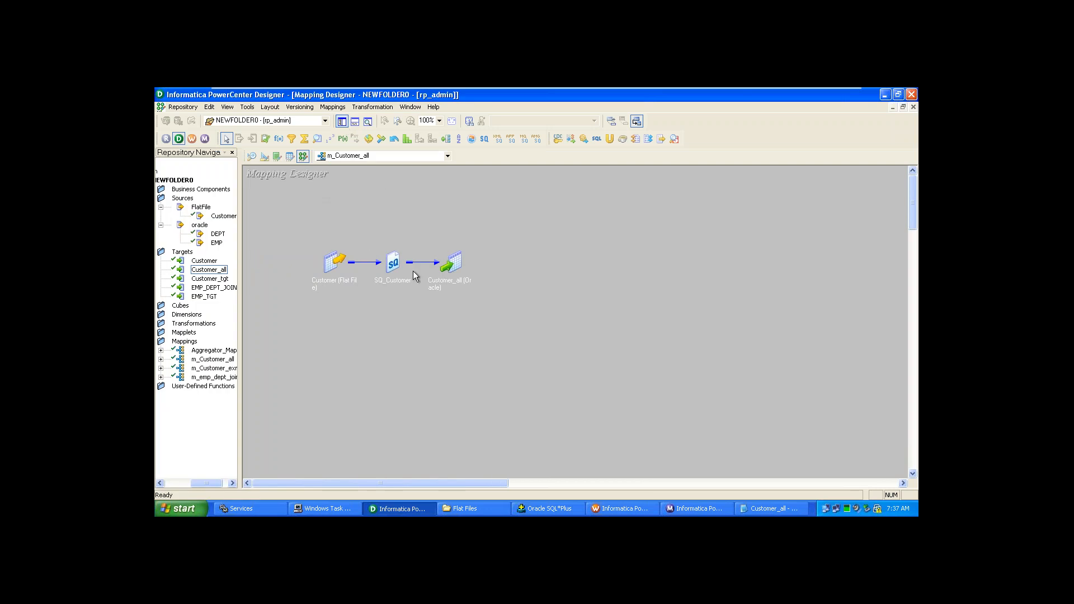
- Show the Output window reporting m_Customer_all as VALID, then open and close the Overview
click(367, 122)
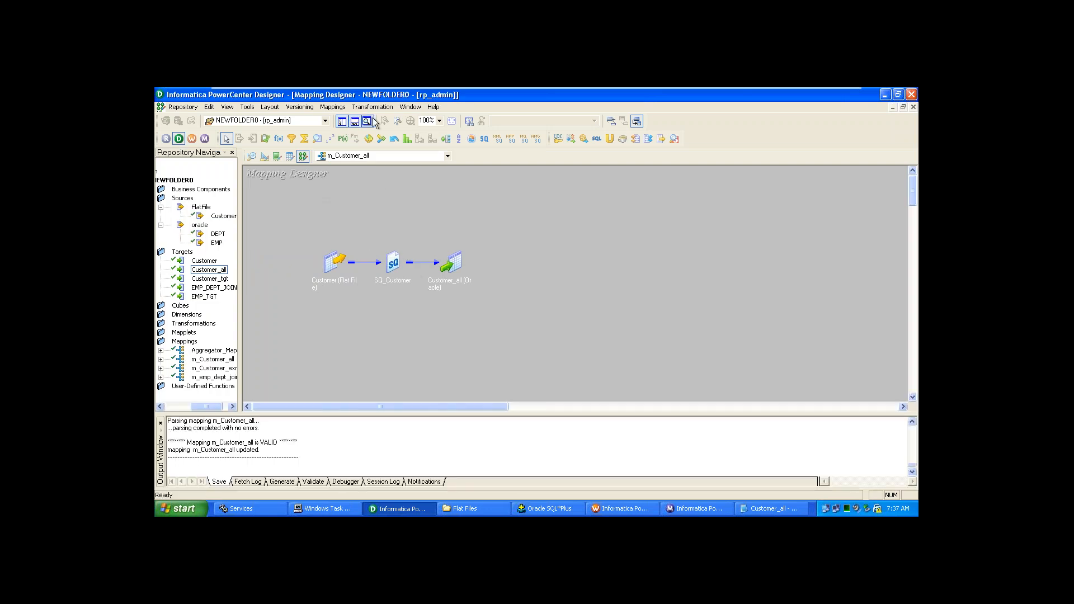
click(367, 122)
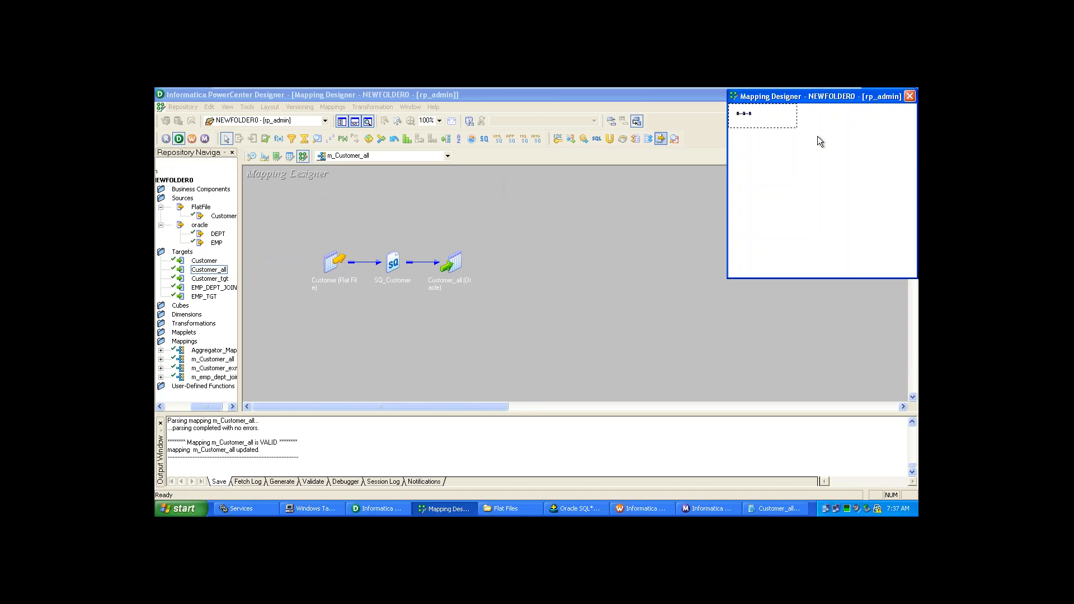
click(909, 95)
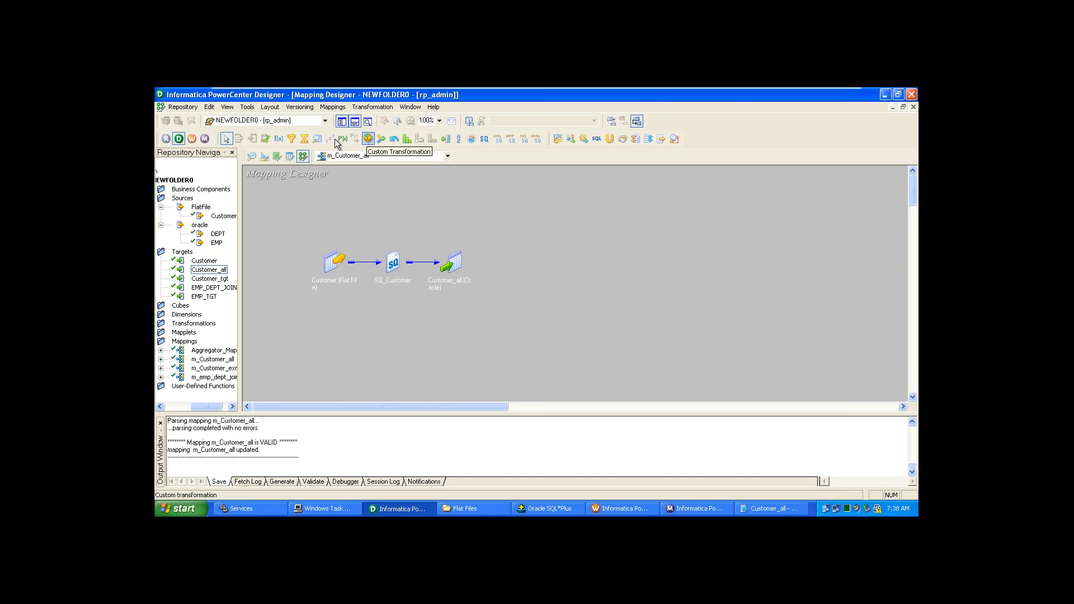
- Place an Aggregator transformation, AGGTRANS, on the canvas below and right of the Customer_all target
click(304, 140)
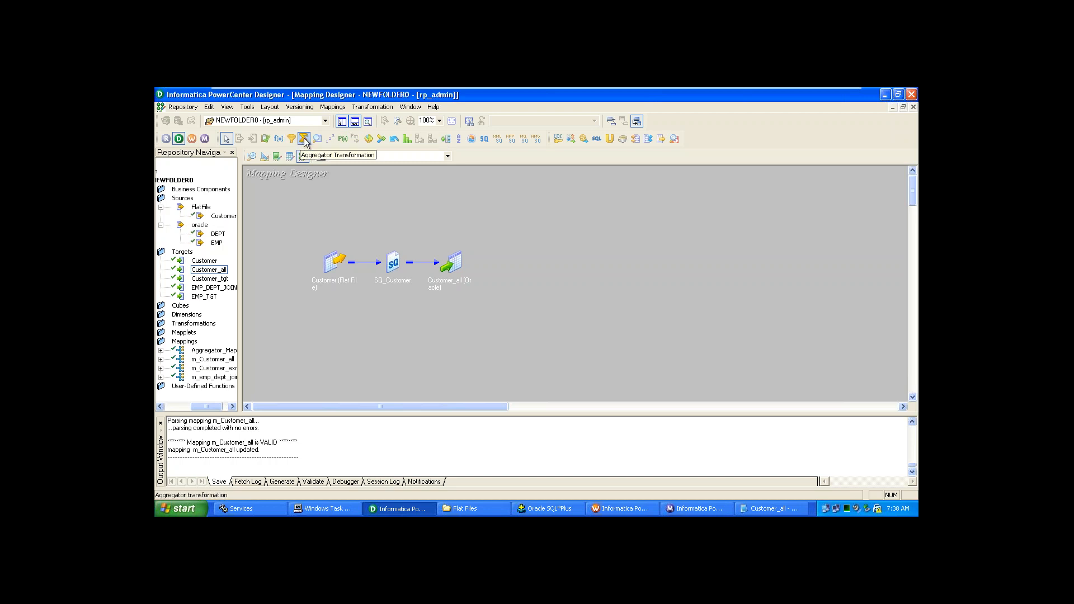
drag(338, 186, 337, 183)
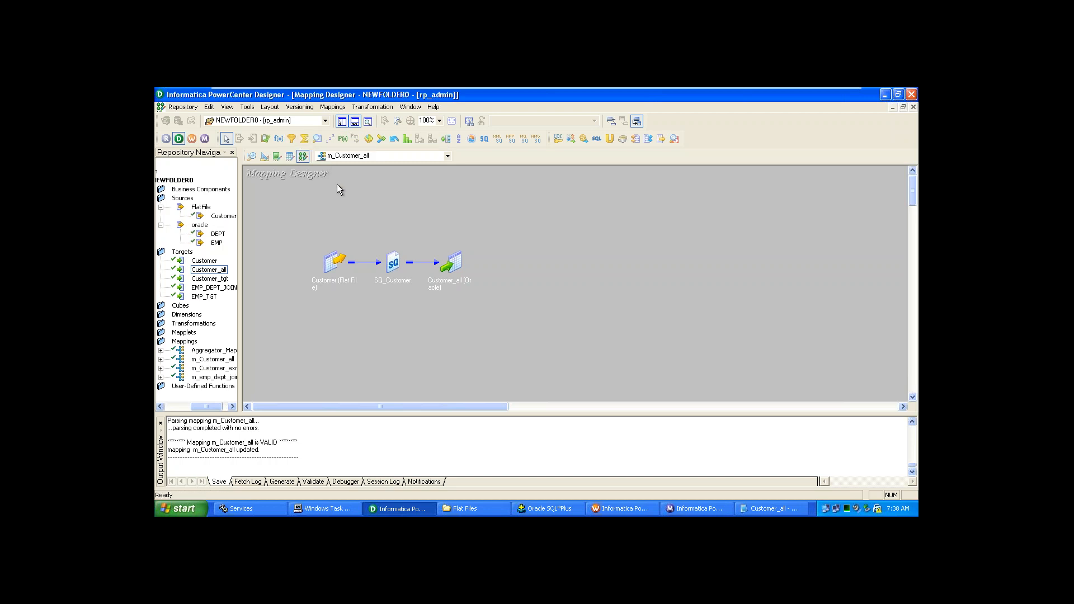
click(304, 140)
click(391, 231)
click(305, 139)
click(276, 294)
right_click(306, 141)
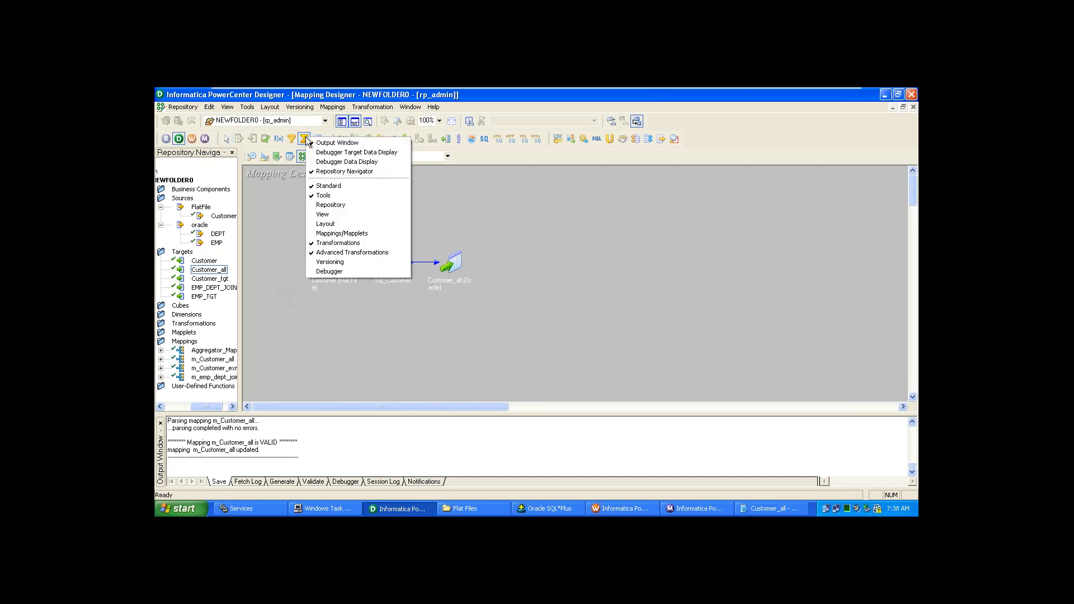
click(302, 144)
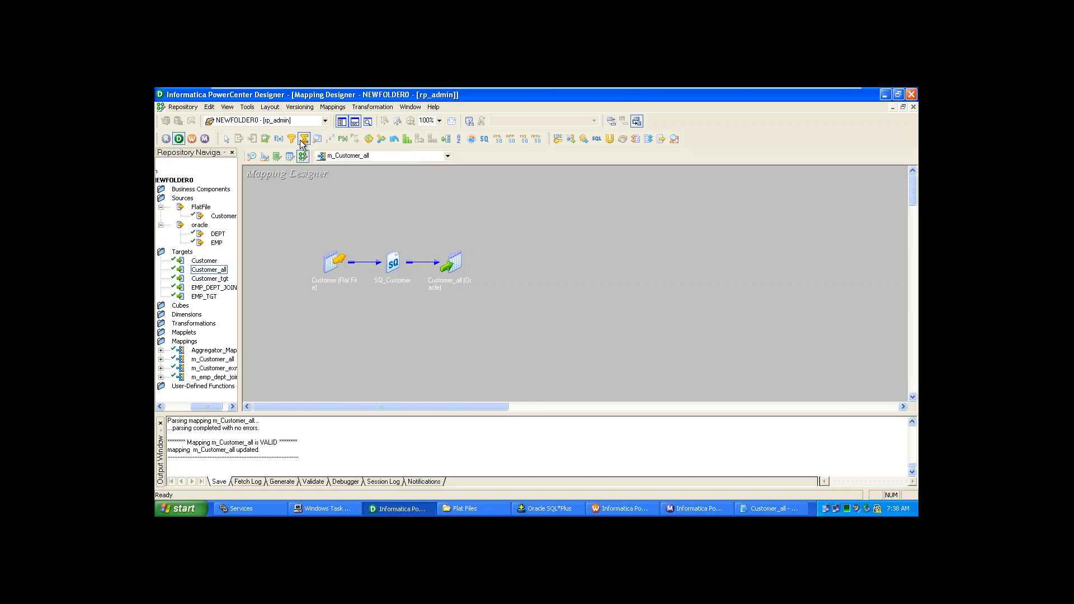
click(303, 140)
click(502, 276)
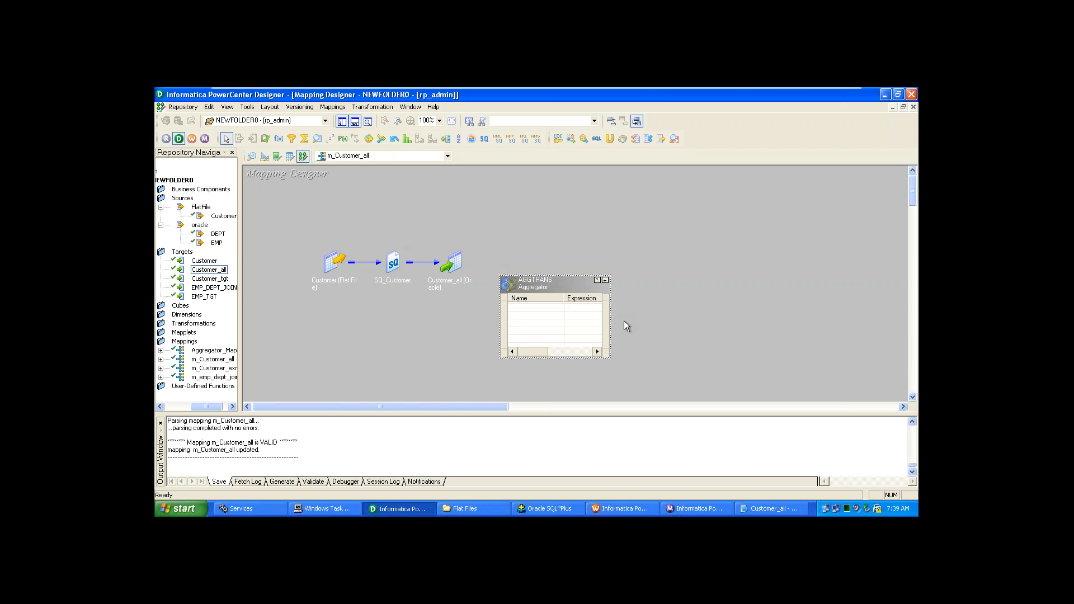
- Inspect AGGTRANS in Edit Transformations without changes, then delete it from the mapping
right_click(533, 284)
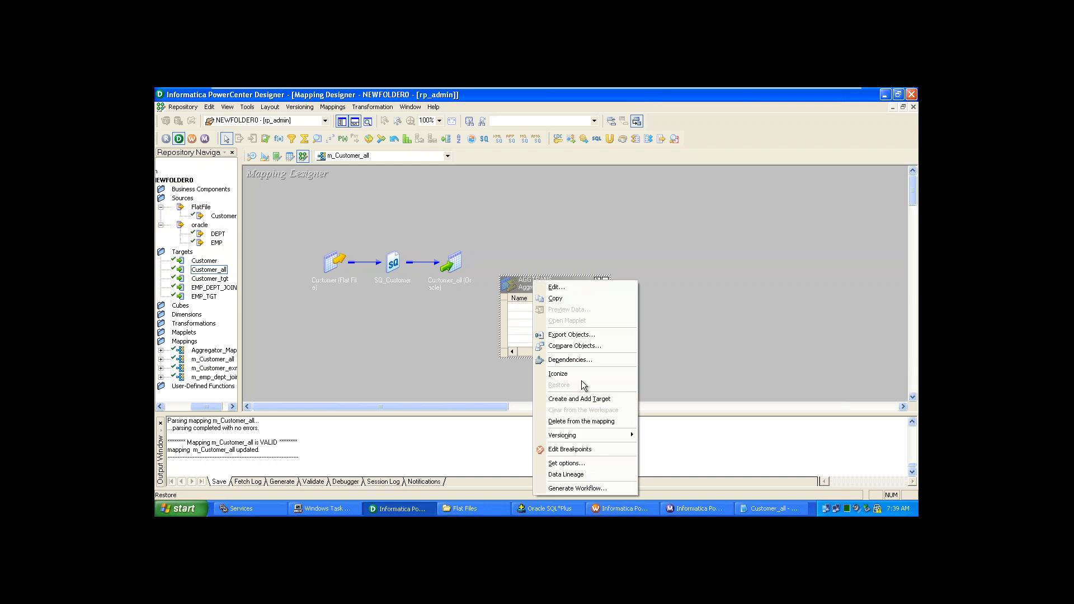
click(526, 344)
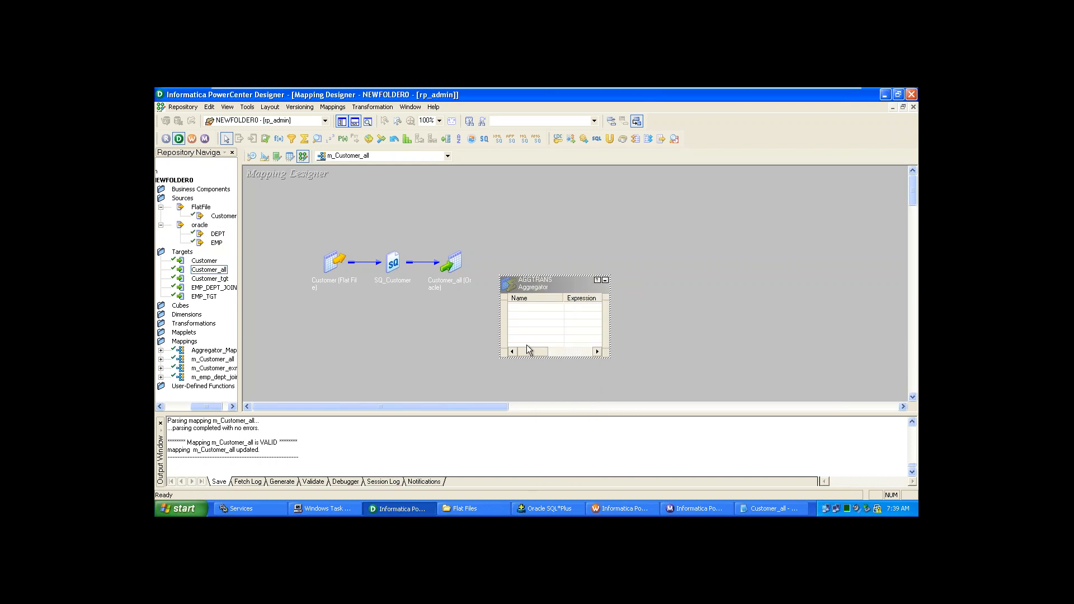
double_click(532, 283)
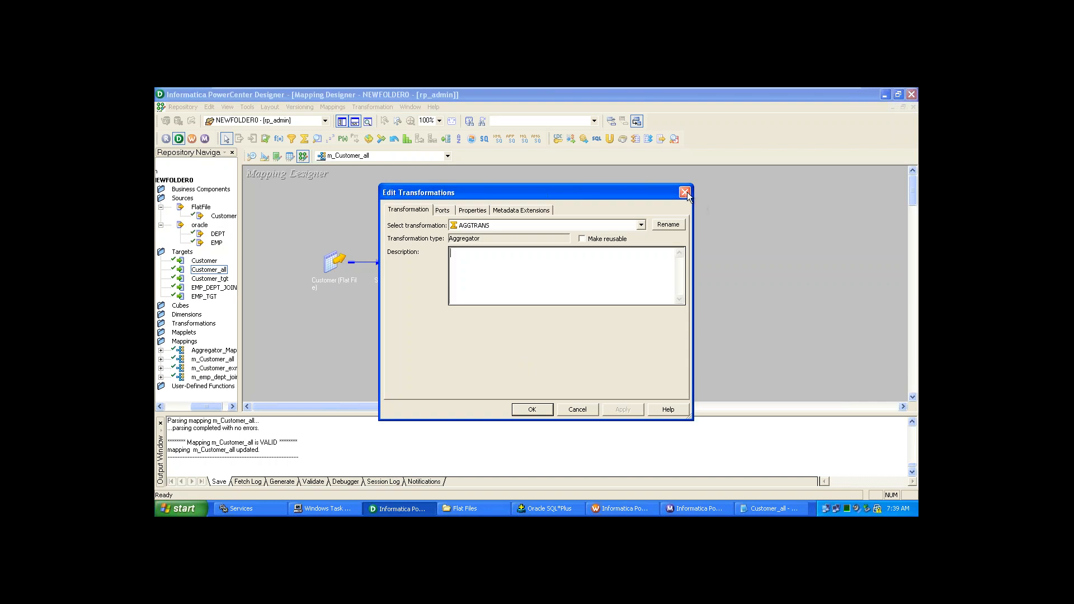
click(686, 193)
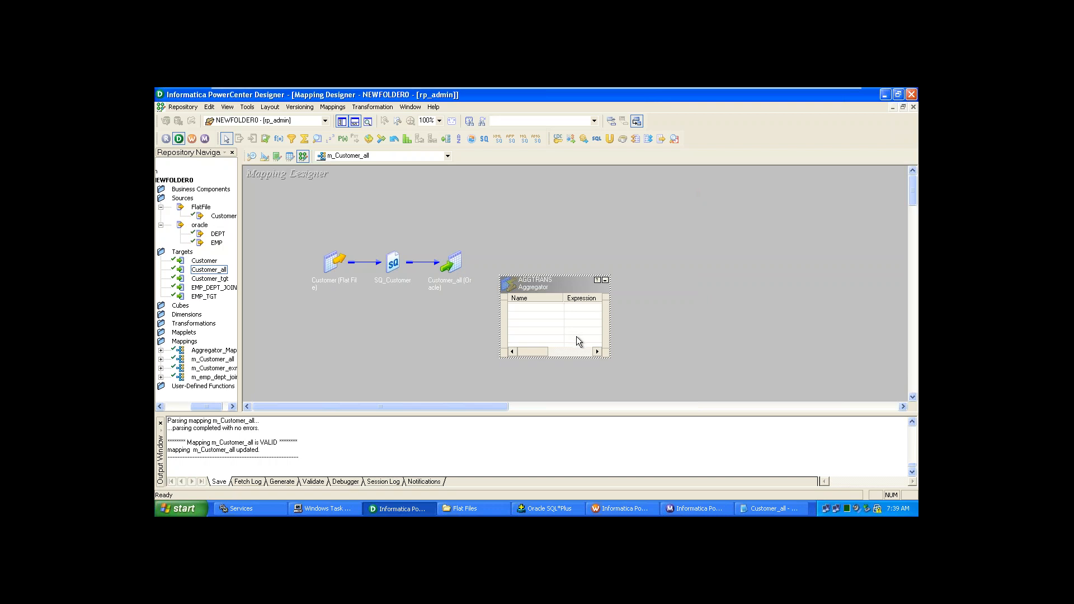
key(Delete)
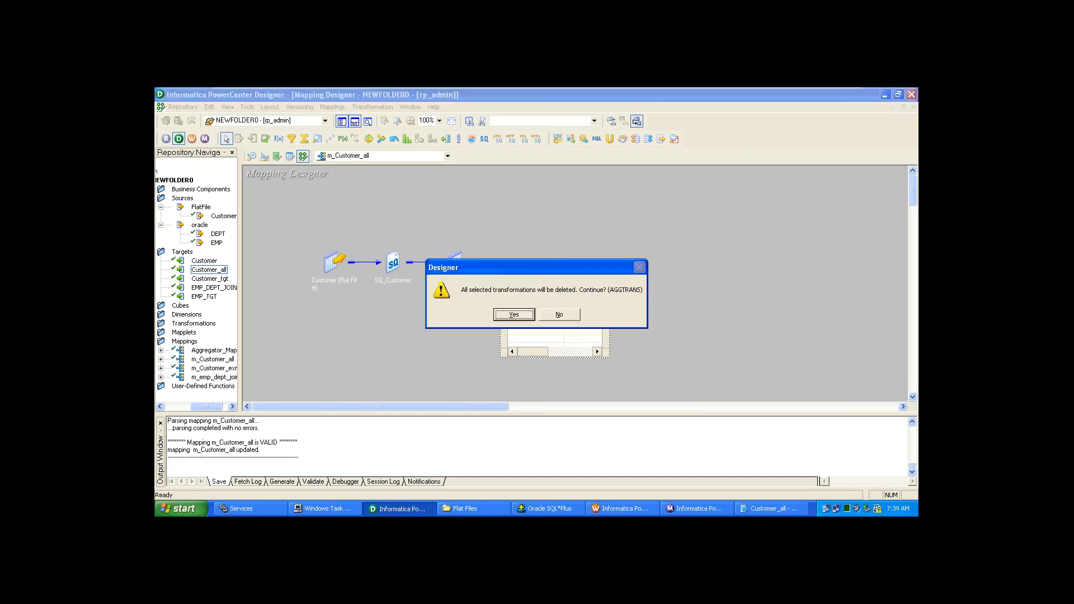
click(517, 317)
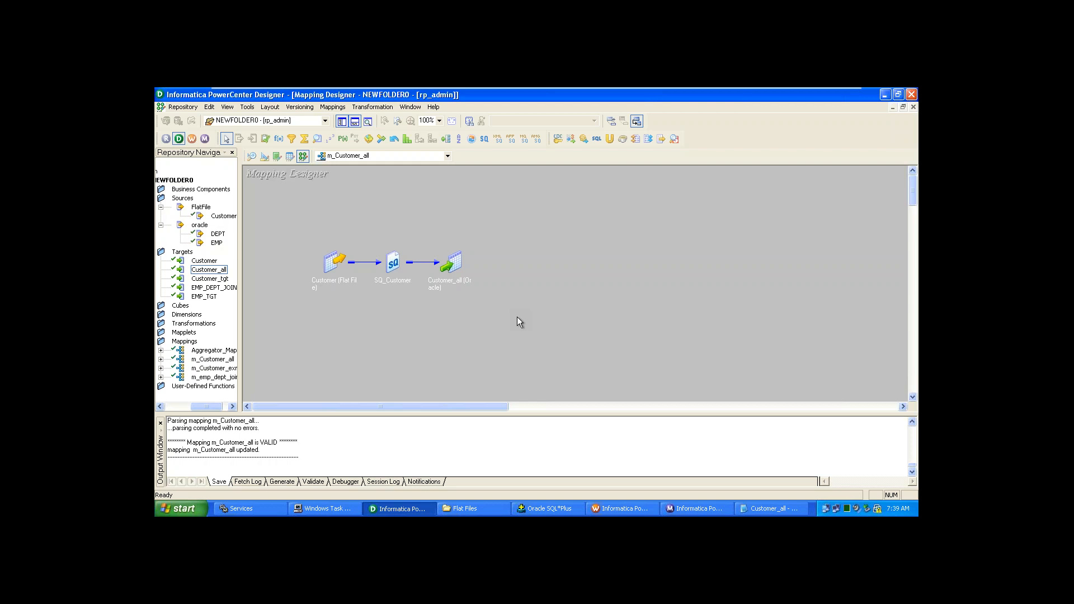
- Show the tip of the day from the Help menu and dismiss it
click(434, 108)
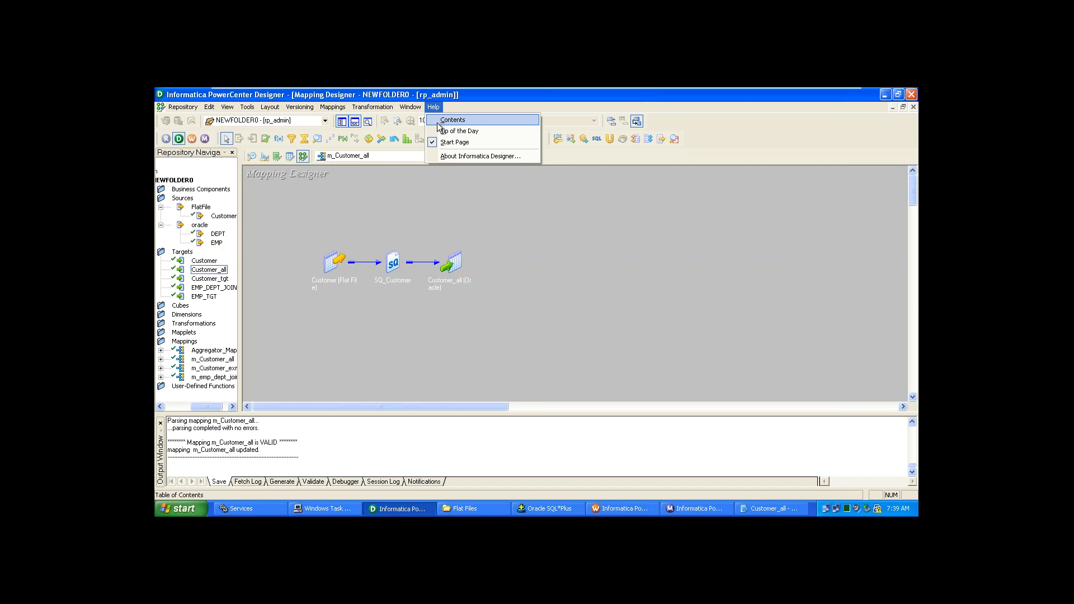
click(438, 130)
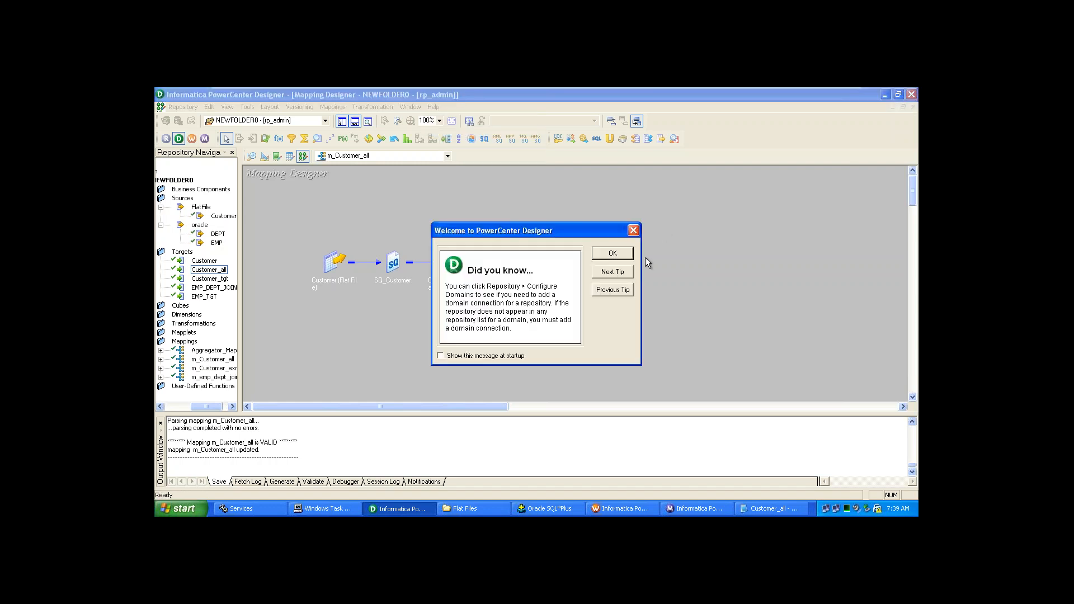
click(613, 254)
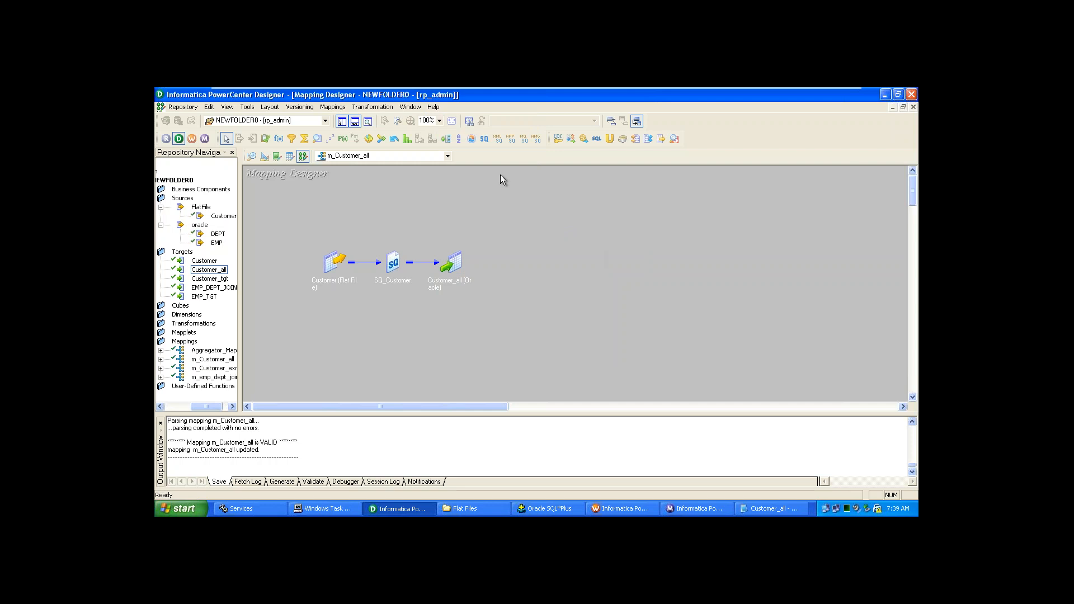
- Check the Designer version information, then open the online help contents
click(432, 107)
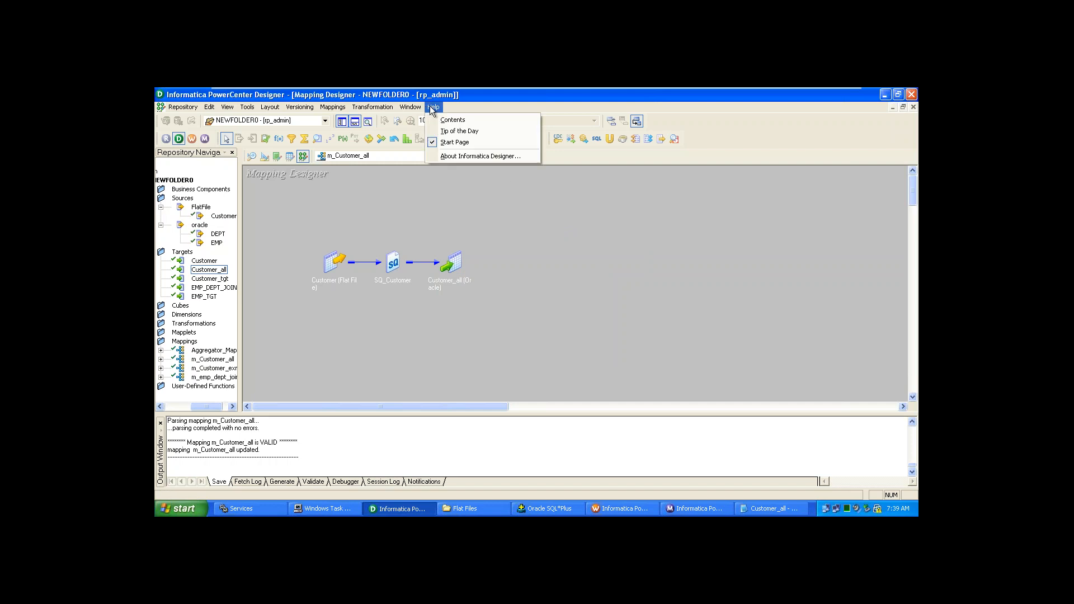
click(458, 156)
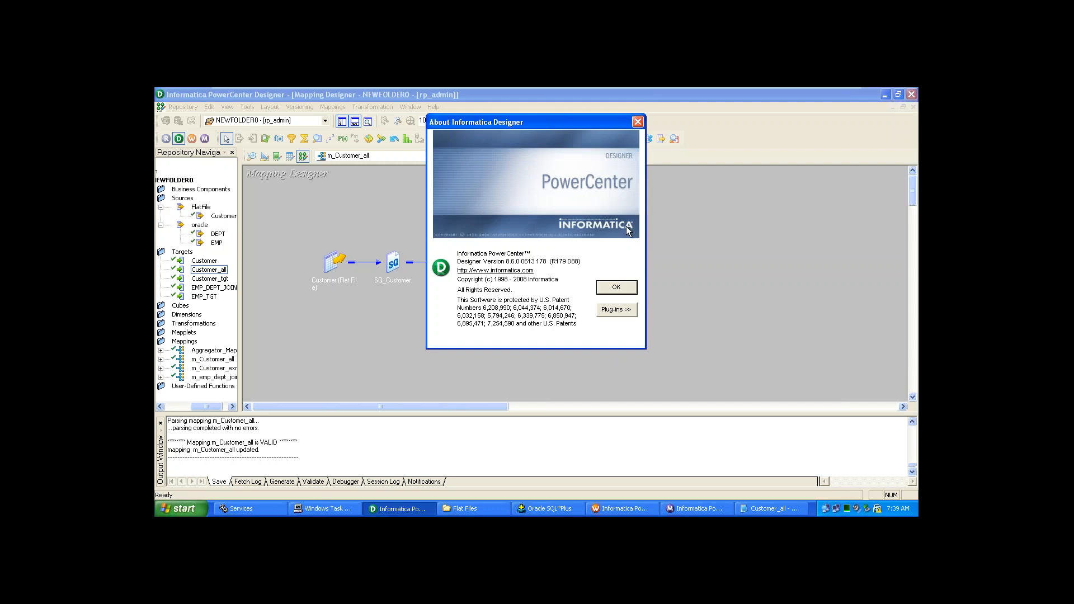
click(616, 288)
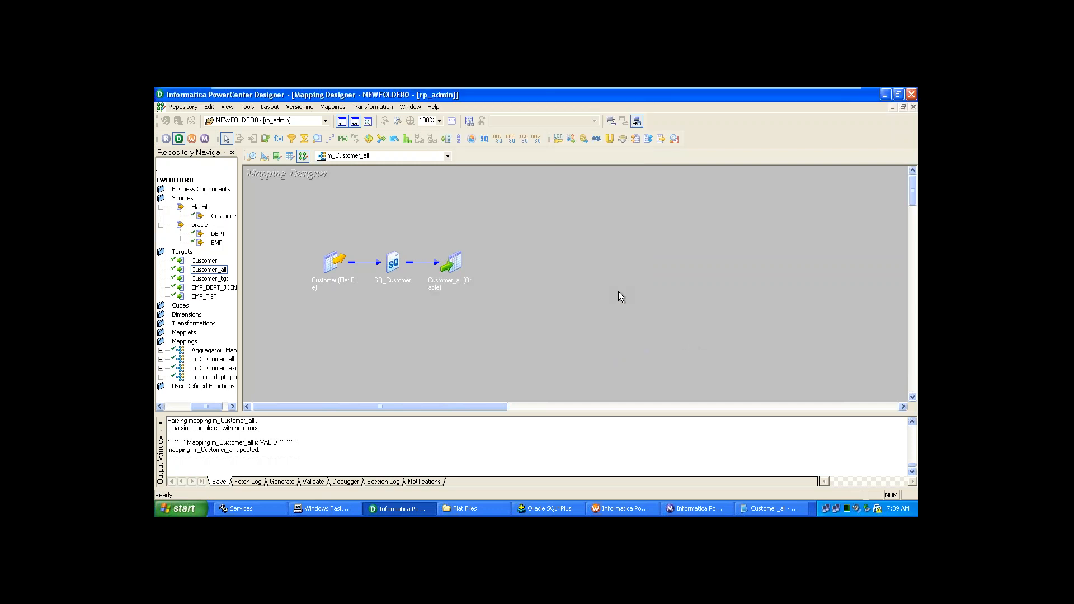
click(434, 107)
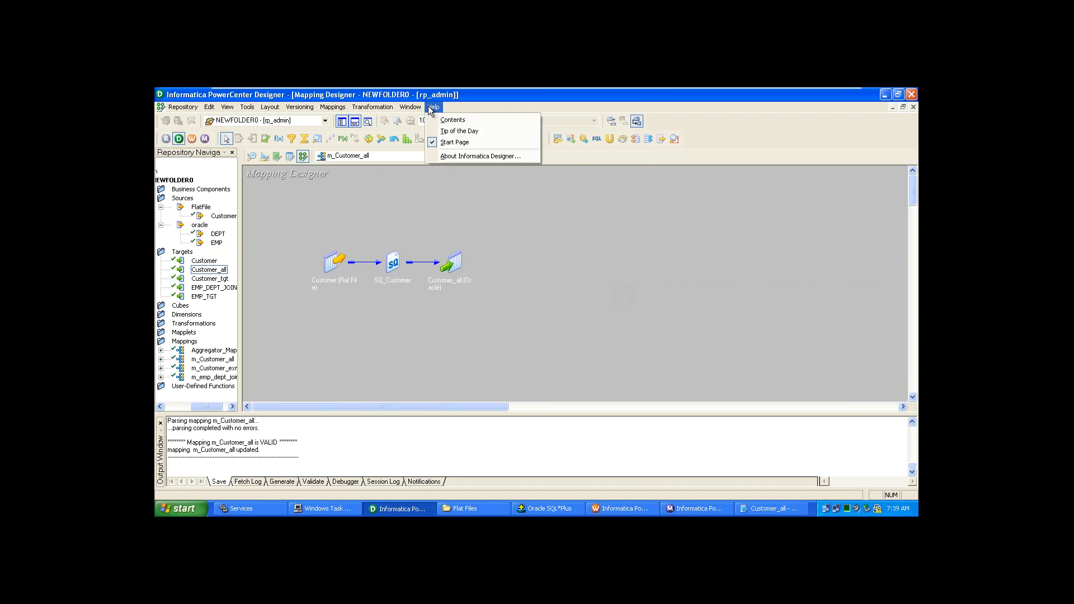
click(442, 120)
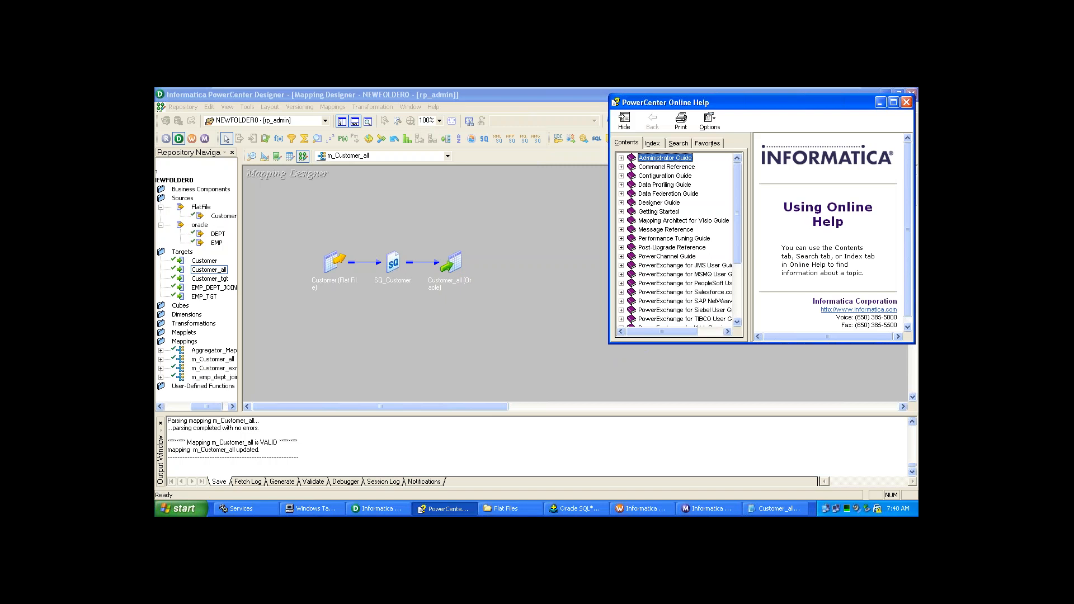
- Expand the Transformation Guide chapters in the help Contents
drag(739, 219, 745, 286)
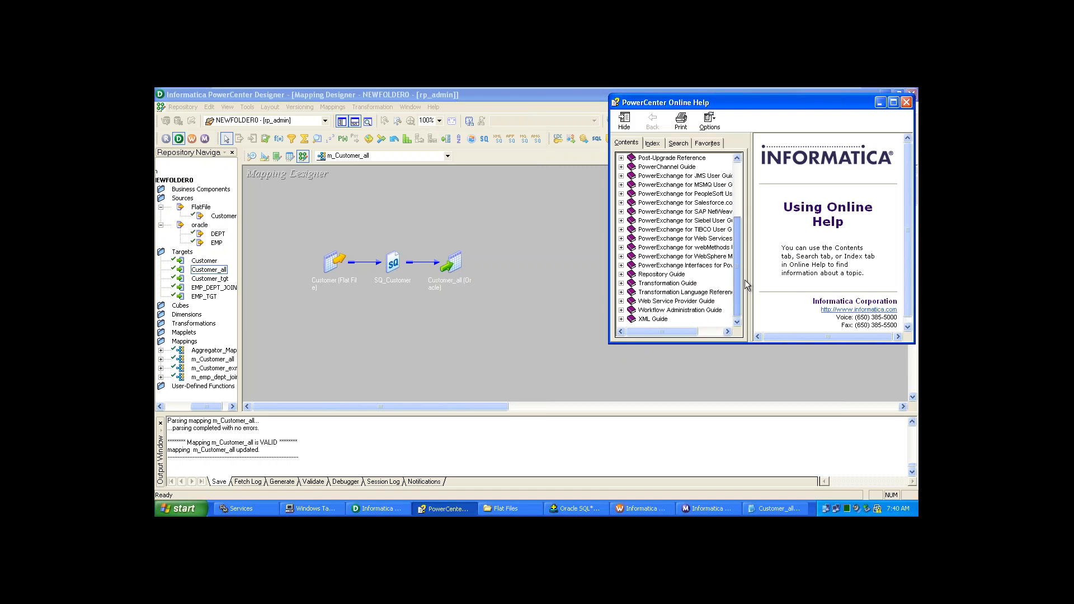
click(621, 283)
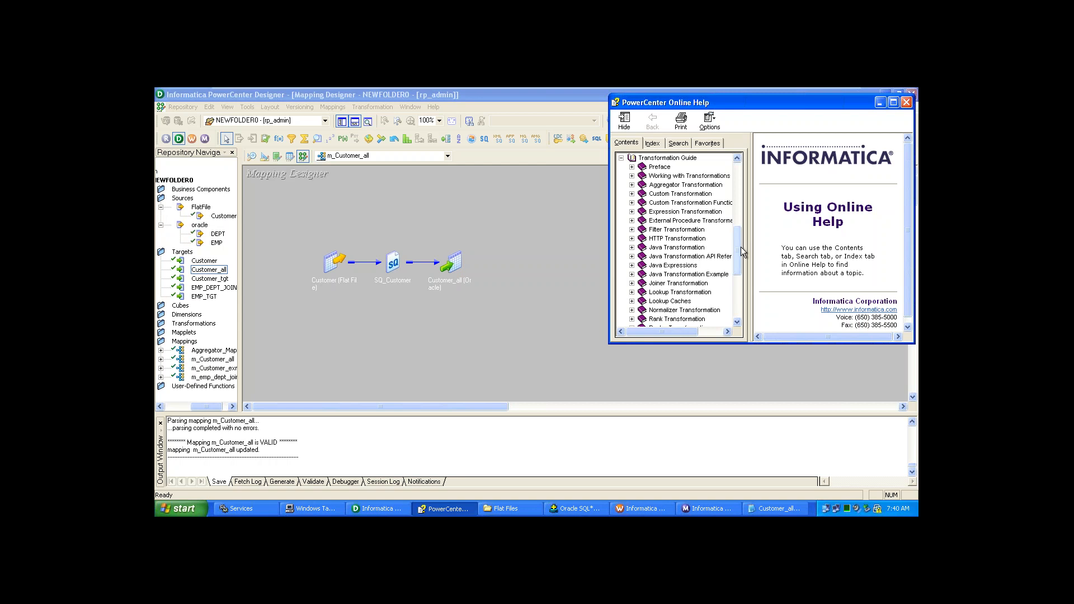
scroll(737, 253, down, 3)
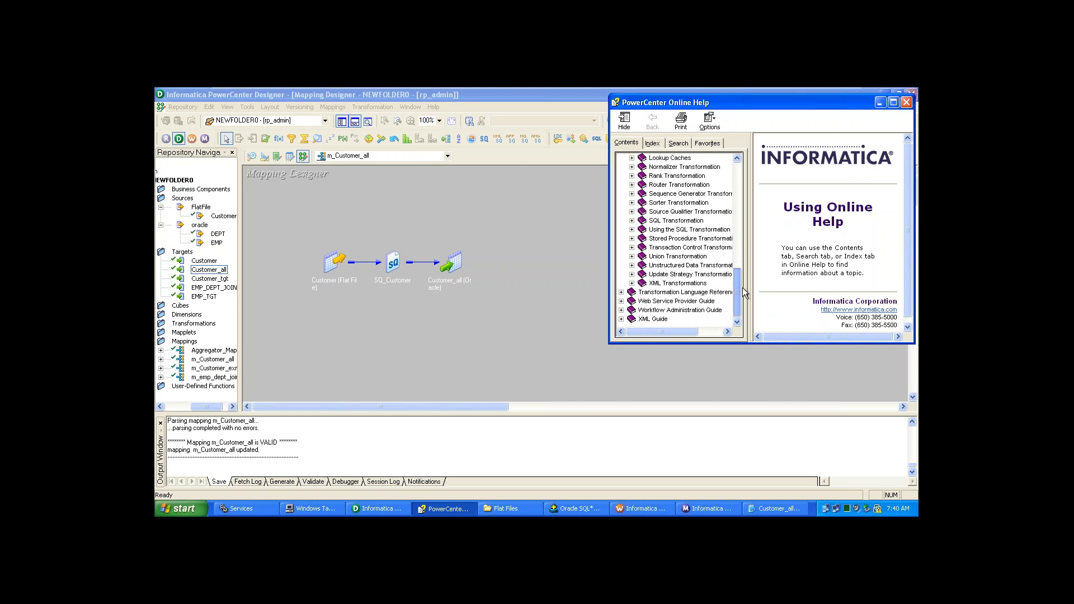
scroll(727, 267, up, 5)
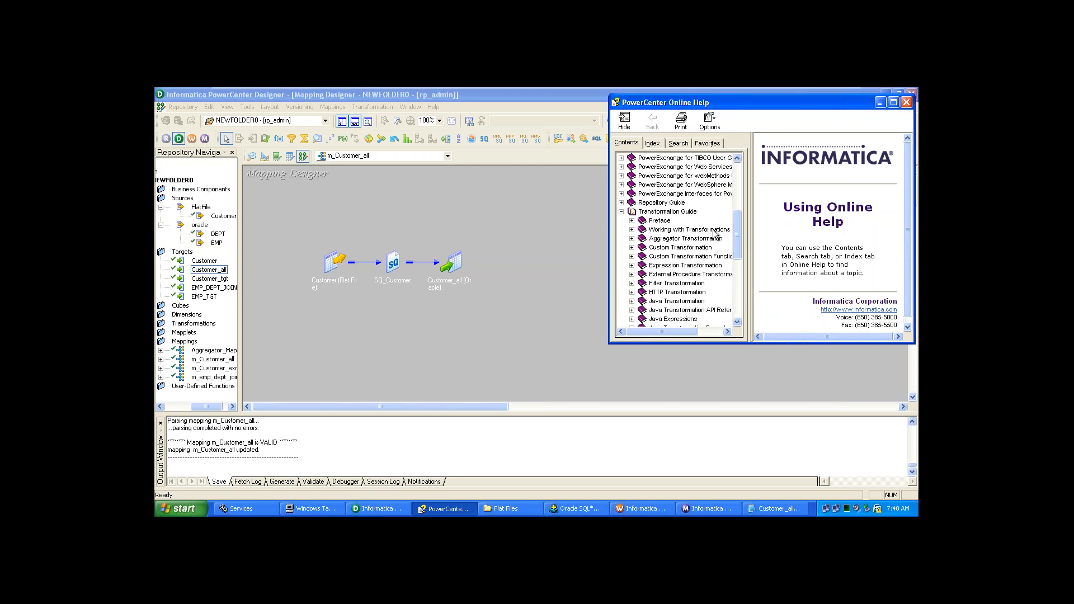
scroll(741, 230, up, 3)
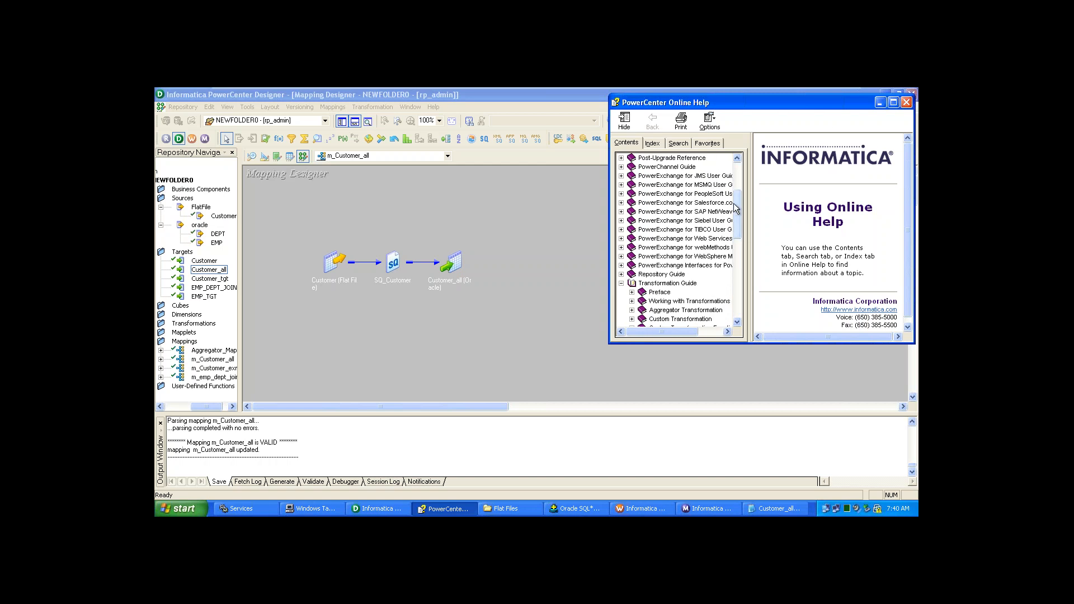
- Maximize the help window and switch to full-text Search
click(894, 102)
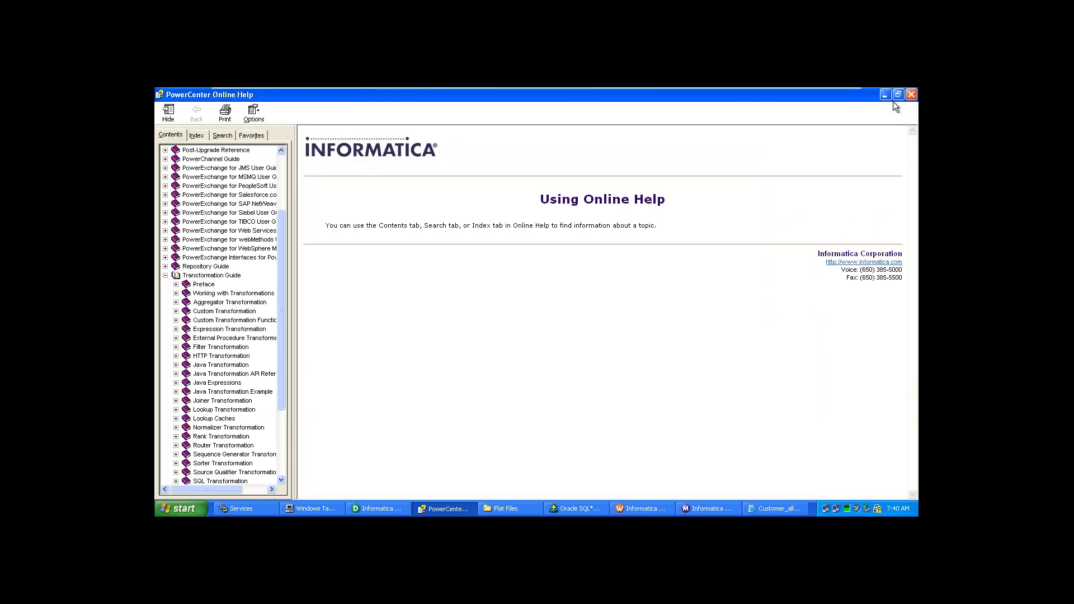
click(278, 153)
click(278, 153)
click(278, 153)
click(278, 153)
click(279, 153)
click(278, 153)
click(278, 154)
click(278, 153)
click(278, 154)
click(278, 153)
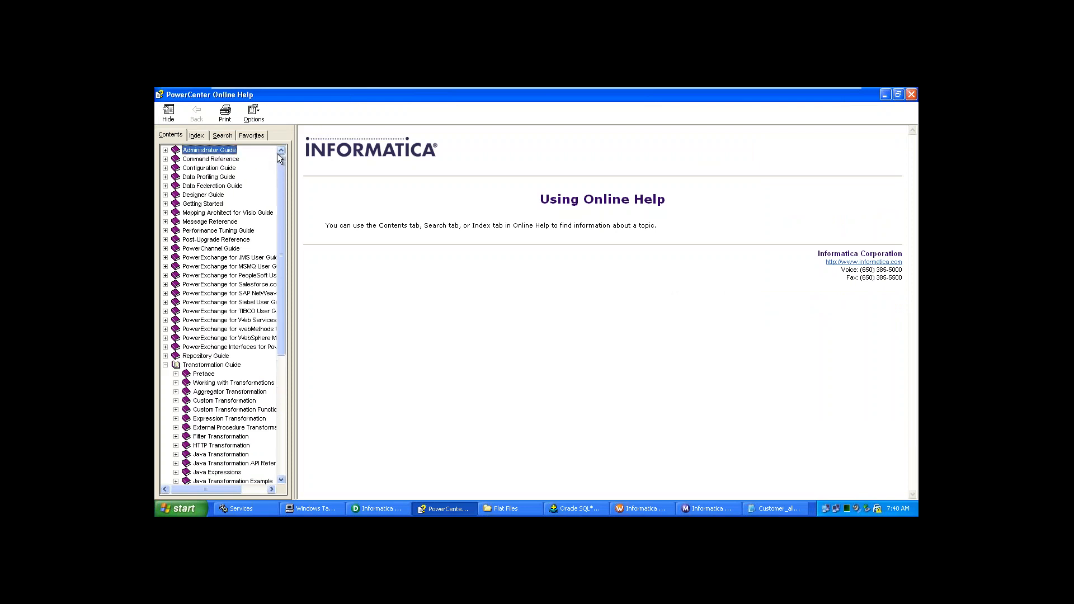
click(221, 136)
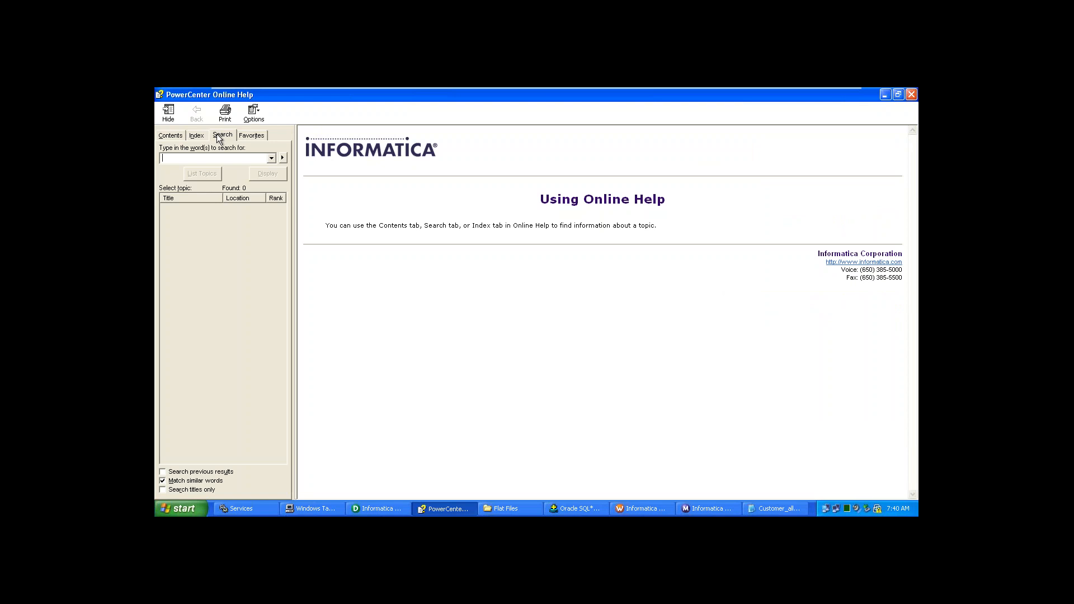
- Search the help for 'Aggregator' and widen the 237-topic results list
text(Aggregator)
key(Return)
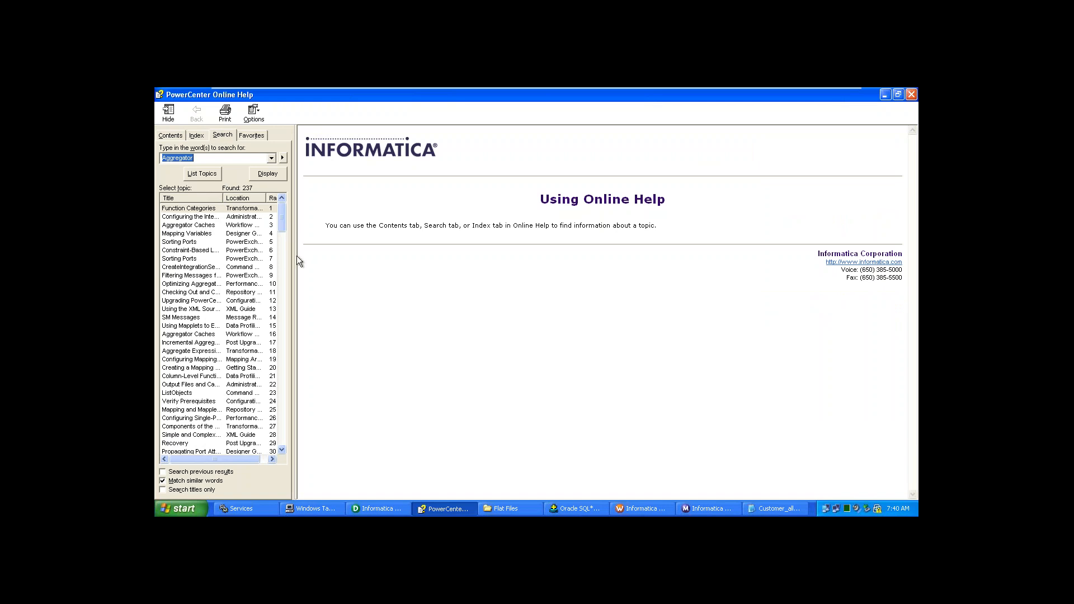
drag(296, 257, 322, 285)
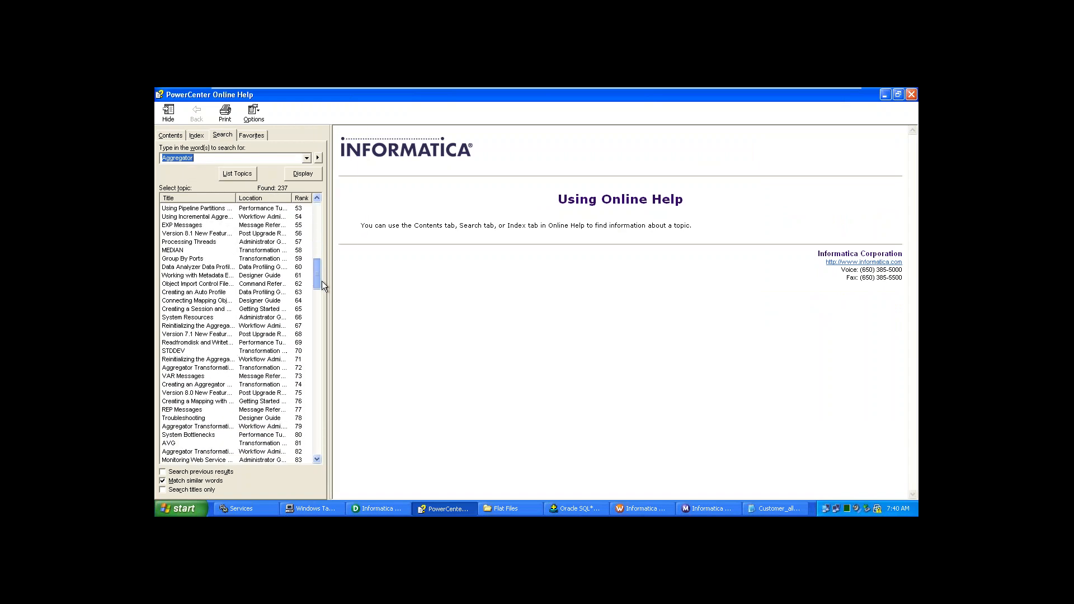
click(211, 454)
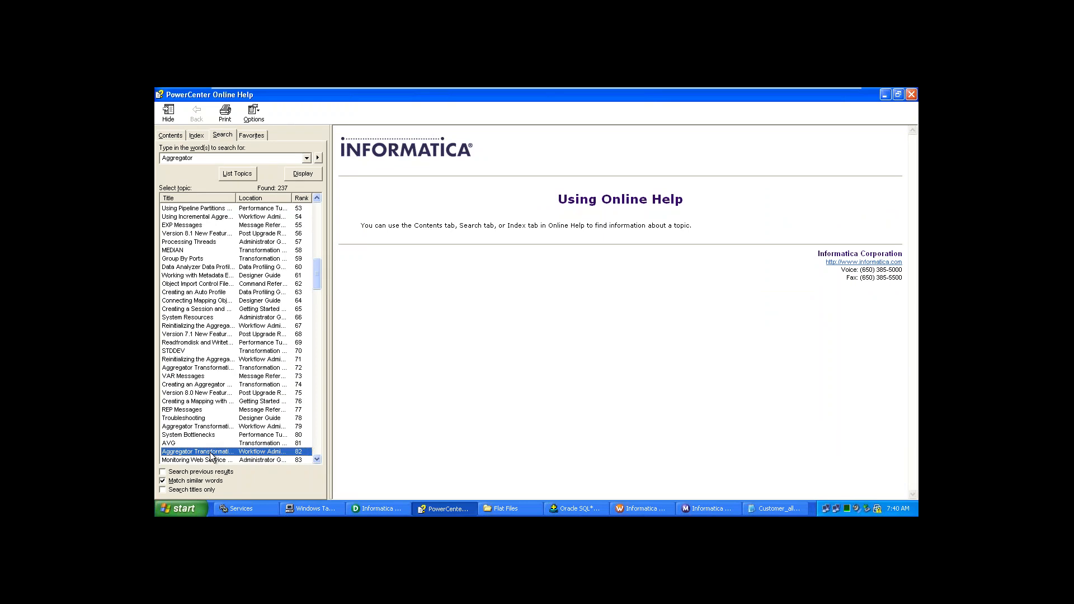
- Open the Aggregator Transformation topic and browse the Expression and Filter topics and back
double_click(211, 455)
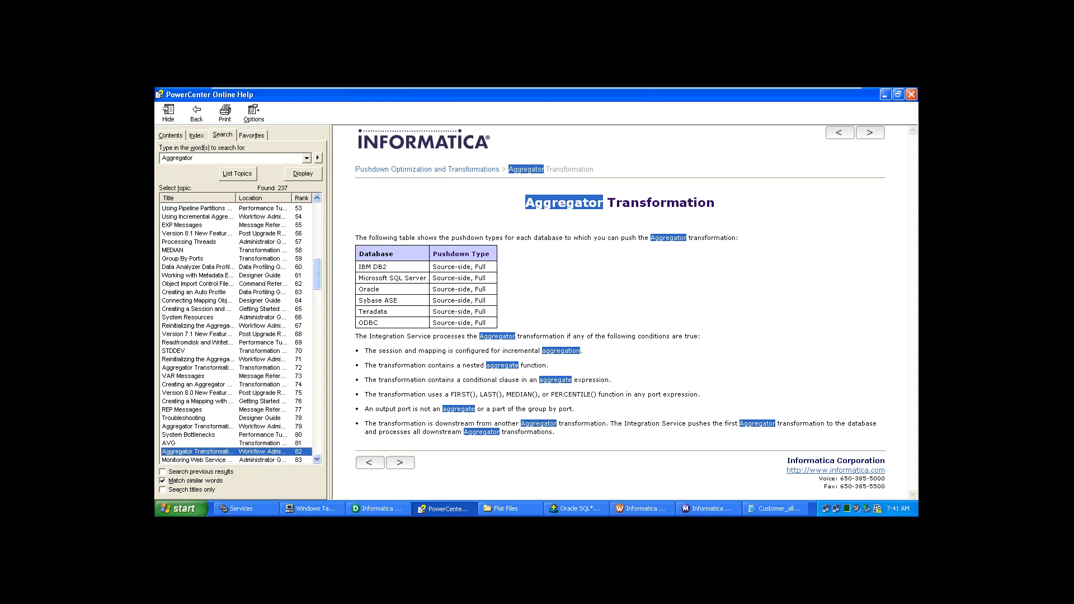
click(399, 466)
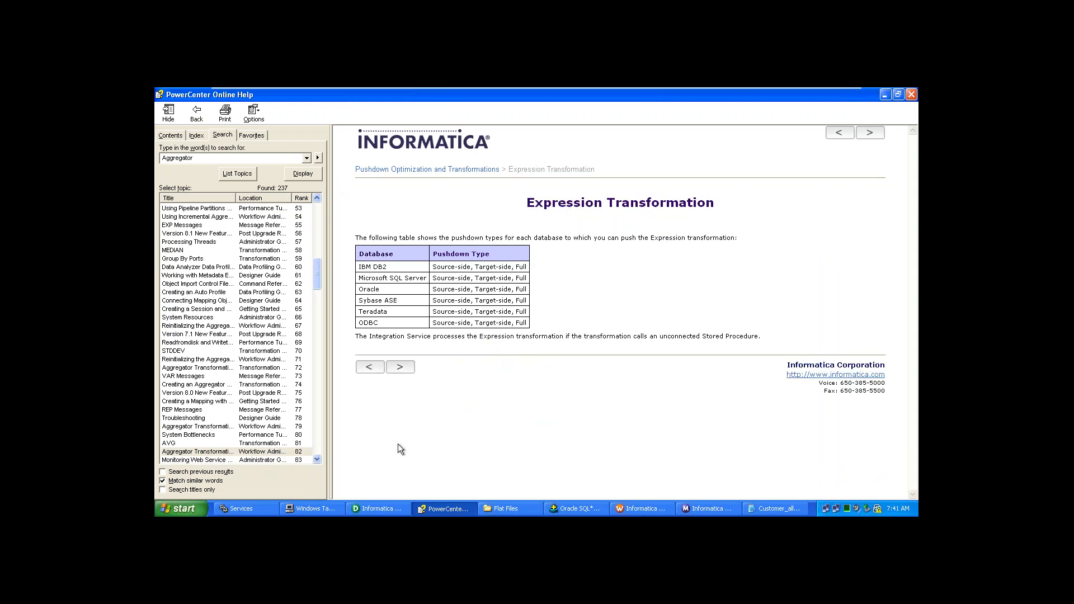
click(404, 370)
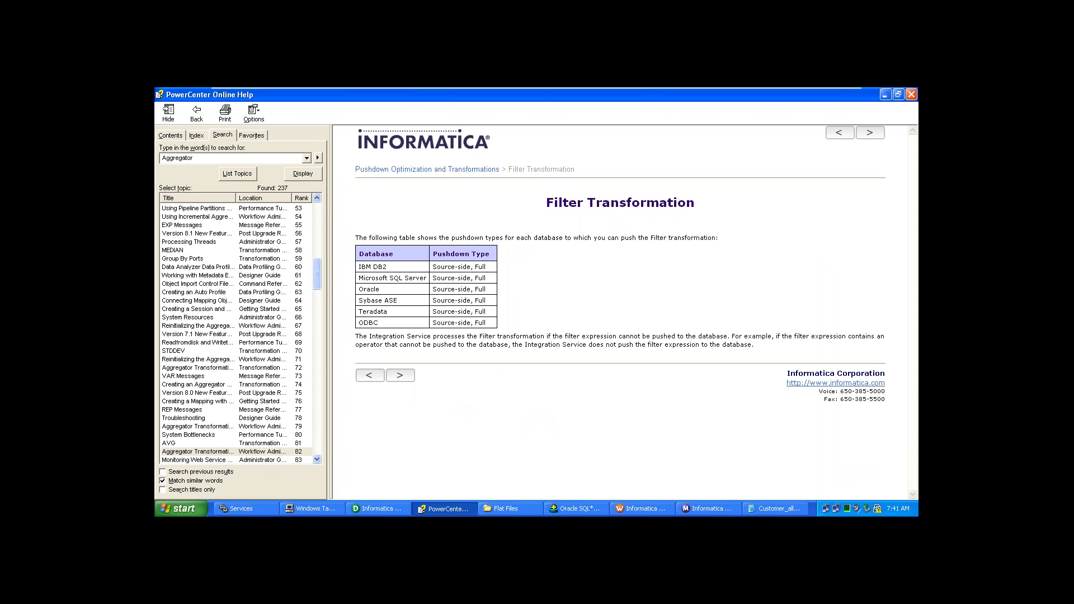
click(378, 369)
click(383, 369)
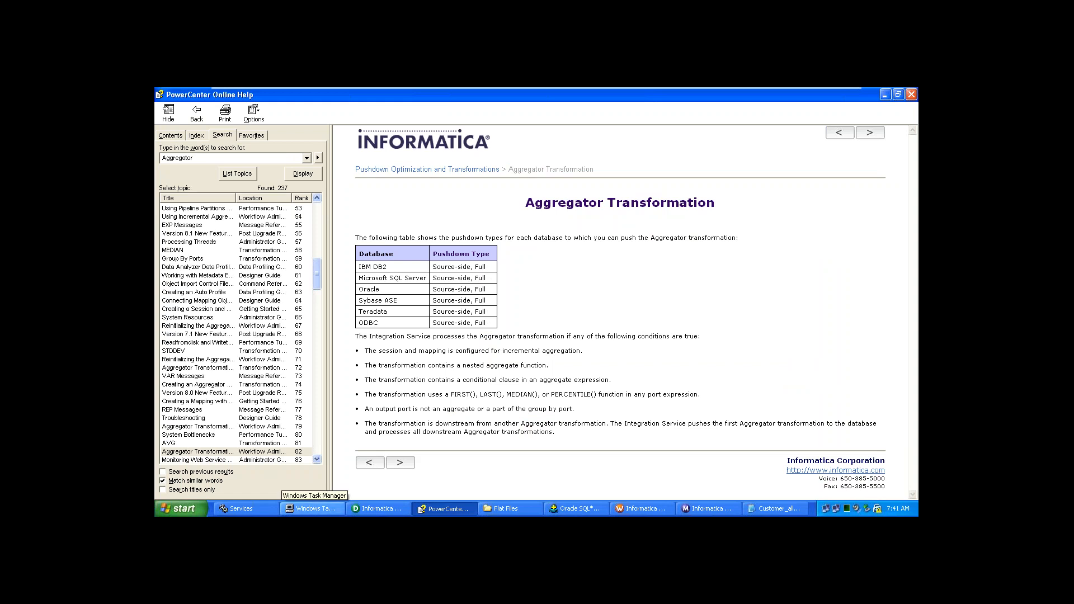
click(314, 458)
click(315, 458)
click(315, 458)
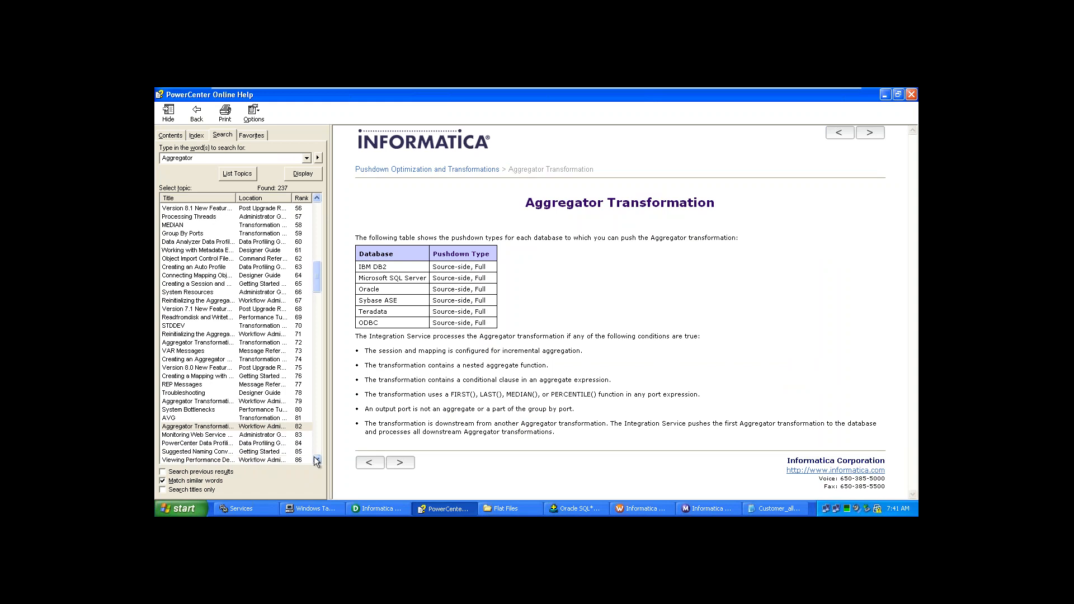
click(317, 200)
click(317, 200)
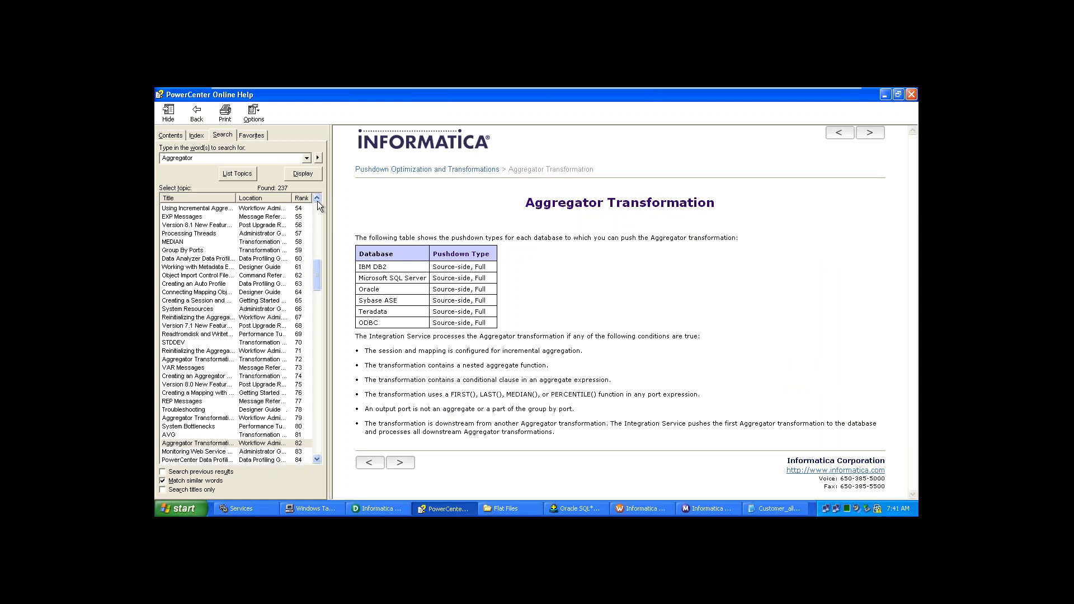
click(317, 200)
click(317, 201)
click(317, 200)
click(317, 200)
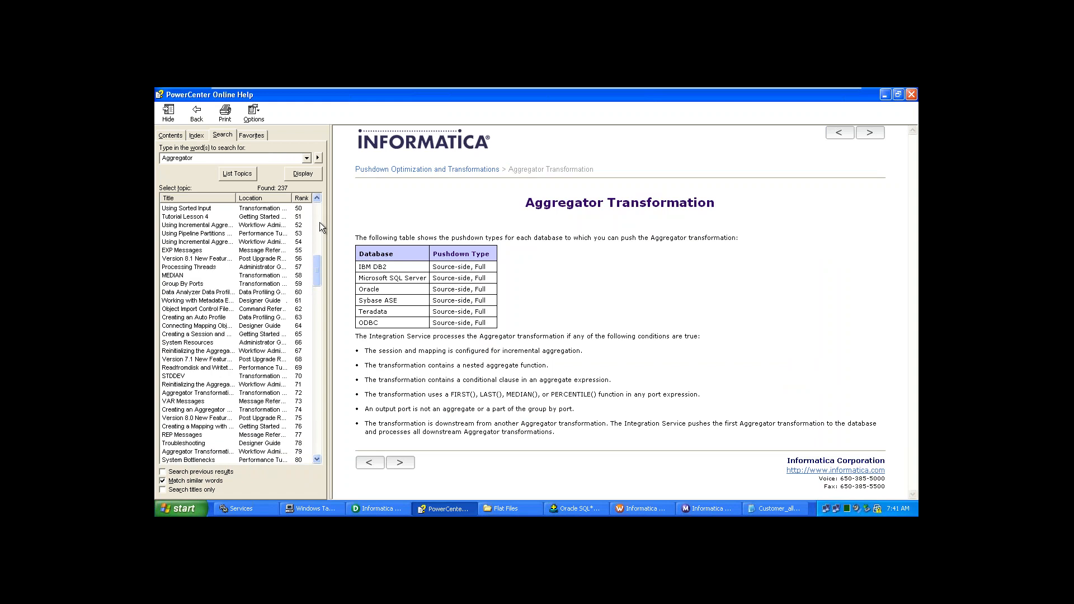
click(317, 459)
click(317, 459)
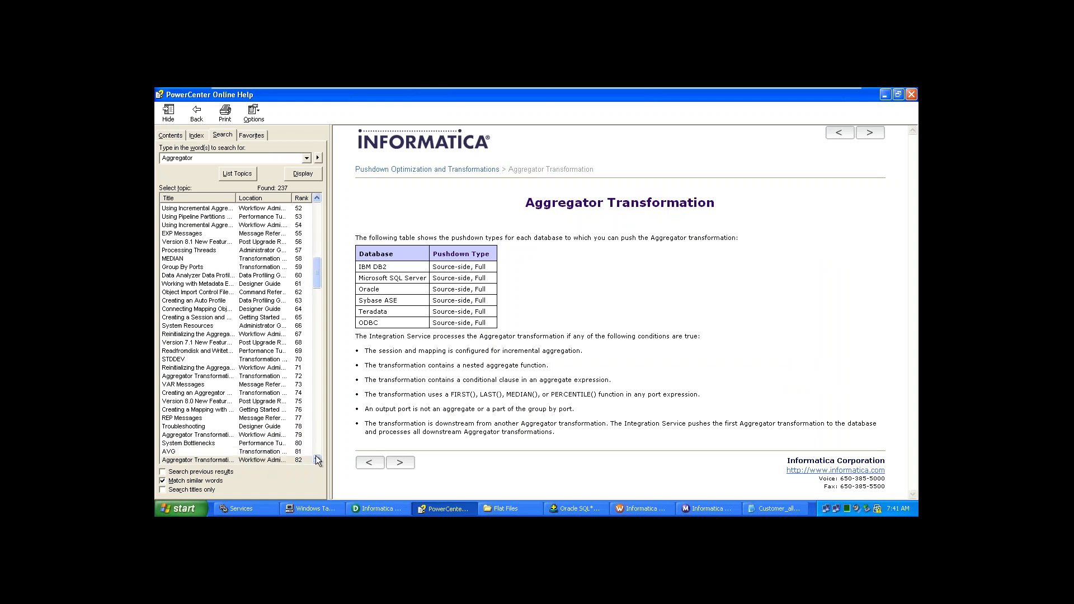
click(317, 459)
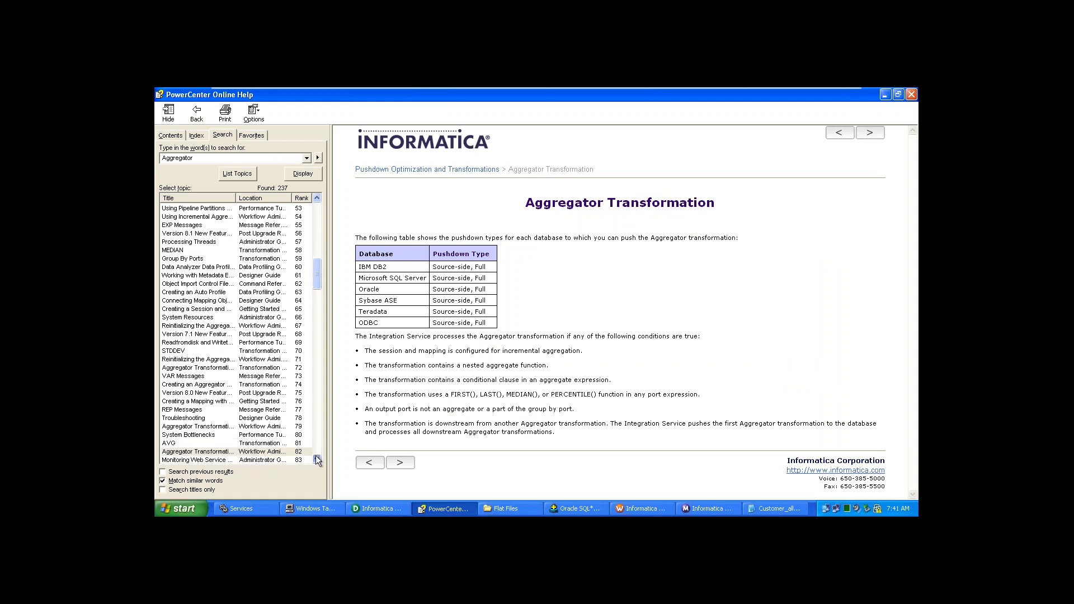
- Page from the rank-79 Aggregator result to Lookup, then open Creating an Aggregator Transformation
double_click(220, 428)
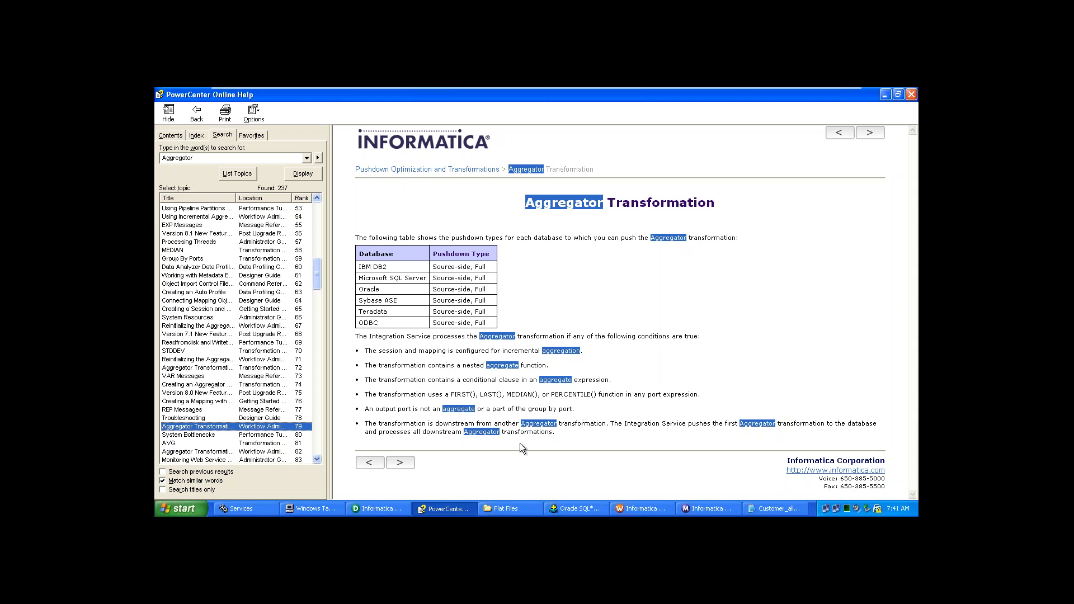
click(403, 463)
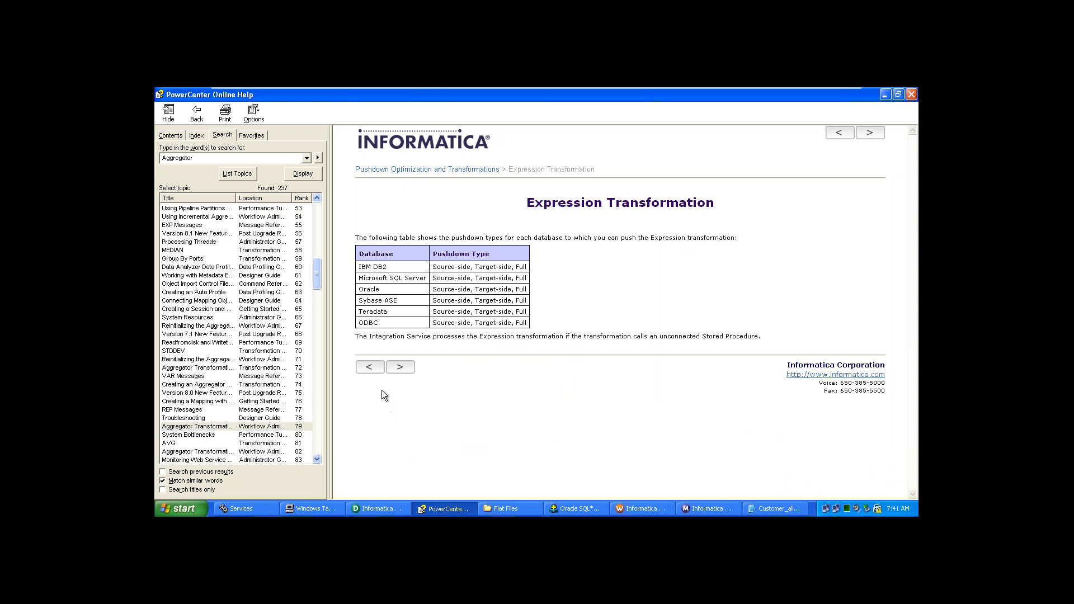
click(401, 367)
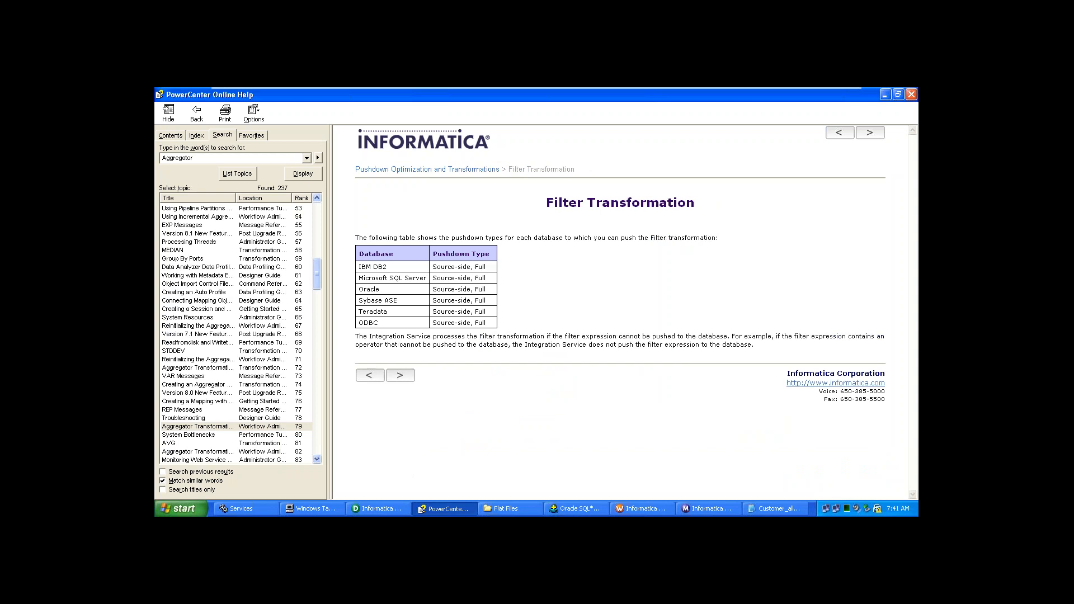
click(401, 376)
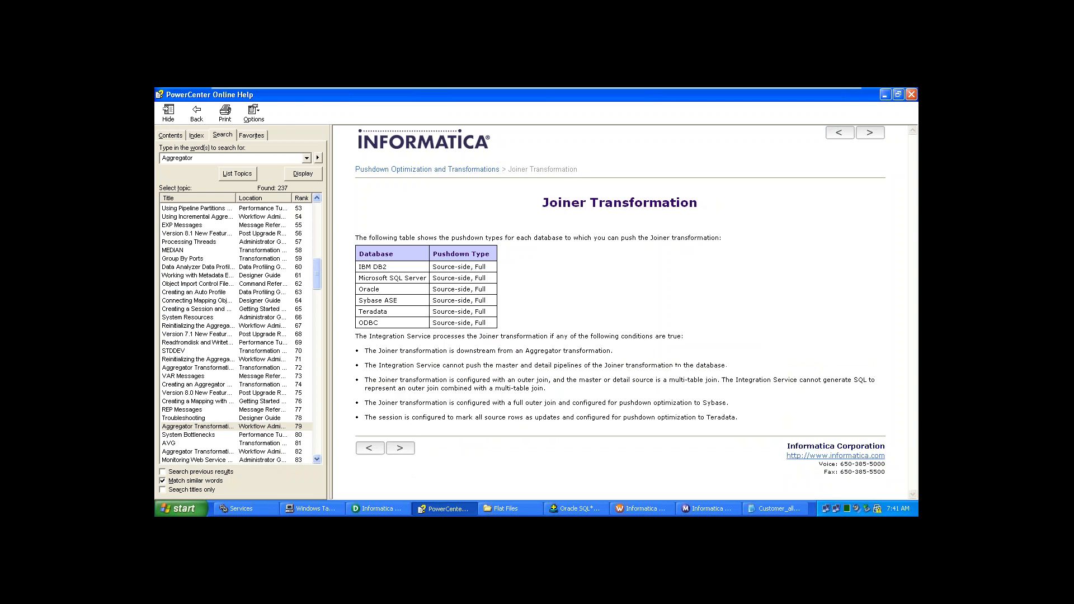
click(401, 448)
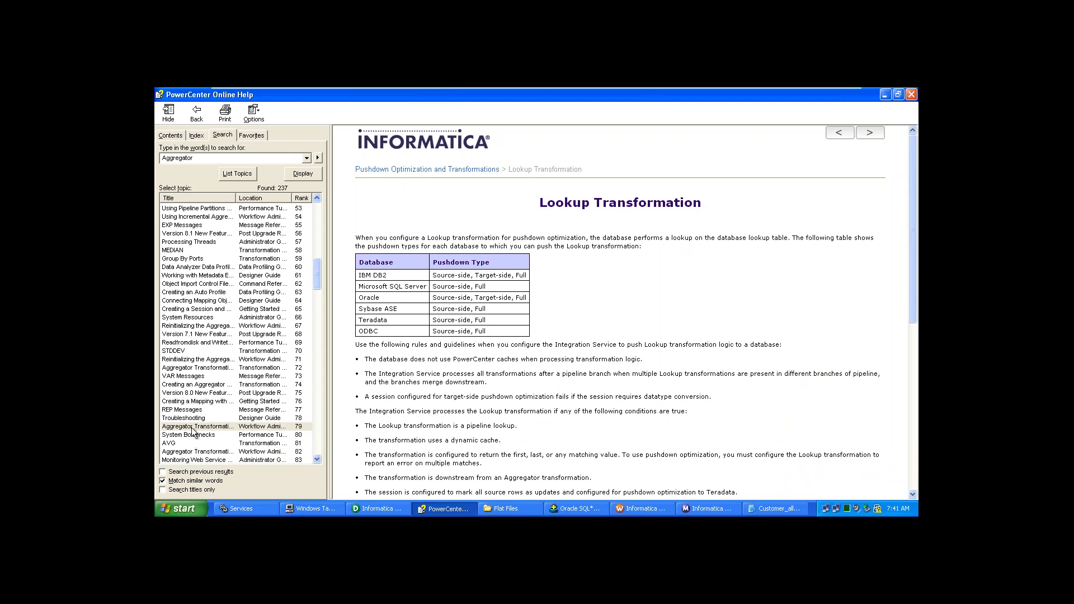
double_click(202, 384)
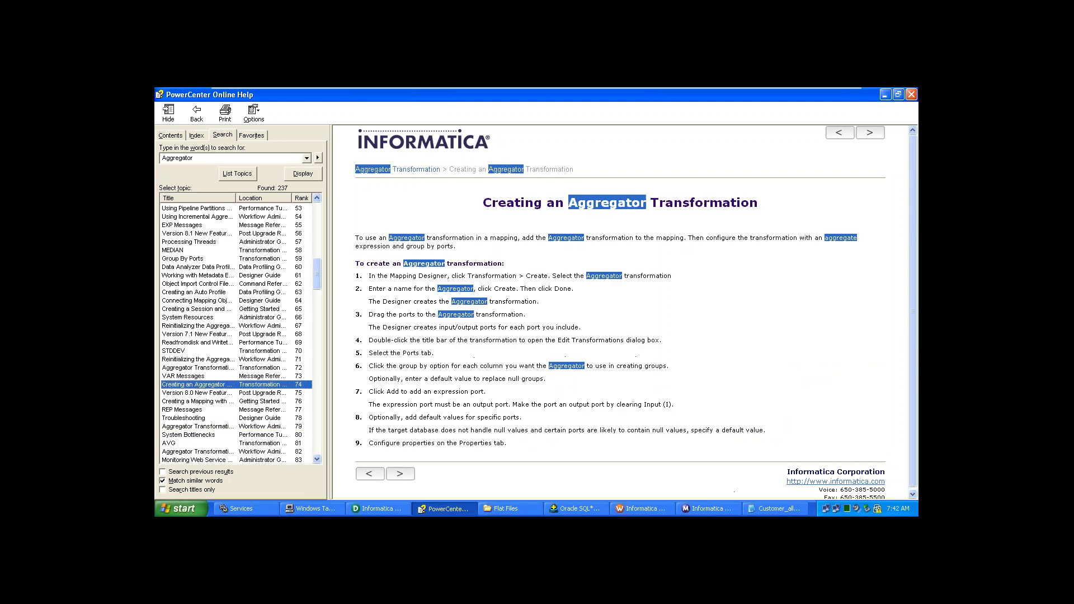
- Read the Aggregator Tips and Troubleshooting topics, then close the online help
click(441, 401)
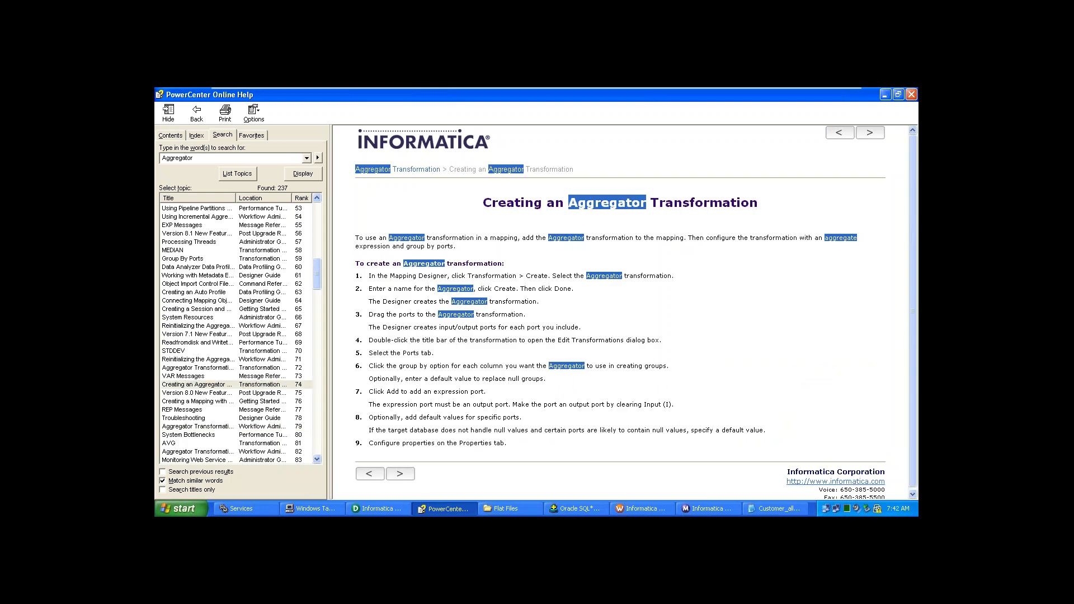
click(405, 475)
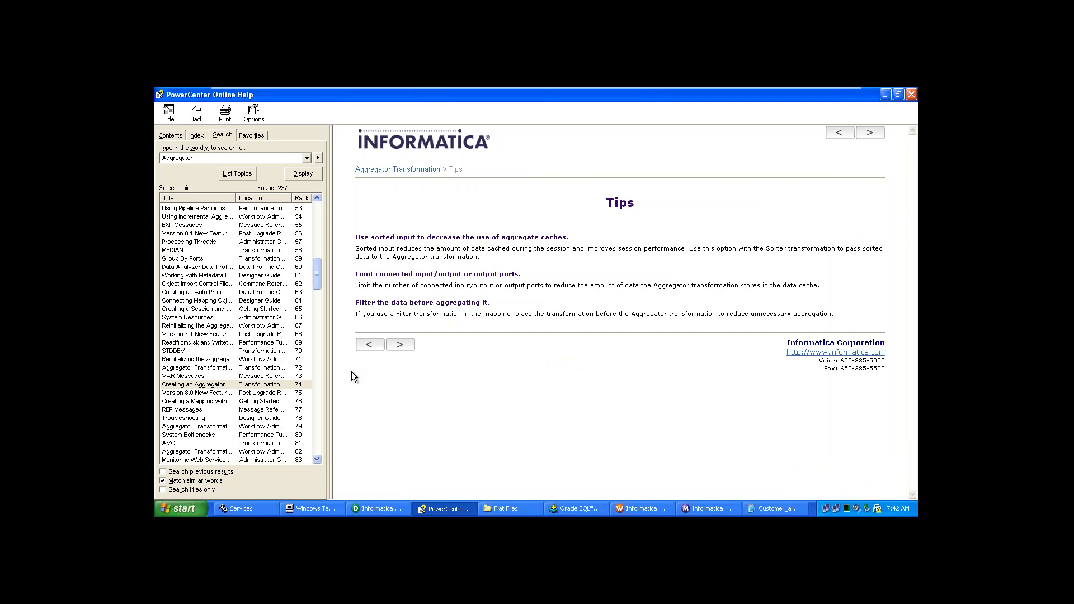
click(400, 345)
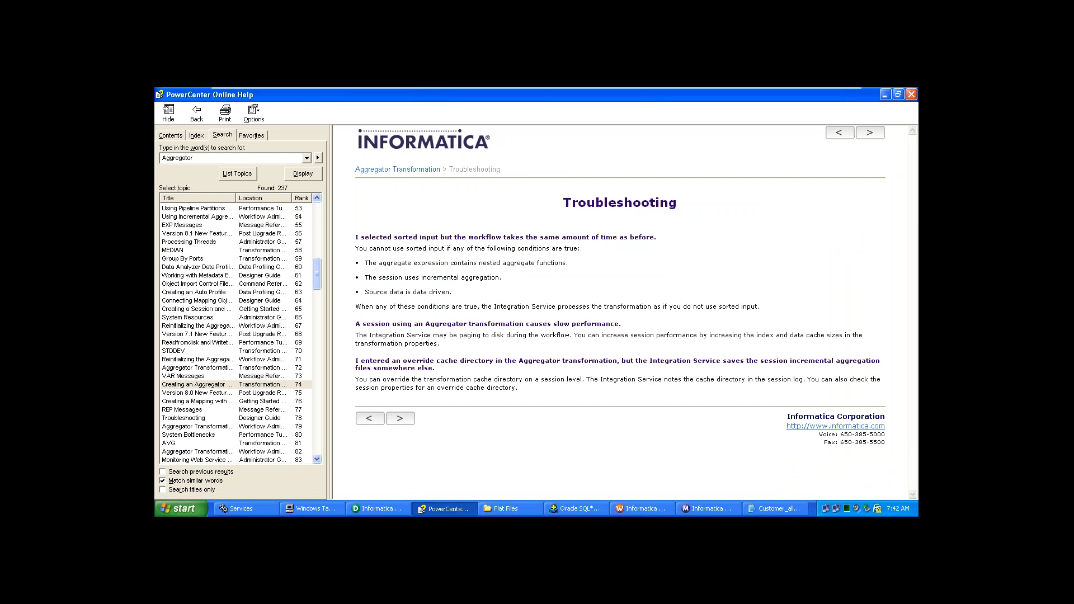
click(400, 419)
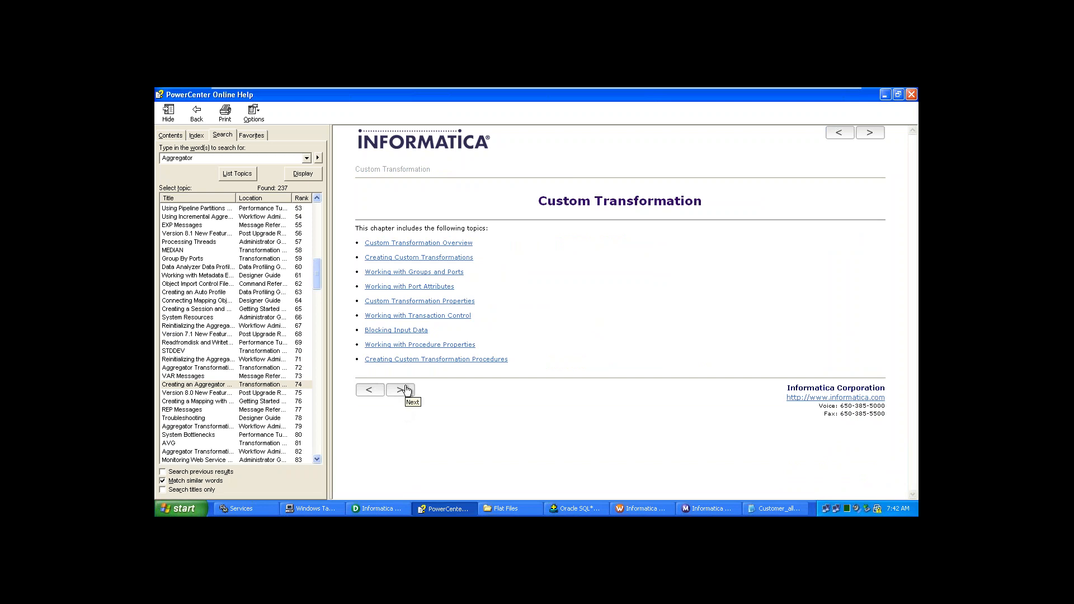
click(371, 393)
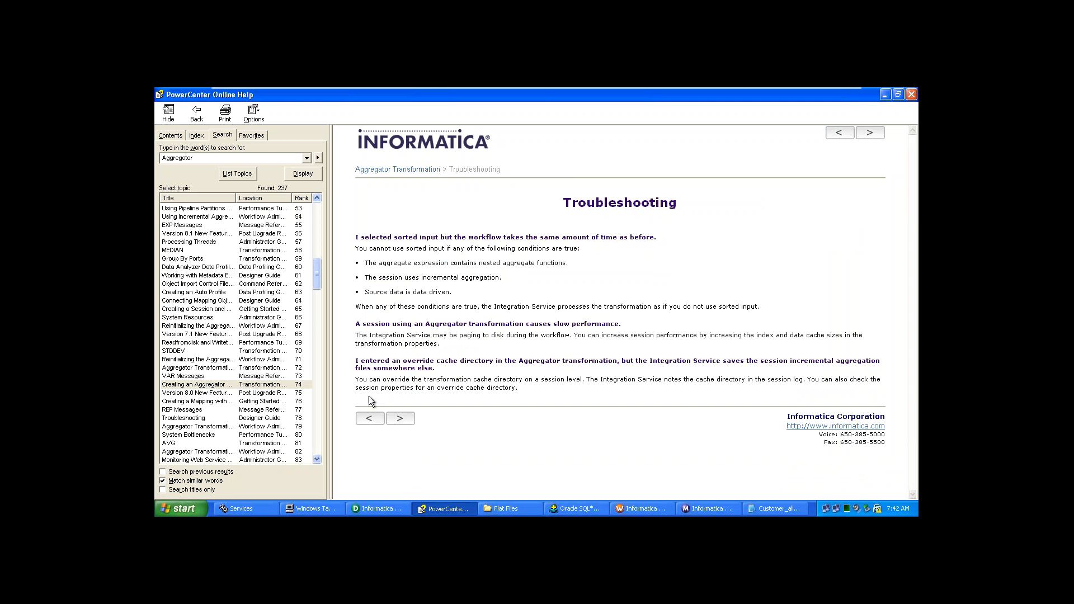
click(911, 95)
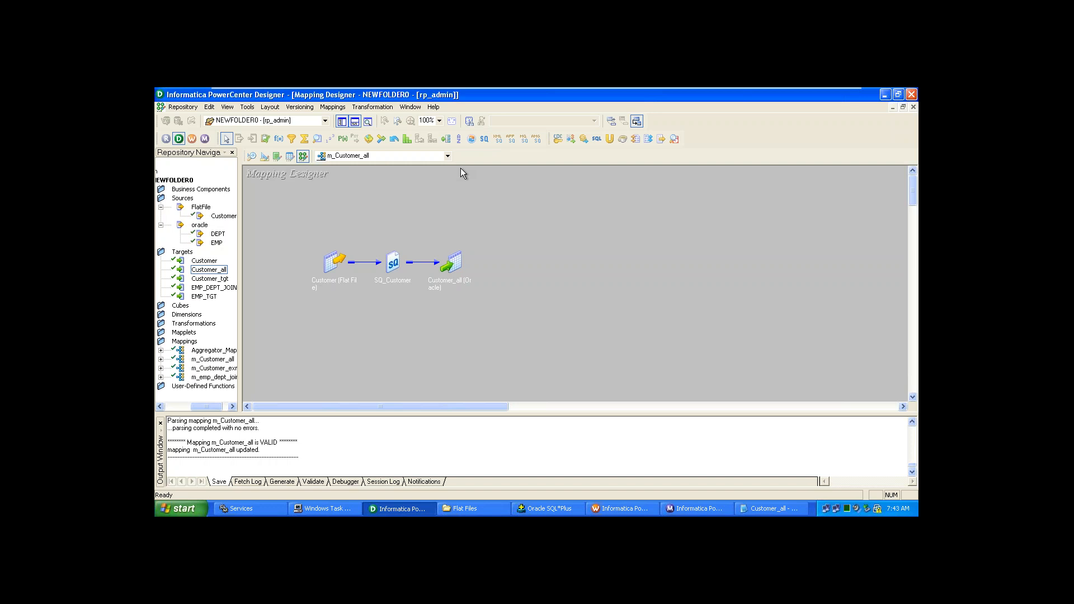
- Open the Help menu over the m_Customer_all mapping
click(434, 107)
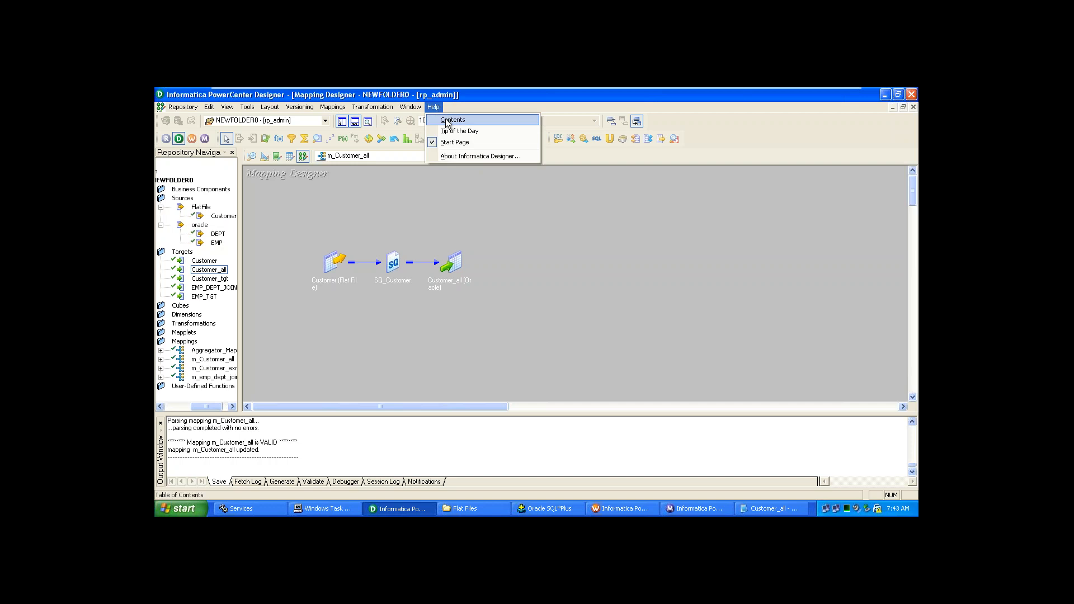
- Search the help contents for 'isnull' and display the ISNULL function topic
click(451, 121)
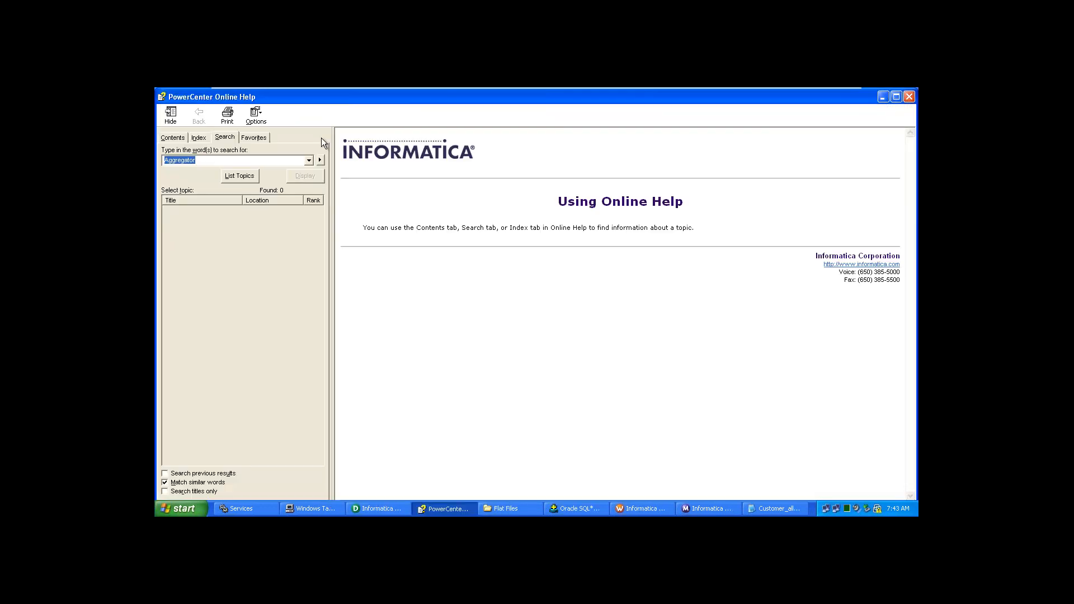
text(isnull)
key(Return)
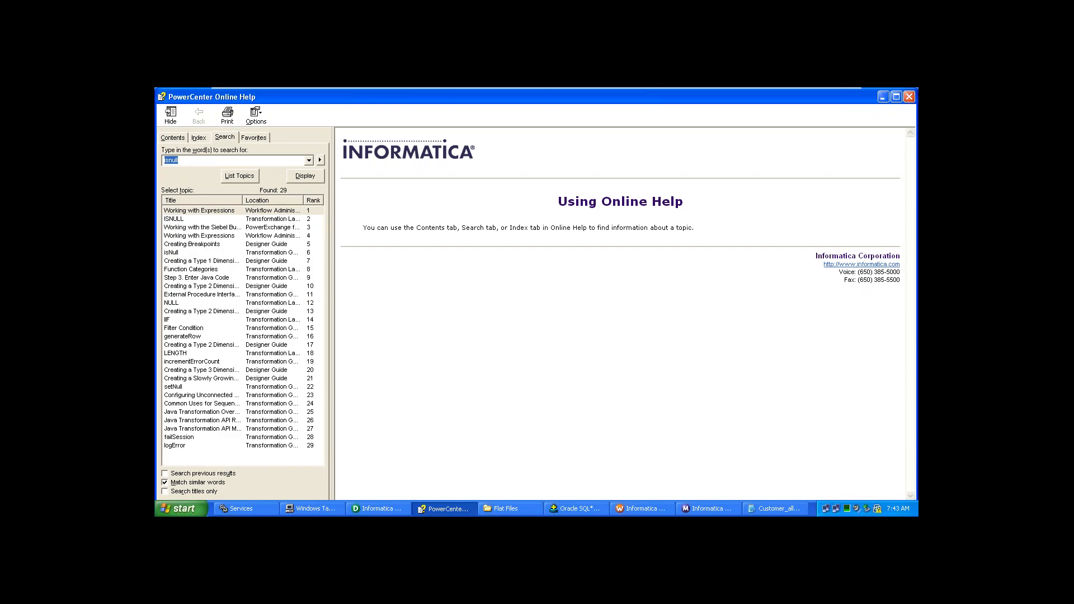
click(238, 220)
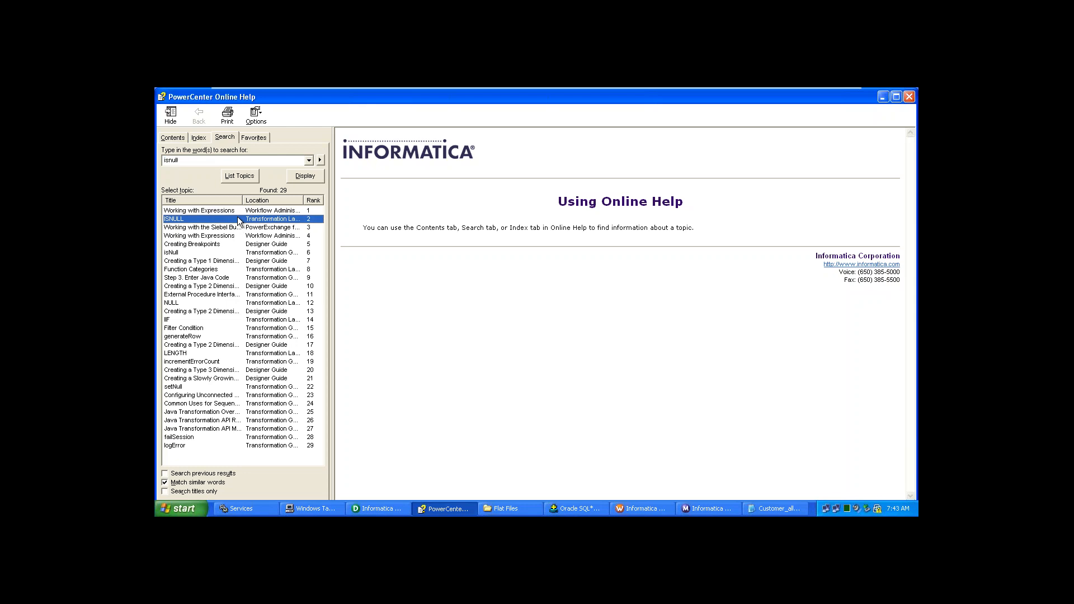
double_click(237, 219)
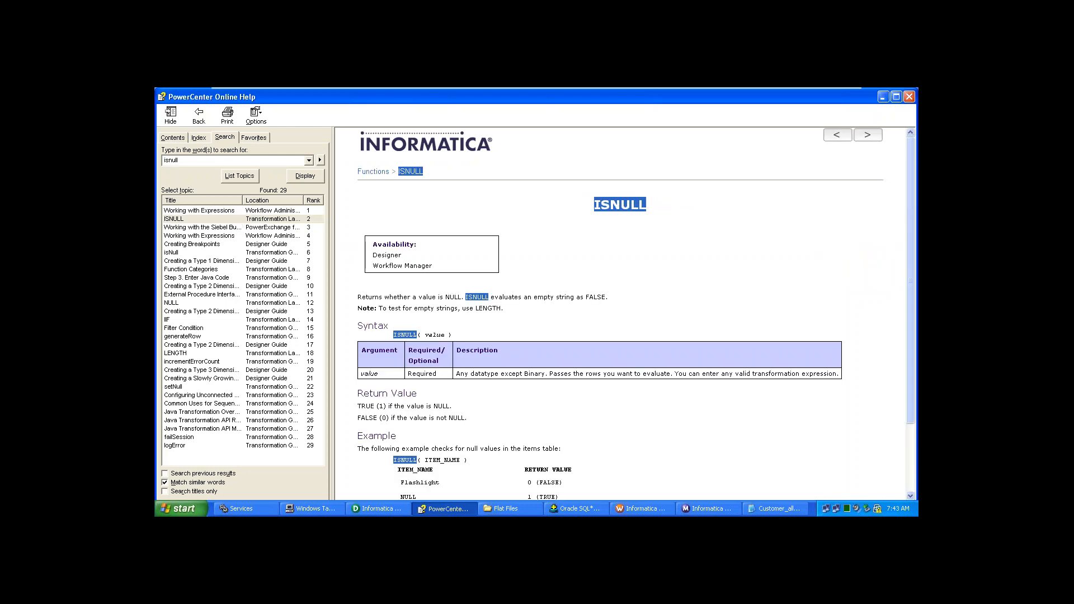
- Read ISNULL, move on to the IS_DATE topic, then close the help
scroll(621, 314, down, 3)
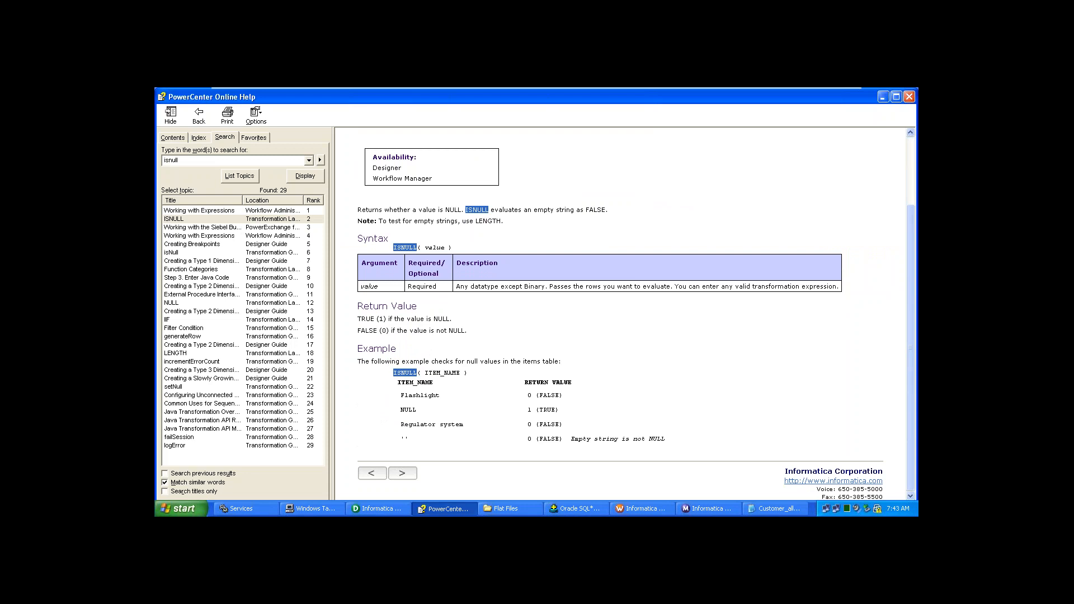
click(402, 476)
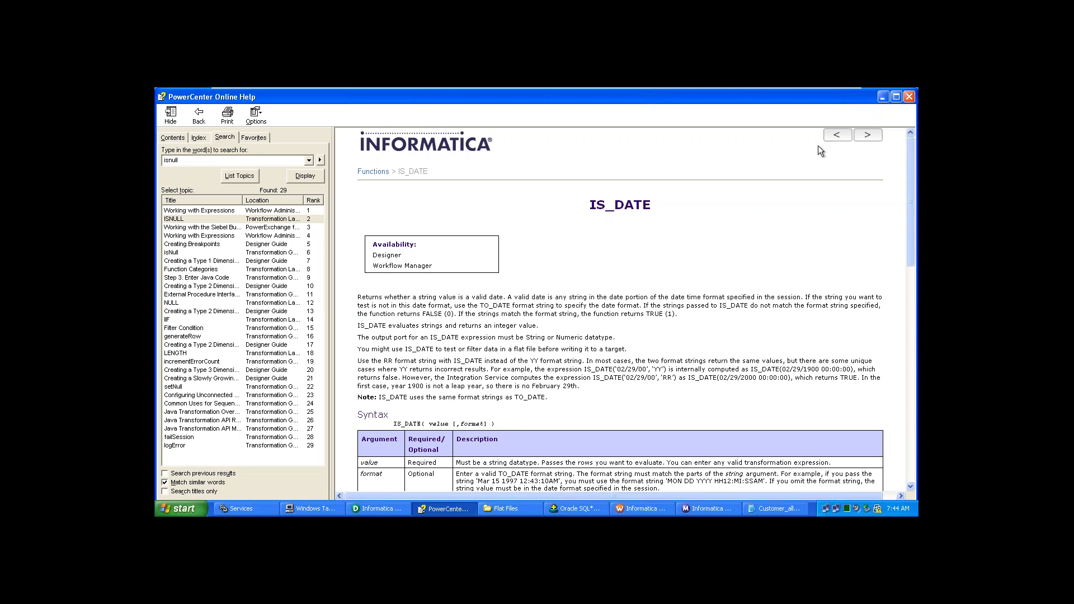
click(910, 97)
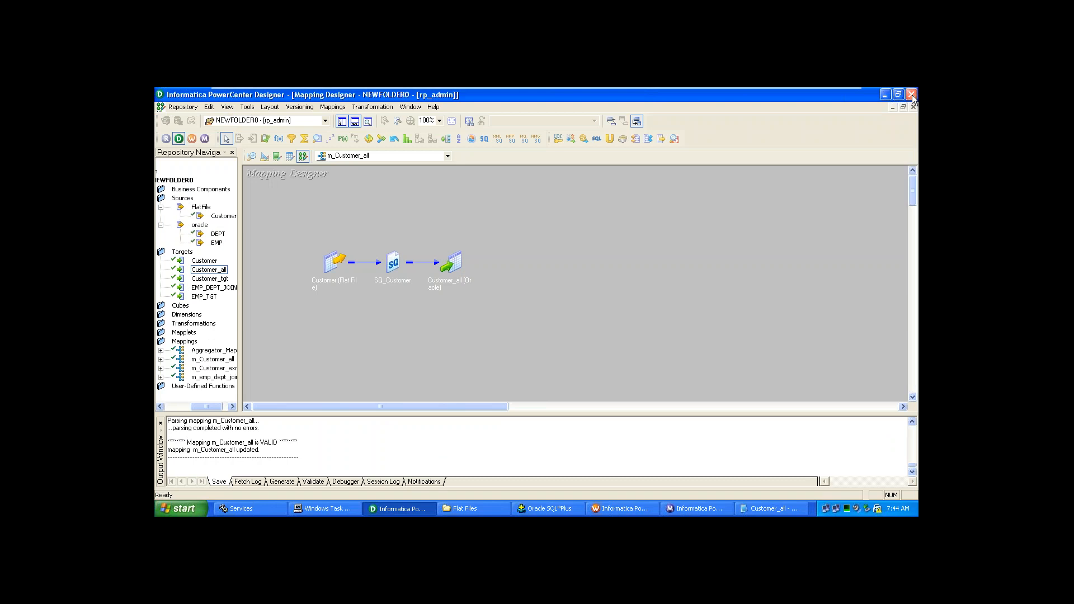
- Cancel closing Designer, visit Source Analyzer, Target Designer and Transformation Developer, then show the desktop
click(912, 95)
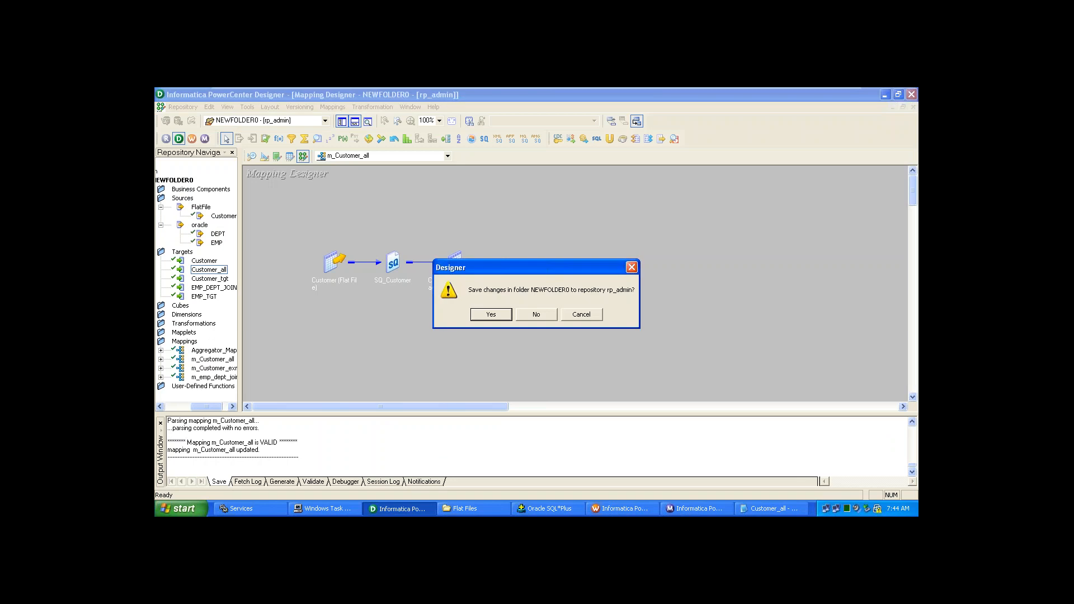
click(598, 317)
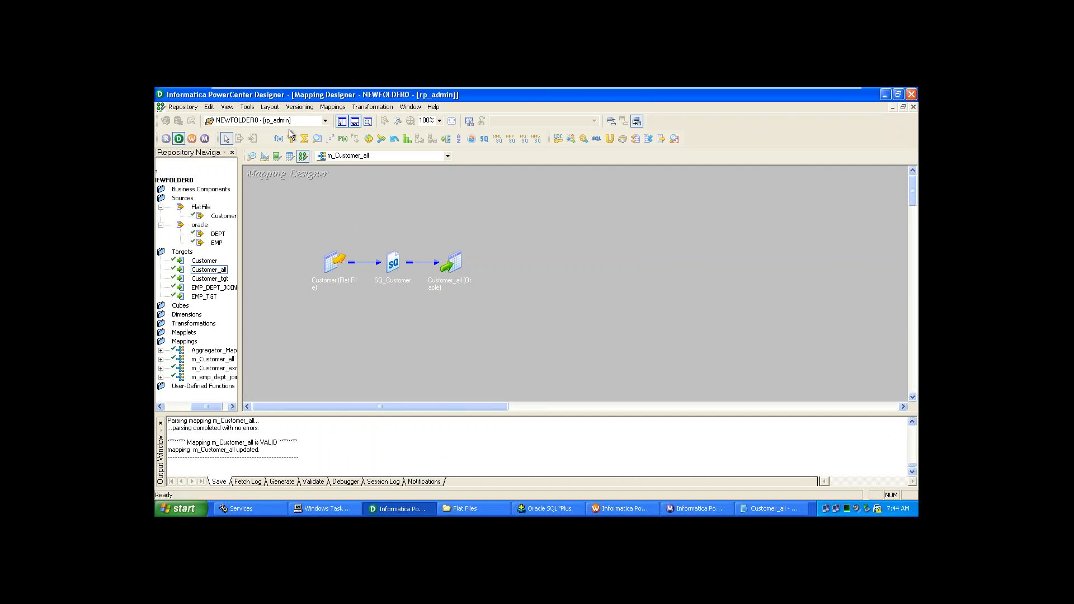
click(253, 156)
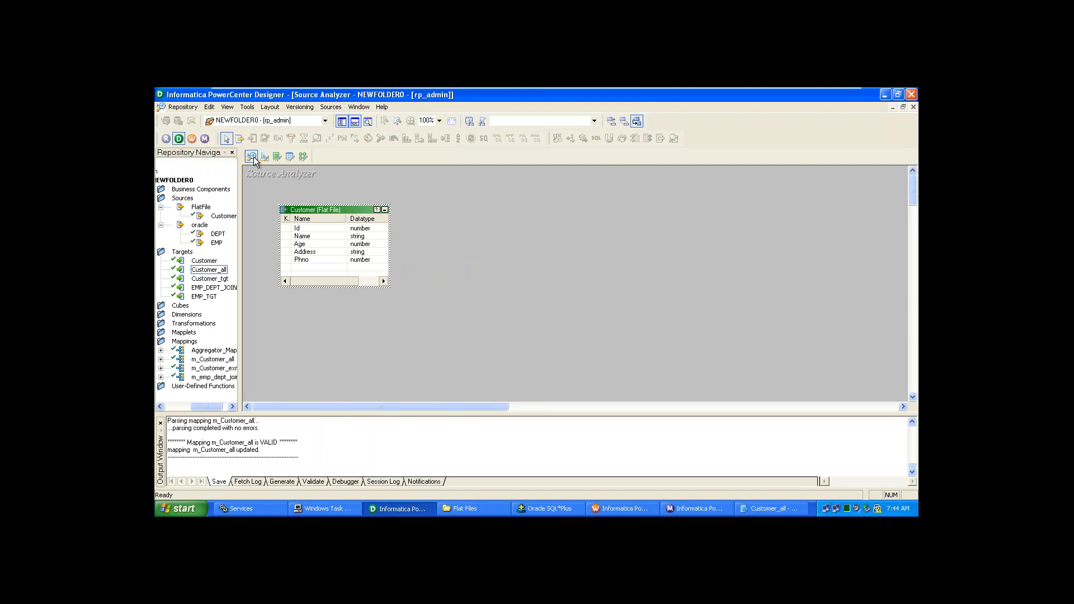
click(264, 157)
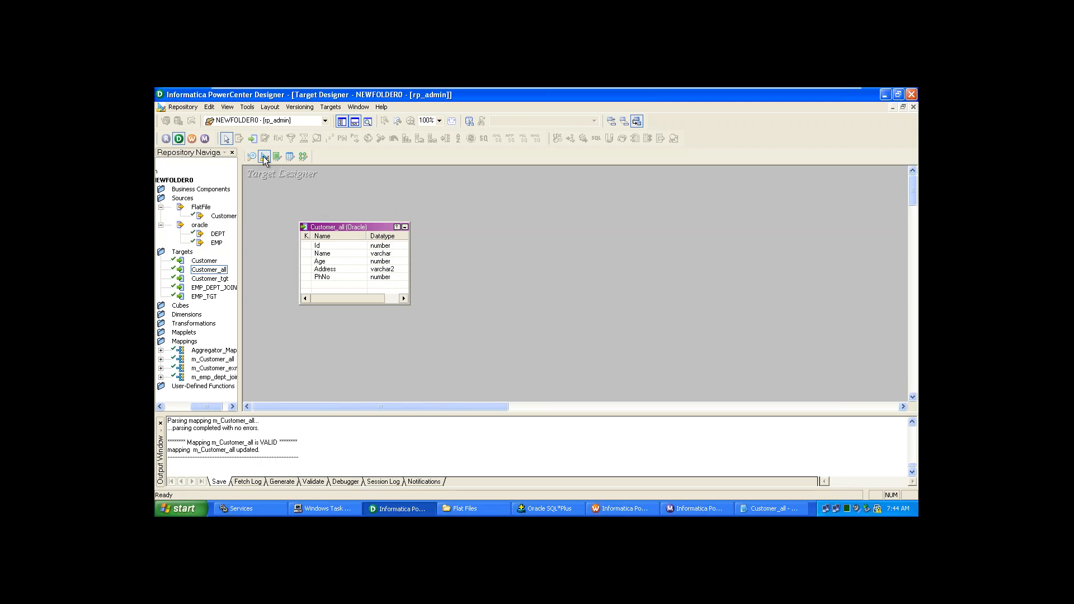
click(277, 157)
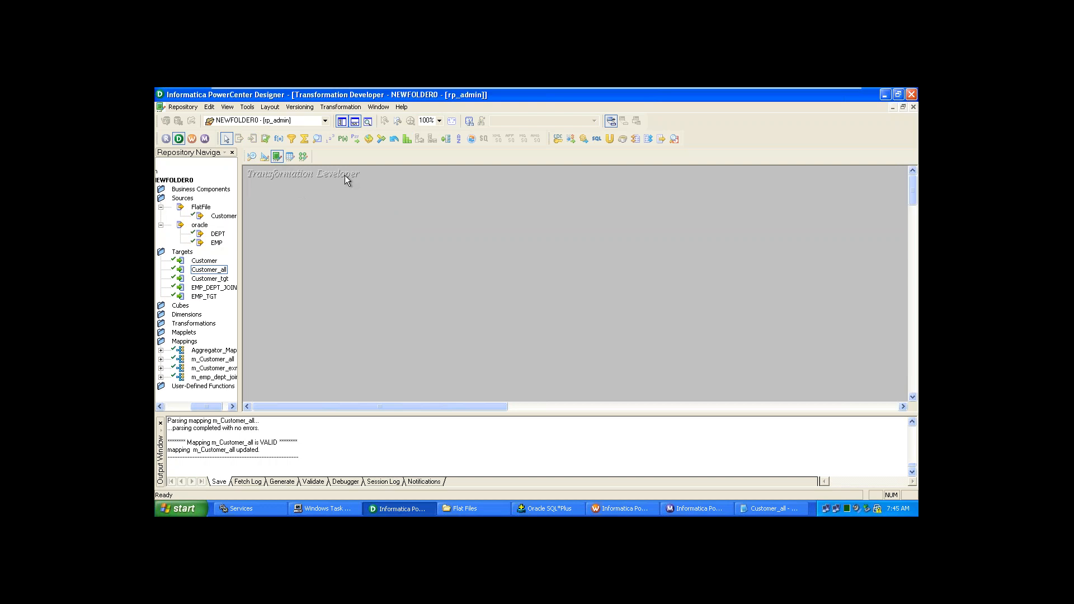
key(super+d)
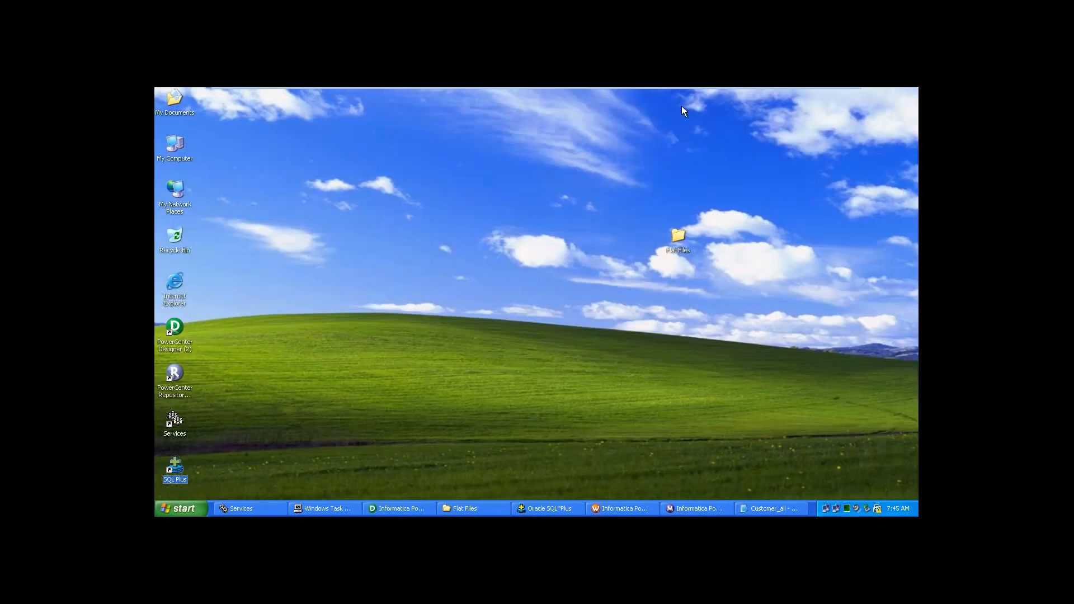
- Minimize the VMware guest to the host, then bring it back and restore PowerCenter Designer
mouse_move(673, 88)
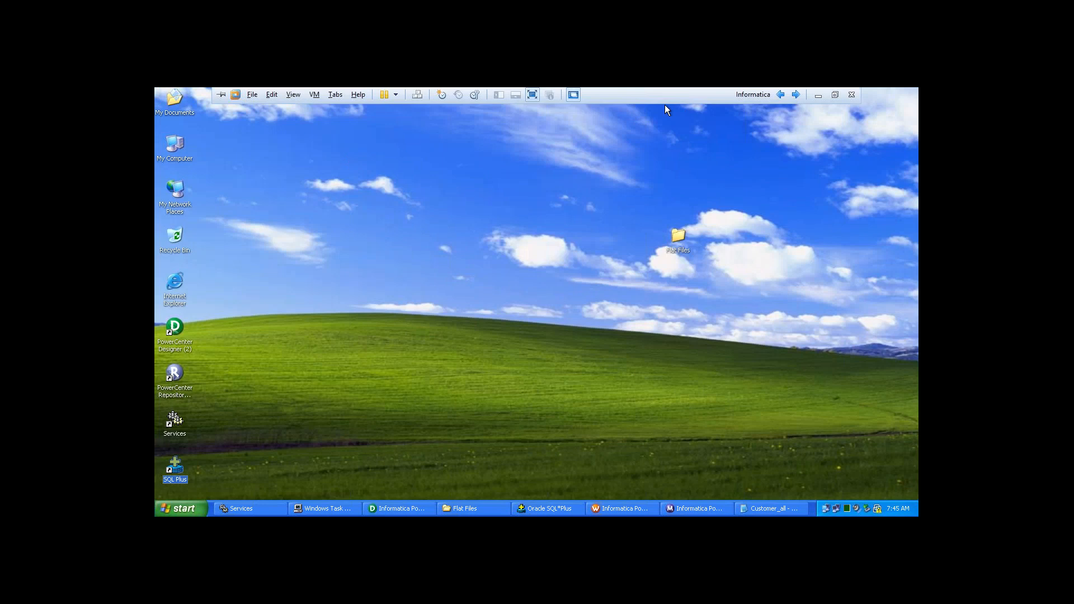
click(819, 95)
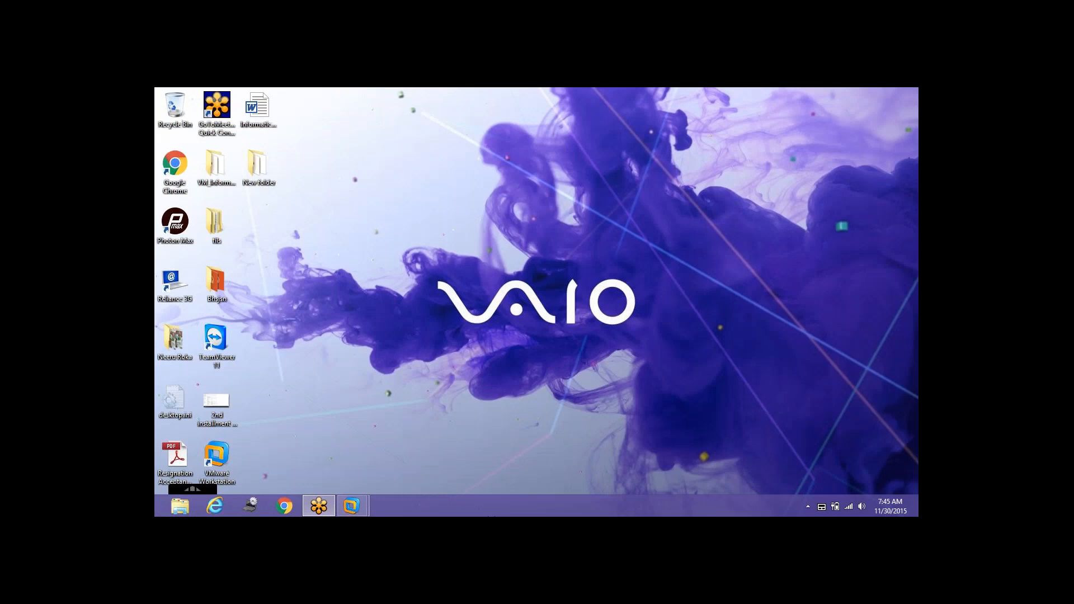
mouse_move(352, 506)
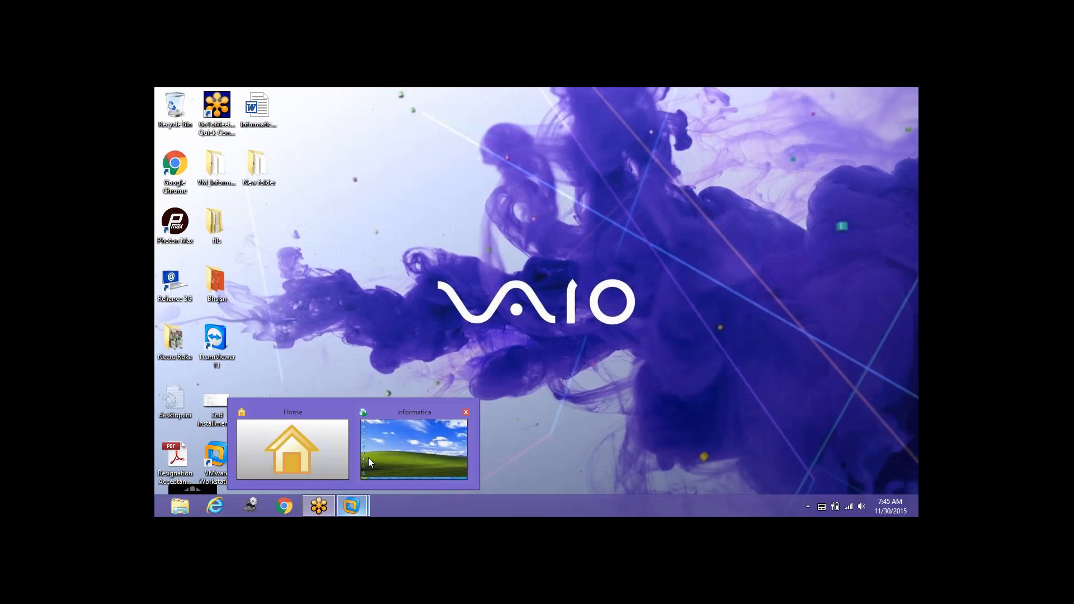
click(388, 450)
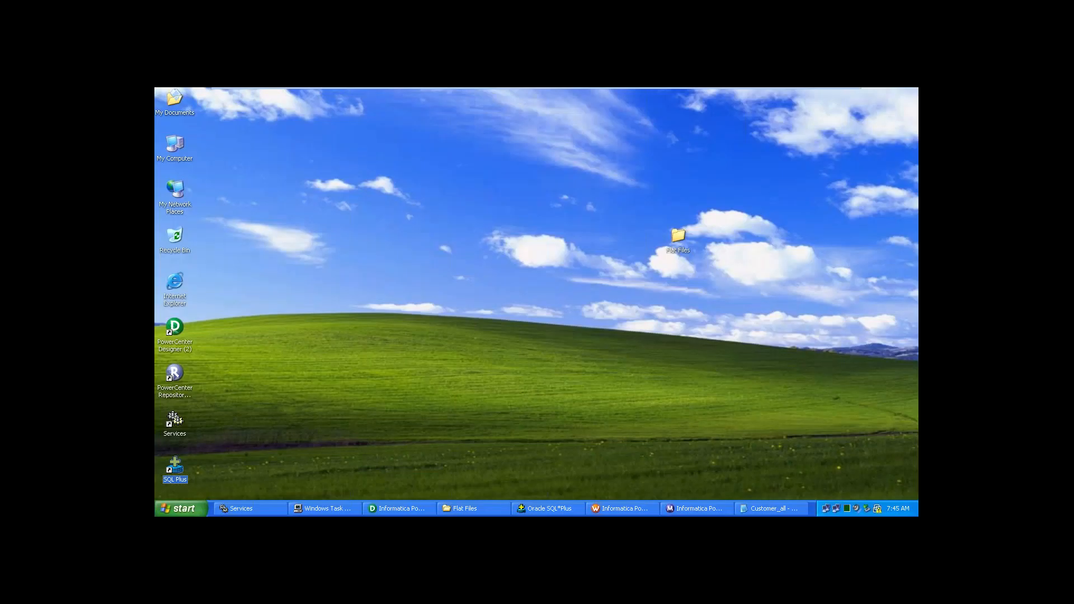
click(384, 508)
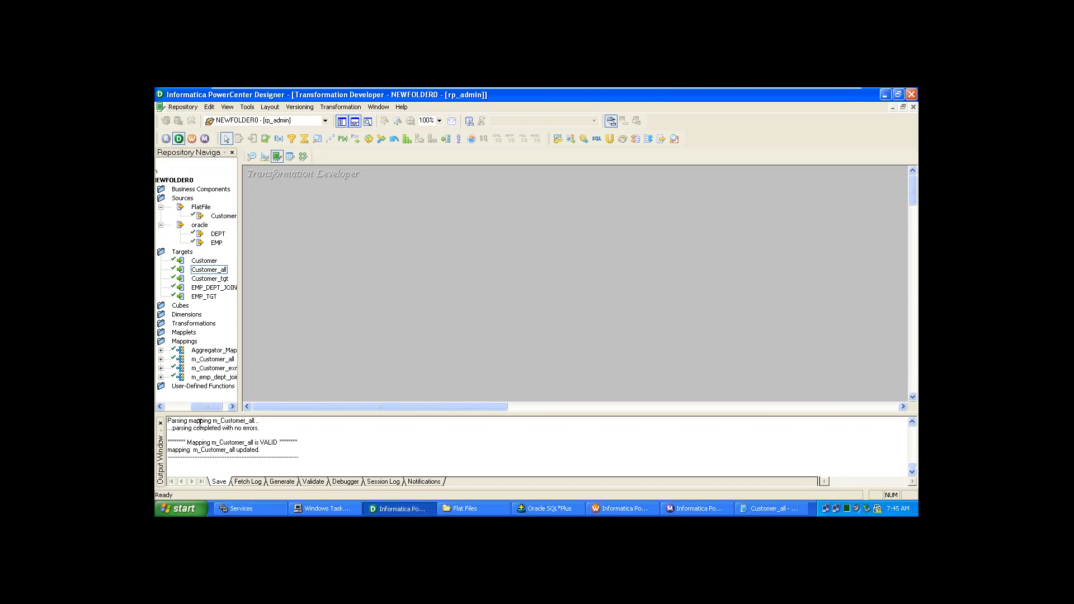
- Scroll the Repository Navigator left and widen it to reveal full names like m_emp_dept_join
click(162, 408)
click(162, 408)
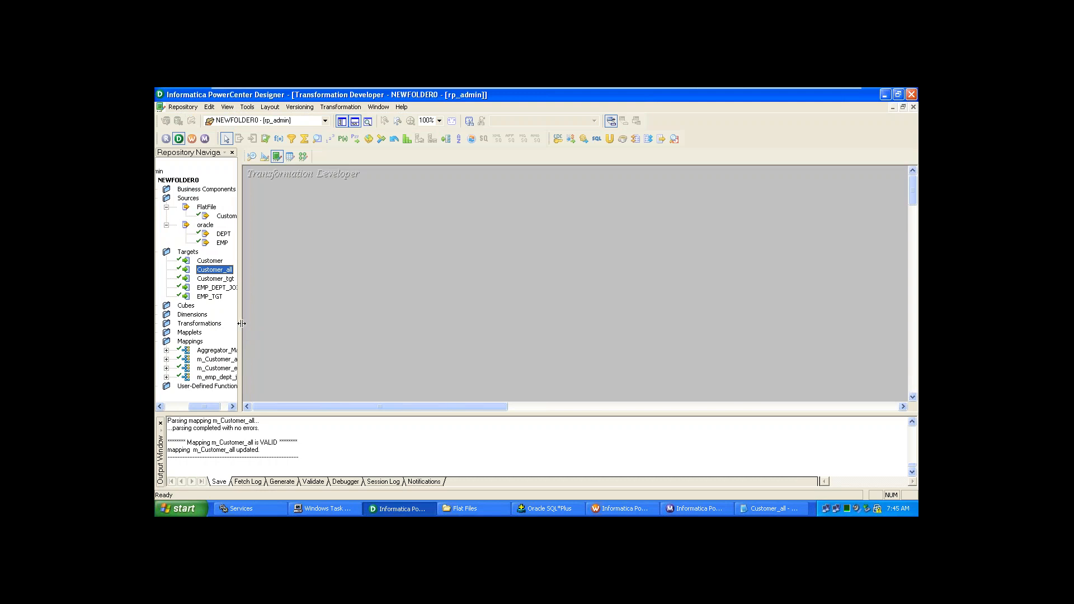
drag(242, 324, 305, 324)
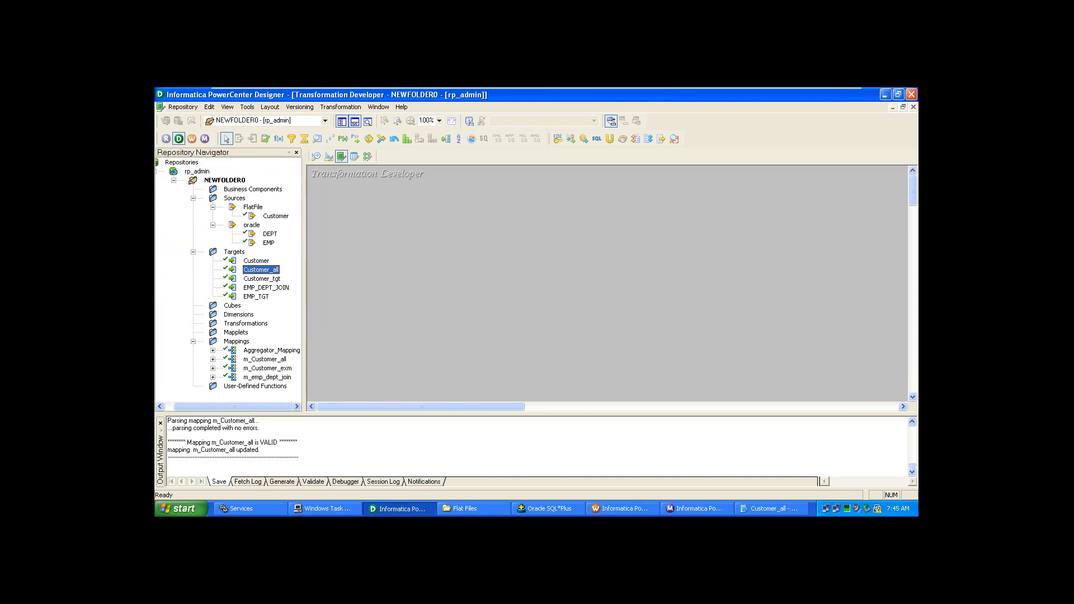
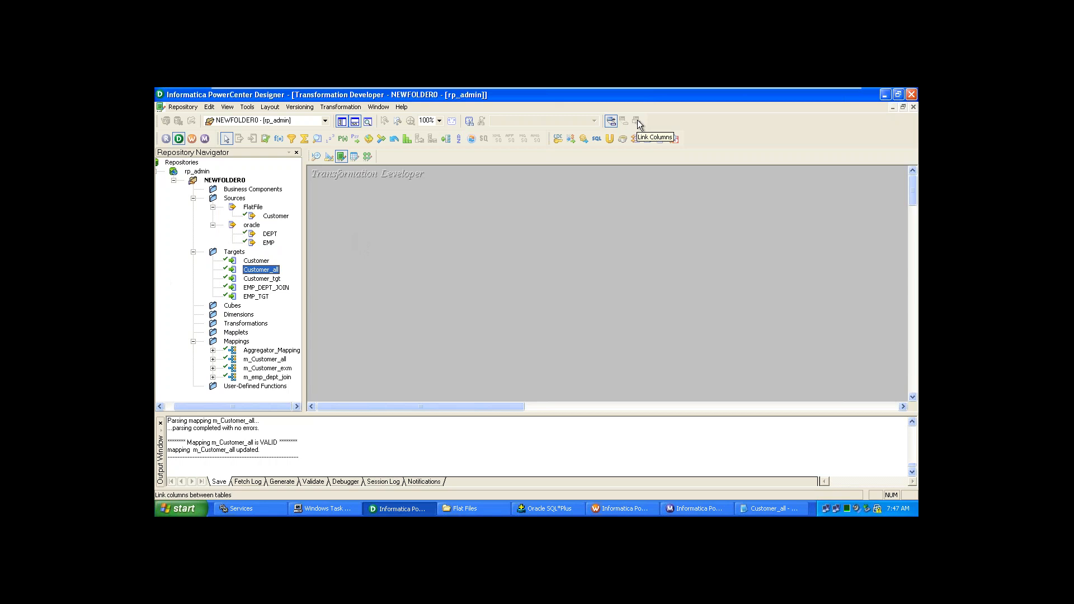
- Switch to the Mapplet Designer, then back to the Mapping Designer showing m_Customer_all
click(353, 158)
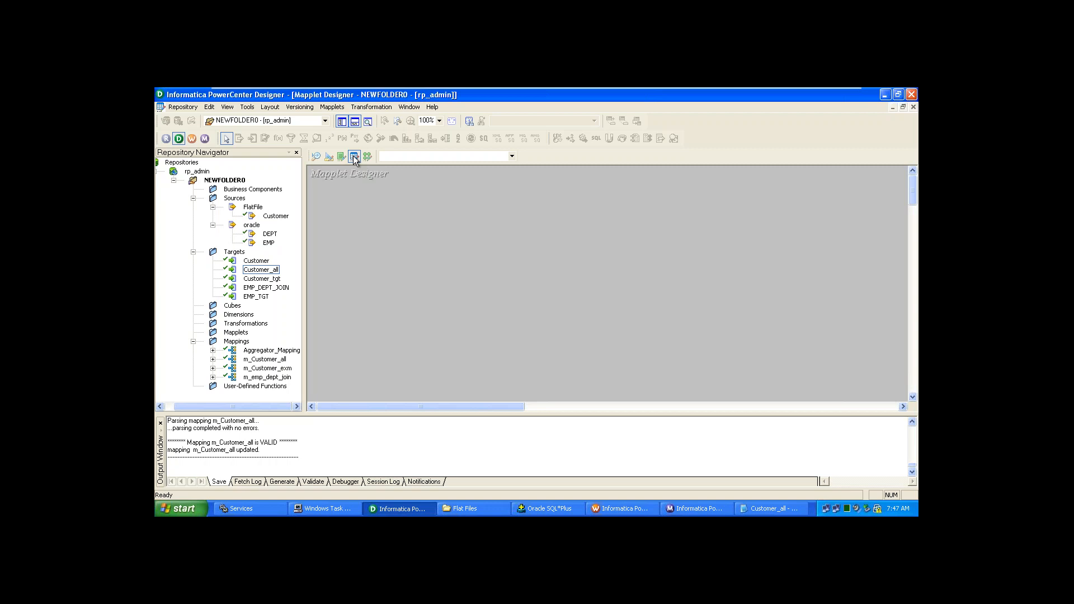
click(354, 158)
click(368, 157)
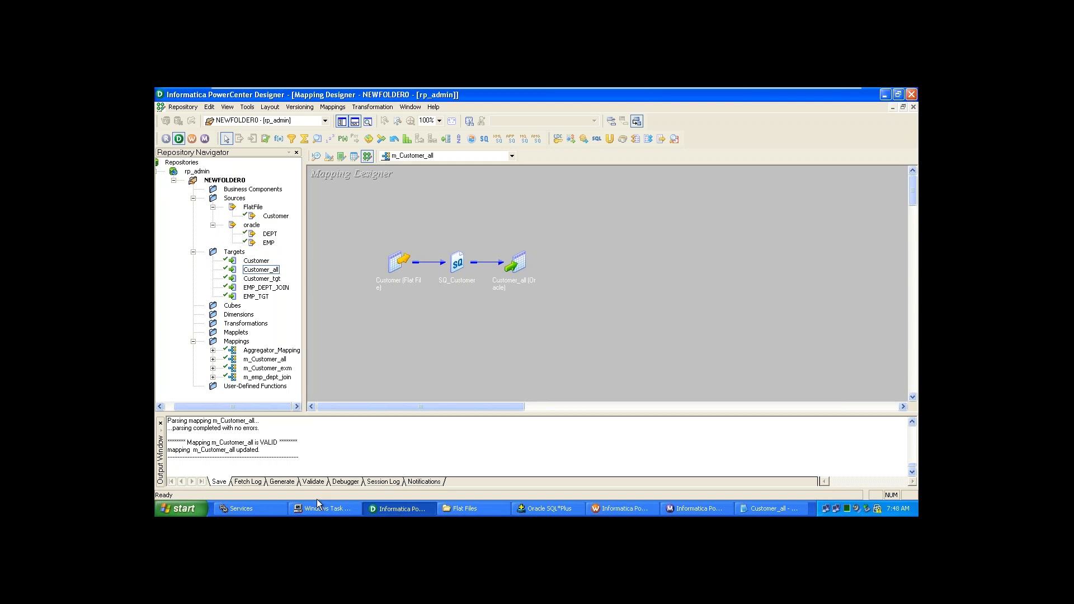
- Select the Customer source and collapse NEWFOLDER0 in the Repository Navigator
click(381, 278)
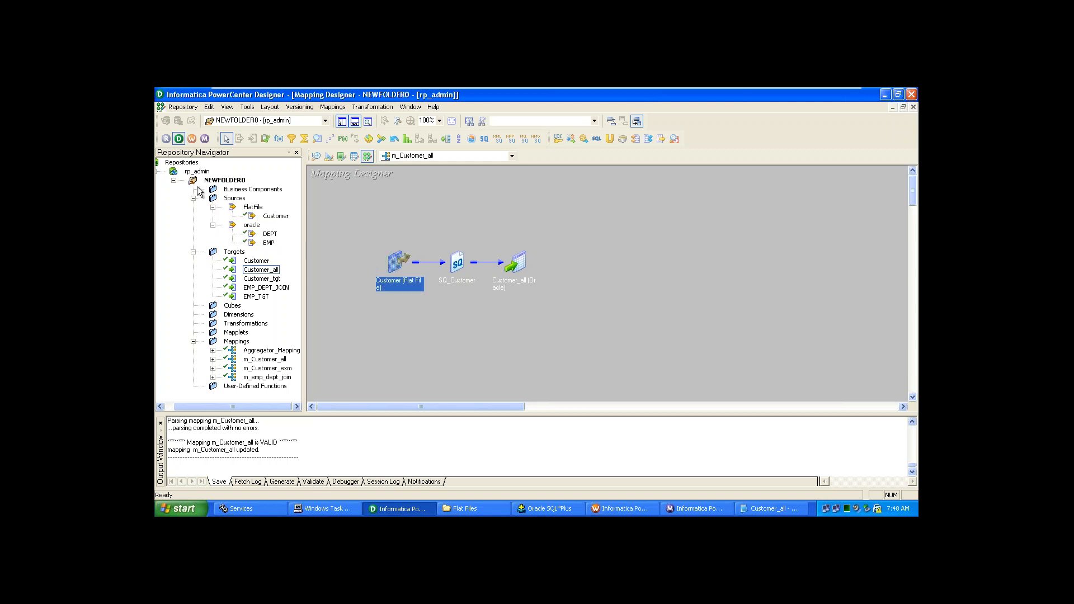
click(175, 180)
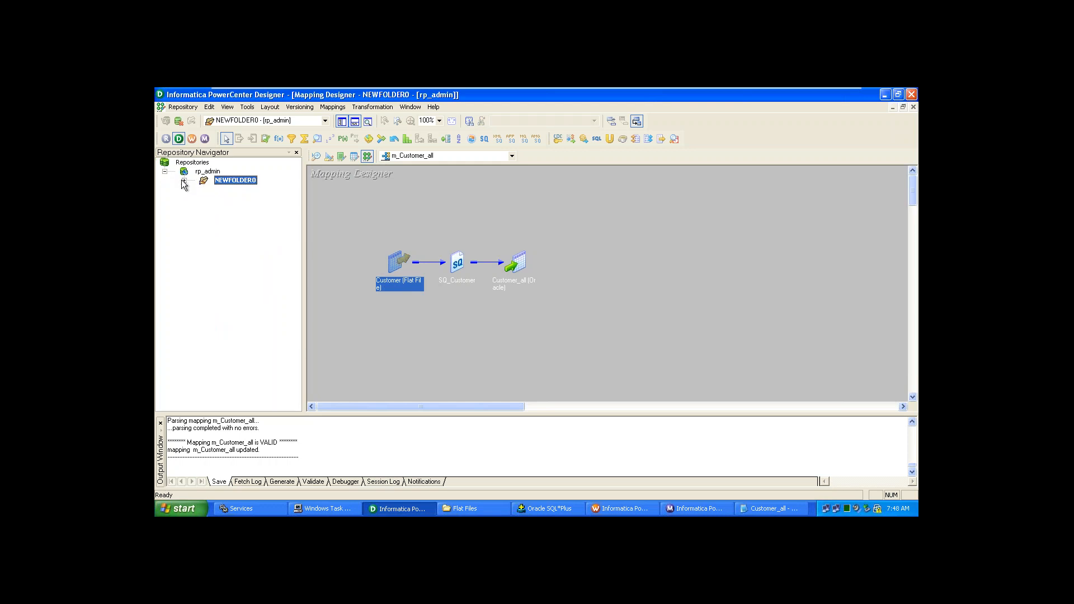
click(184, 180)
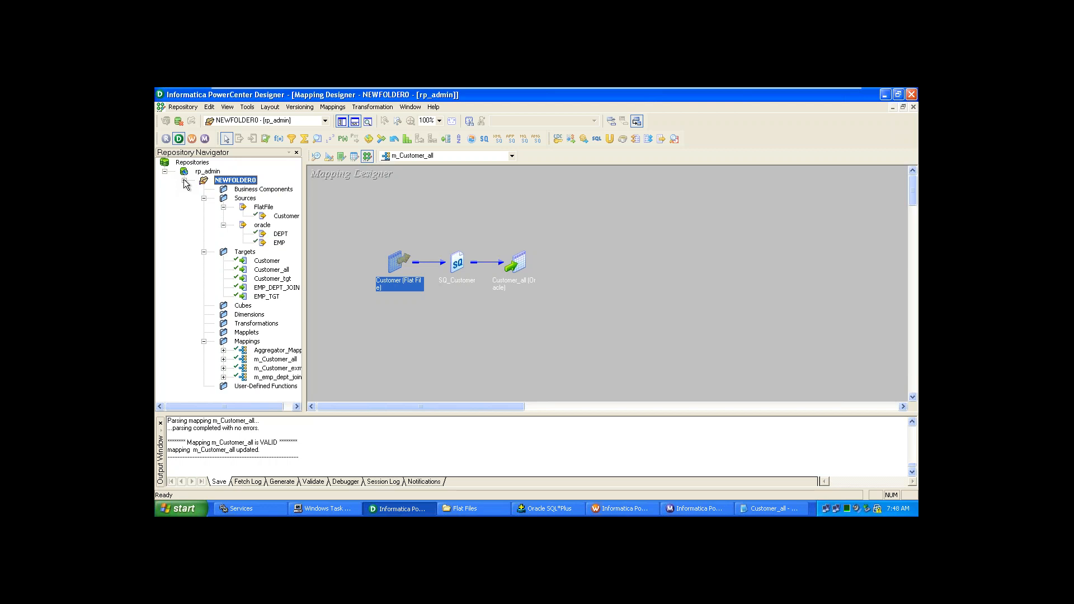
click(184, 180)
- Check rp_admin's context menu without choosing anything, then launch the Repository Manager
click(201, 173)
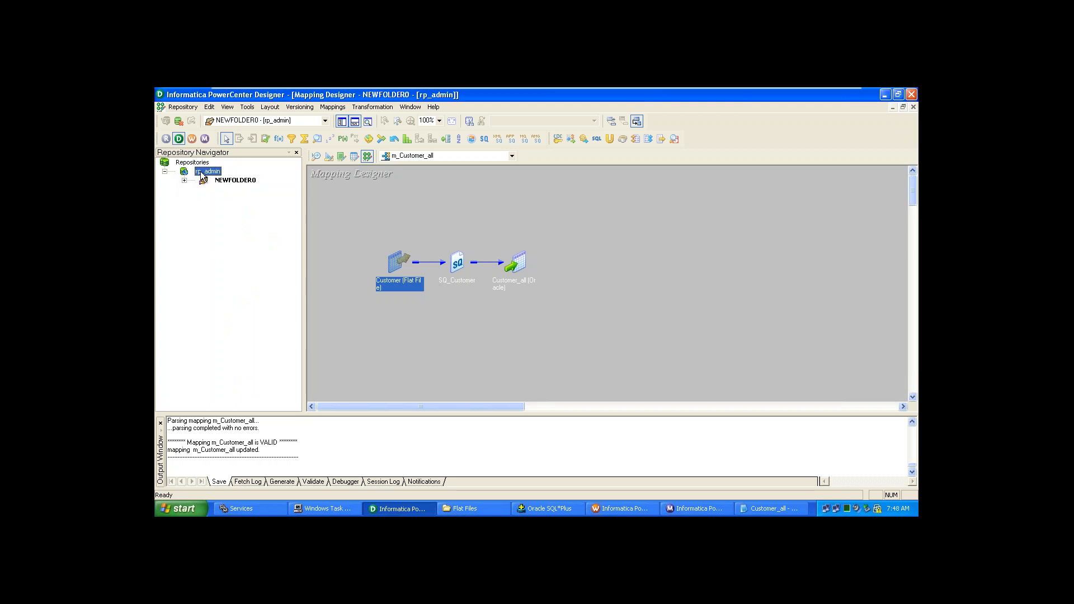
right_click(202, 175)
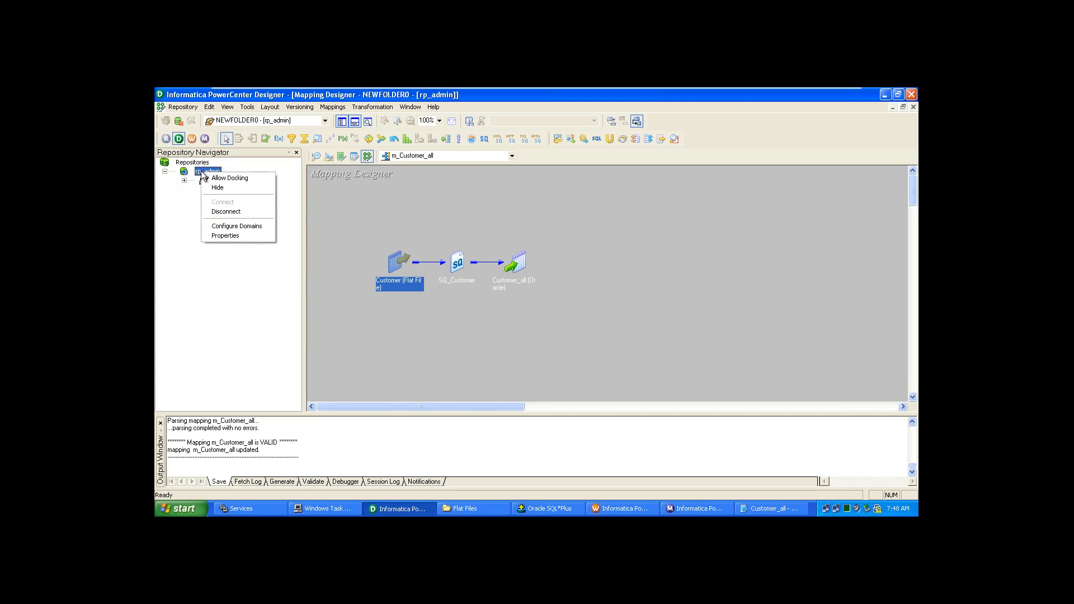
click(183, 244)
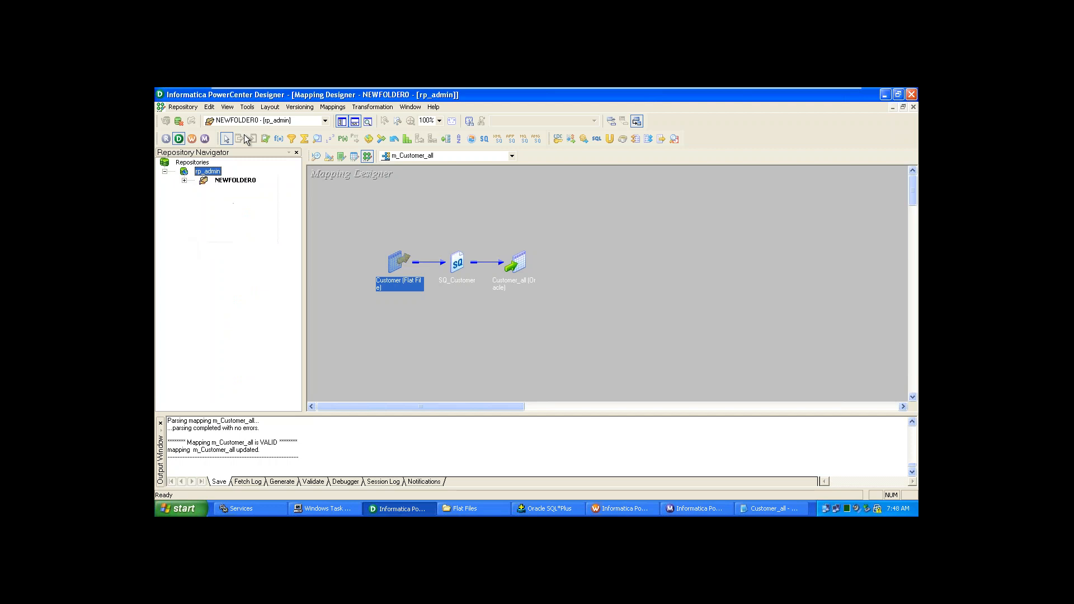
click(166, 140)
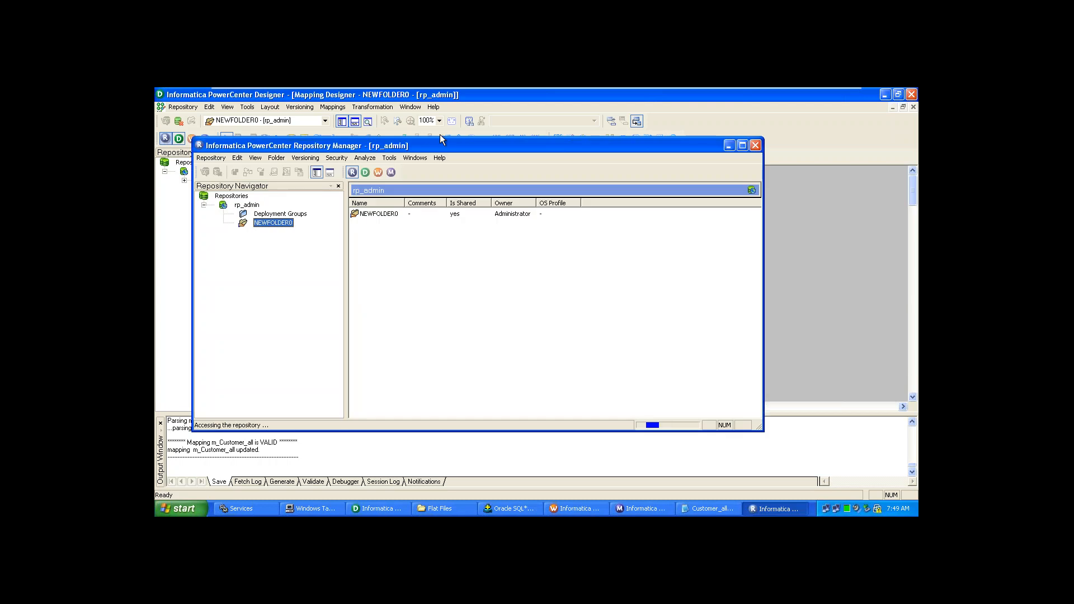
- Maximize Repository Manager, select NEWFOLDER0 and bring up the Folder menu
click(741, 145)
click(445, 183)
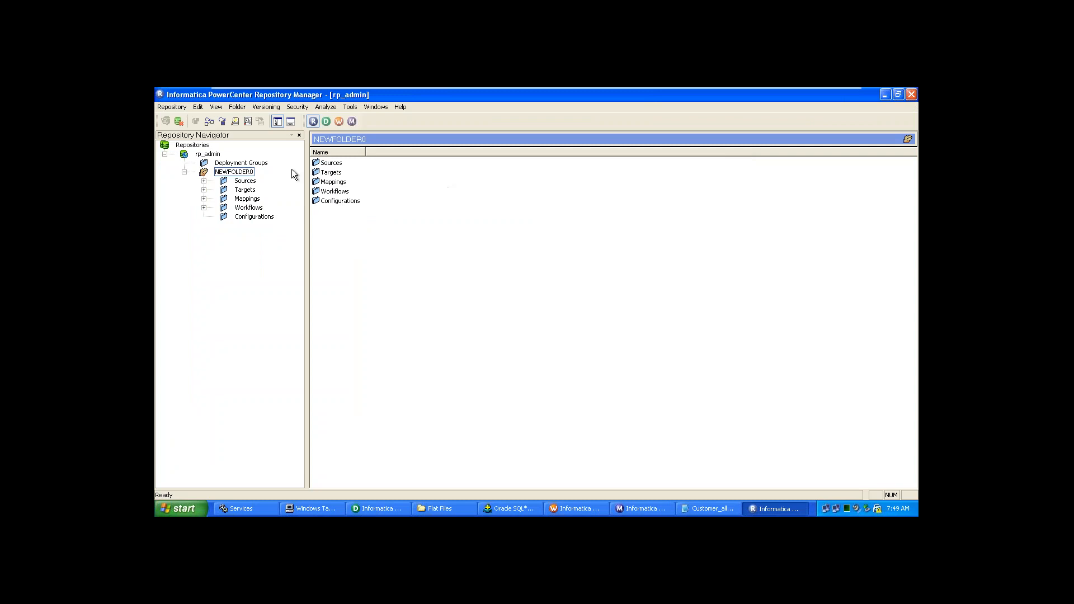
click(185, 170)
click(233, 106)
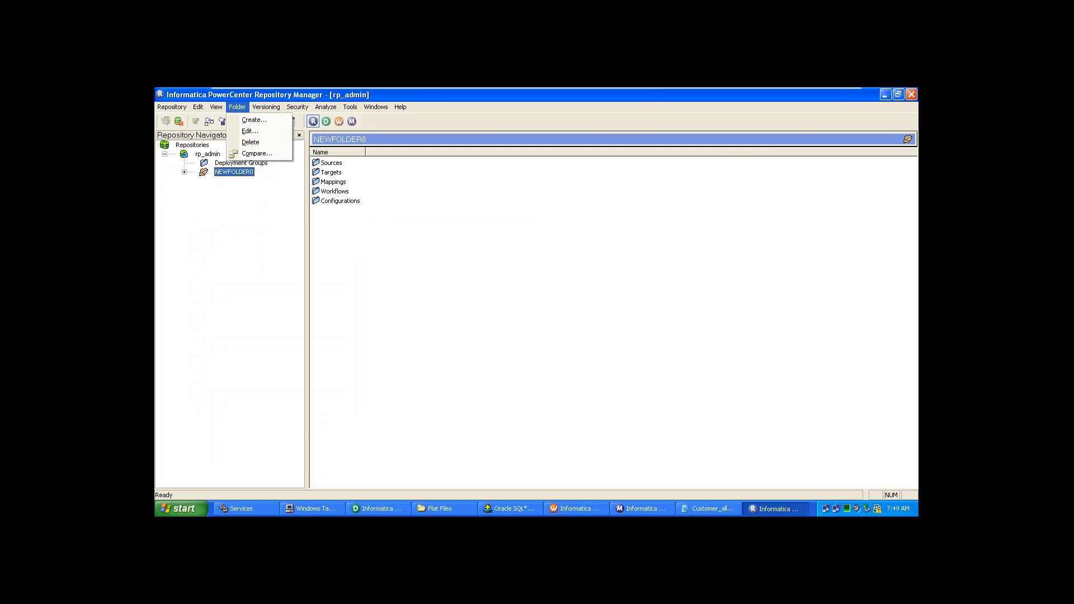
- Create the Neha folder in rp_admin and acknowledge the success message
click(249, 122)
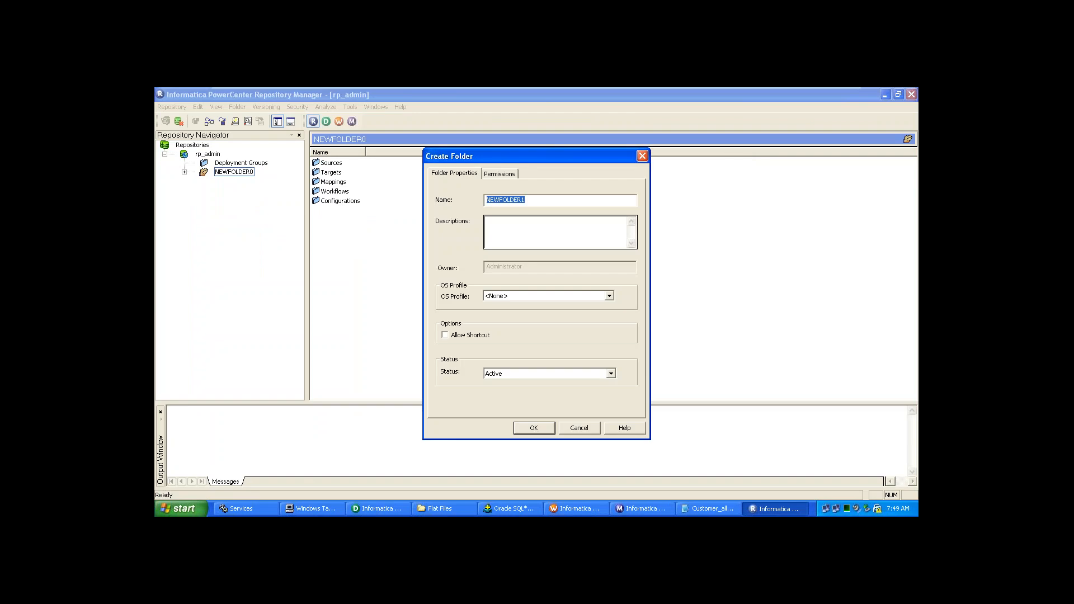
text(Neha)
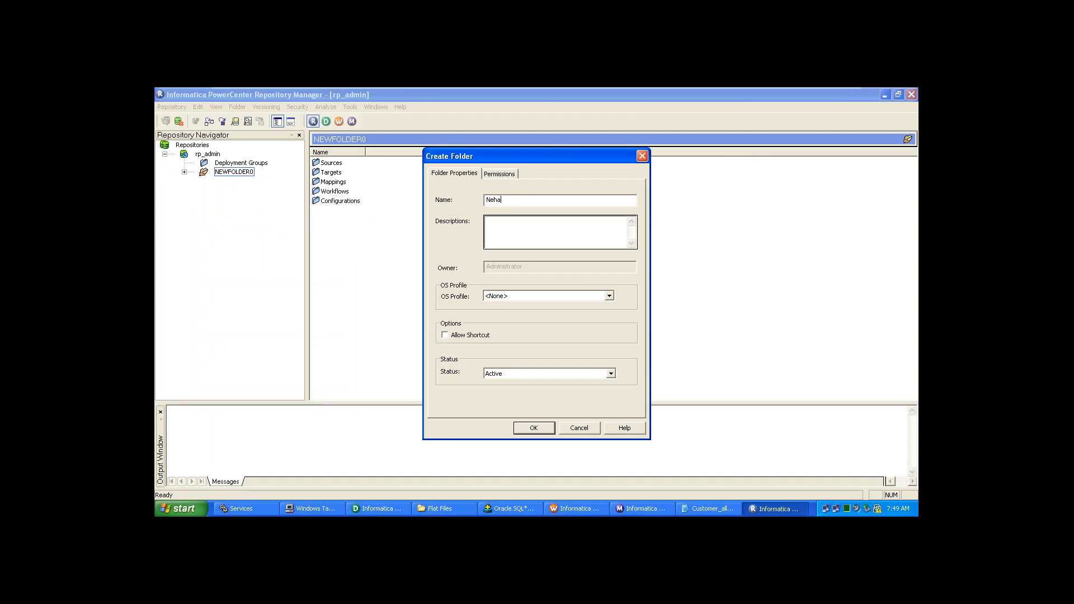
click(538, 424)
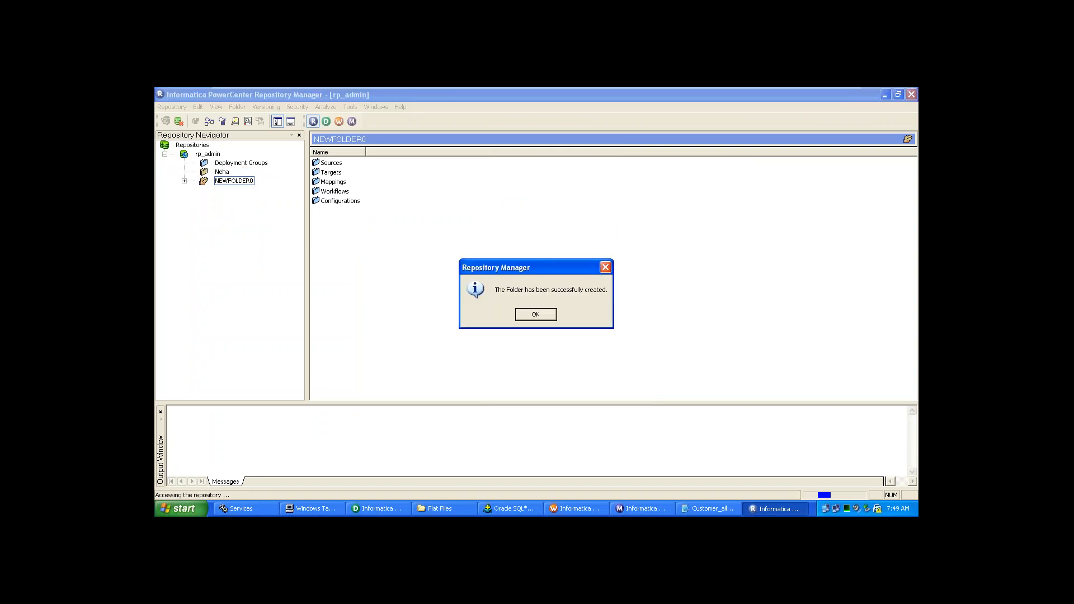
click(545, 316)
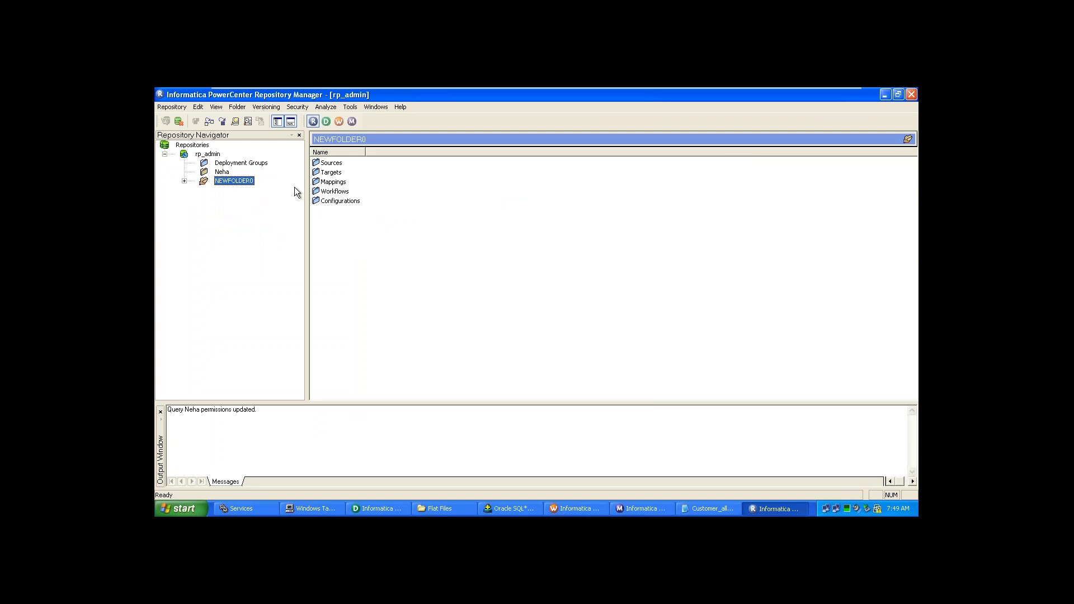
- Look over the Neha and NEWFOLDER0 folders and their context menus
click(221, 172)
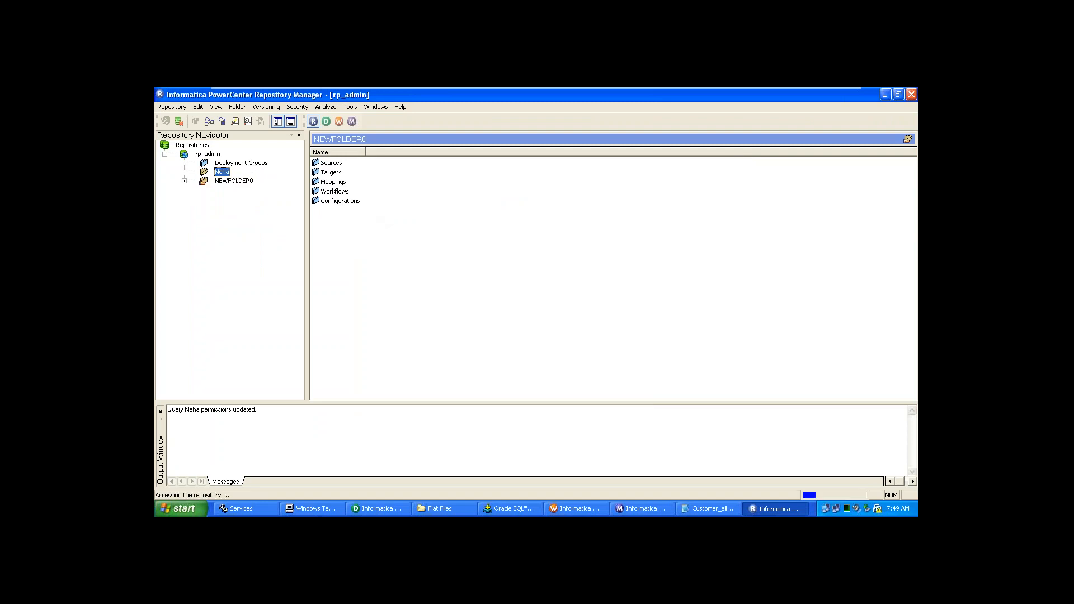
right_click(223, 179)
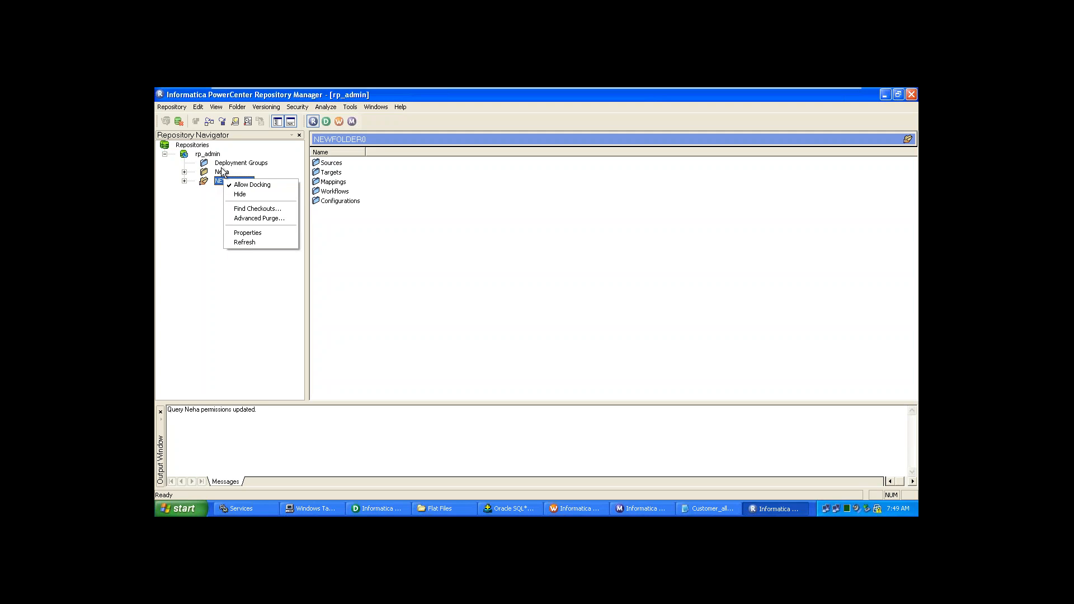
click(220, 168)
right_click(220, 167)
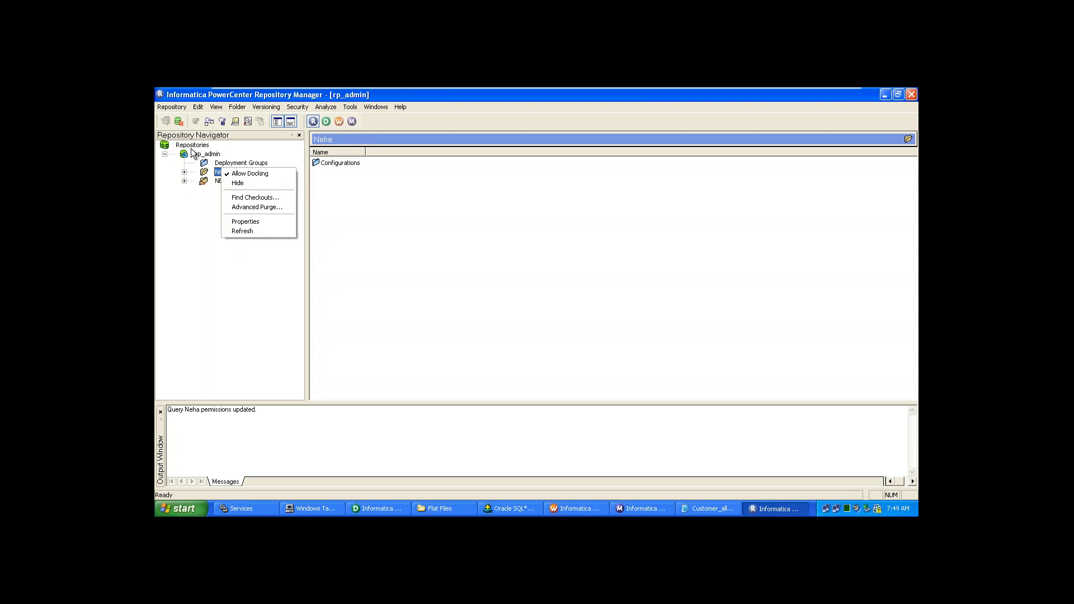
click(184, 210)
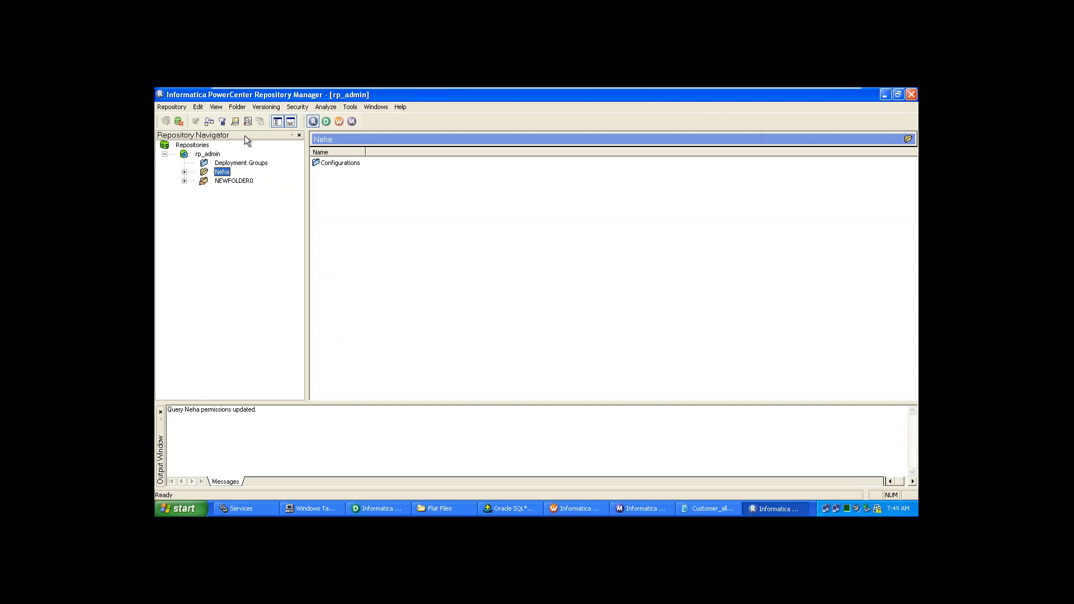
- Disconnect Repository Manager from the rp_admin repository
click(209, 145)
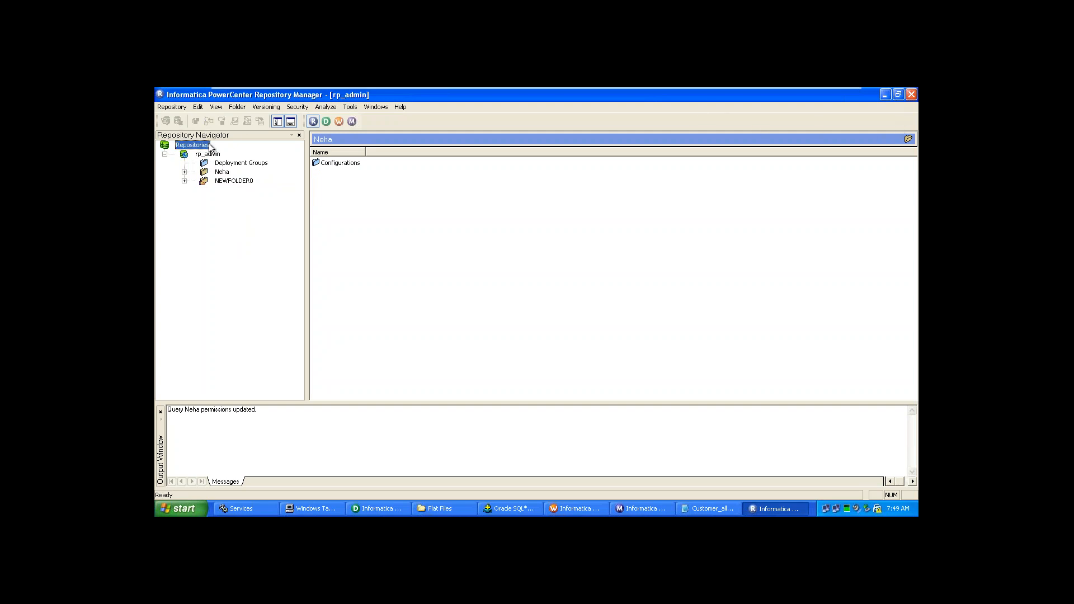
right_click(210, 146)
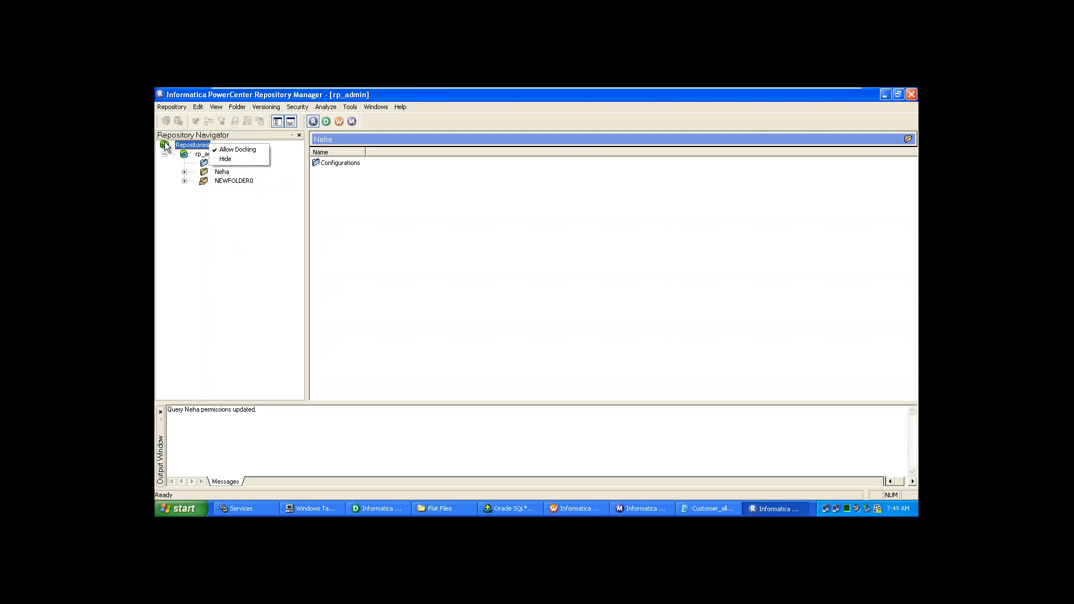
click(201, 155)
right_click(201, 157)
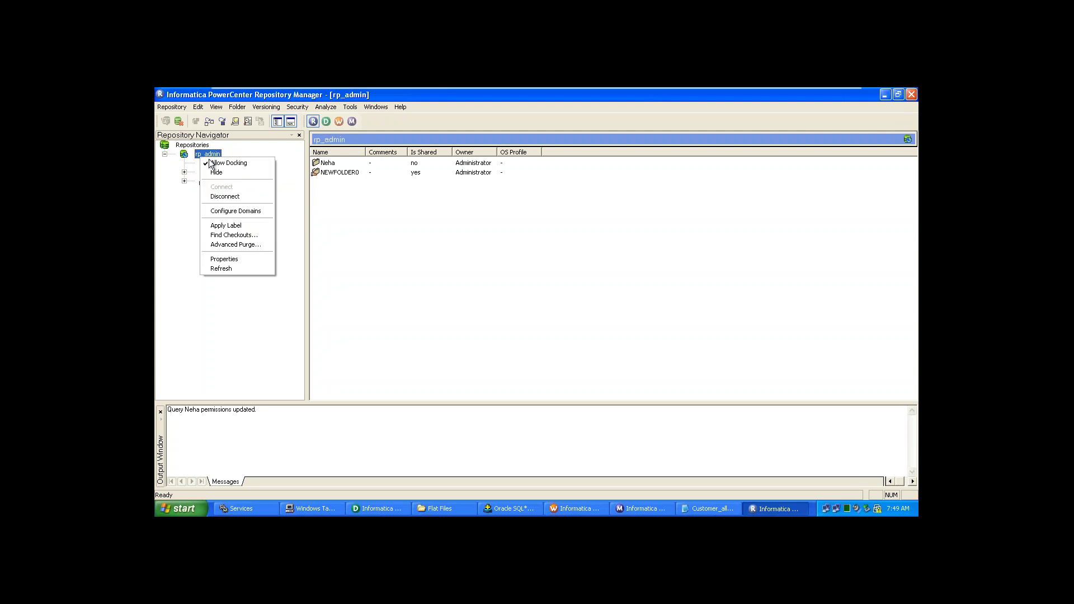
click(233, 197)
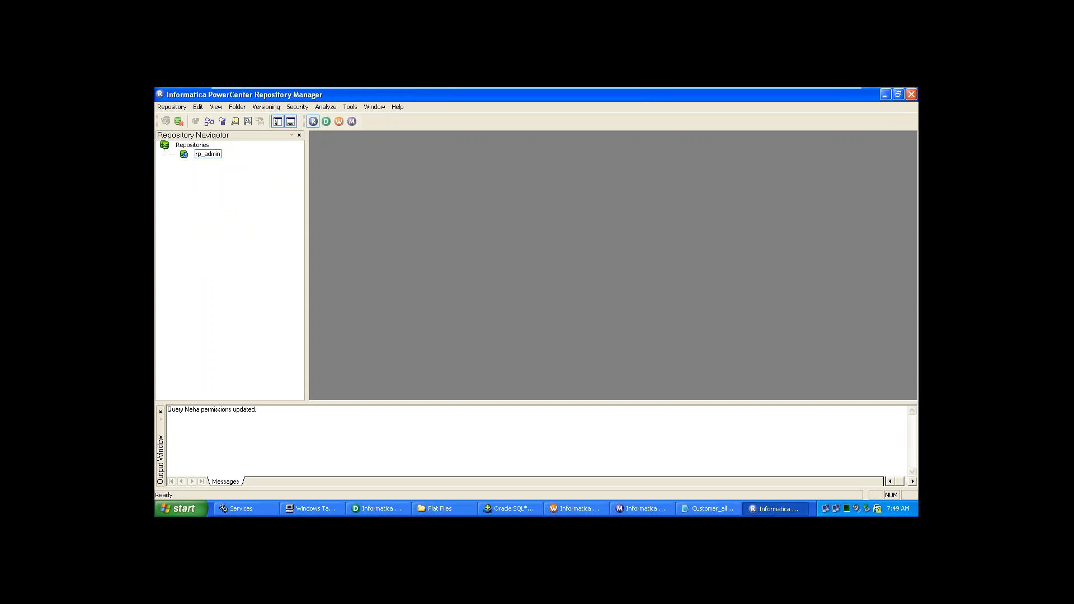
- Close Repository Manager and return to the Designer's Repository Navigator
click(914, 95)
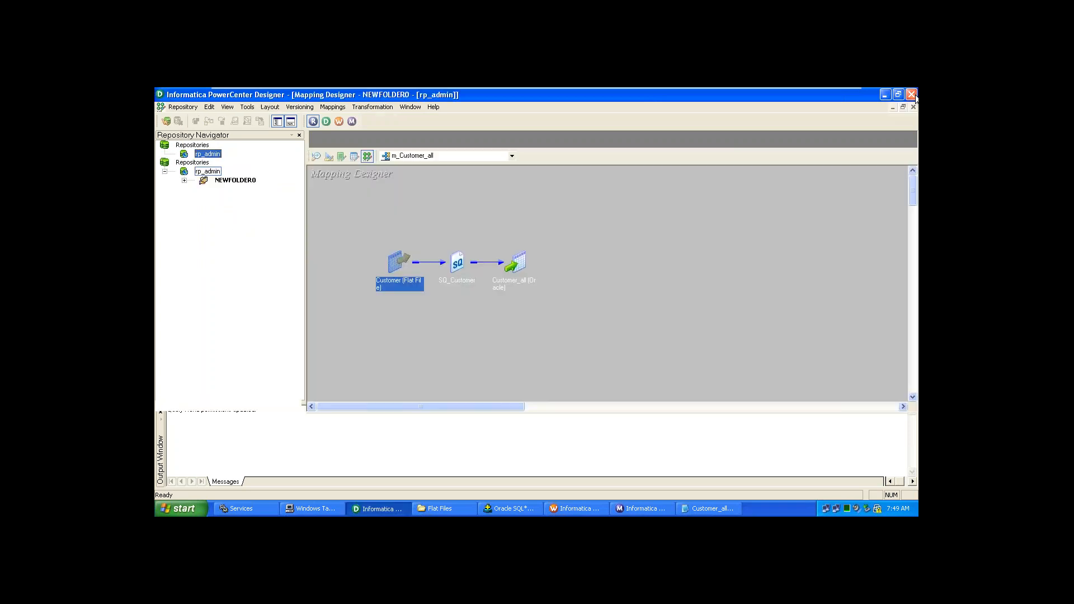
click(589, 330)
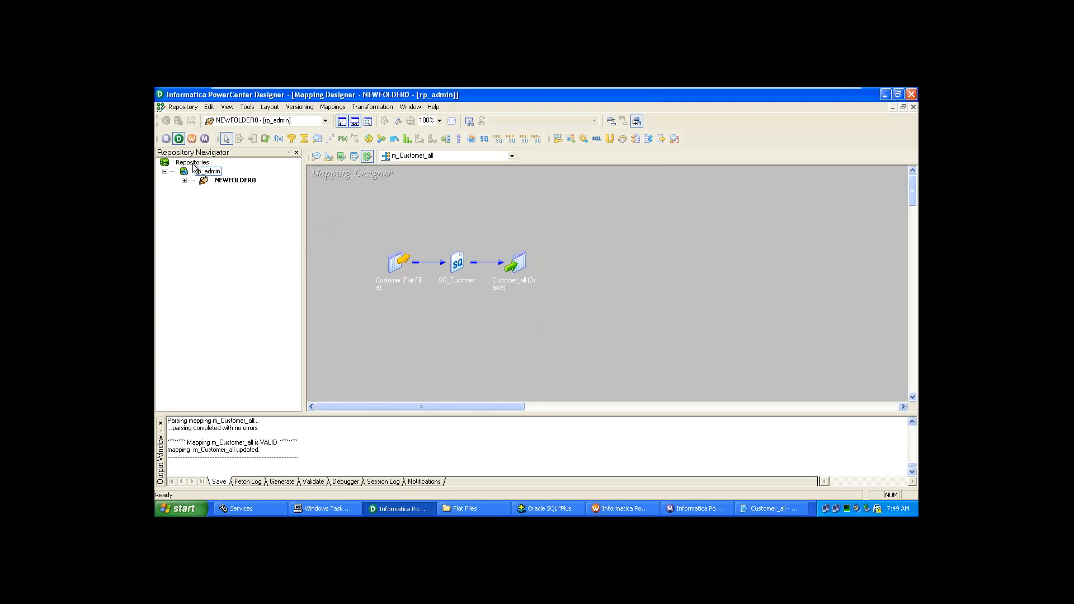
click(165, 172)
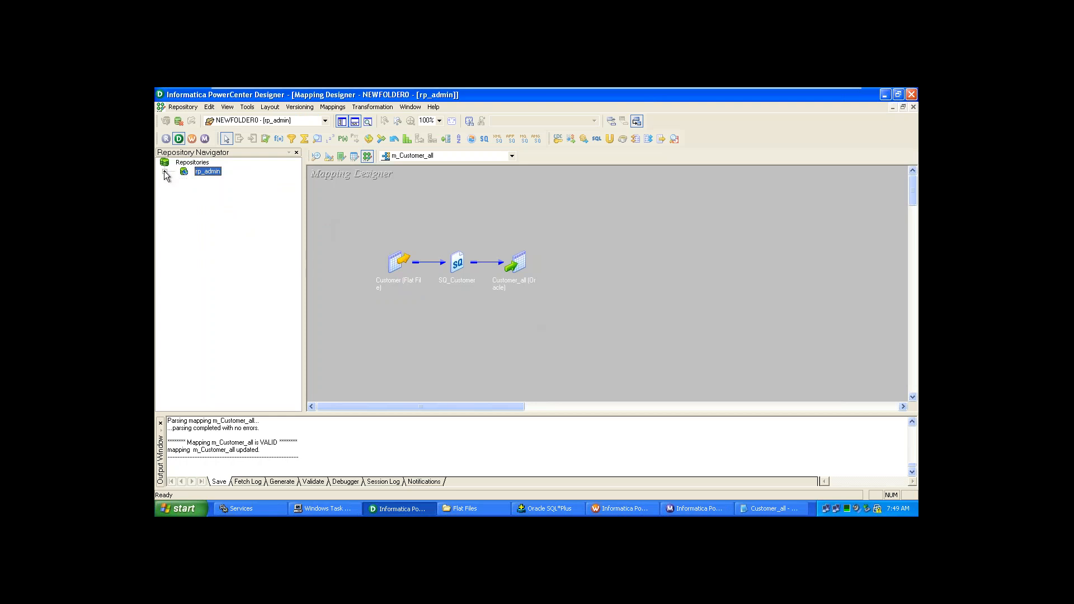
click(164, 172)
click(187, 163)
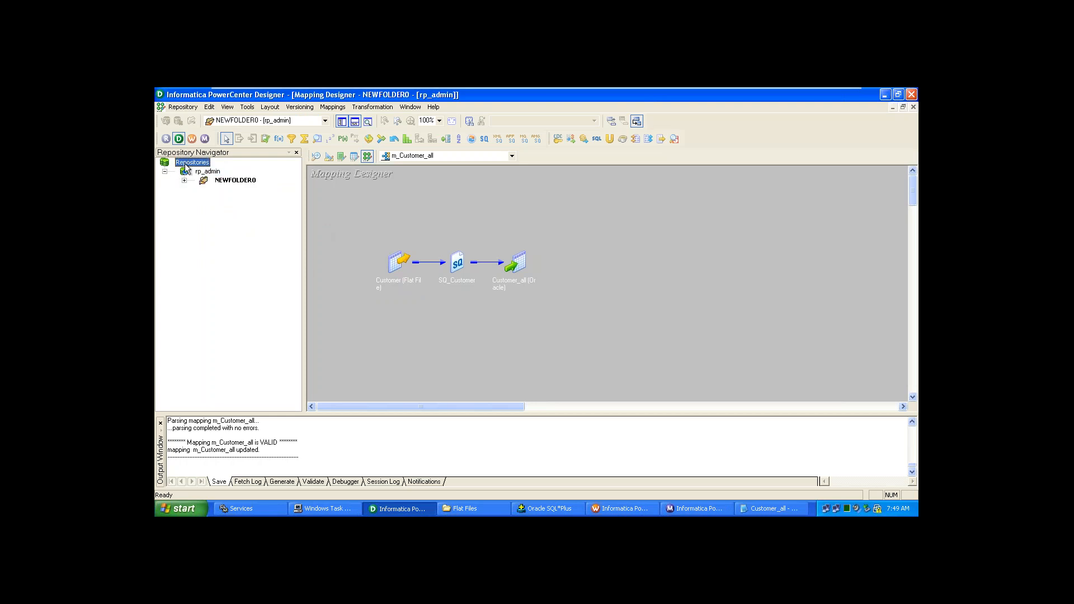
right_click(186, 166)
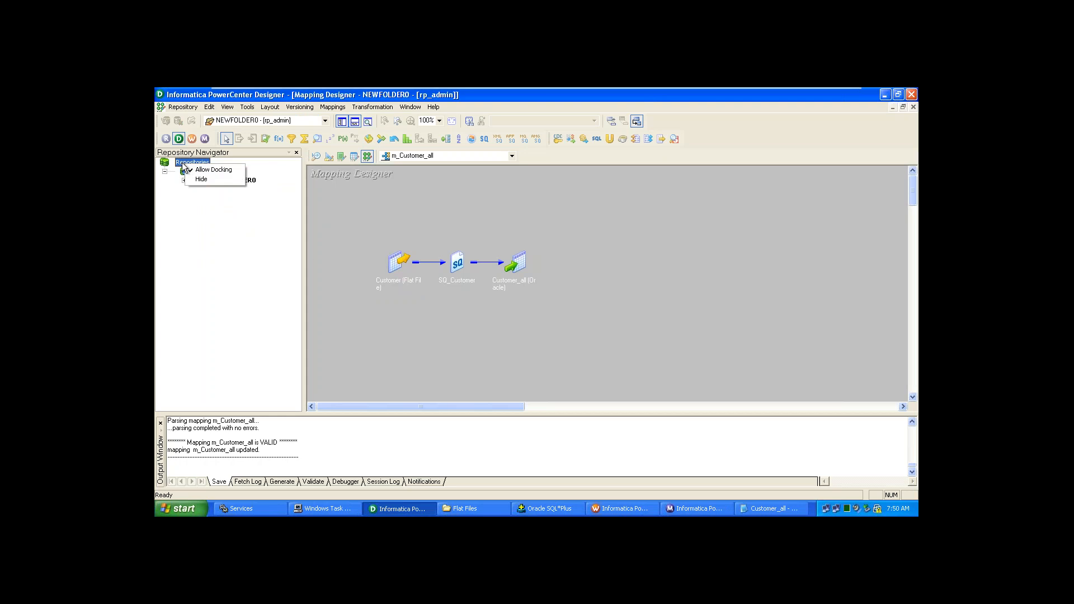
click(163, 235)
- Disconnect Designer from rp_admin without saving NEWFOLDER0 changes
click(204, 172)
right_click(203, 172)
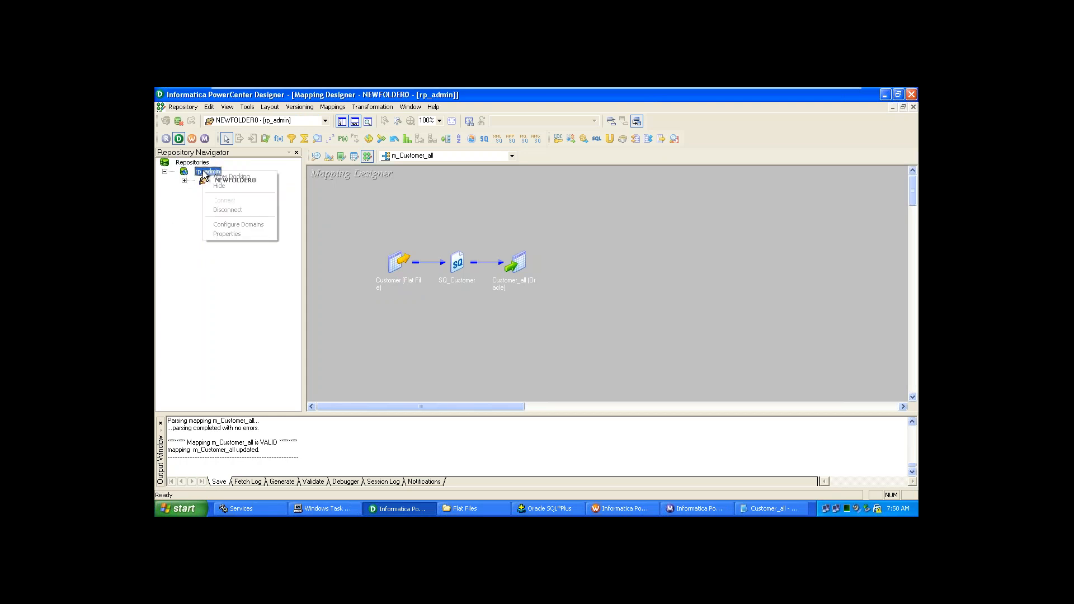
click(245, 210)
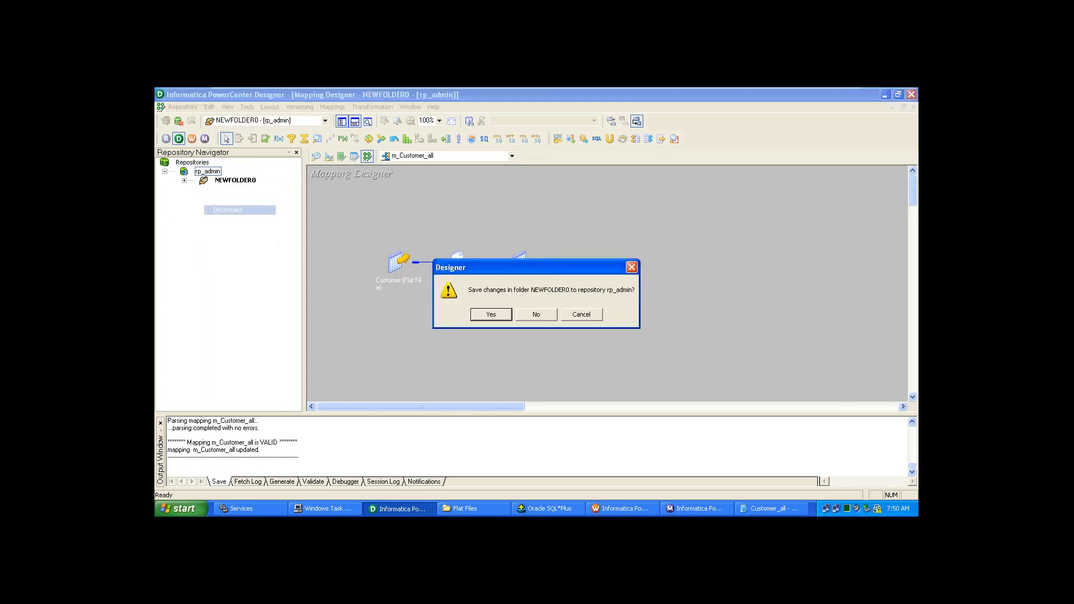
click(526, 315)
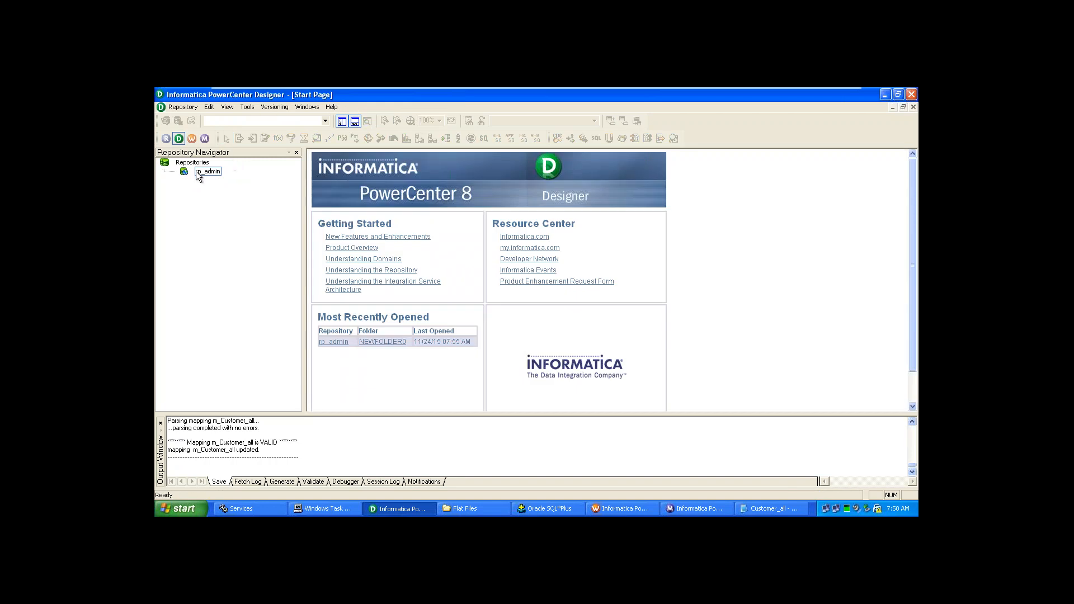
- Reconnect to rp_admin by entering the repository password
double_click(196, 171)
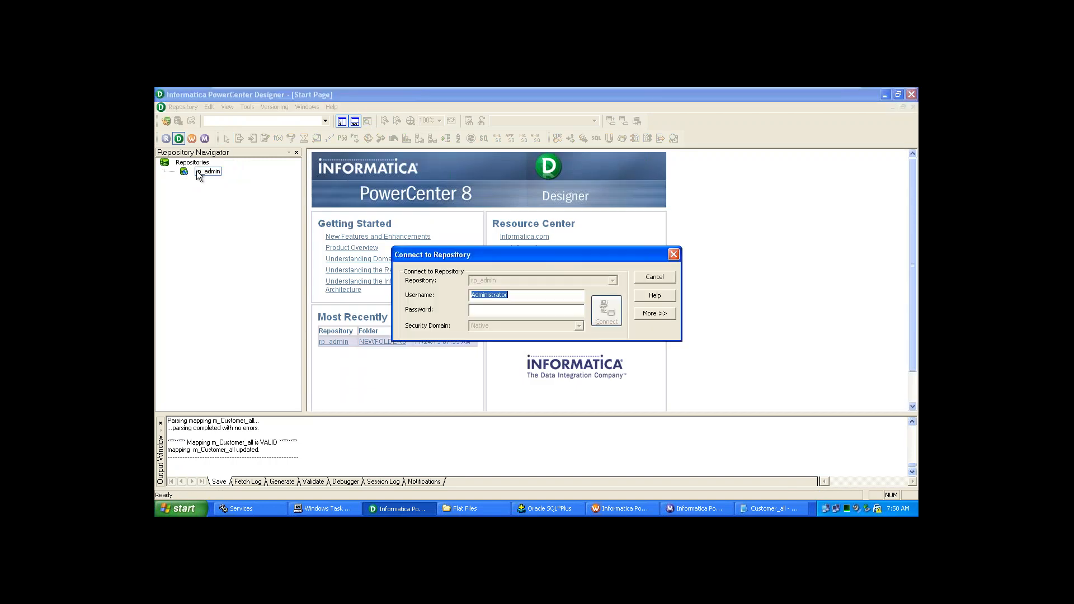
click(482, 314)
text(***)
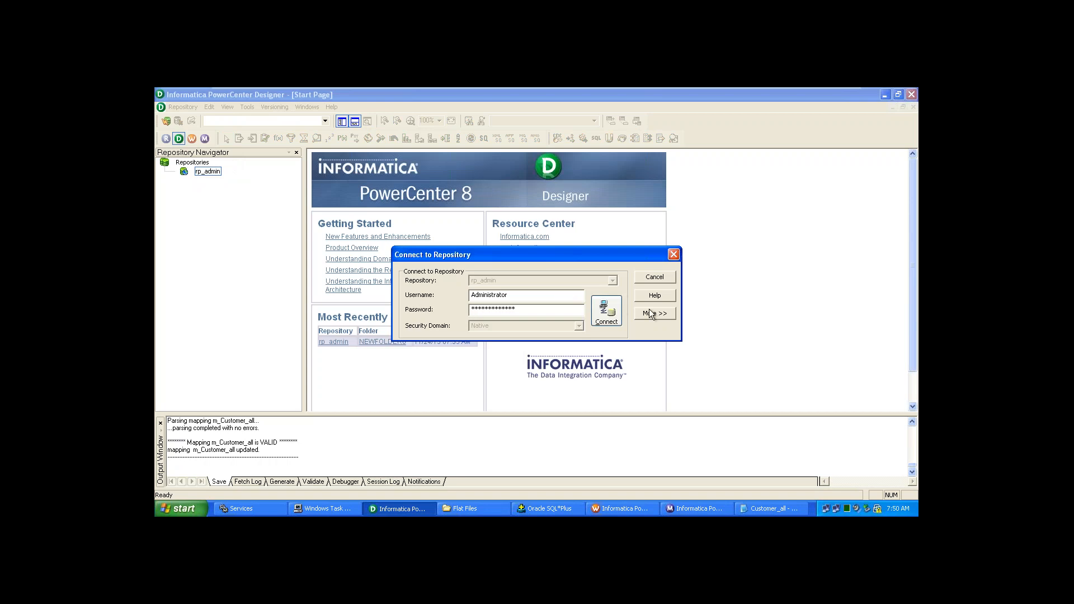
click(604, 322)
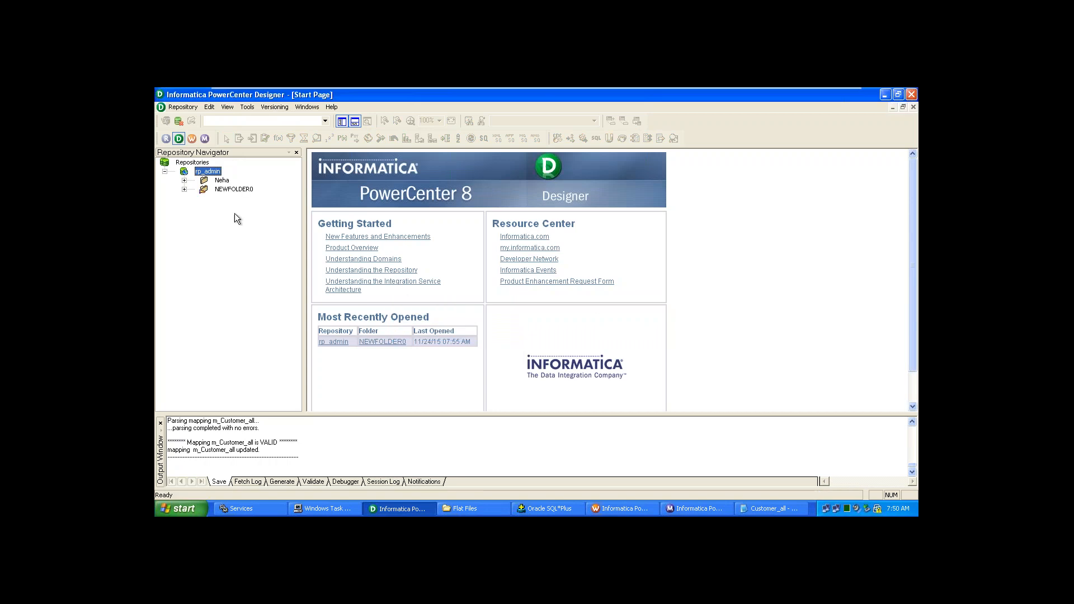
- Browse the Neha and NEWFOLDER0 folders, then open NEWFOLDER0
click(184, 180)
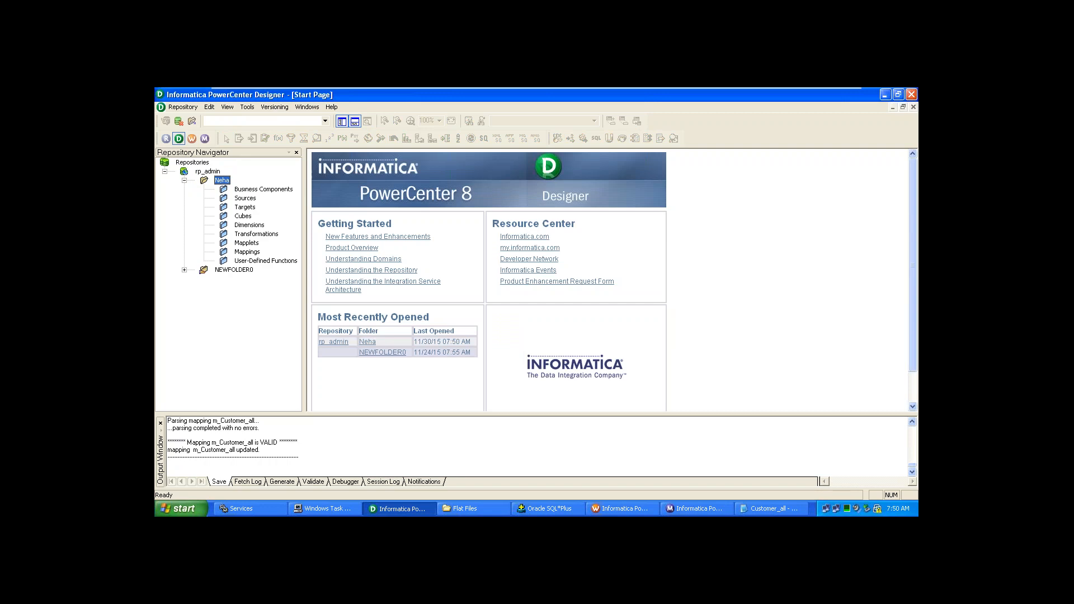
click(185, 270)
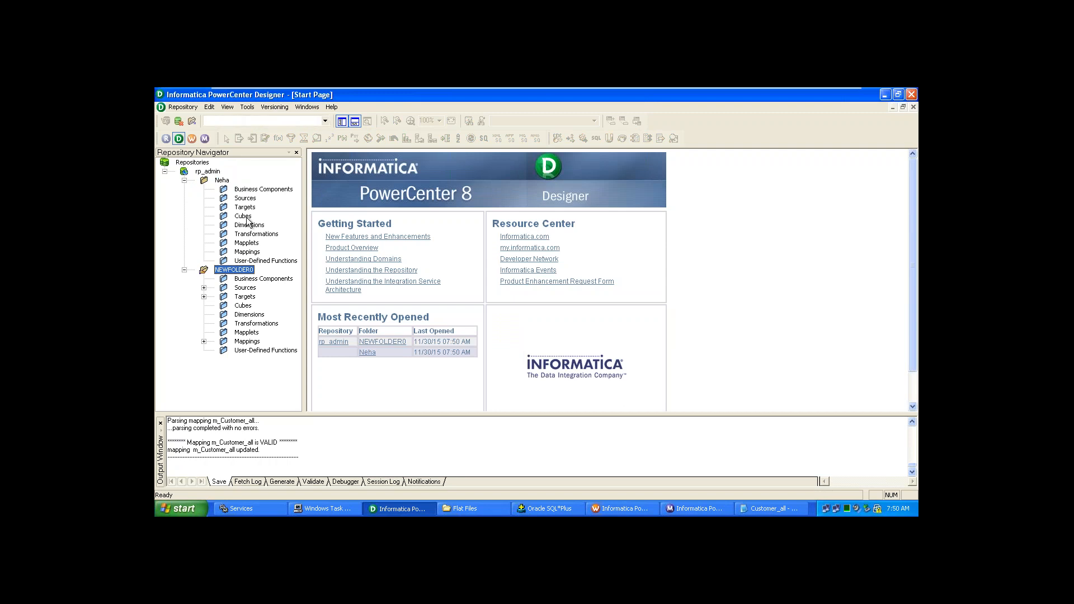
click(227, 107)
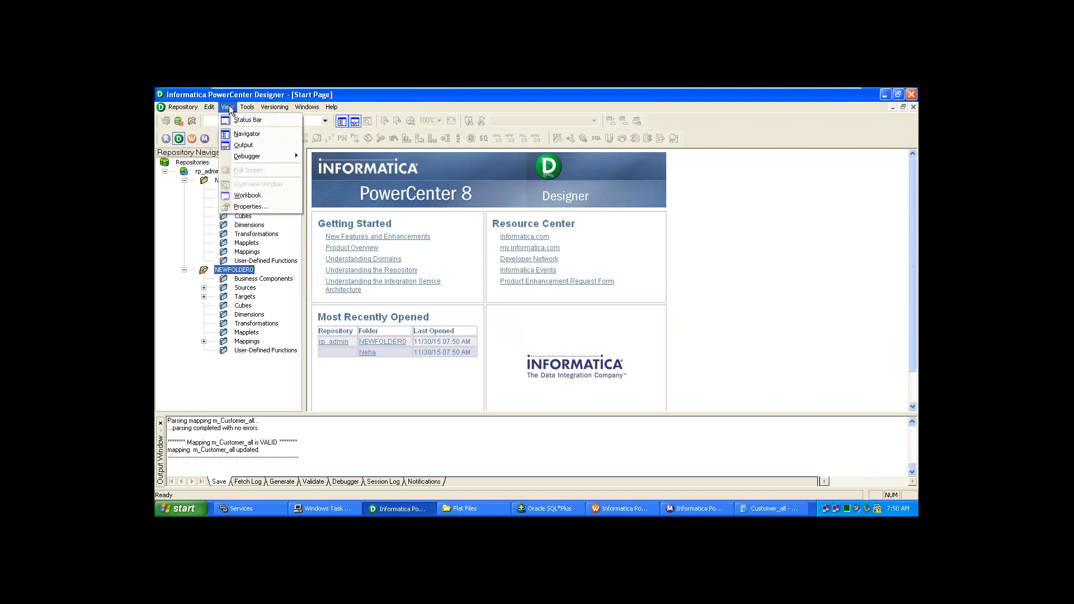
click(181, 259)
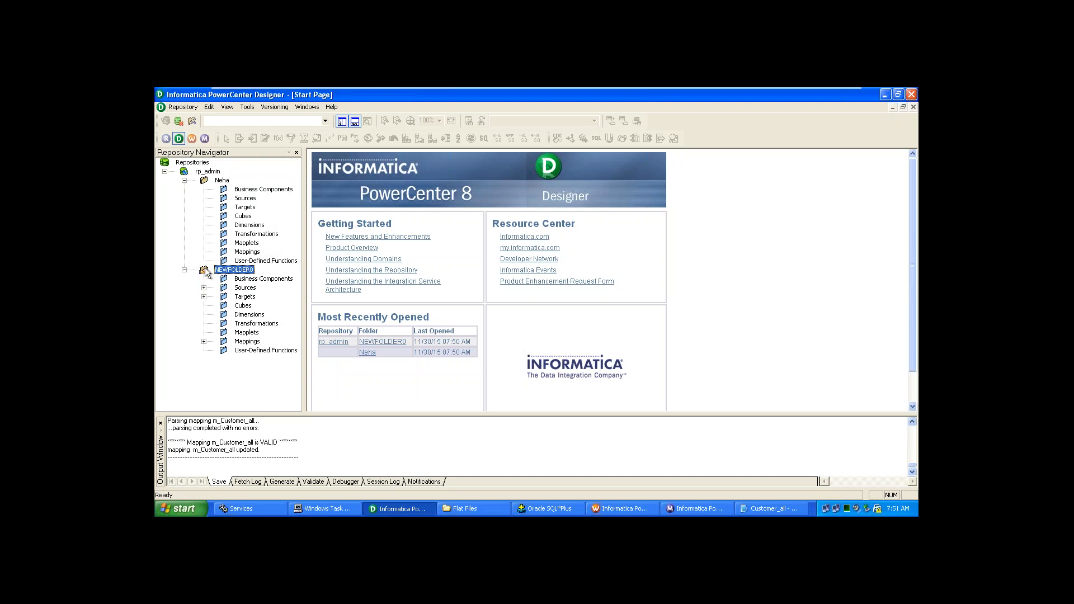
click(220, 179)
click(184, 180)
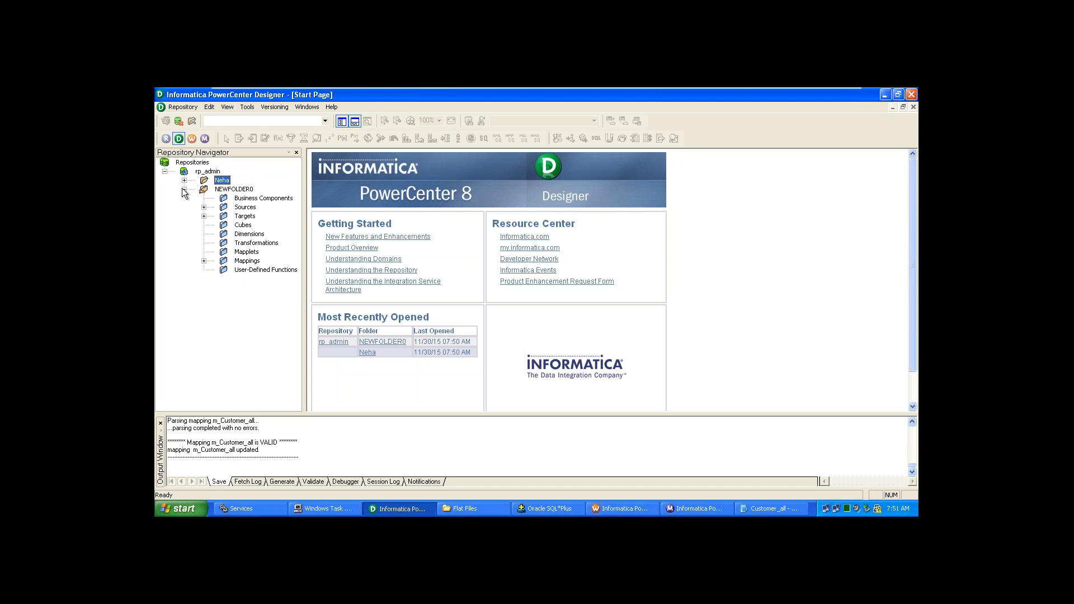
click(184, 189)
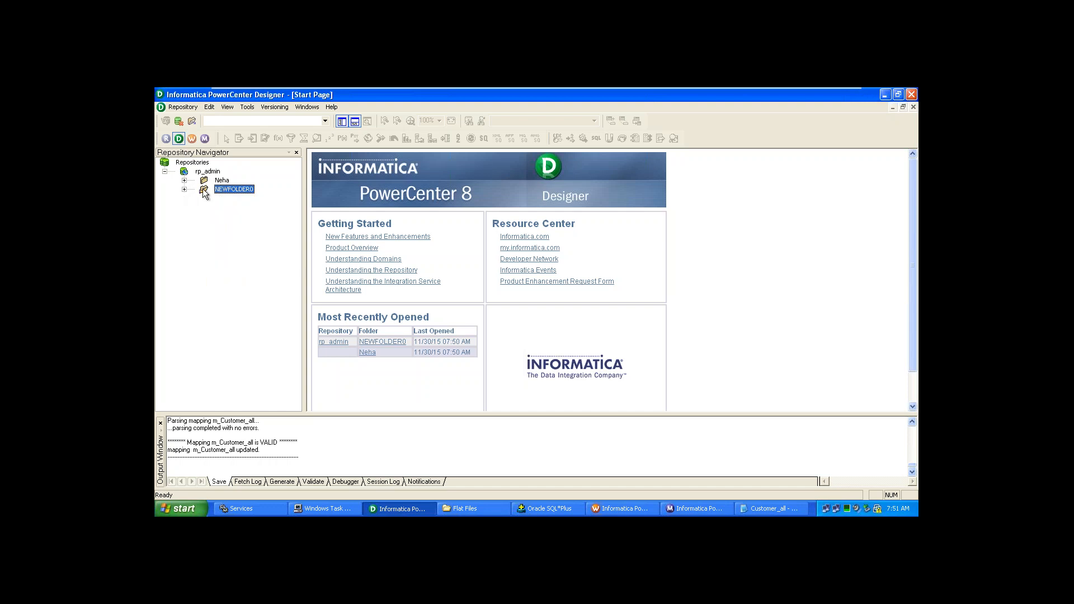
double_click(209, 188)
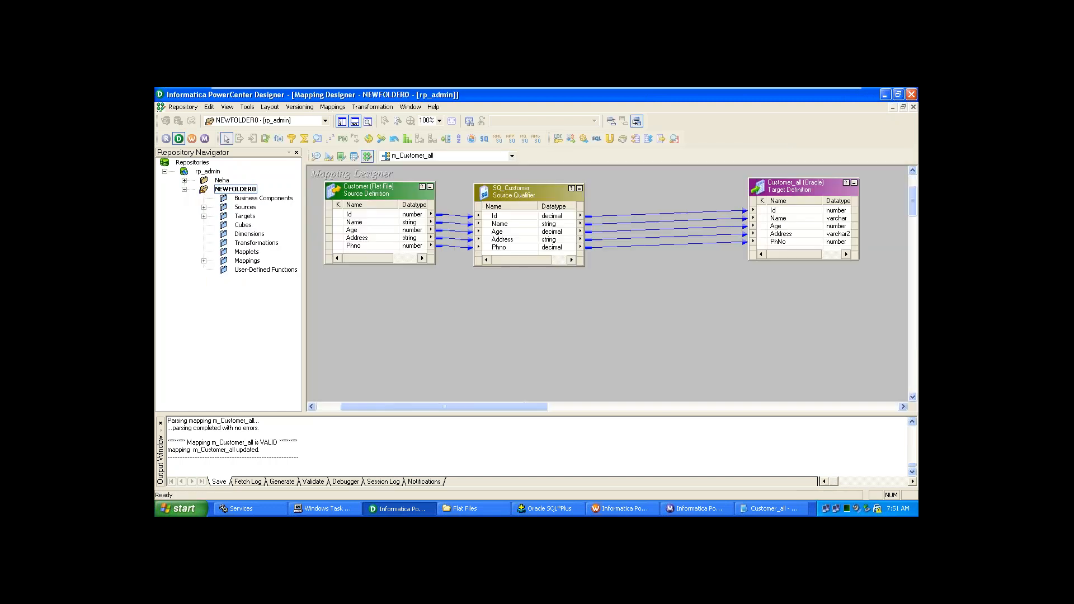
- Expand the Neha folder to show its empty subfolders while m_Customer_all stays open
click(204, 182)
click(421, 341)
click(184, 180)
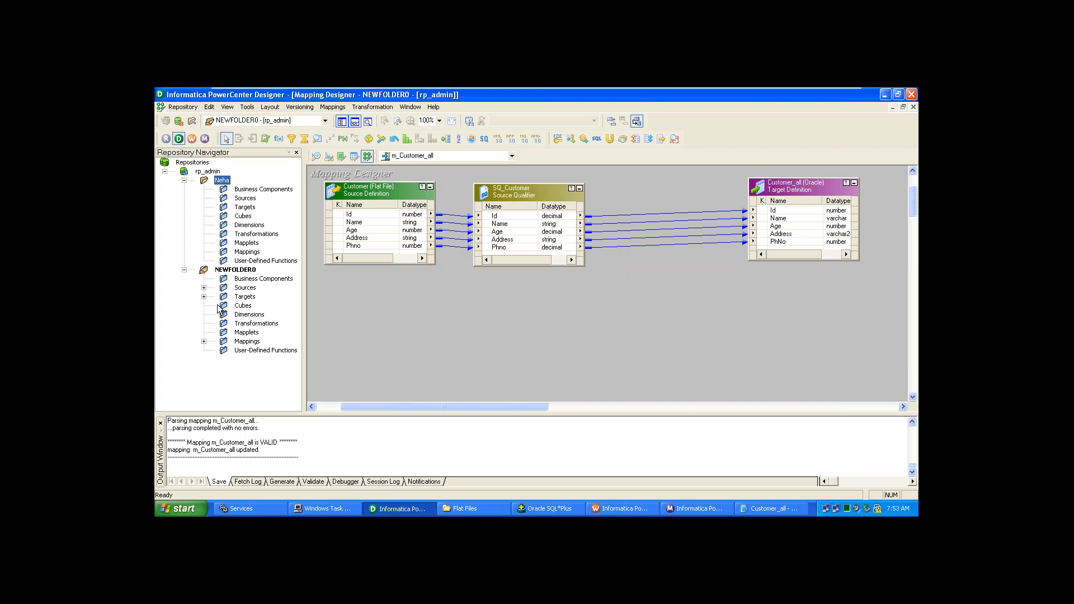
- Expand NEWFOLDER0's Mappings and select Aggregator_Mapping, briefly opening Repository Manager
click(205, 342)
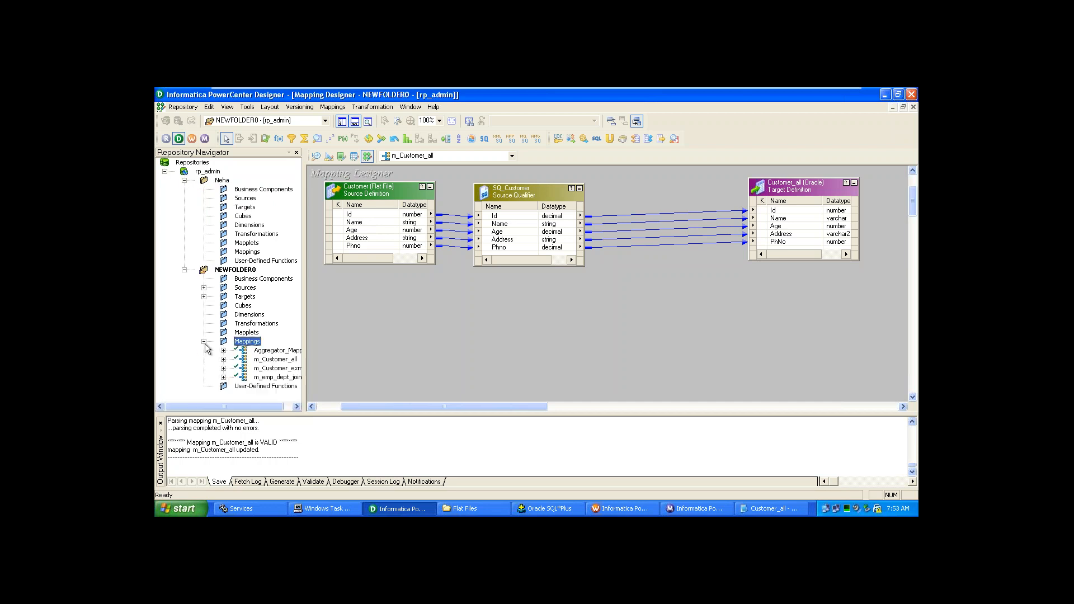
click(274, 351)
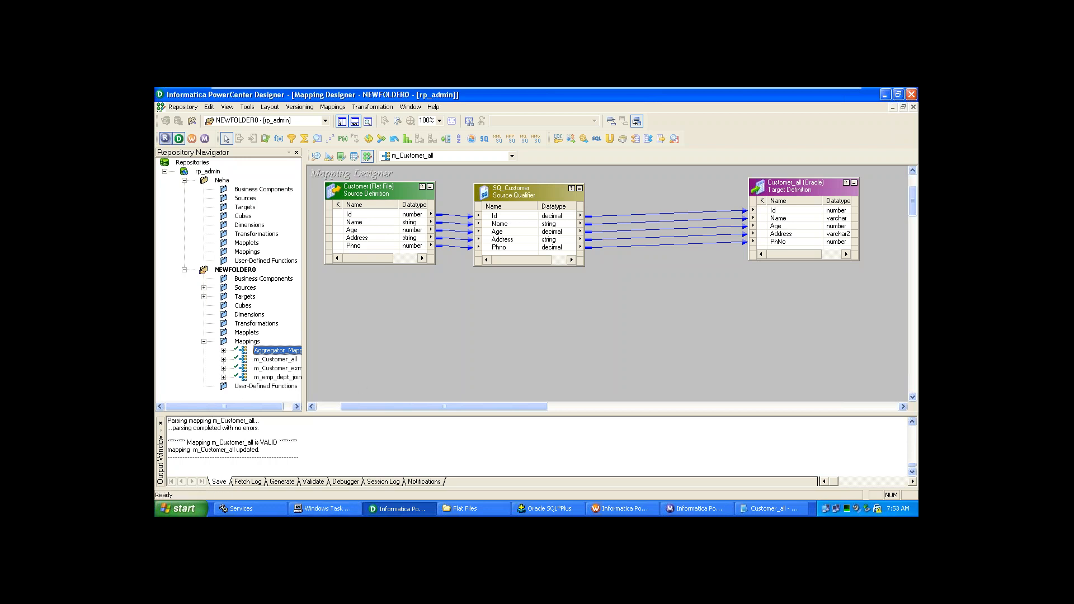
click(165, 138)
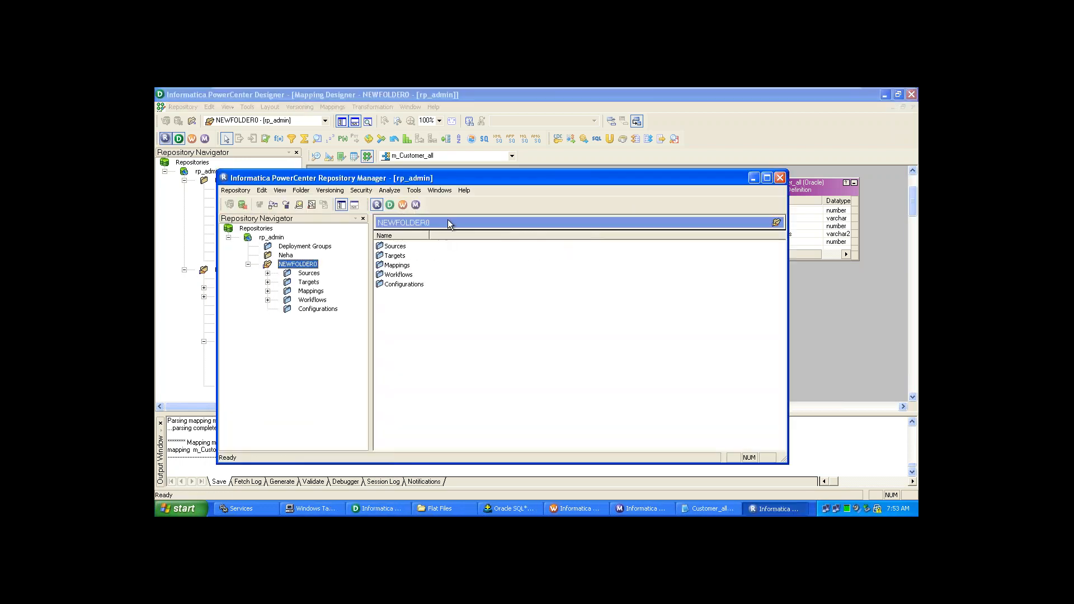
click(780, 177)
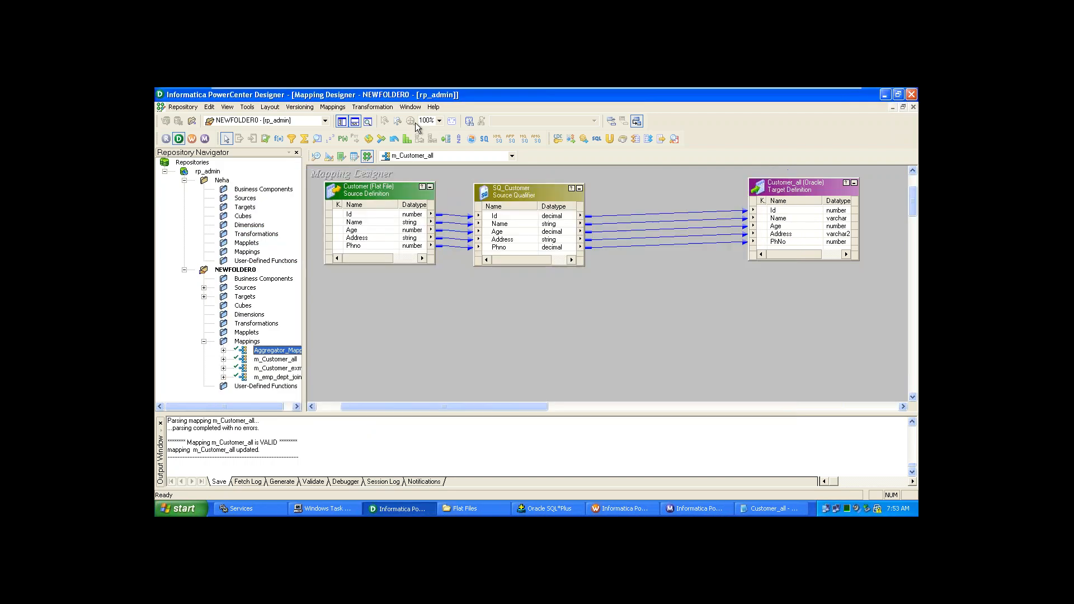
click(184, 108)
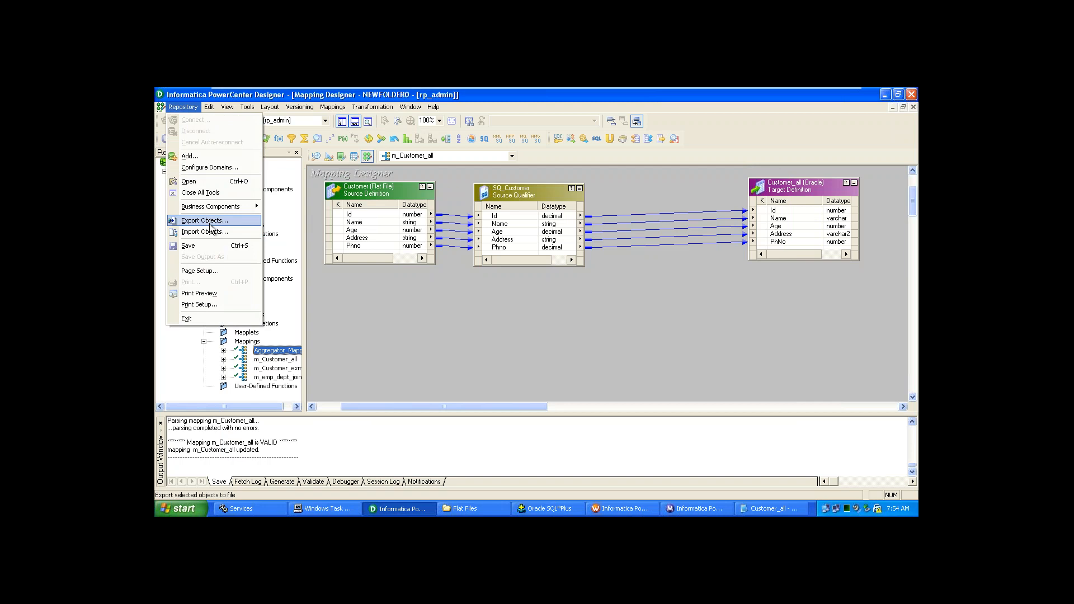
- Export Aggregator_Mapping as an XML metadata file to the Desktop: 4 objects, 0 errors
click(210, 223)
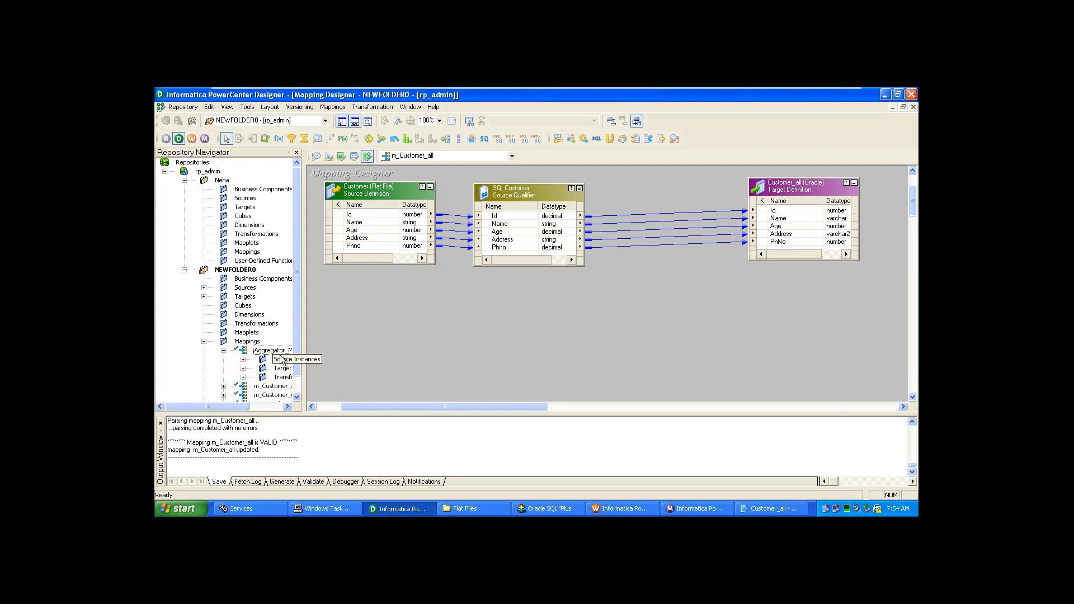
click(277, 350)
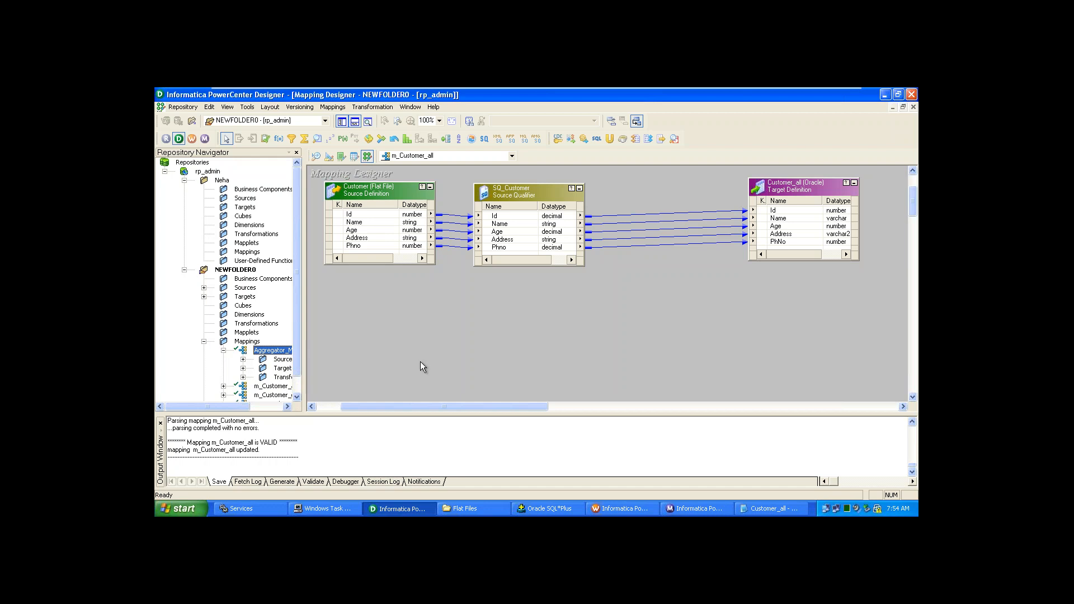
click(182, 107)
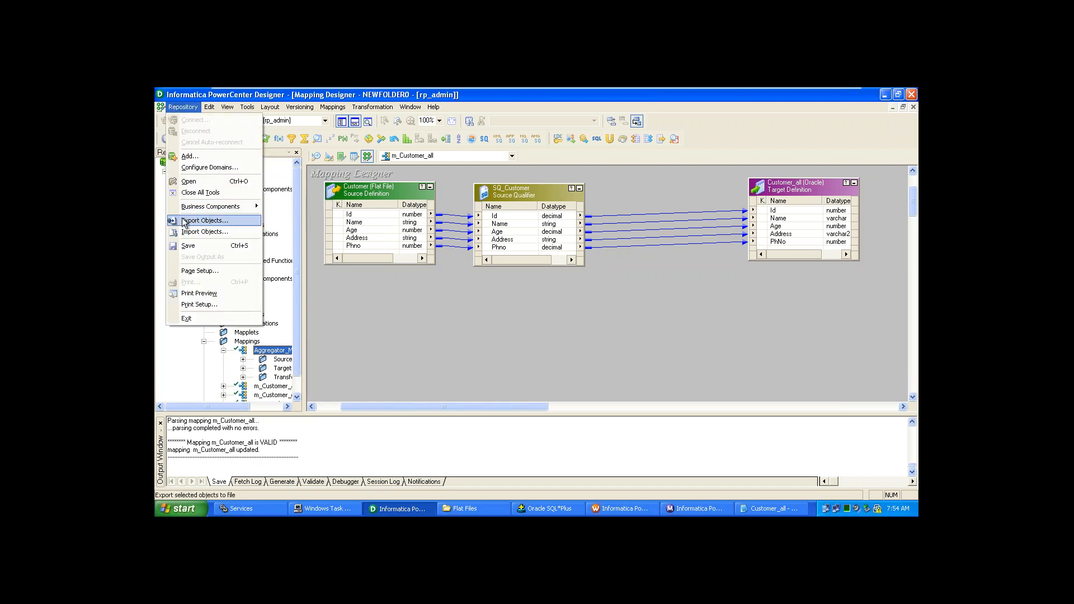
click(184, 221)
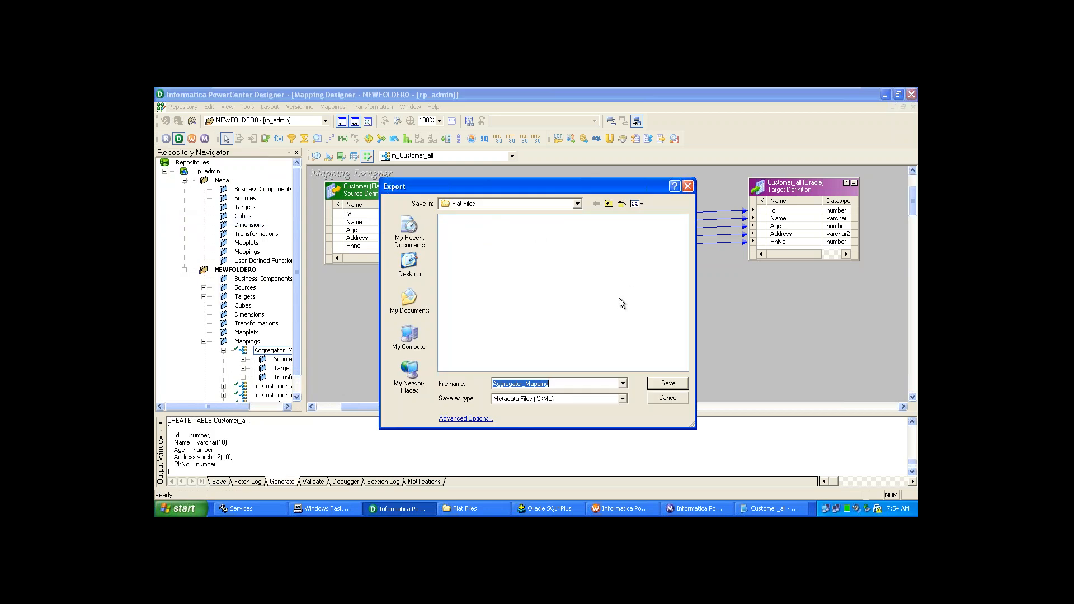
click(409, 263)
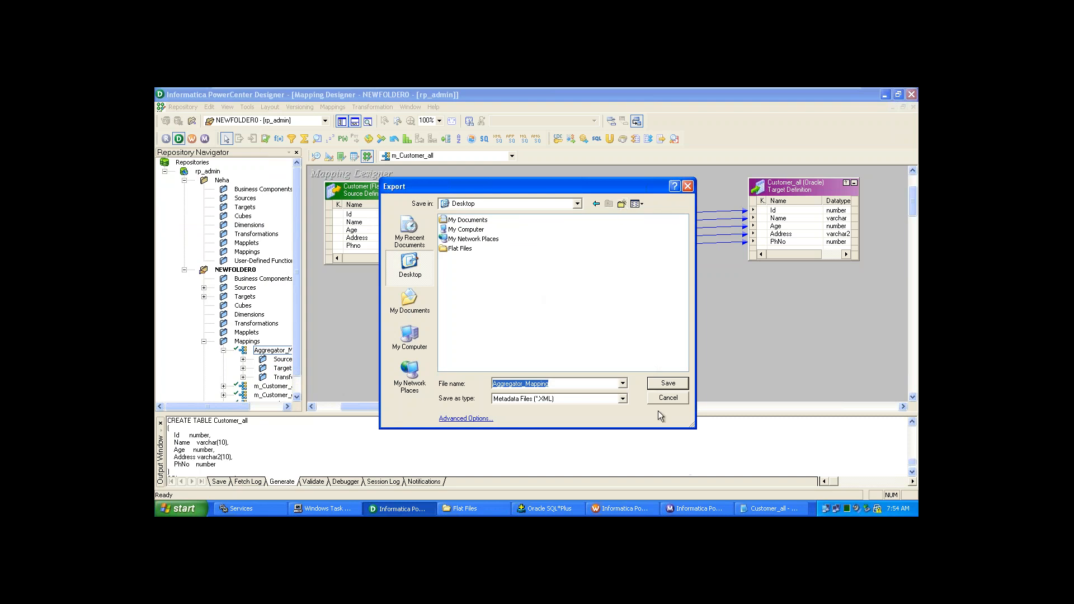
click(623, 399)
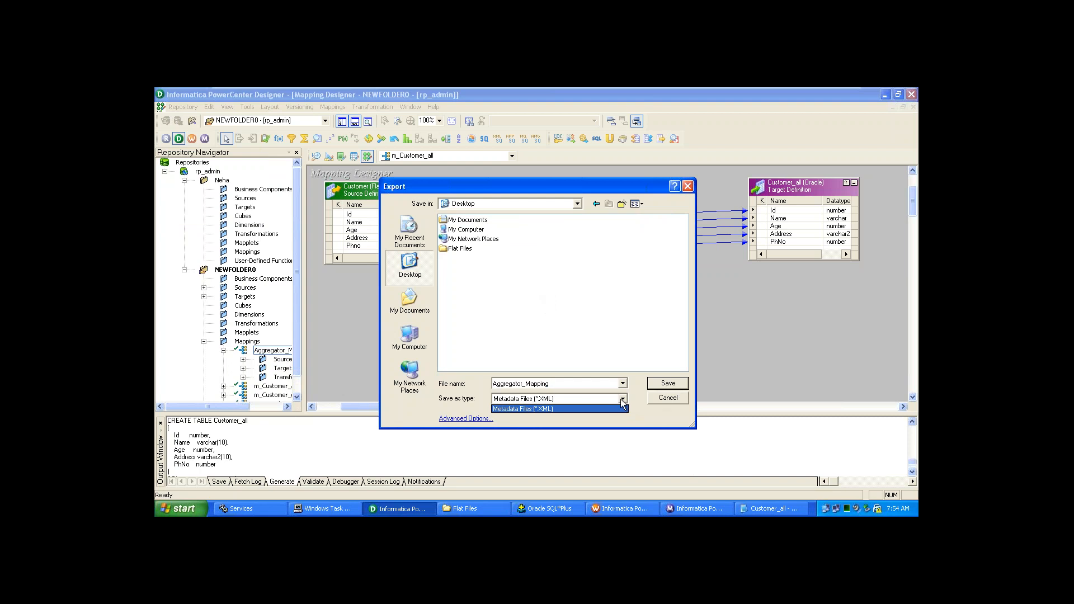
click(621, 399)
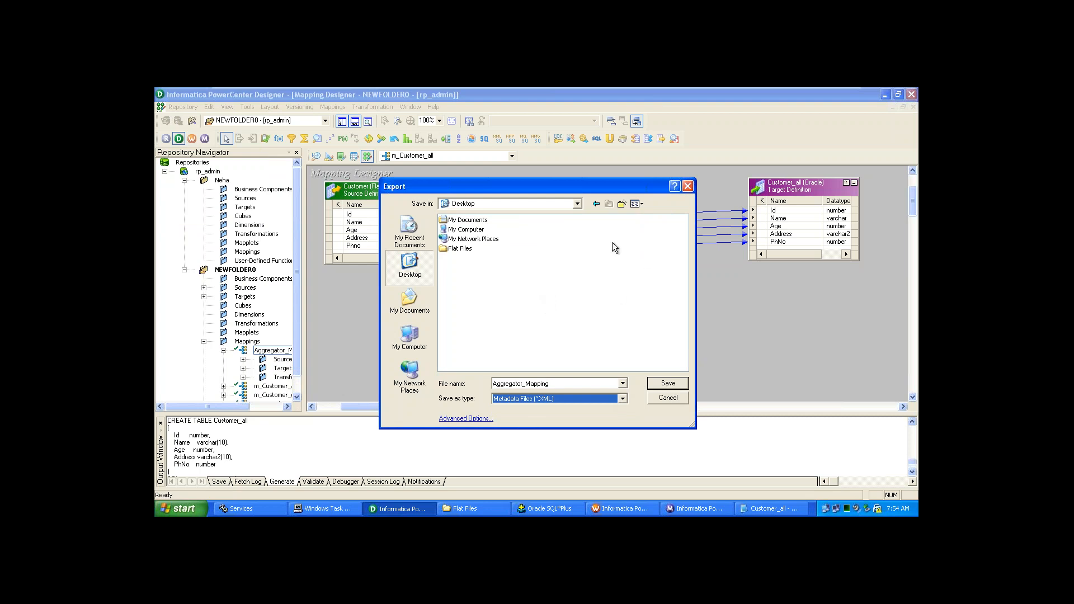
click(659, 385)
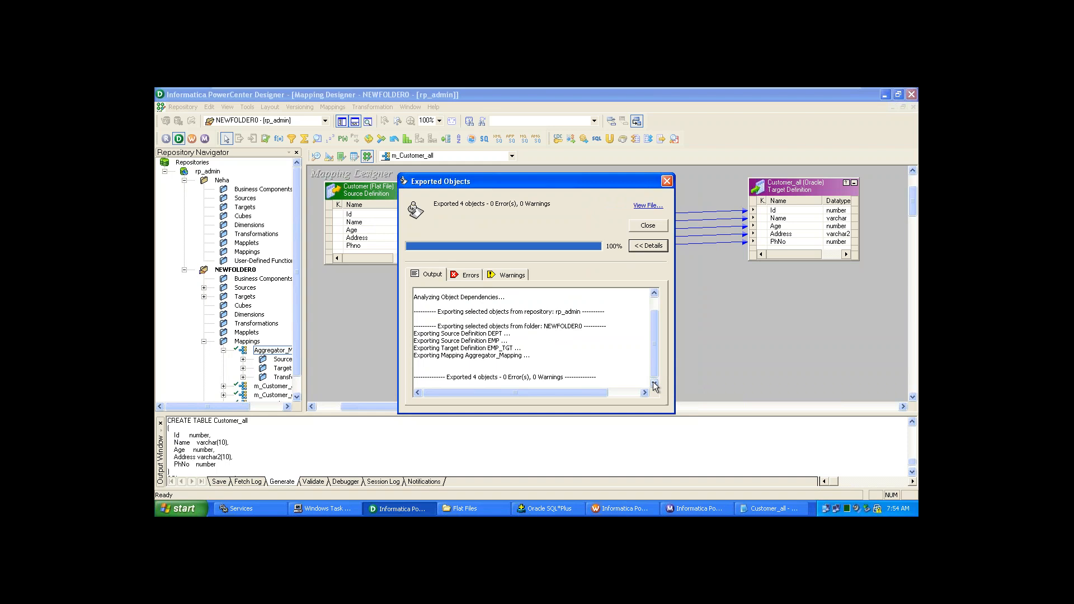
click(647, 226)
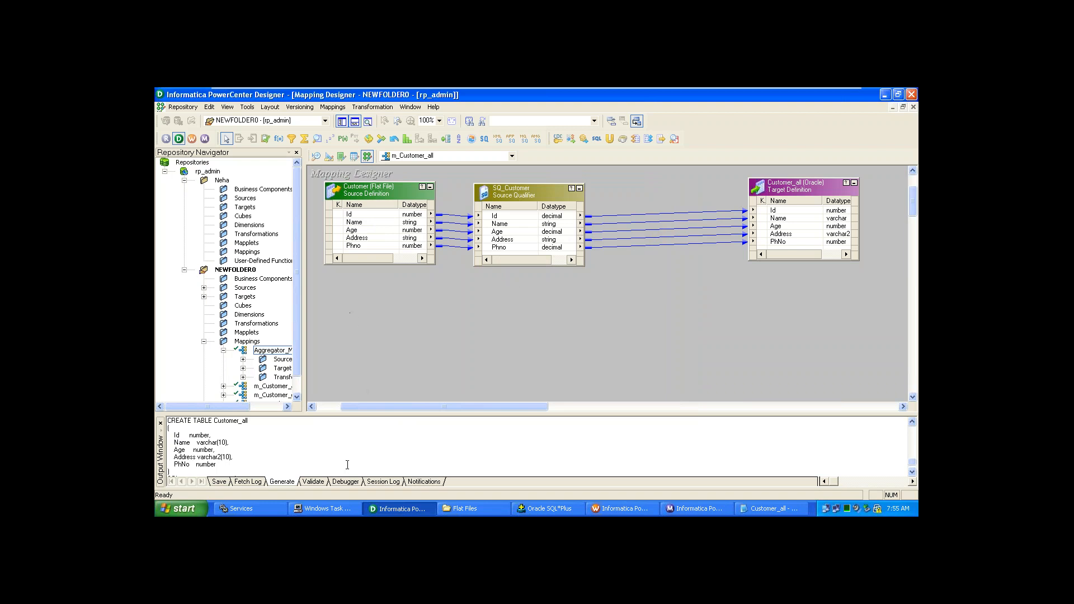
key(super+d)
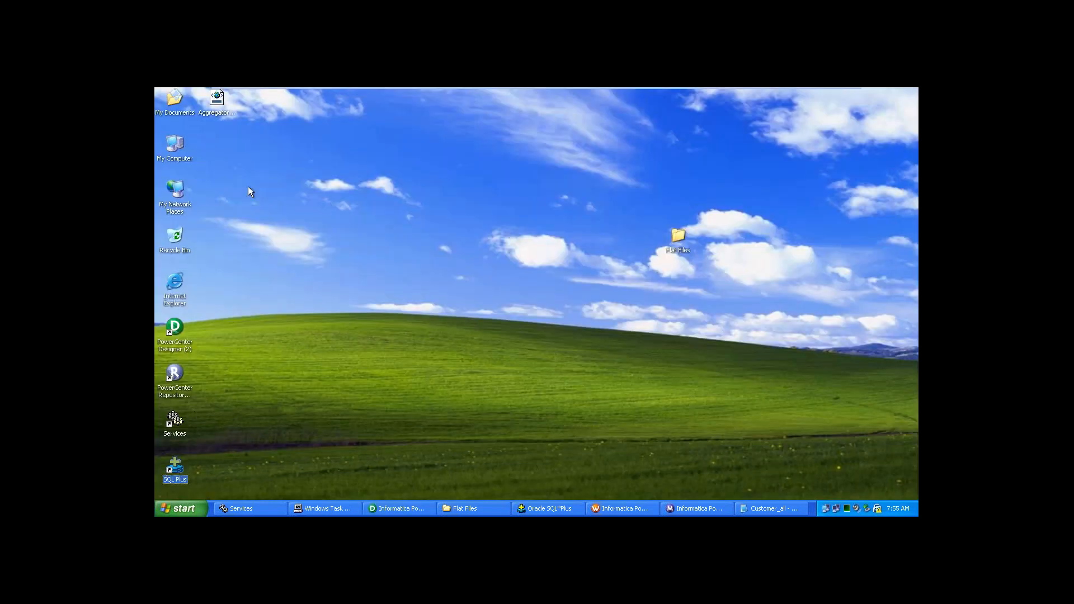
click(223, 106)
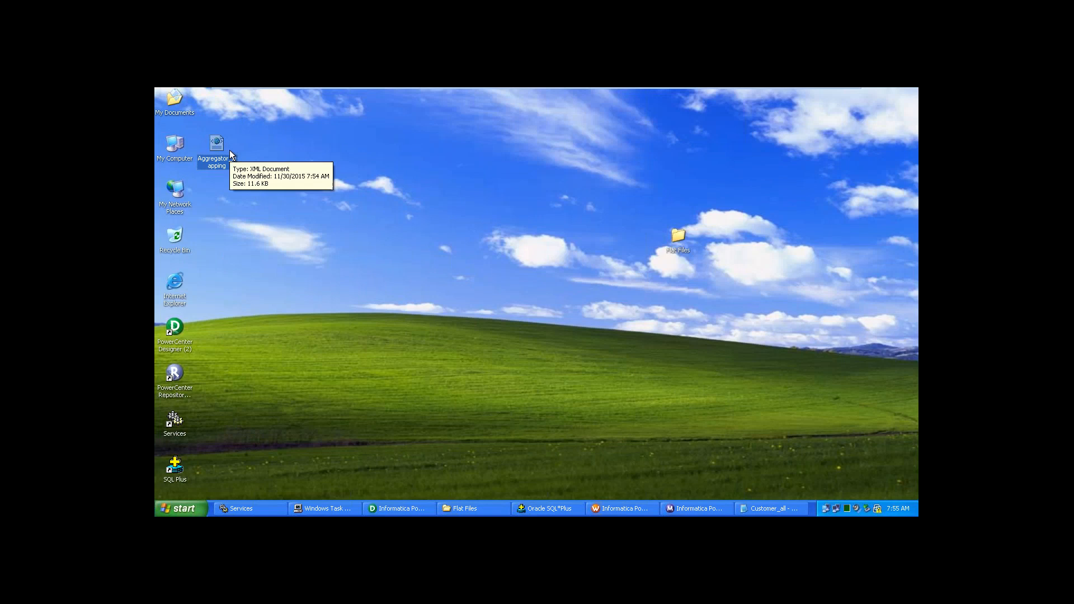
click(229, 162)
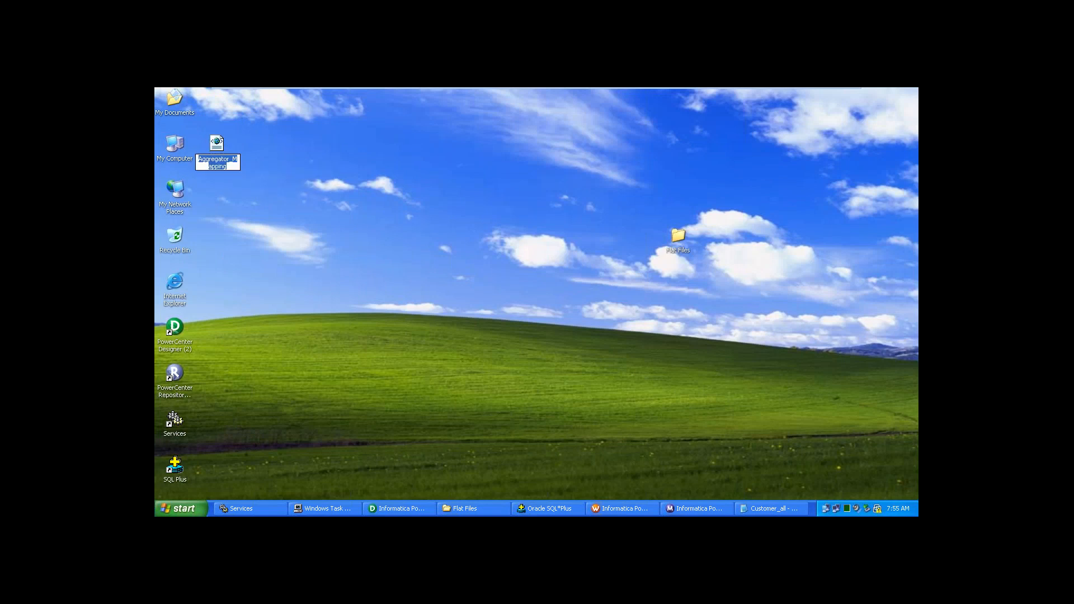
key(Return)
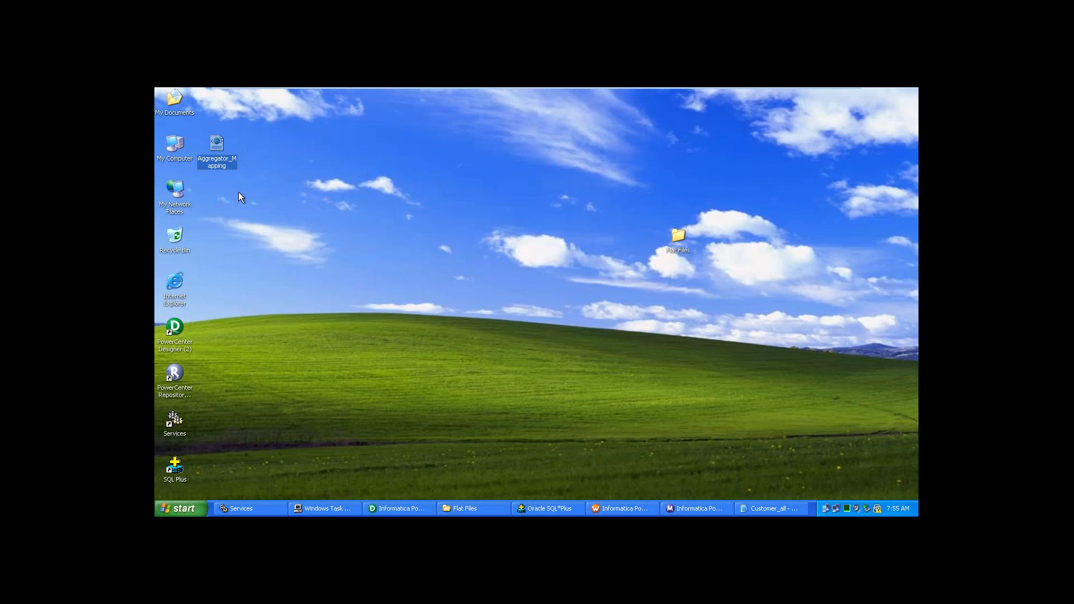
right_click(226, 162)
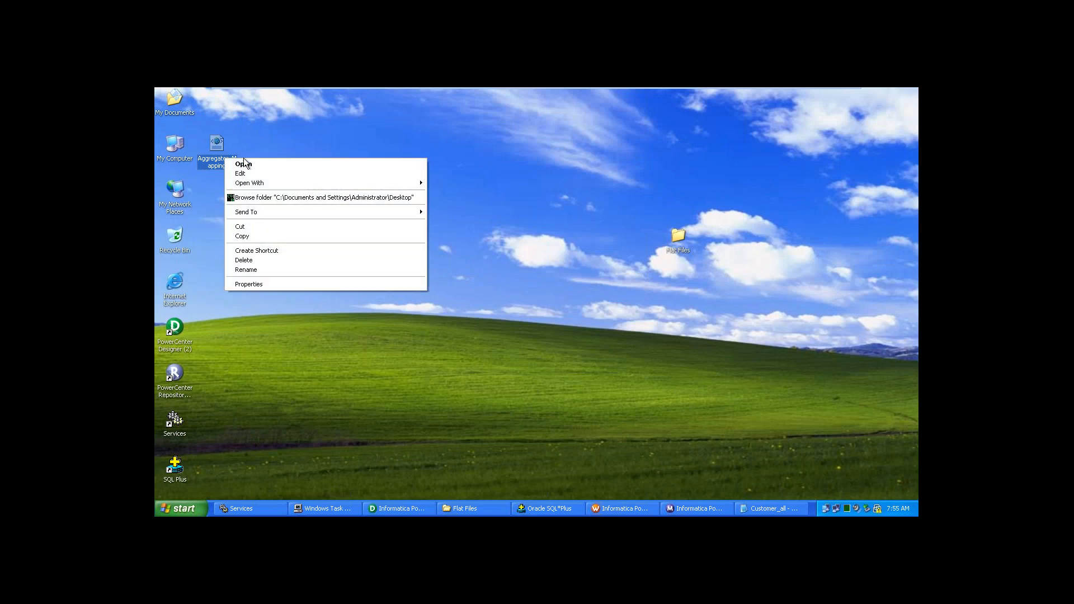
click(244, 165)
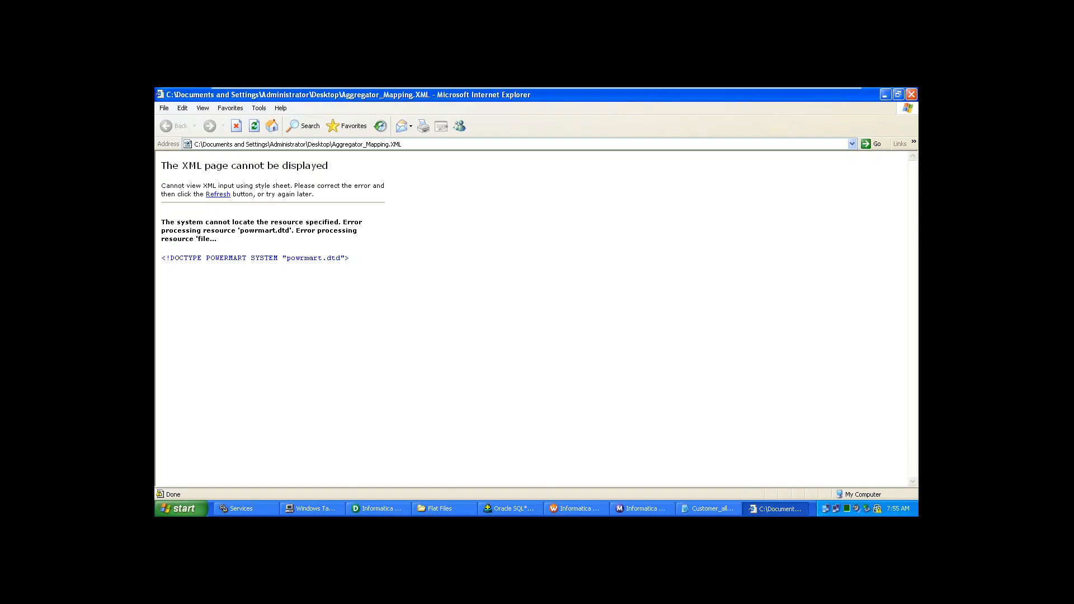
click(914, 98)
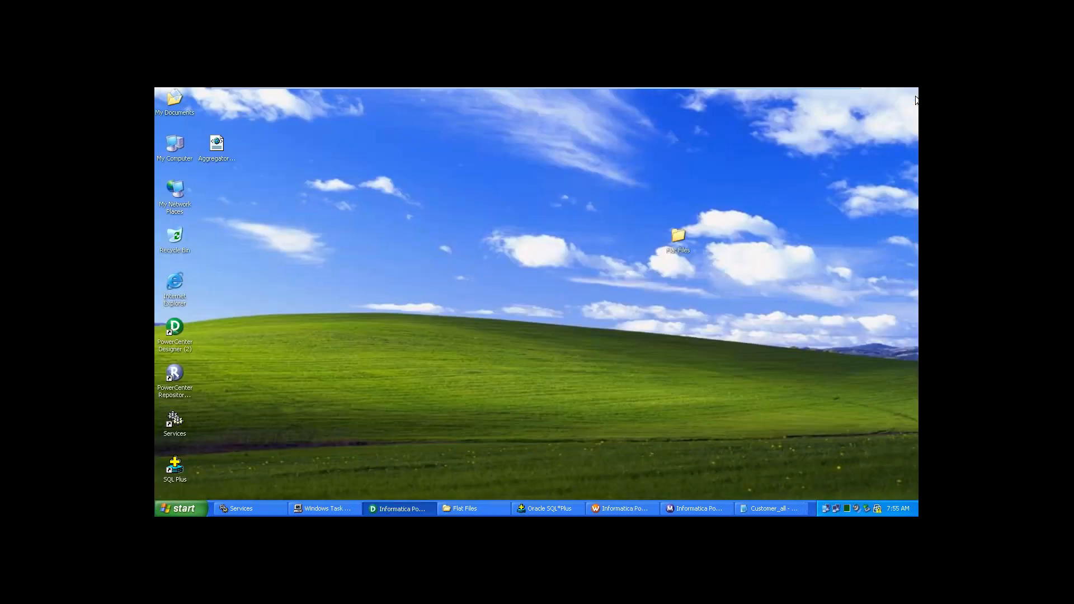
click(216, 150)
right_click(221, 160)
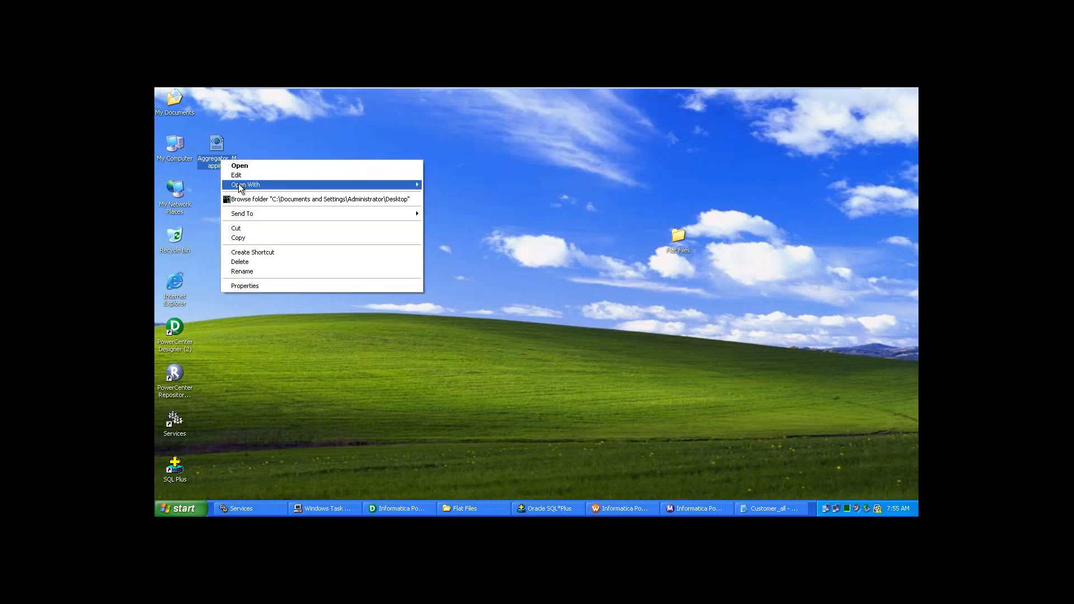
mouse_move(239, 185)
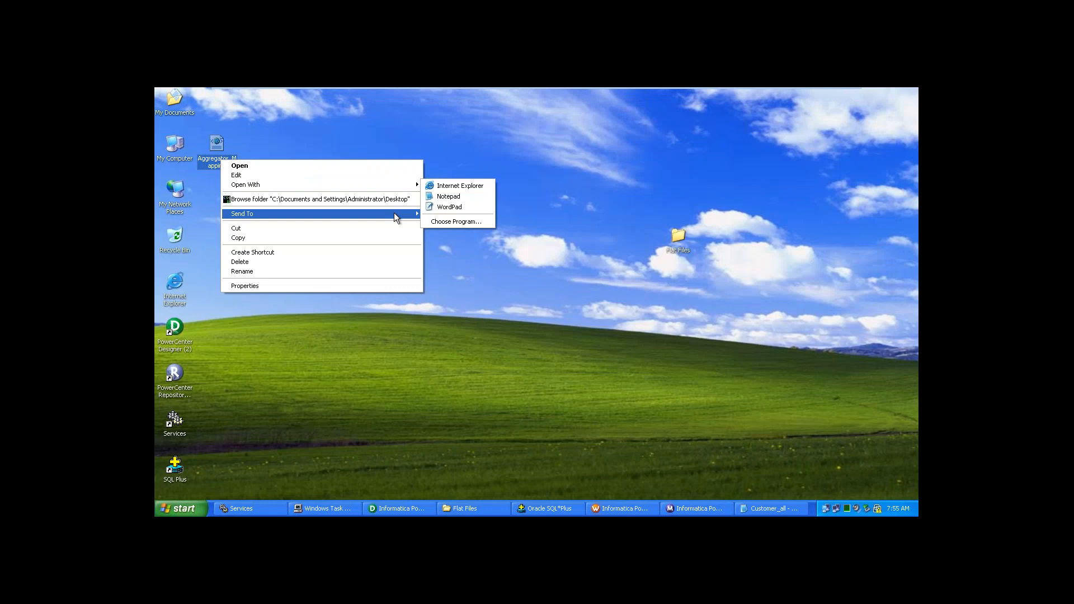
mouse_move(406, 186)
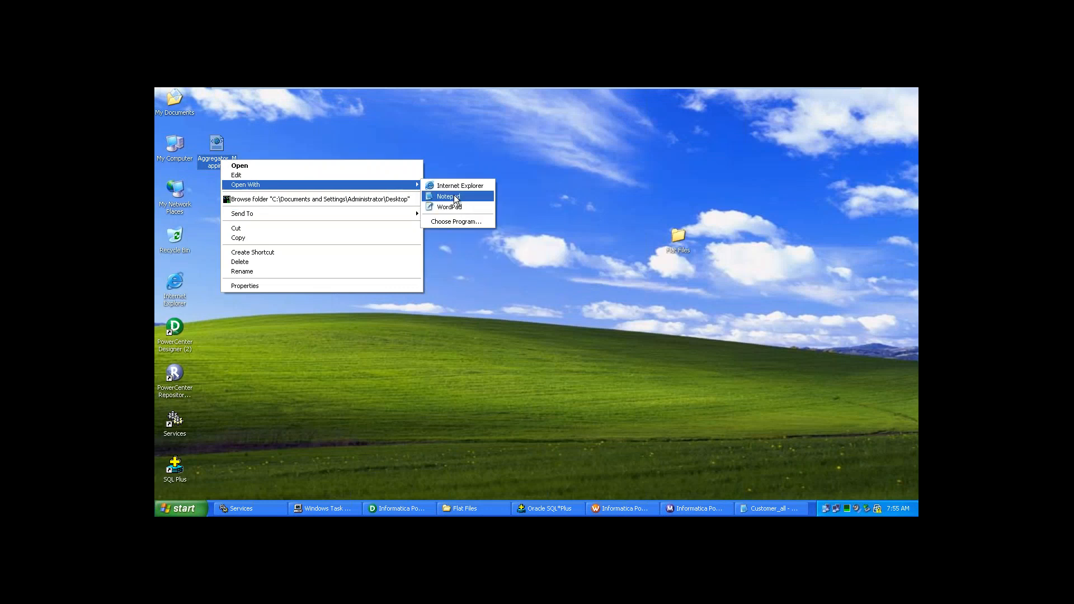
click(456, 200)
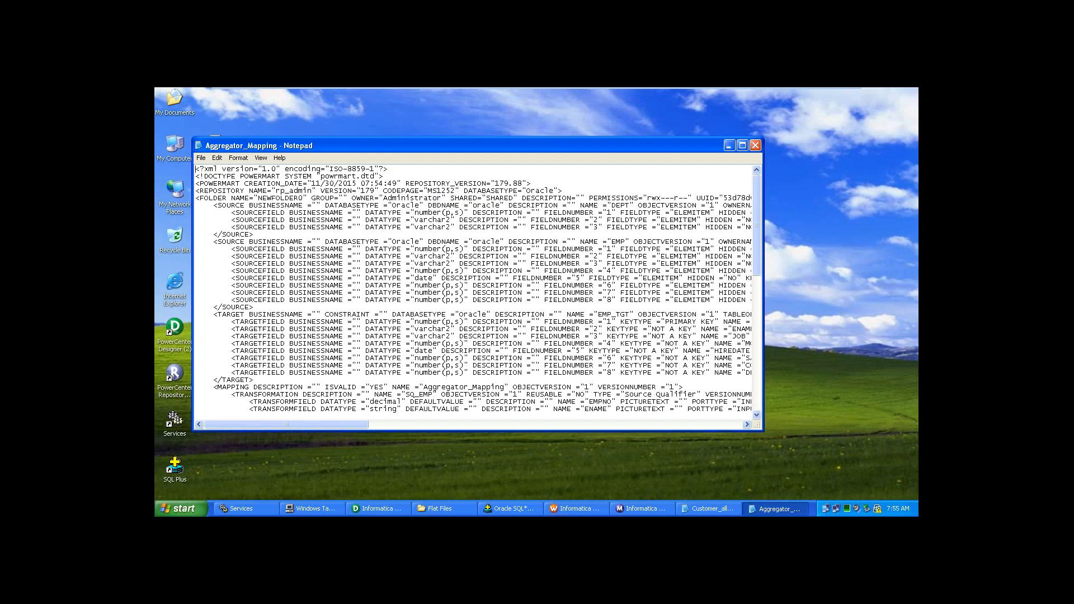
click(756, 144)
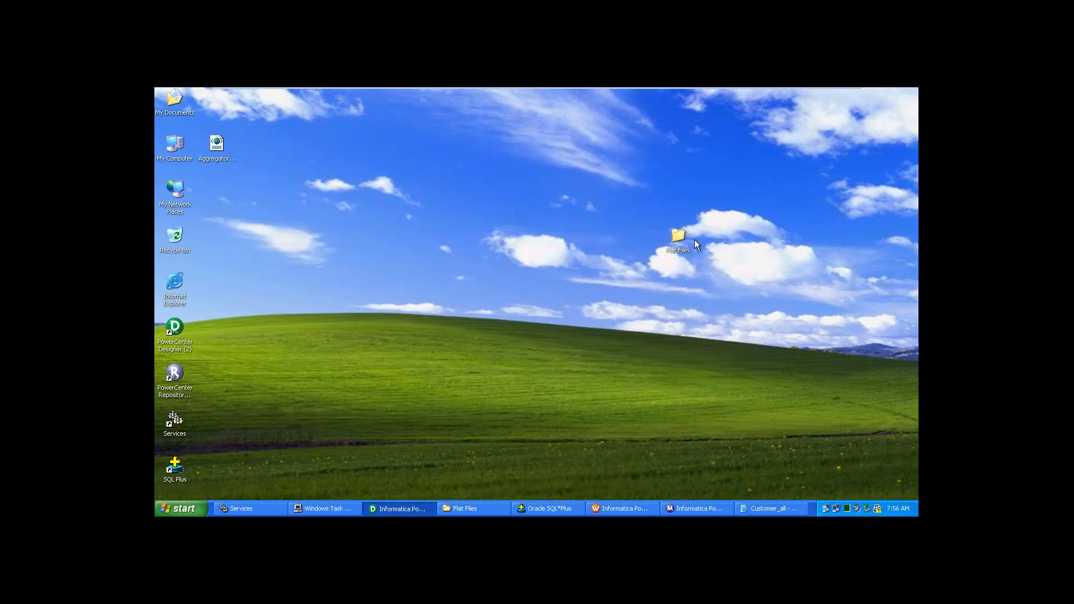
- Move the Flat Files folder to the desktop's lower left and bring PowerCenter Designer to the front
drag(500, 333, 266, 318)
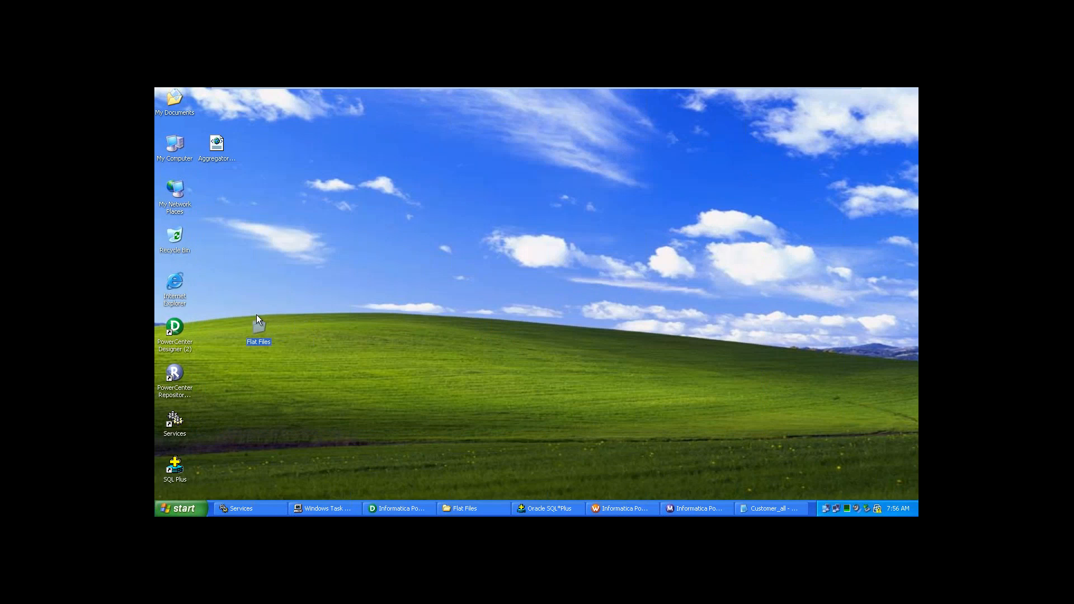
click(364, 393)
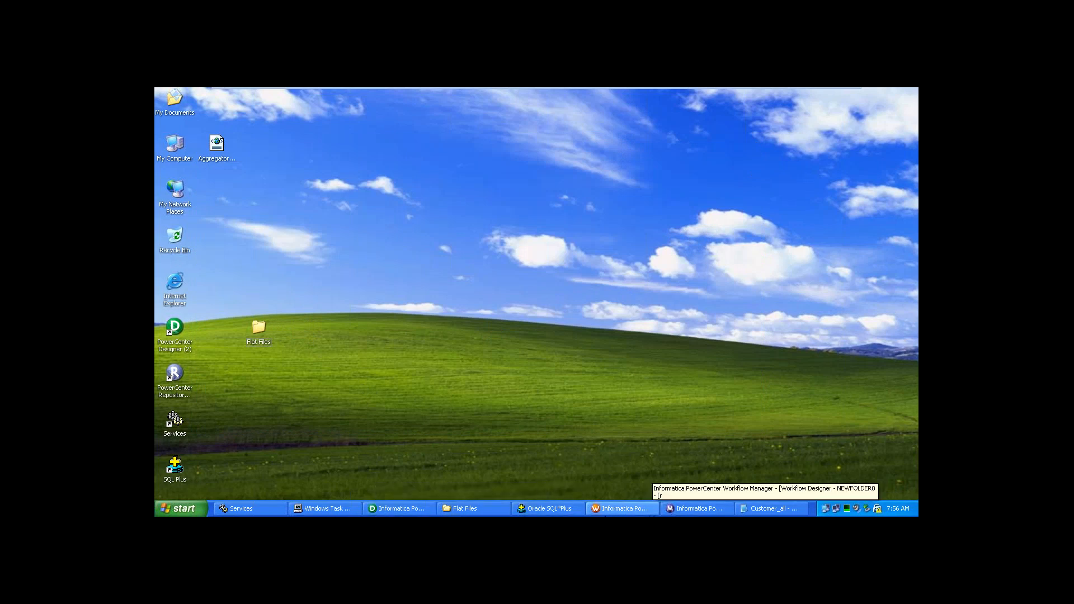
click(397, 510)
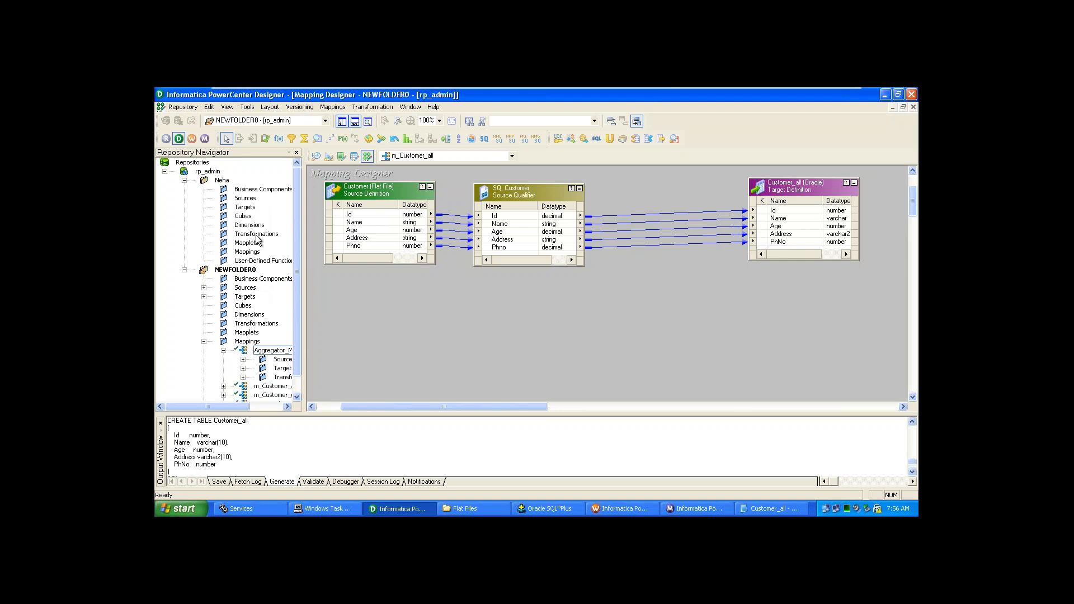
- Open the Neha folder, select its Mappings node, and start Repository > Import Objects
double_click(213, 181)
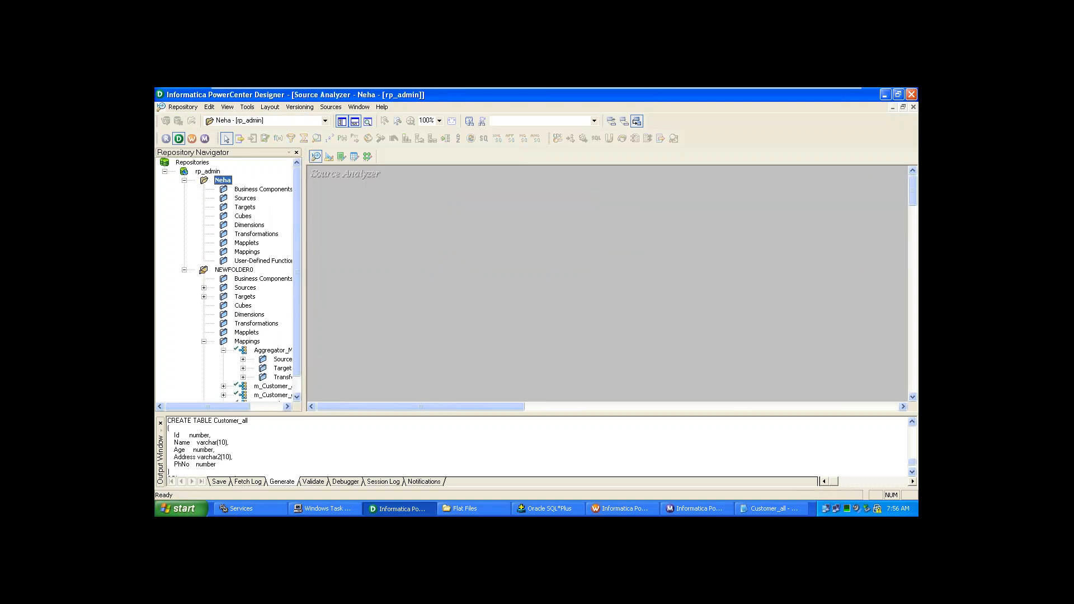
click(255, 252)
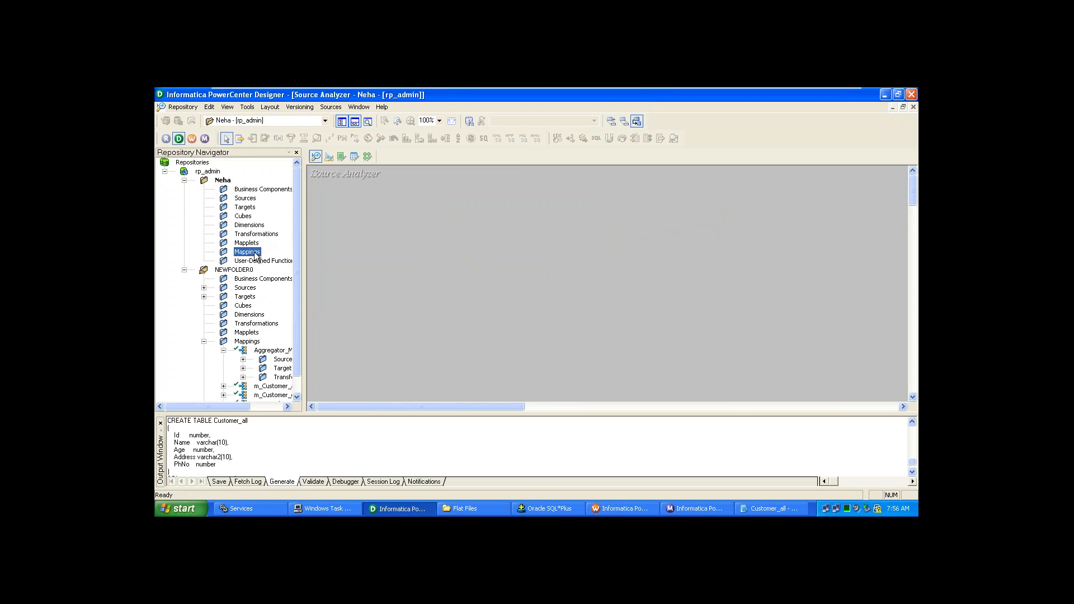
click(175, 108)
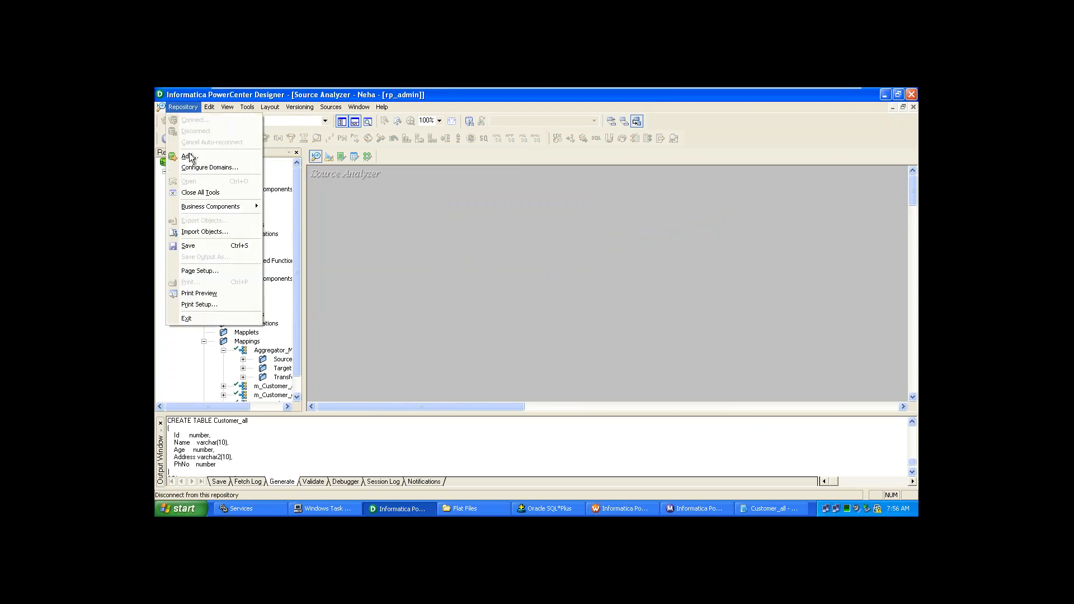
click(208, 233)
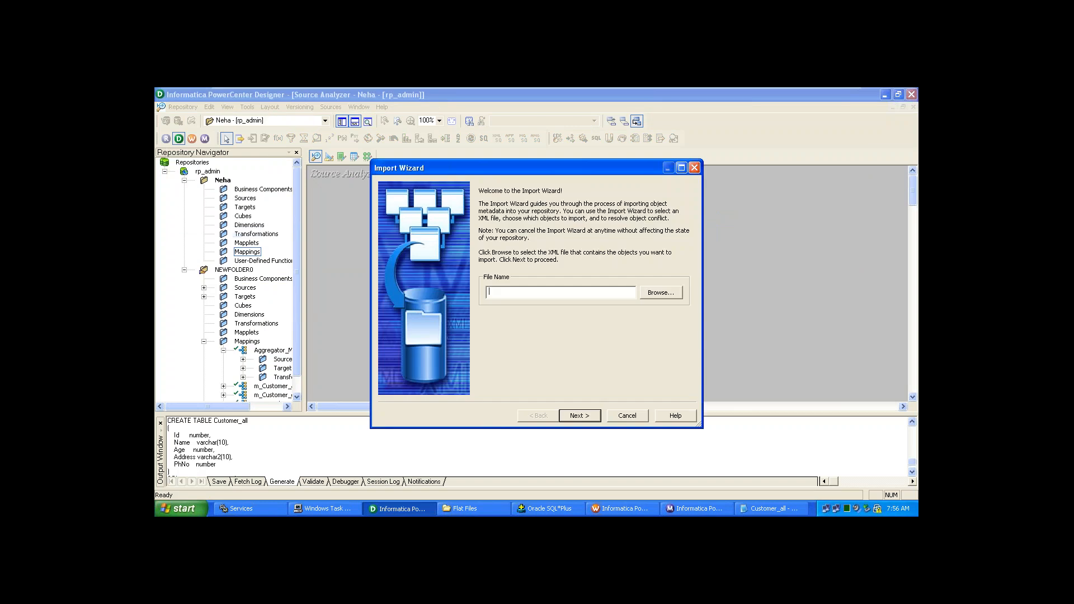
- Load Aggregator_Mapping.XML from the Desktop so the wizard lists EMP, DEPT, EMP_TGT and Aggregator_Mapping
click(656, 291)
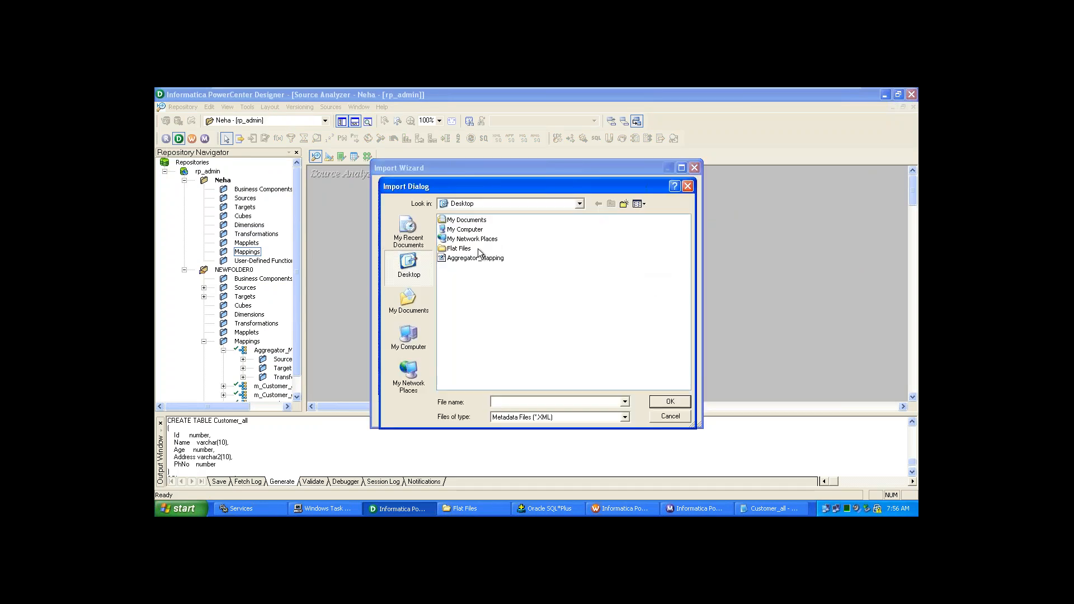
click(476, 259)
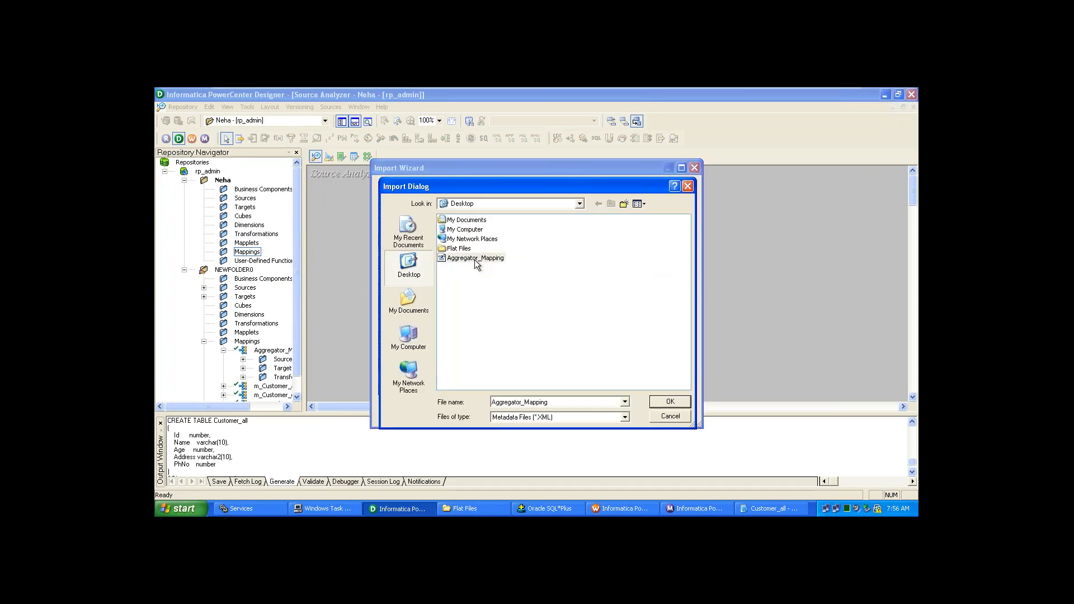
click(669, 403)
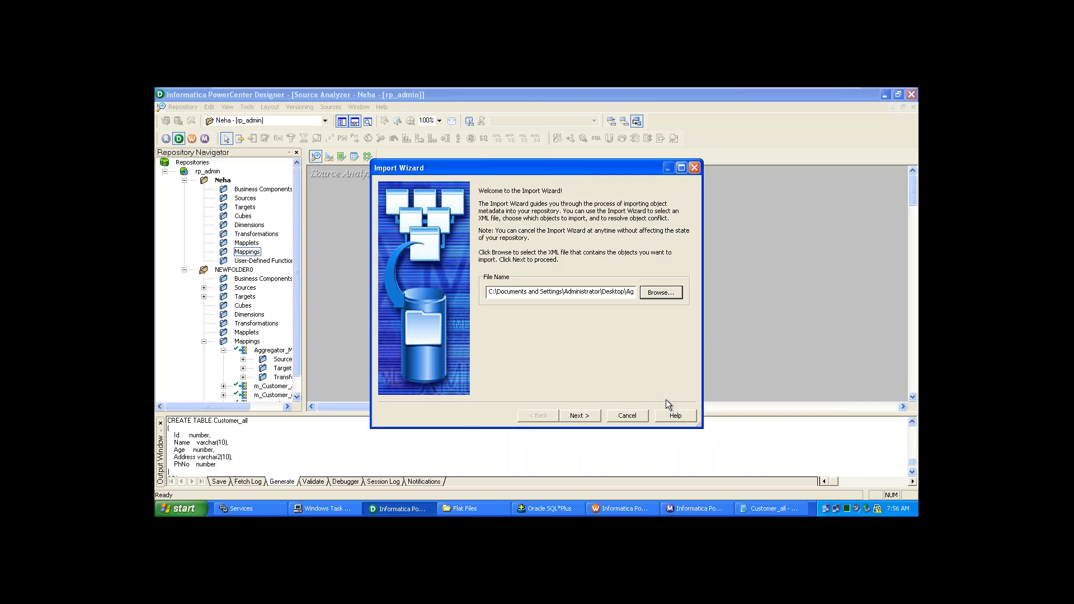
click(588, 417)
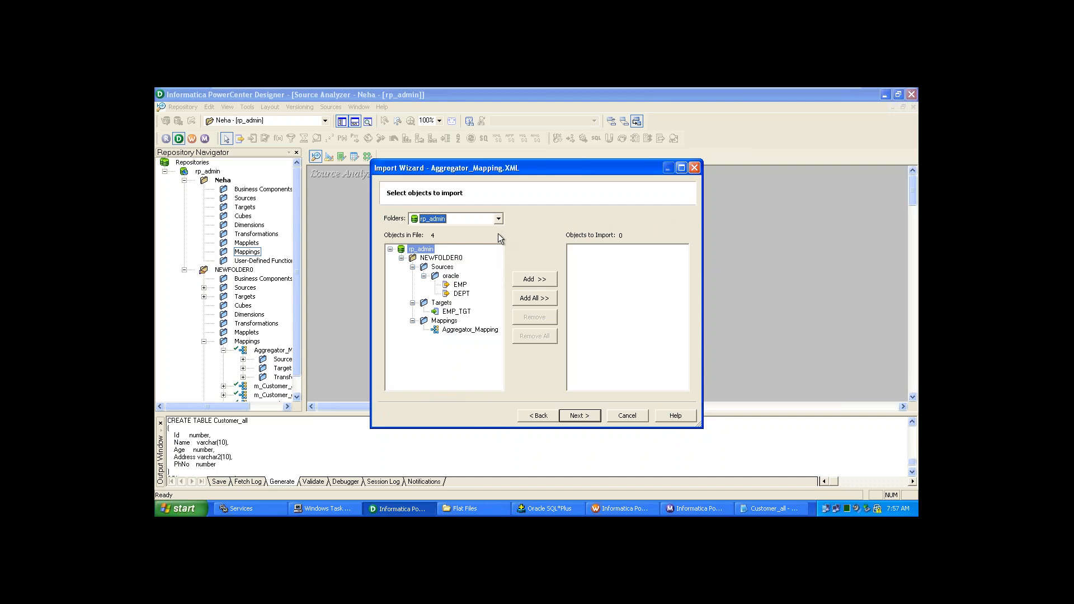
- Add all four objects, import them into the Neha folder, and finish the wizard
click(525, 299)
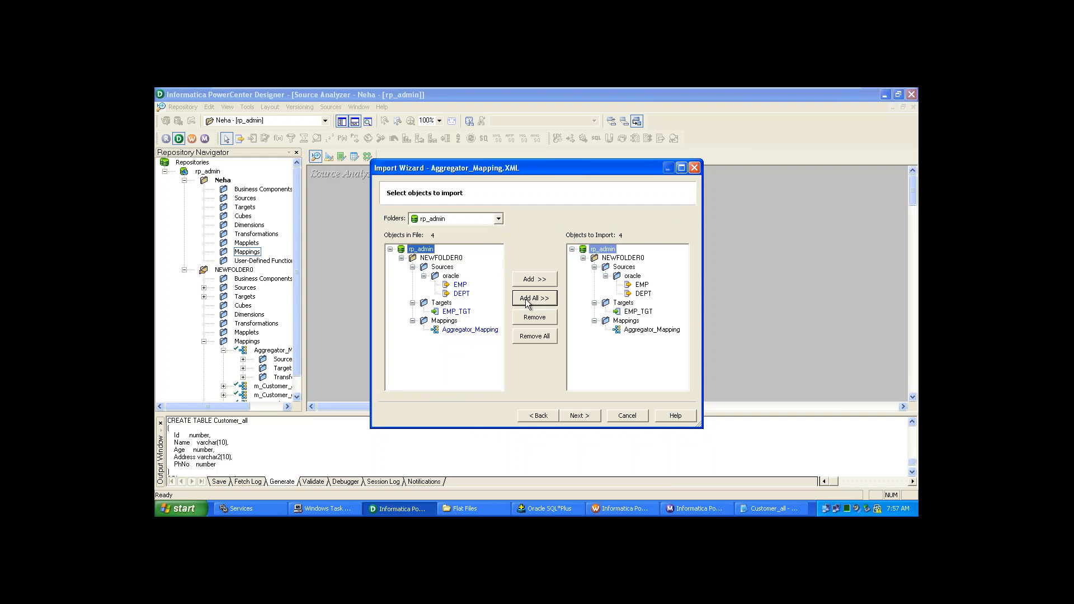
click(580, 414)
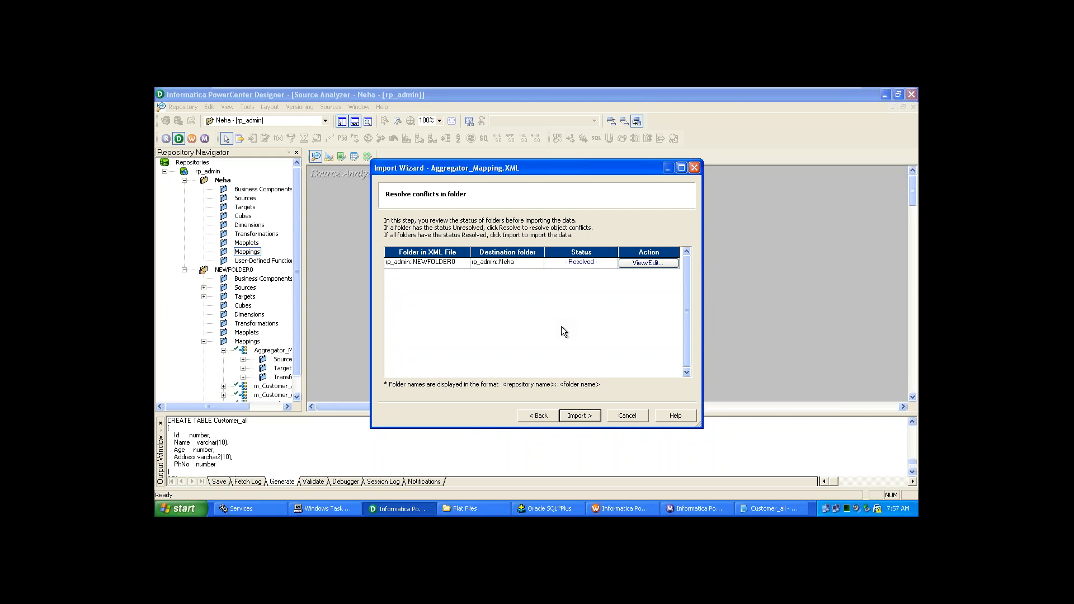
click(586, 417)
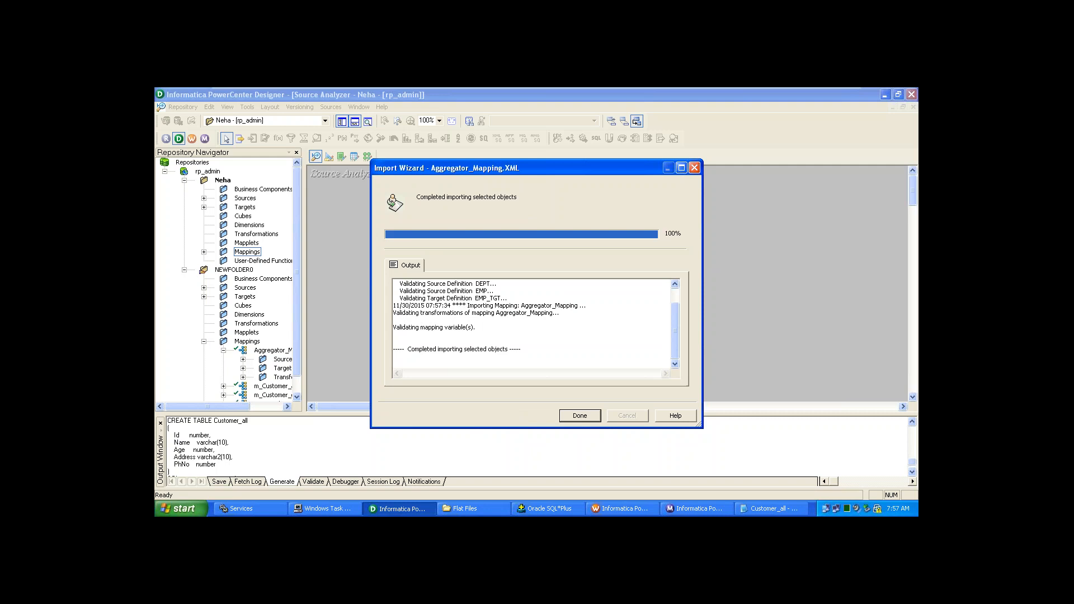
click(590, 416)
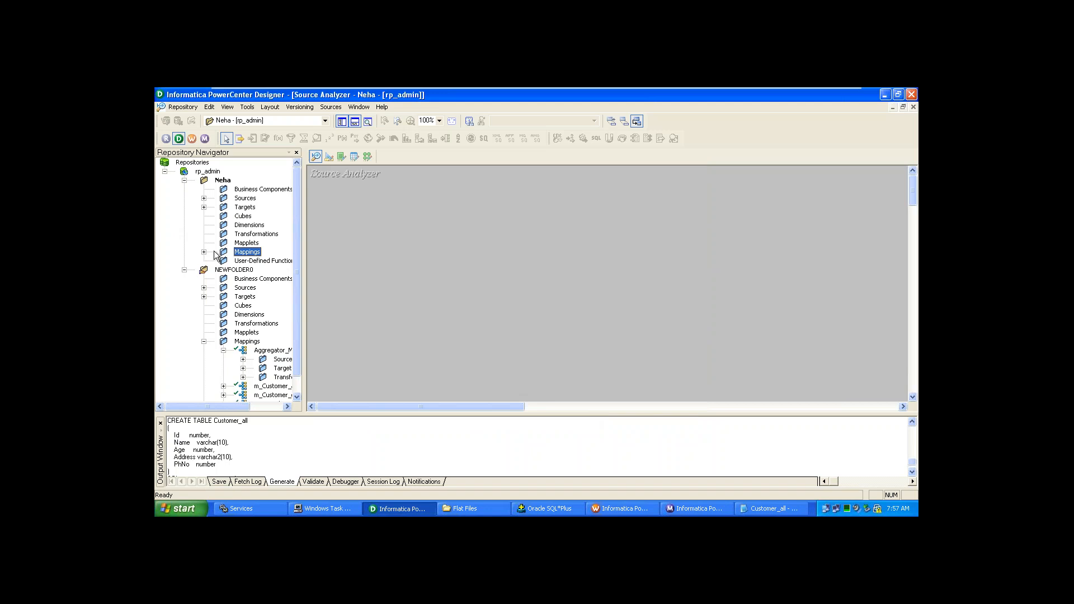
- Save the imported objects and expand Neha's Mappings, Aggregator_Mapping, Targets and Sources nodes
key(ctrl+s)
click(203, 252)
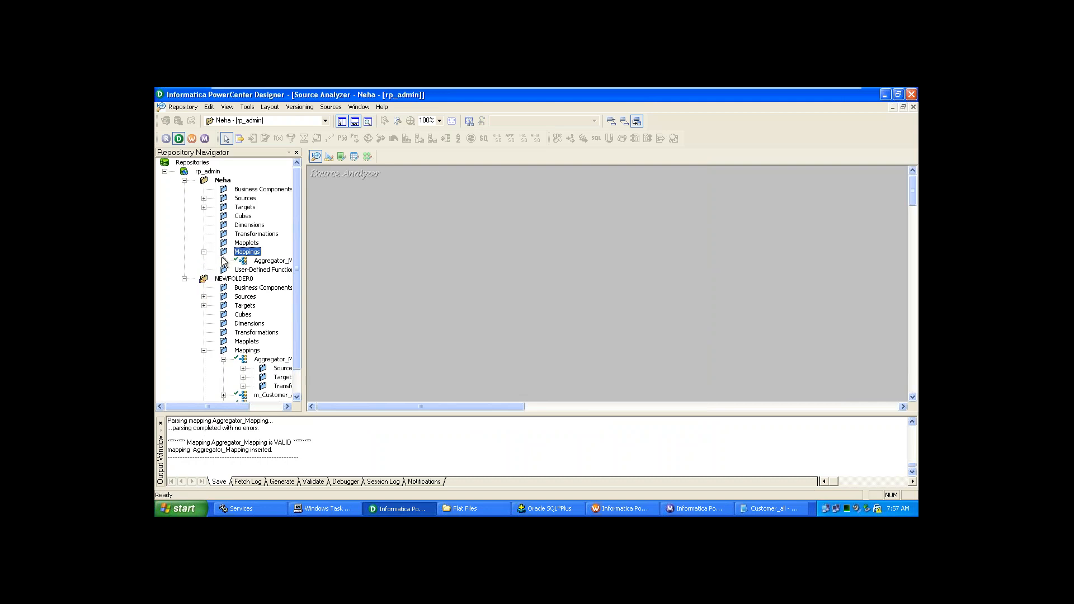
click(223, 260)
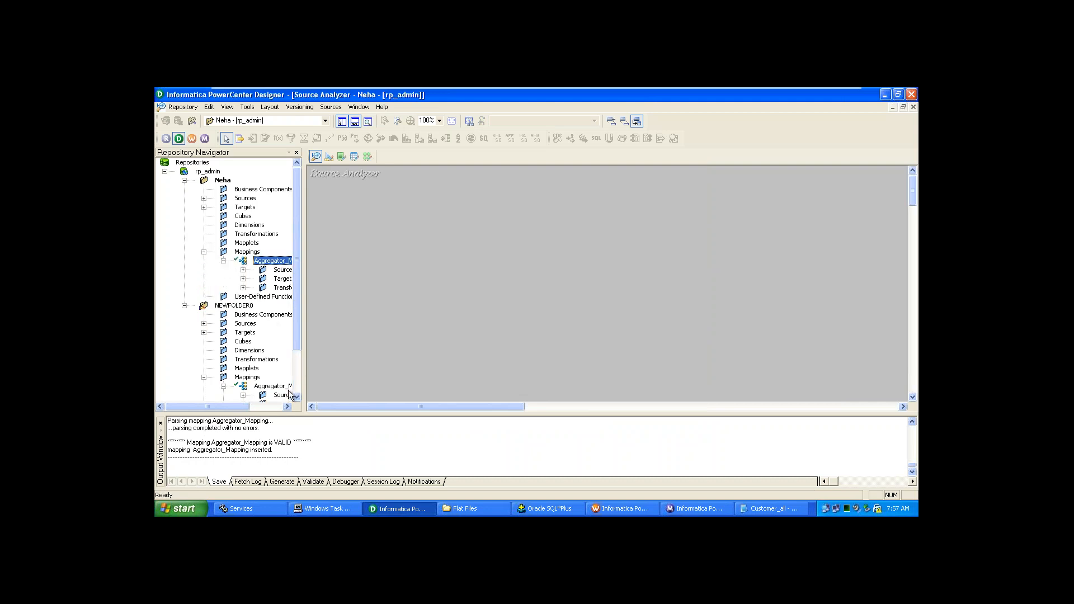
click(204, 208)
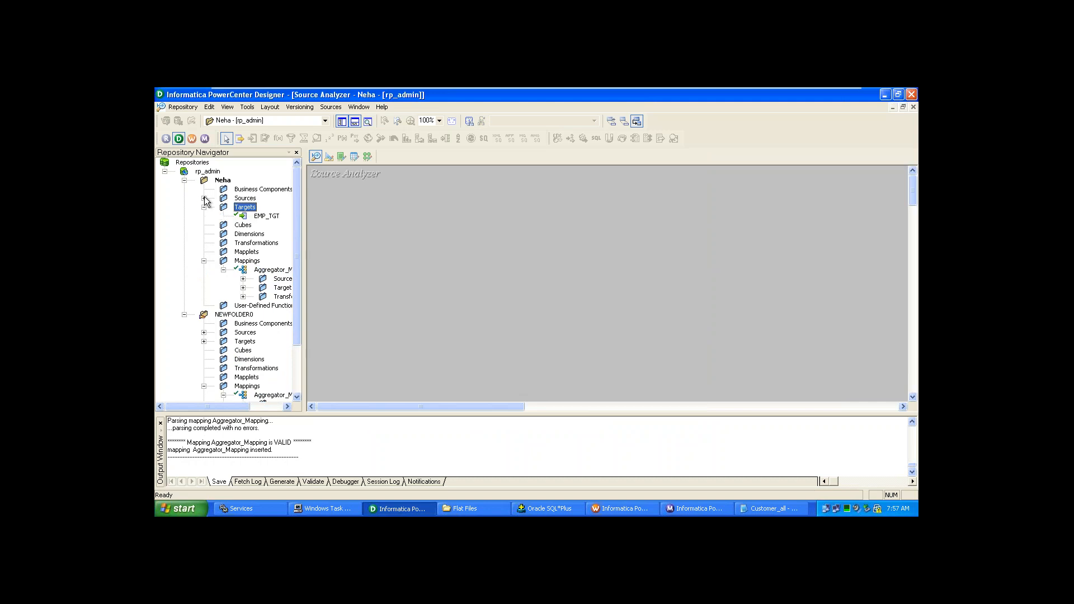
click(204, 198)
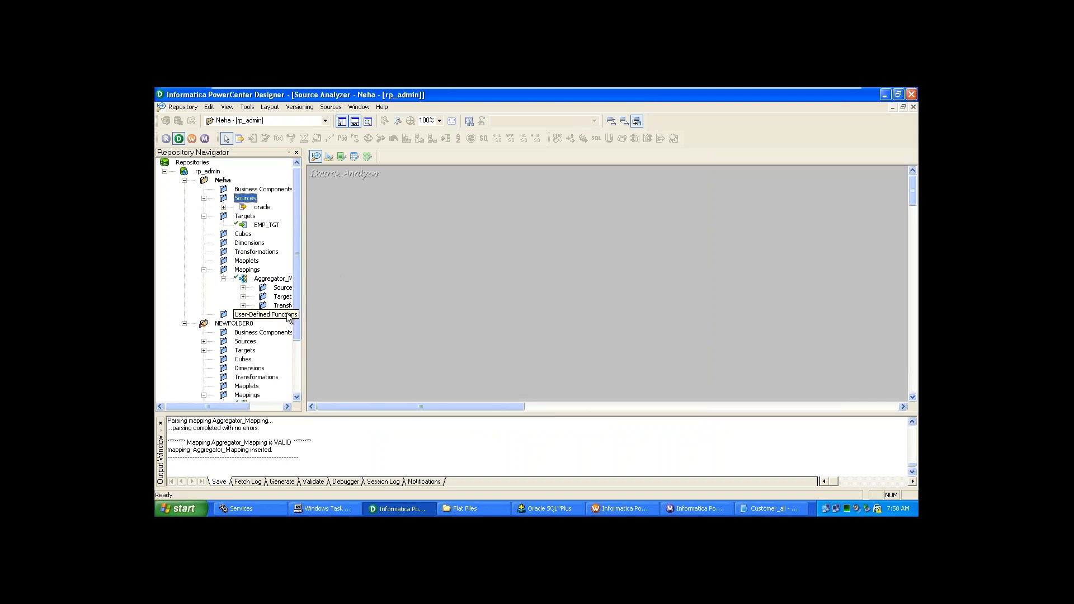
- Close Task Manager and select Aggregator_Mapping under Neha's Mappings
scroll(300, 322, down, 3)
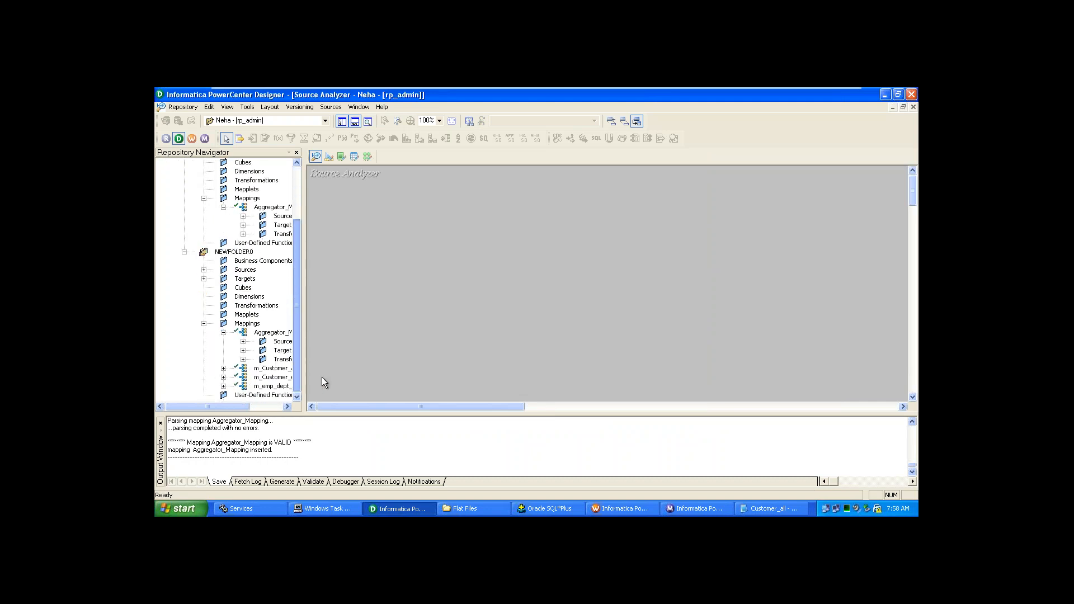
scroll(307, 350, up, 2)
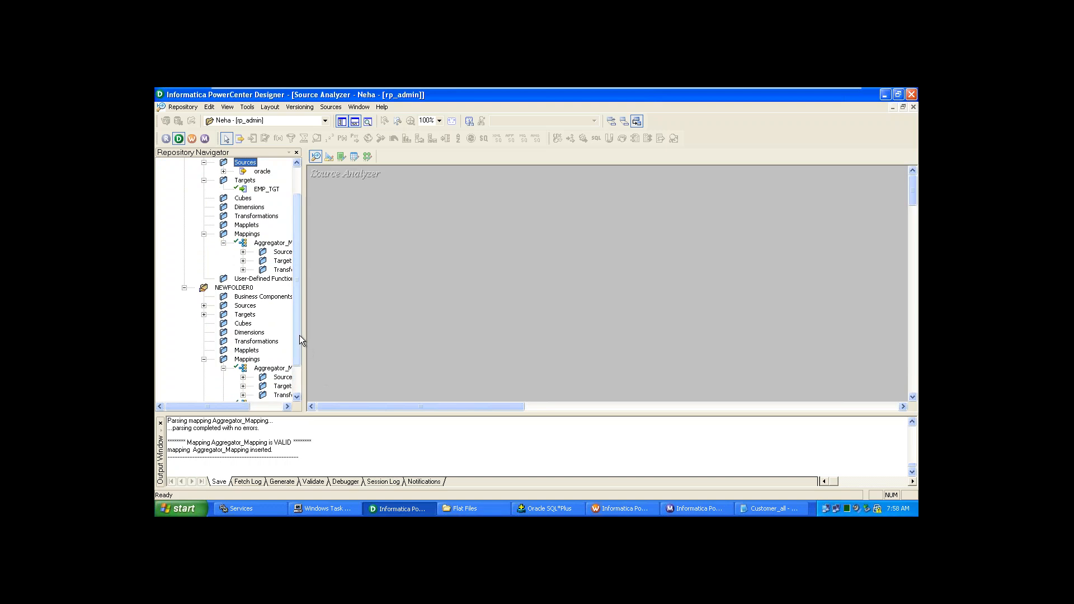
click(324, 513)
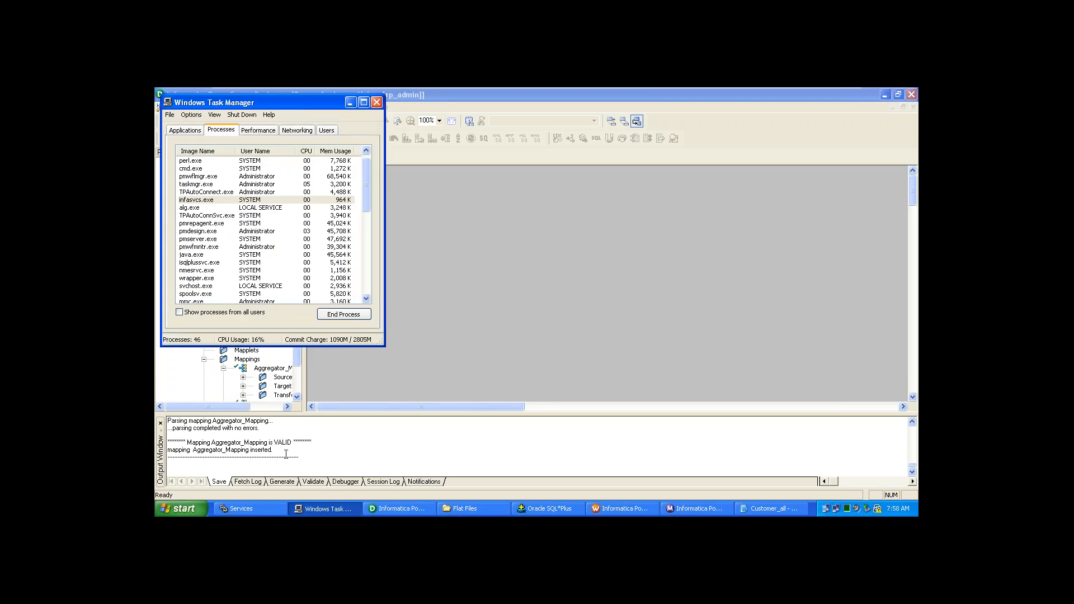
click(377, 101)
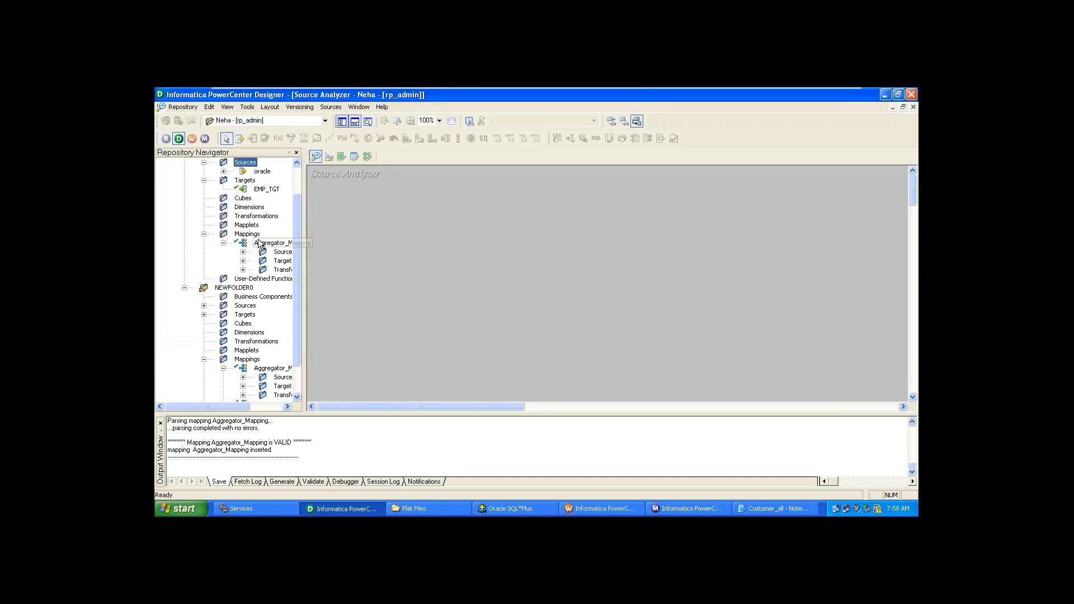
click(250, 234)
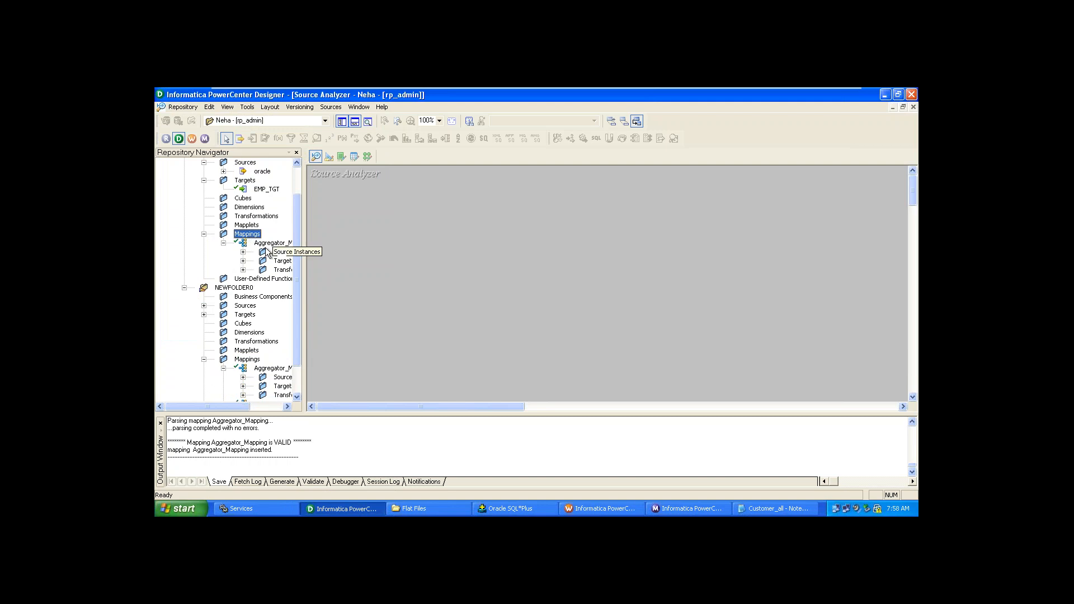
click(271, 243)
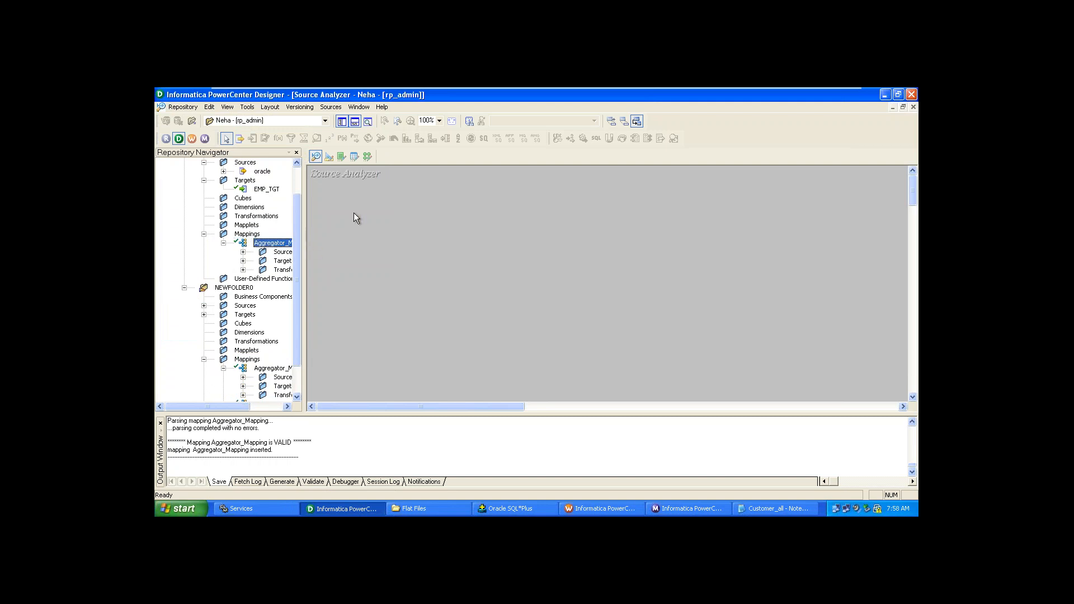
- Open Neha's Aggregator_Mapping in the Mapping Designer, showing EMP, SQ_EMP and EMP_TGT linked
click(367, 157)
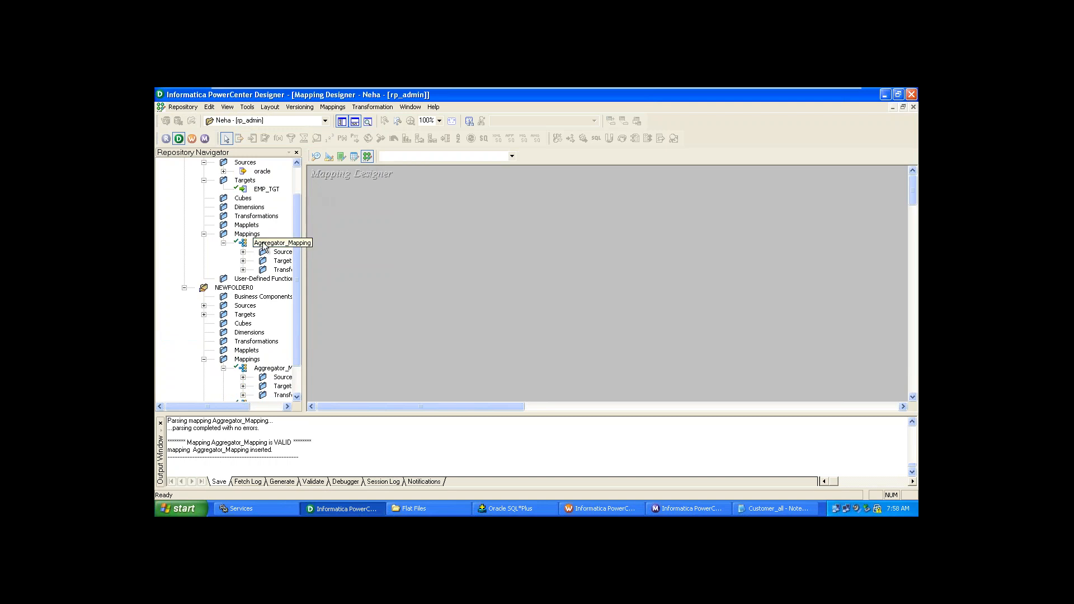
drag(271, 243, 456, 259)
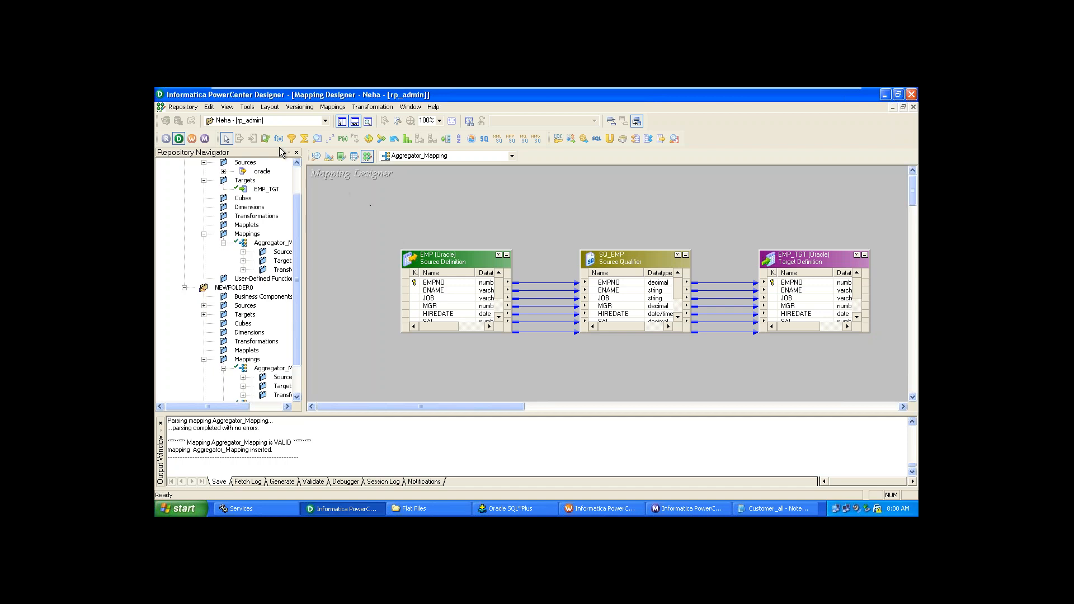
click(331, 107)
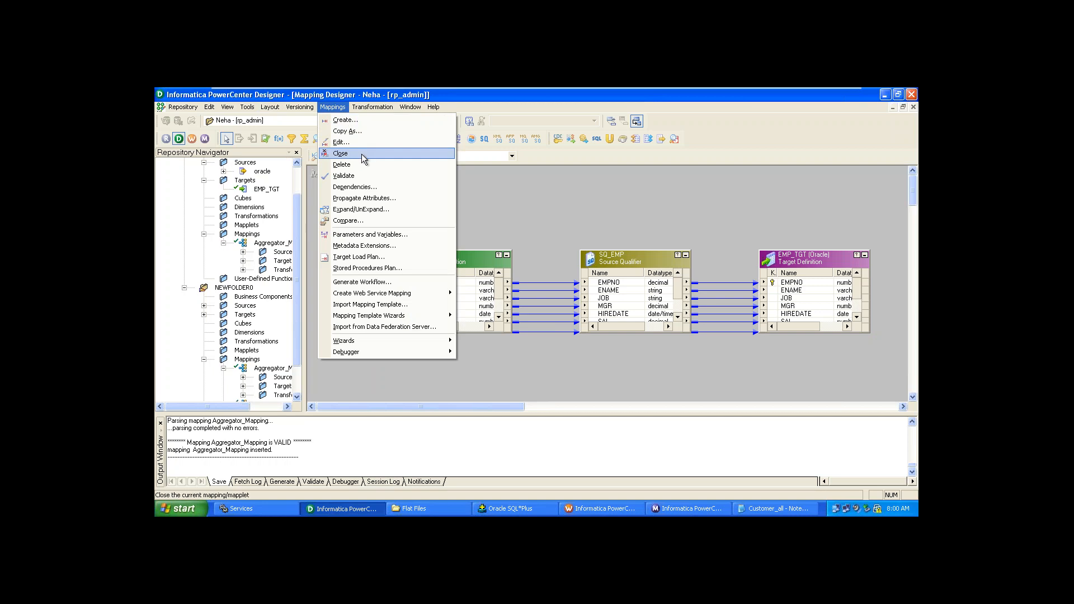
- Use Mappings > Compare and pick NEWFOLDER0's Aggregator_Mapping as the second mapping
click(354, 222)
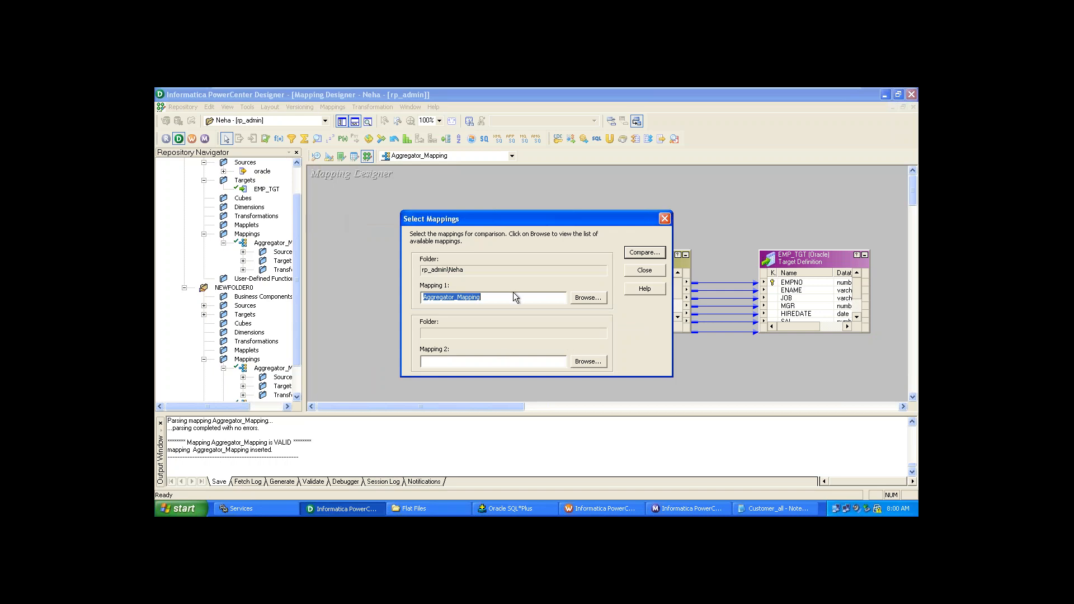
click(509, 331)
click(594, 361)
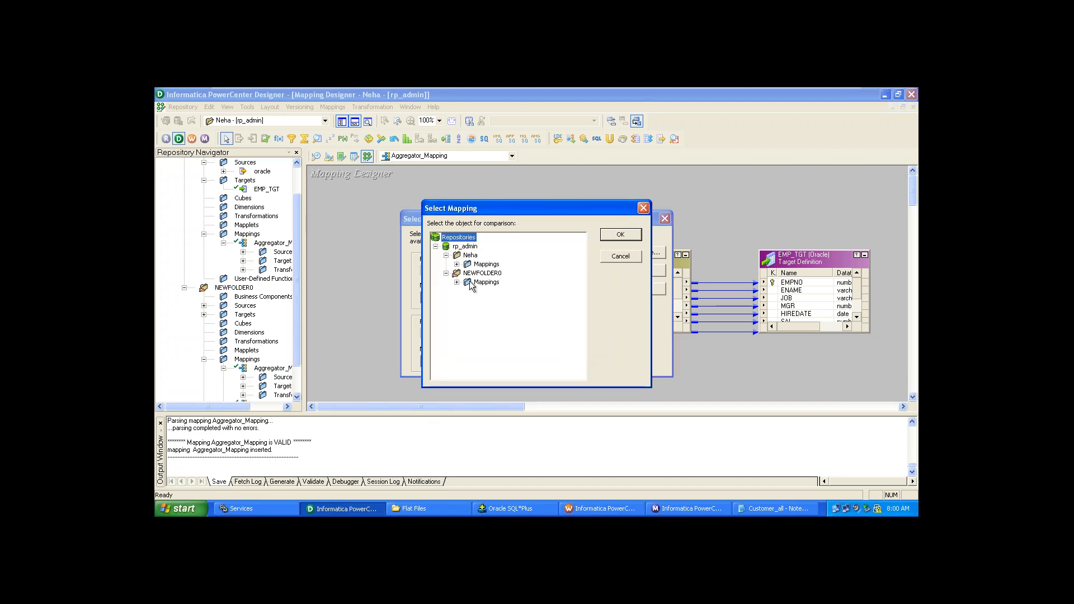
click(446, 273)
click(446, 273)
double_click(468, 283)
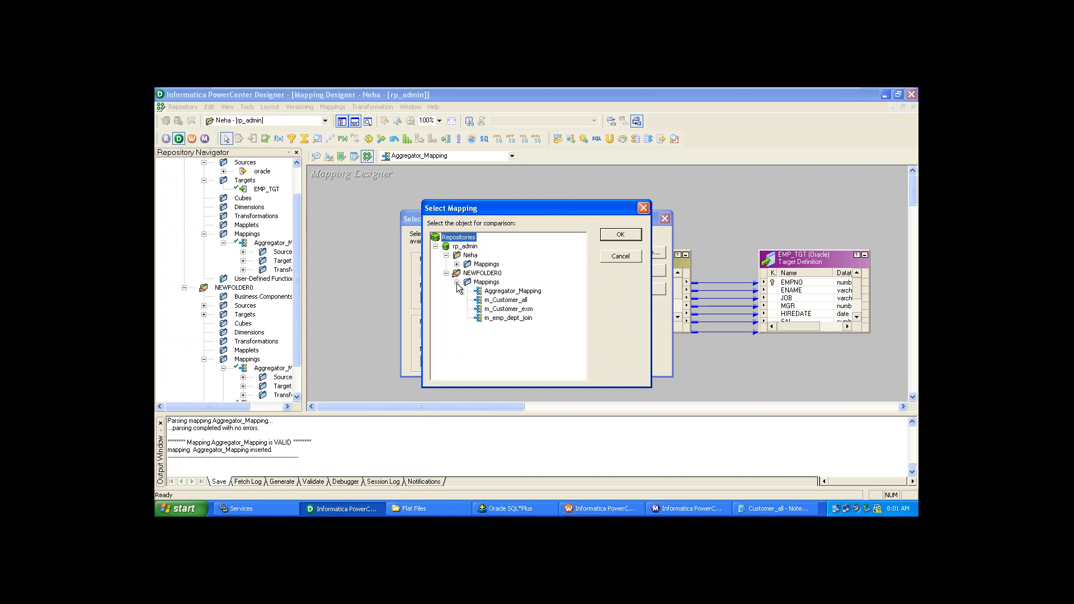
click(502, 292)
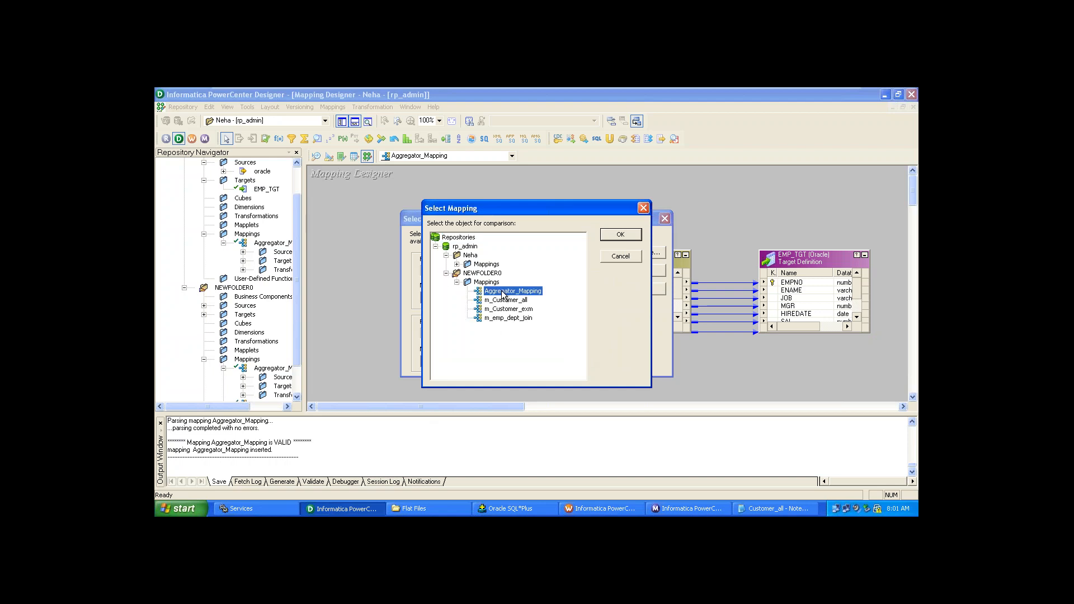
click(621, 235)
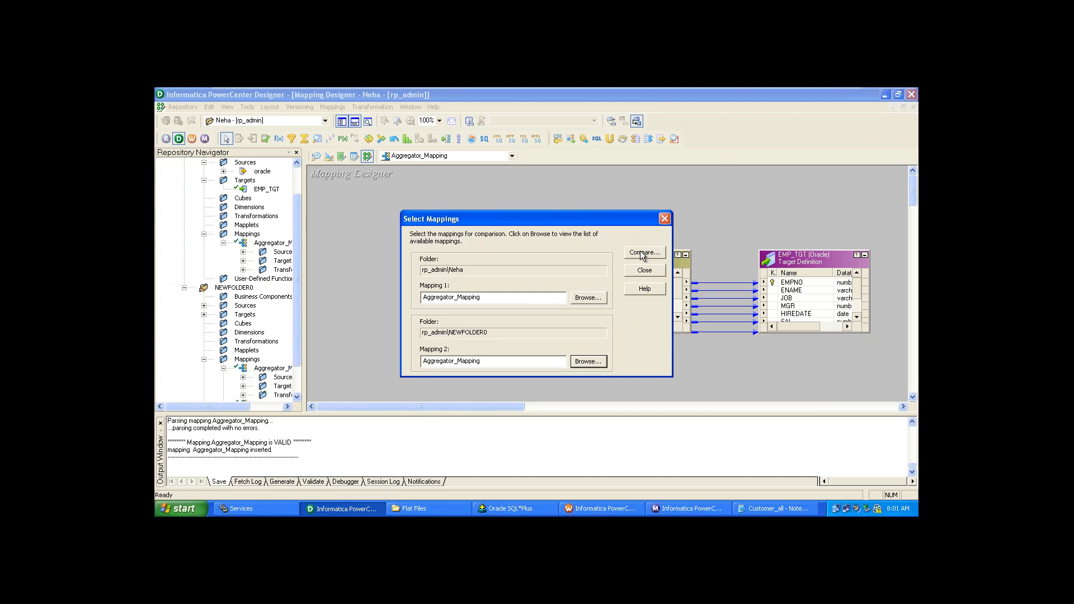
- Run the comparison and review the Summary and Mappings tabs showing both copies valid
click(640, 252)
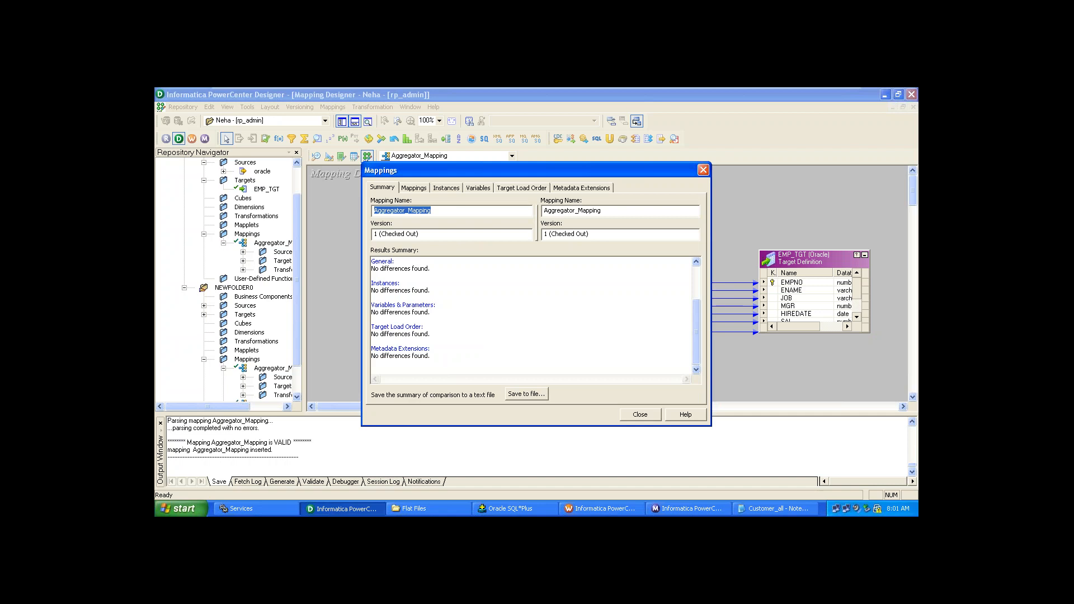
click(414, 188)
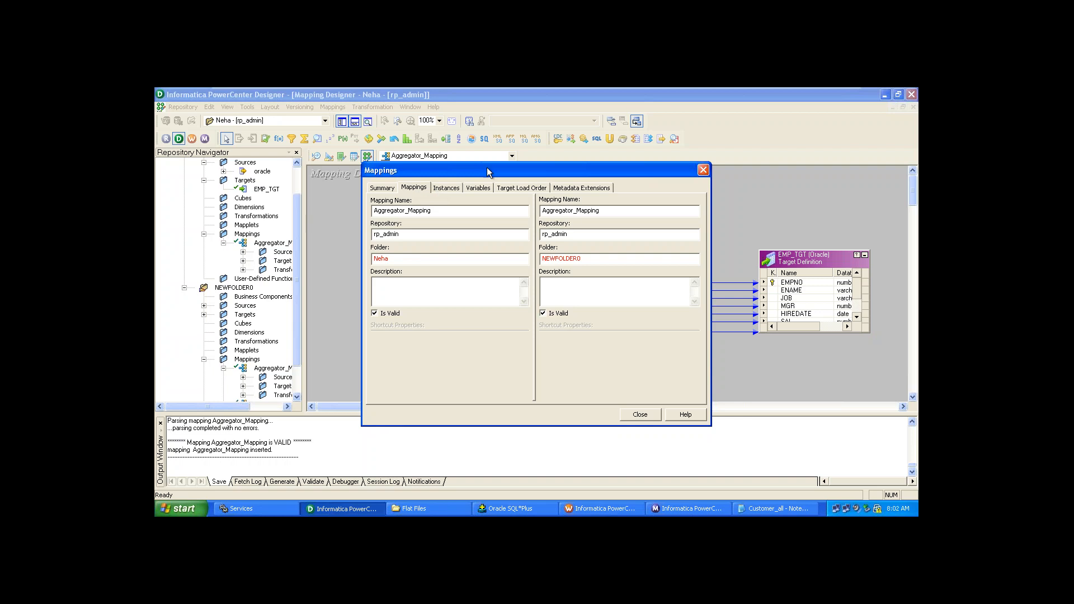
- Check the Instances, Variables, Target Load Order and Metadata Extensions tabs, then close the results
click(448, 187)
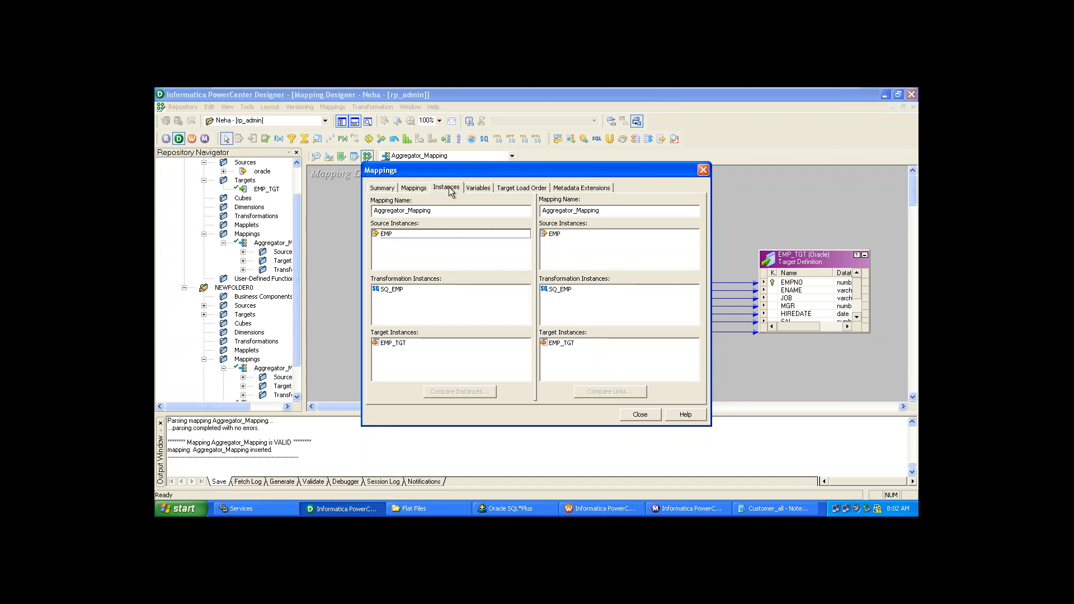
click(470, 187)
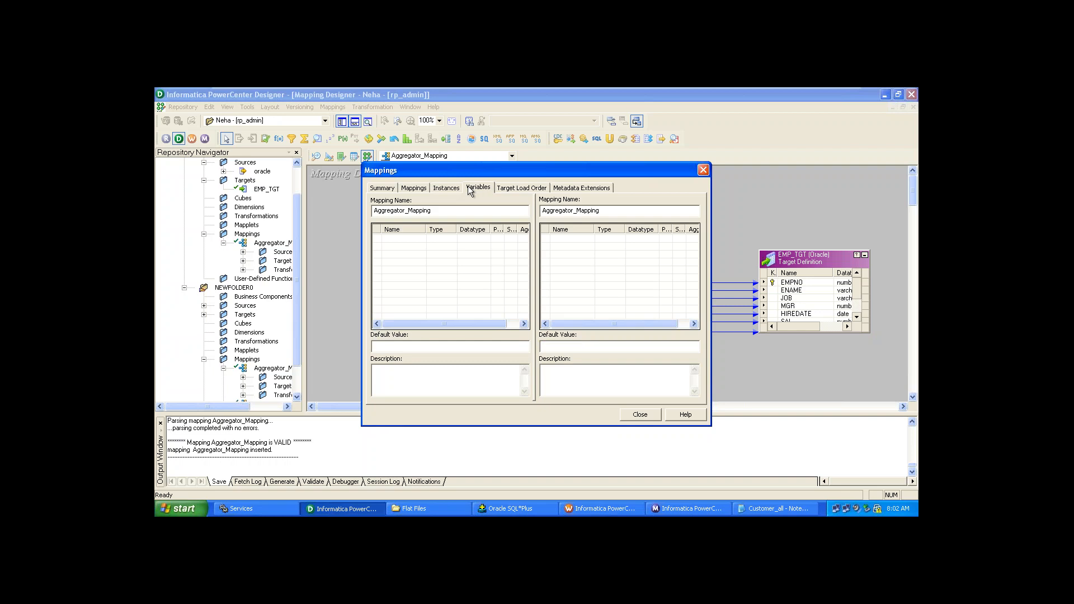
click(502, 189)
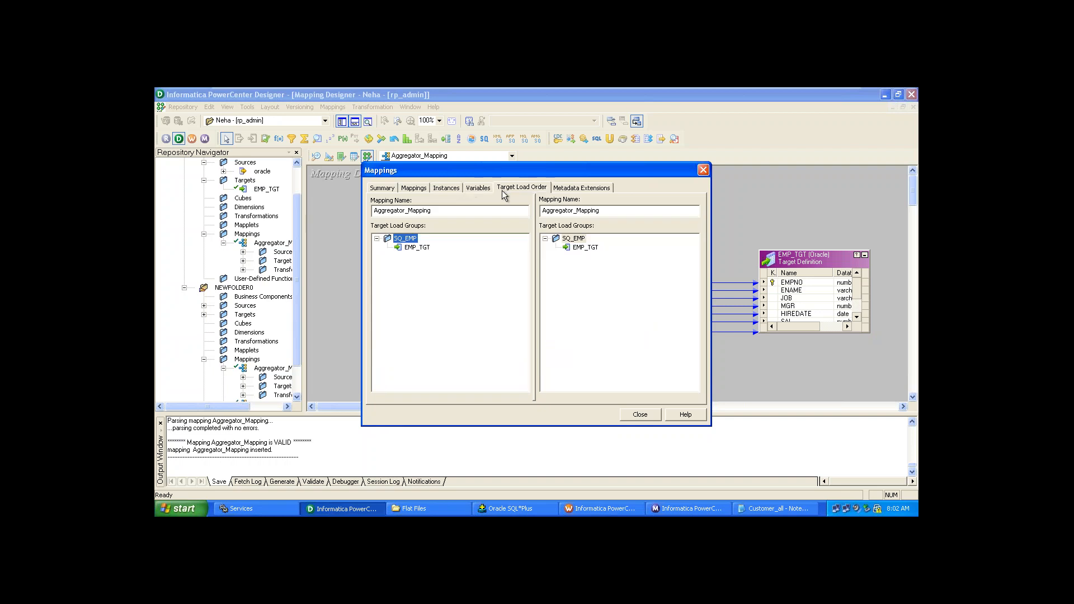
click(597, 193)
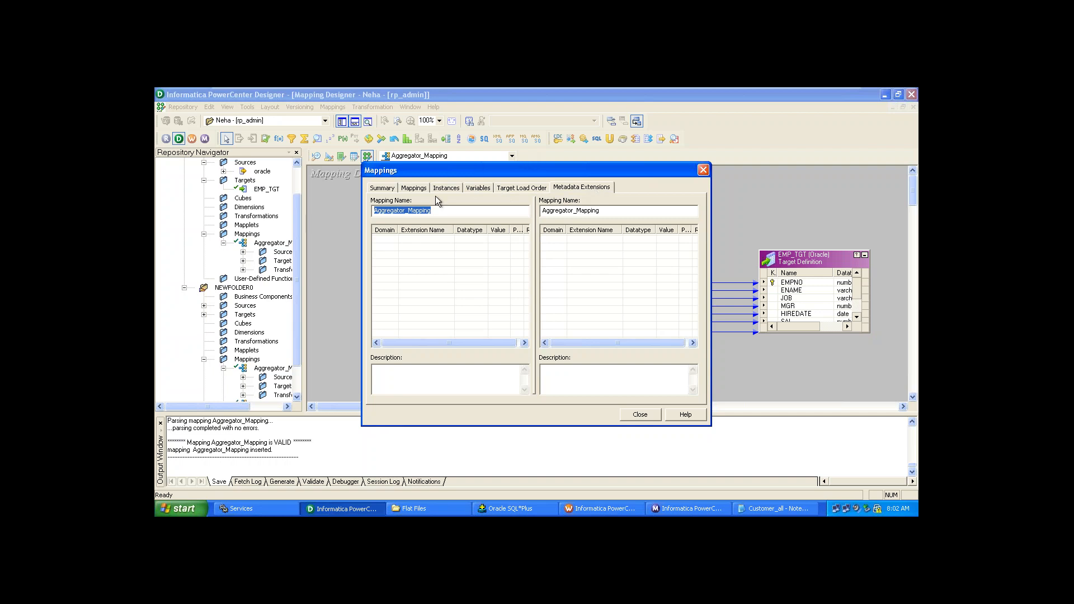
click(579, 314)
click(703, 170)
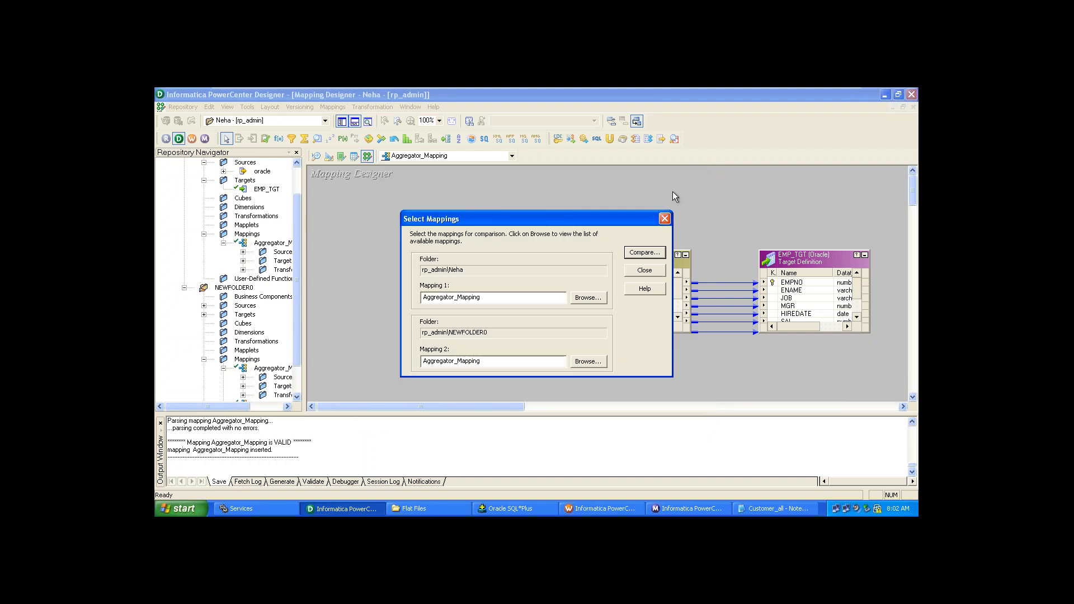
- Close the mapping selection window and select, then deselect, SQ_EMP on the Aggregator_Mapping canvas
click(647, 270)
click(641, 261)
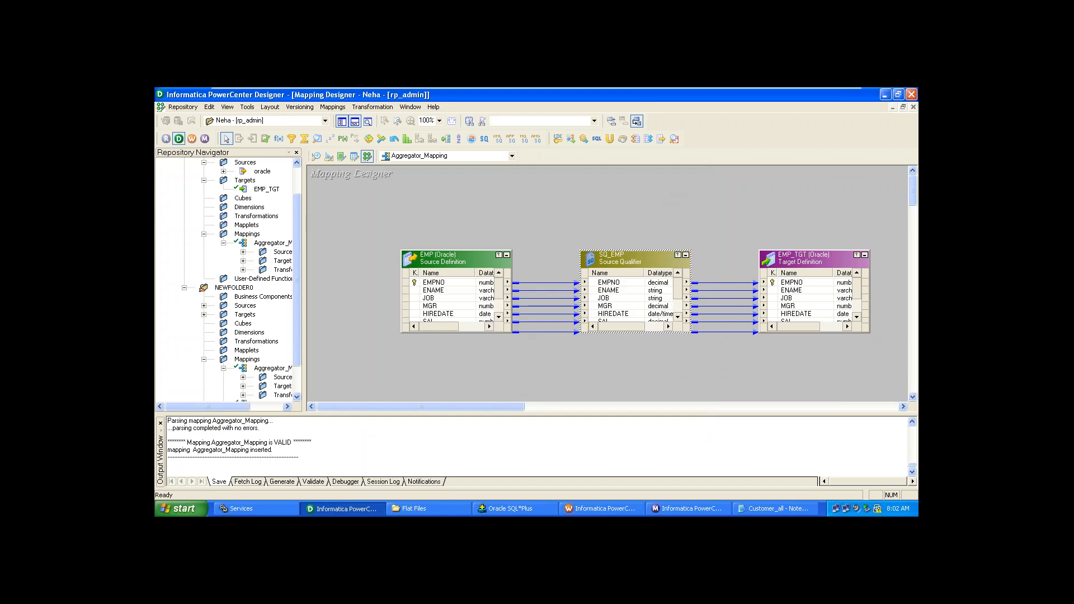
click(644, 227)
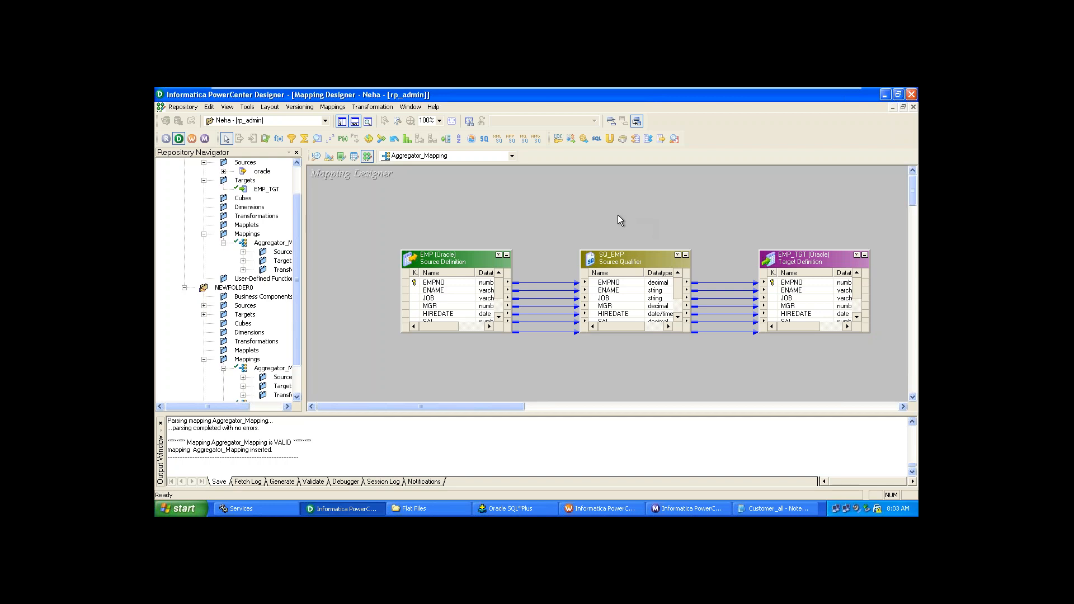
mouse_move(398, 88)
mouse_move(662, 89)
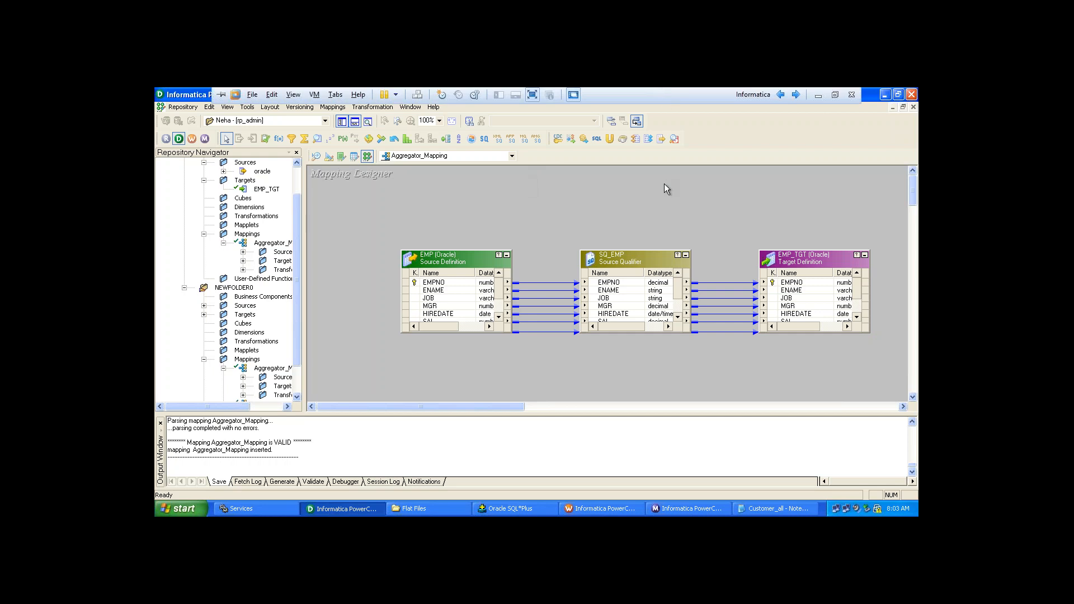